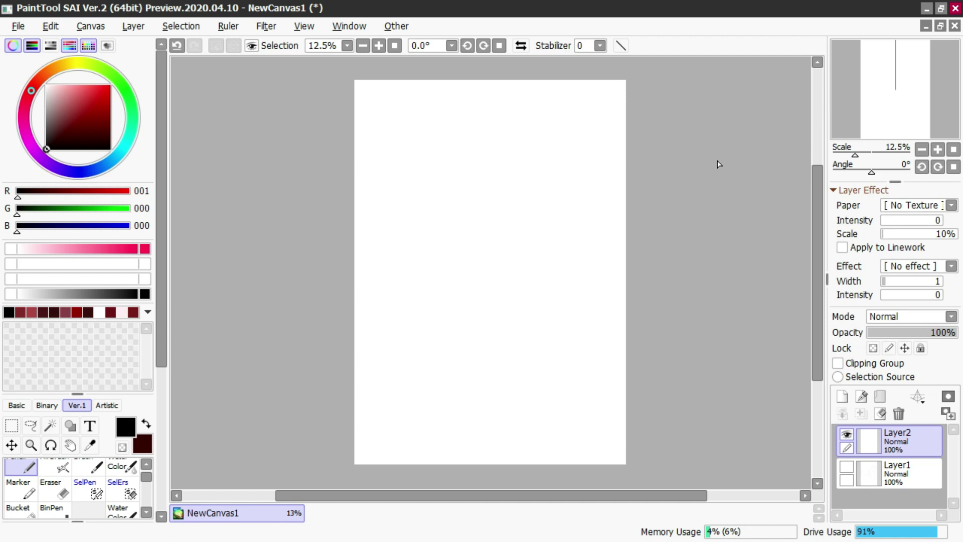
pyautogui.hotkey('ctrl', 'z')
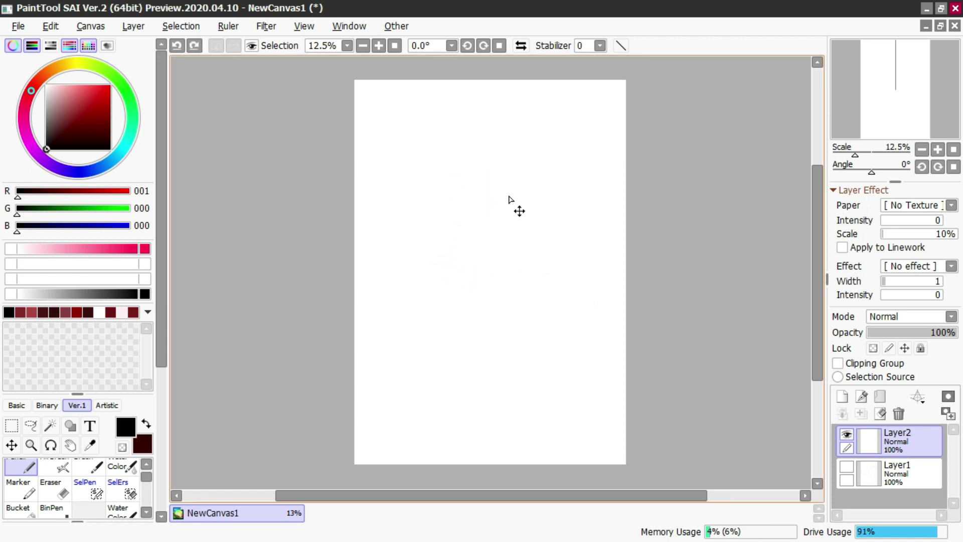
pyautogui.moveTo(456, 199); pyautogui.dragTo(492, 228)
pyautogui.moveTo(491, 175); pyautogui.dragTo(542, 329)
pyautogui.hotkey('ctrl', 'z')
pyautogui.moveTo(475, 161)
pyautogui.mouseDown()
pyautogui.moveTo(575, 182)
pyautogui.moveTo(441, 384)
pyautogui.mouseUp()
pyautogui.hotkey('ctrl', 'z')
# Sketch the rounded back of a crouching figure in black pencil, with the thigh and upper-arm lines inside it
pyautogui.moveTo(454, 215)
pyautogui.mouseDown()
pyautogui.moveTo(514, 155)
pyautogui.moveTo(515, 346)
pyautogui.moveTo(487, 313)
pyautogui.mouseUp()
pyautogui.moveTo(403, 231); pyautogui.dragTo(446, 393)
pyautogui.hotkey('ctrl', 'z')
pyautogui.click(461, 237)
pyautogui.click(465, 249)
pyautogui.moveTo(473, 271)
pyautogui.mouseDown()
pyautogui.moveTo(483, 203)
pyautogui.moveTo(499, 187)
pyautogui.mouseUp()
pyautogui.hotkey('ctrl', 'z')
pyautogui.click(490, 235)
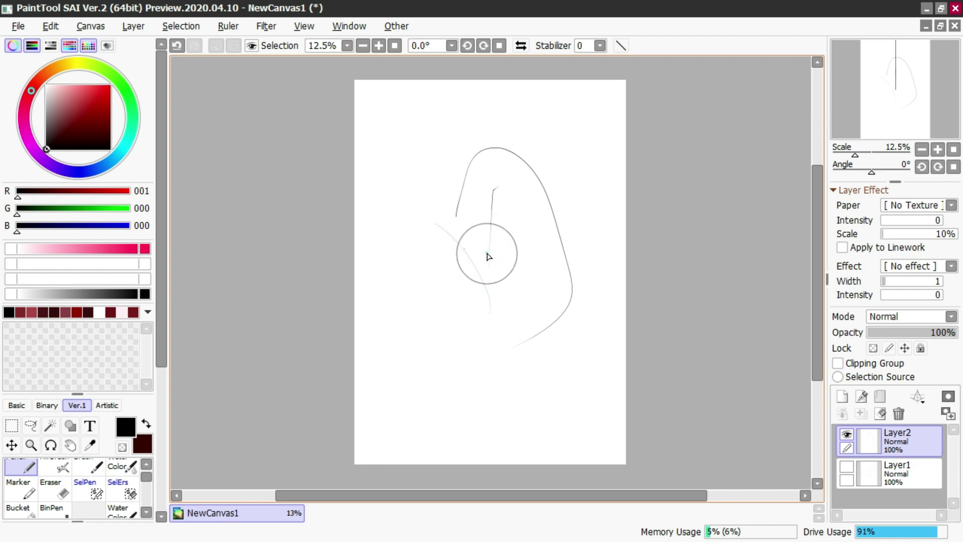
# Sketch short crease strokes at the lower end of the upper-arm line
pyautogui.moveTo(491, 252); pyautogui.dragTo(508, 242)
pyautogui.click(498, 249)
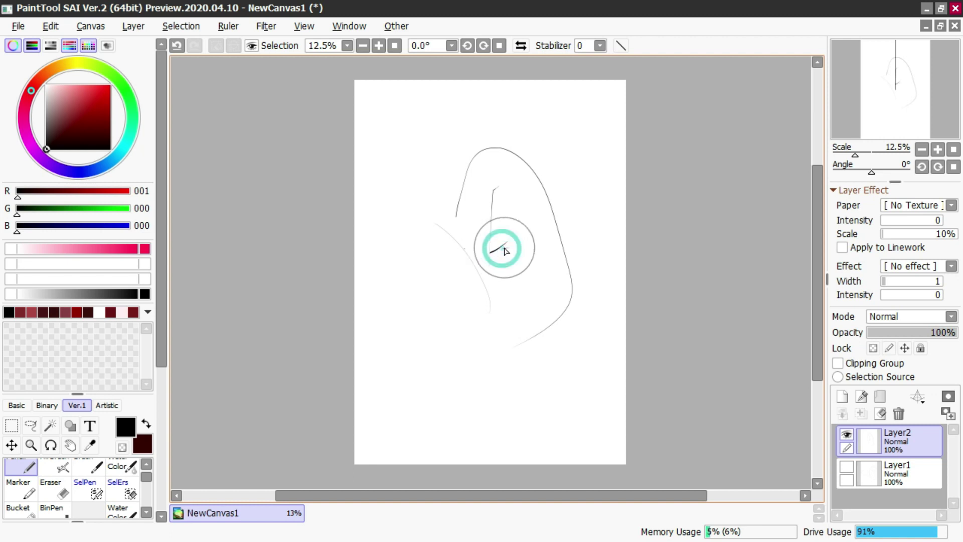
pyautogui.moveTo(501, 259)
pyautogui.mouseDown()
pyautogui.moveTo(503, 274)
pyautogui.moveTo(498, 249)
pyautogui.moveTo(499, 272)
pyautogui.mouseUp()
pyautogui.hotkey('ctrl', 'z')
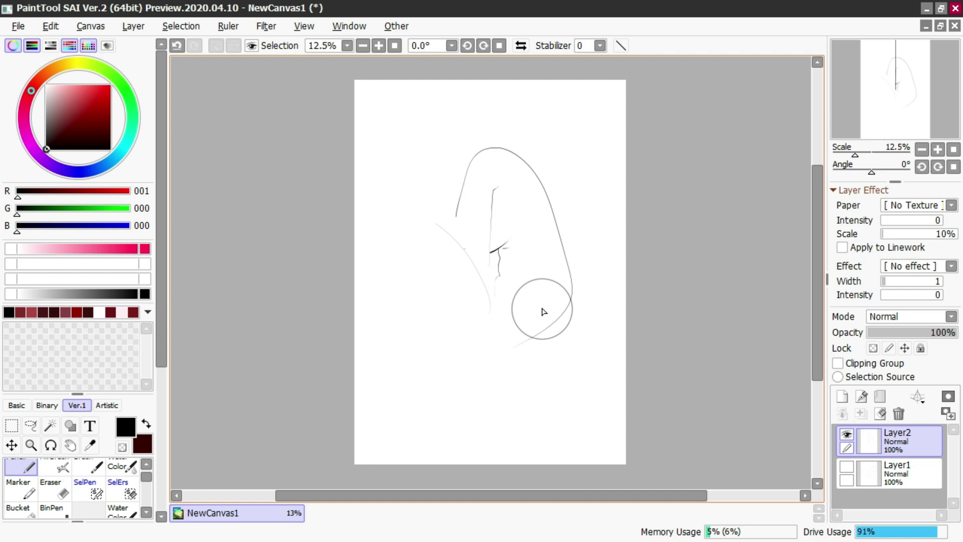
# Erase the lower end of the back curve and redraw it as a fuller hip continuing into the thigh and knee
pyautogui.press('e')
pyautogui.moveTo(456, 388); pyautogui.dragTo(599, 266)
pyautogui.moveTo(485, 362)
pyautogui.mouseDown()
pyautogui.moveTo(516, 361)
pyautogui.moveTo(528, 344)
pyautogui.mouseUp()
pyautogui.press('n')
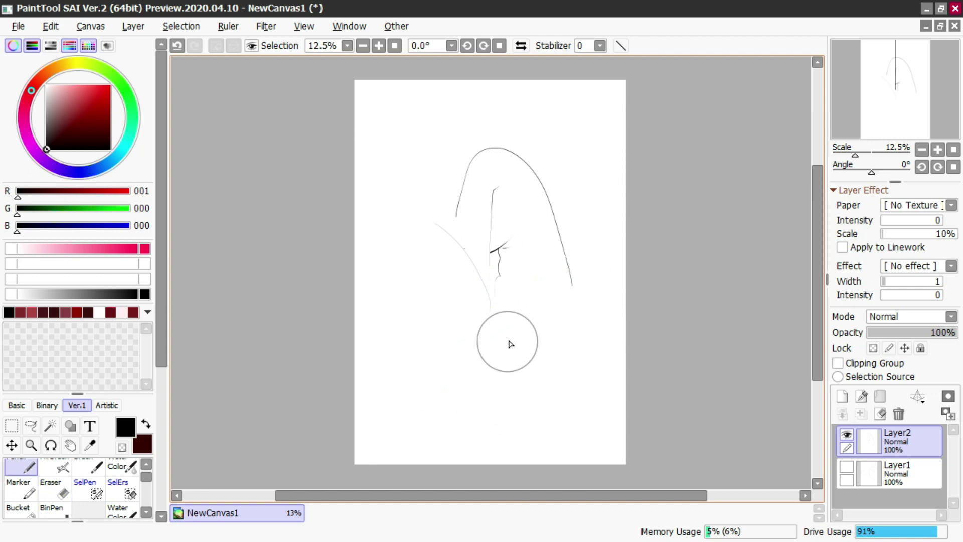
pyautogui.moveTo(569, 307)
pyautogui.mouseDown()
pyautogui.moveTo(519, 393)
pyautogui.moveTo(475, 383)
pyautogui.moveTo(409, 281)
pyautogui.moveTo(406, 252)
pyautogui.mouseUp()
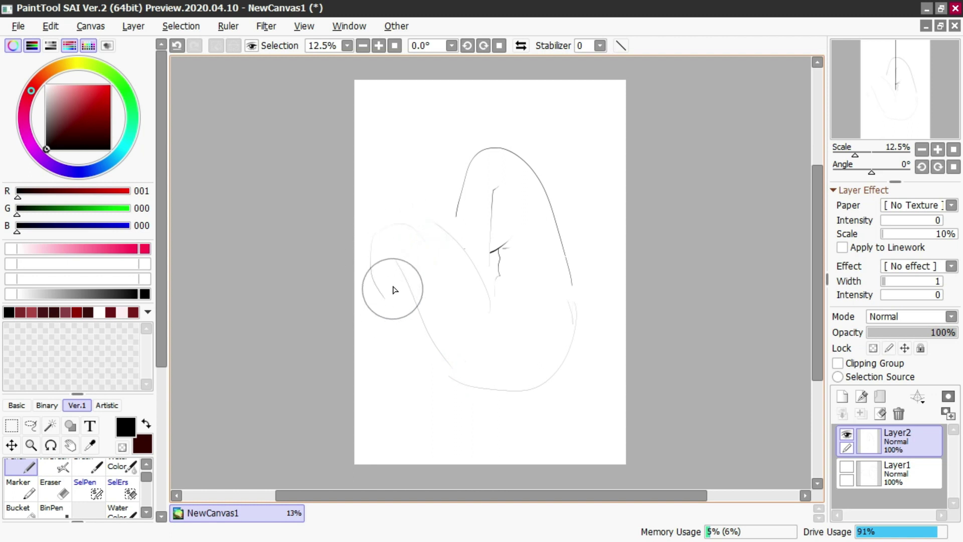
# Sketch the knee, shin and calf outline down to the ankles and feet
pyautogui.moveTo(390, 202); pyautogui.dragTo(391, 346)
pyautogui.moveTo(378, 312)
pyautogui.mouseDown()
pyautogui.moveTo(447, 403)
pyautogui.moveTo(438, 378)
pyautogui.moveTo(471, 394)
pyautogui.moveTo(482, 419)
pyautogui.moveTo(443, 412)
pyautogui.moveTo(437, 443)
pyautogui.mouseUp()
pyautogui.hotkey('ctrl', 'z')
pyautogui.moveTo(443, 409); pyautogui.dragTo(433, 446)
pyautogui.moveTo(478, 412)
pyautogui.mouseDown()
pyautogui.moveTo(477, 446)
pyautogui.moveTo(426, 449)
pyautogui.moveTo(460, 435)
pyautogui.moveTo(476, 390)
pyautogui.moveTo(492, 393)
pyautogui.moveTo(492, 454)
pyautogui.mouseUp()
# Erase the front end of the upper-back curve and redraw it as the shoulder and chest contour down to the thigh
pyautogui.click(443, 232)
pyautogui.press('e')
pyautogui.moveTo(462, 213); pyautogui.dragTo(480, 191)
pyautogui.moveTo(484, 155); pyautogui.dragTo(479, 183)
pyautogui.press('n')
pyautogui.moveTo(455, 238)
pyautogui.mouseDown()
pyautogui.moveTo(444, 195)
pyautogui.moveTo(507, 170)
pyautogui.moveTo(446, 178)
pyautogui.moveTo(519, 156)
pyautogui.moveTo(442, 177)
pyautogui.mouseUp()
pyautogui.hotkey('ctrl', 'z')
pyautogui.hotkey('ctrl', 'z')
pyautogui.hotkey('ctrl', 'z')
pyautogui.moveTo(488, 148); pyautogui.dragTo(450, 244)
pyautogui.moveTo(446, 169)
pyautogui.mouseDown()
pyautogui.moveTo(463, 155)
pyautogui.moveTo(489, 149)
pyautogui.mouseUp()
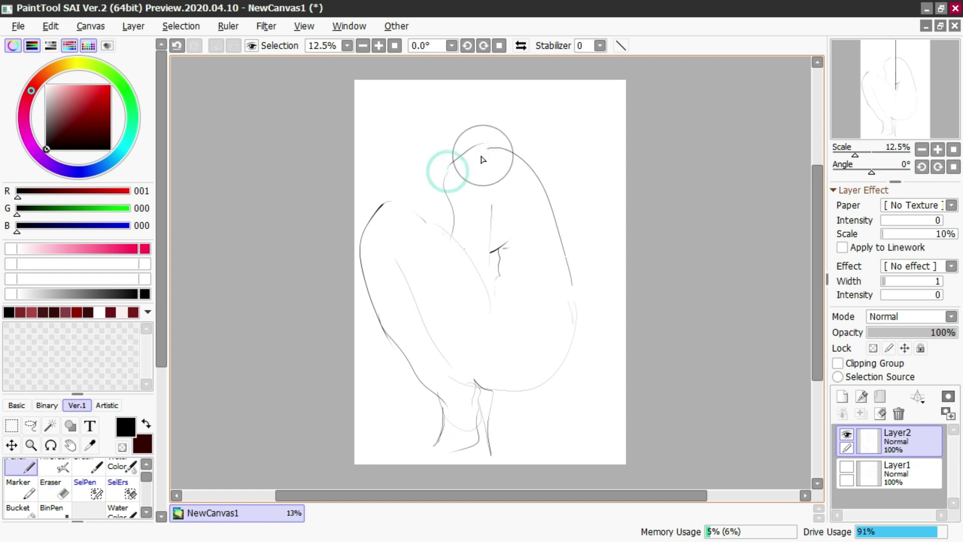
# Scale the whole body sketch down from its upper-left corner to leave room for the head
pyautogui.hotkey('ctrl', 't')
pyautogui.moveTo(355, 142); pyautogui.dragTo(392, 173)
pyautogui.press('Return')
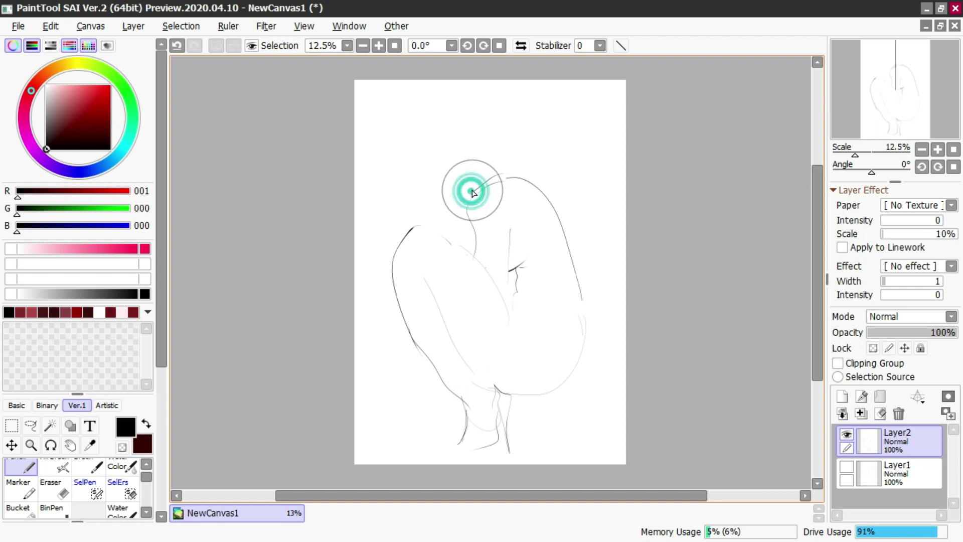
# Sketch a rounded head with an ear and an eye above the shoulder
pyautogui.moveTo(465, 200)
pyautogui.mouseDown()
pyautogui.moveTo(430, 150)
pyautogui.moveTo(500, 129)
pyautogui.mouseUp()
pyautogui.hotkey('ctrl', 'z')
pyautogui.moveTo(480, 163)
pyautogui.mouseDown()
pyautogui.moveTo(447, 164)
pyautogui.moveTo(464, 157)
pyautogui.moveTo(452, 170)
pyautogui.moveTo(467, 160)
pyautogui.moveTo(464, 170)
pyautogui.moveTo(430, 168)
pyautogui.mouseUp()
# Erase parts of the face's front contour and redraw the profile around the nose and mouth
pyautogui.press('e')
pyautogui.click(437, 173)
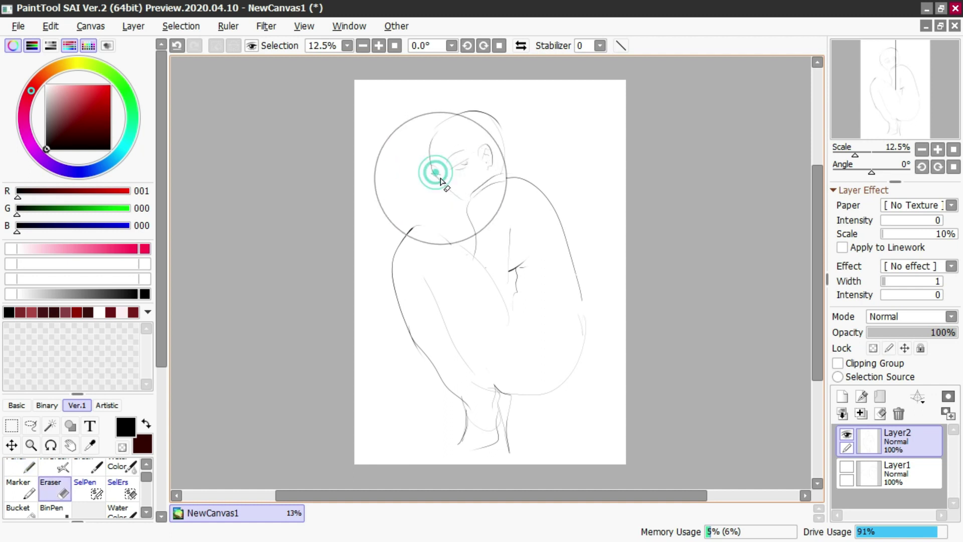
pyautogui.press('n')
pyautogui.click(436, 175)
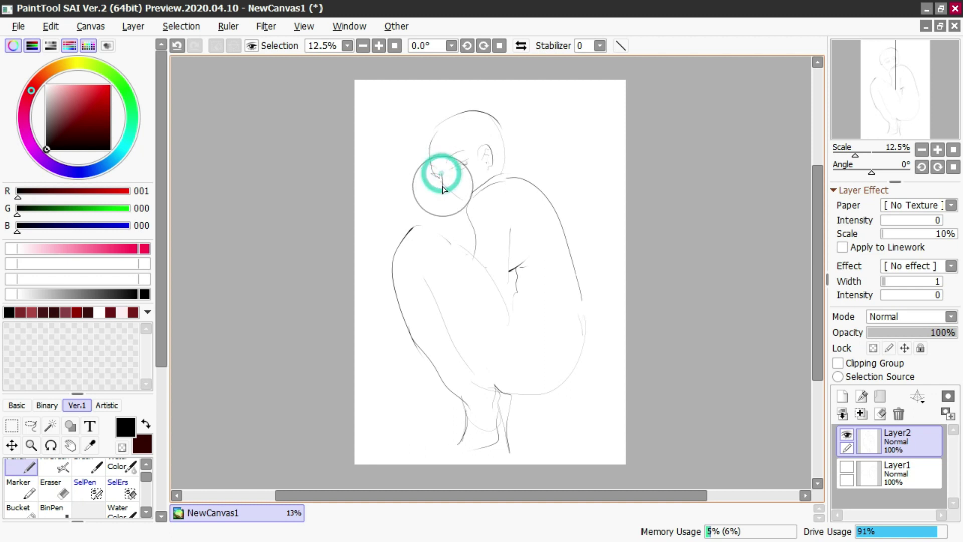
pyautogui.press('e')
pyautogui.moveTo(443, 179); pyautogui.dragTo(445, 190)
pyautogui.press('n')
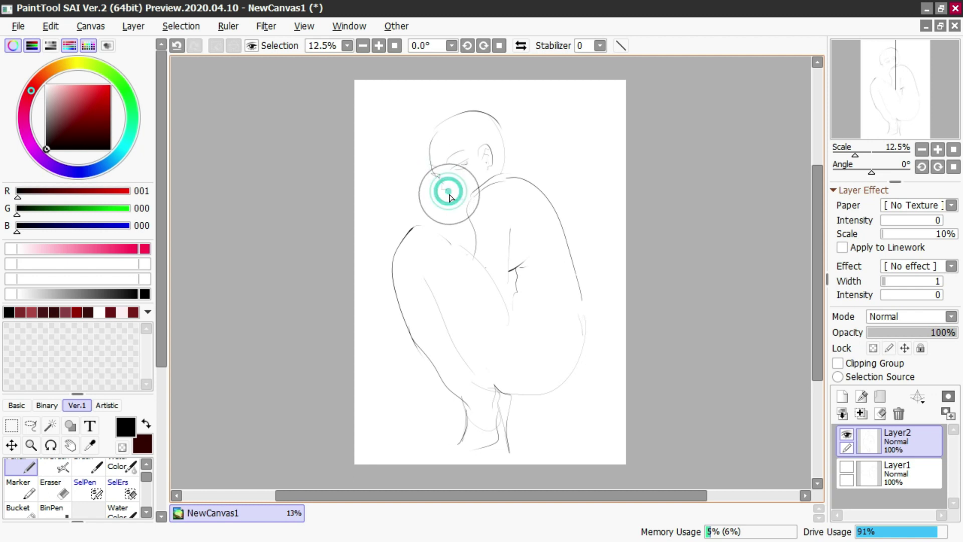
# Erase the near eye and redraw it with a slanted upper lid and a pupil
pyautogui.press('e')
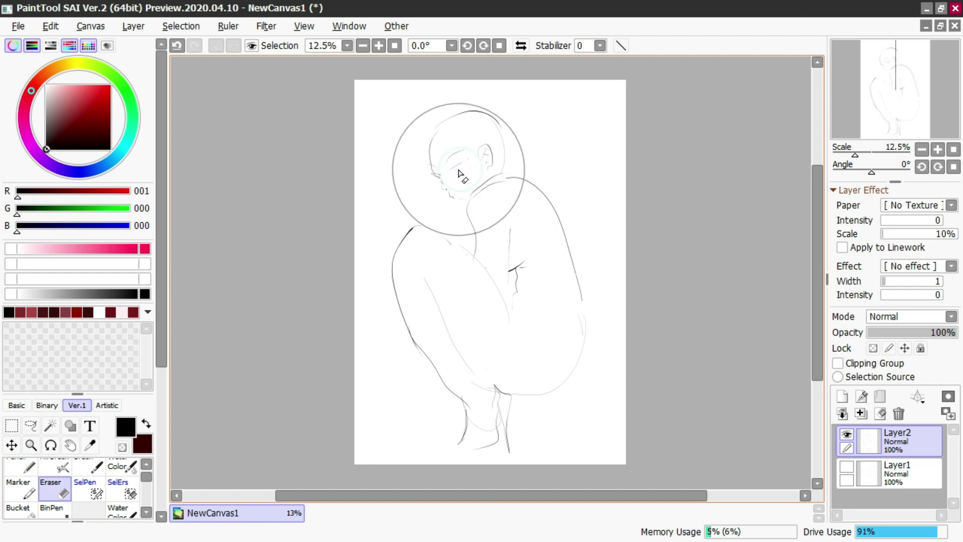
pyautogui.press('n')
pyautogui.press('e')
pyautogui.press('n')
pyautogui.press('e')
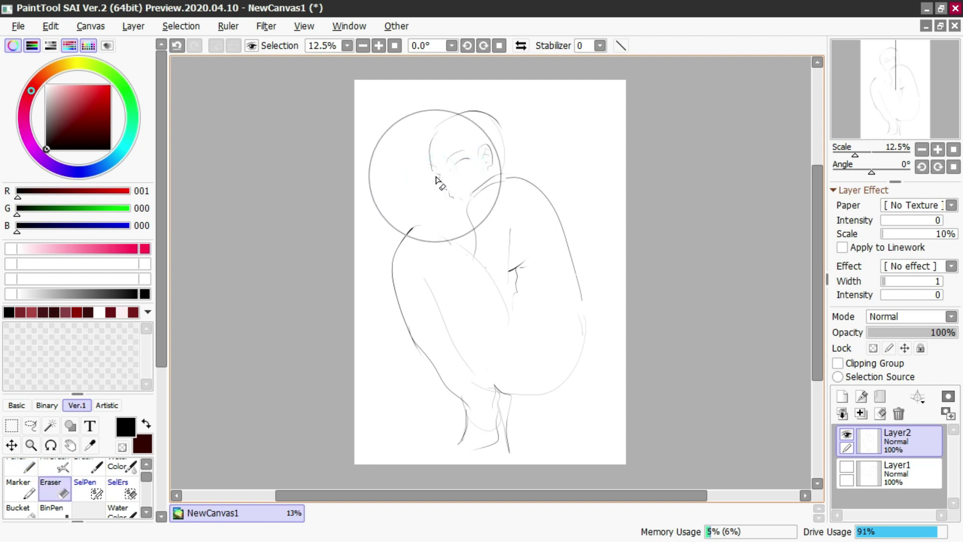
pyautogui.press('n')
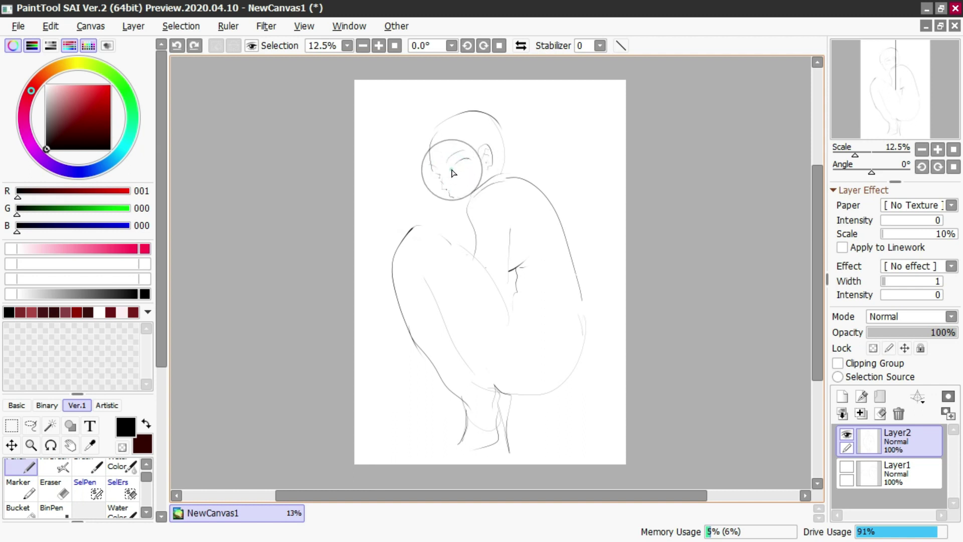
pyautogui.press('e')
pyautogui.moveTo(458, 164); pyautogui.dragTo(452, 171)
pyautogui.press('n')
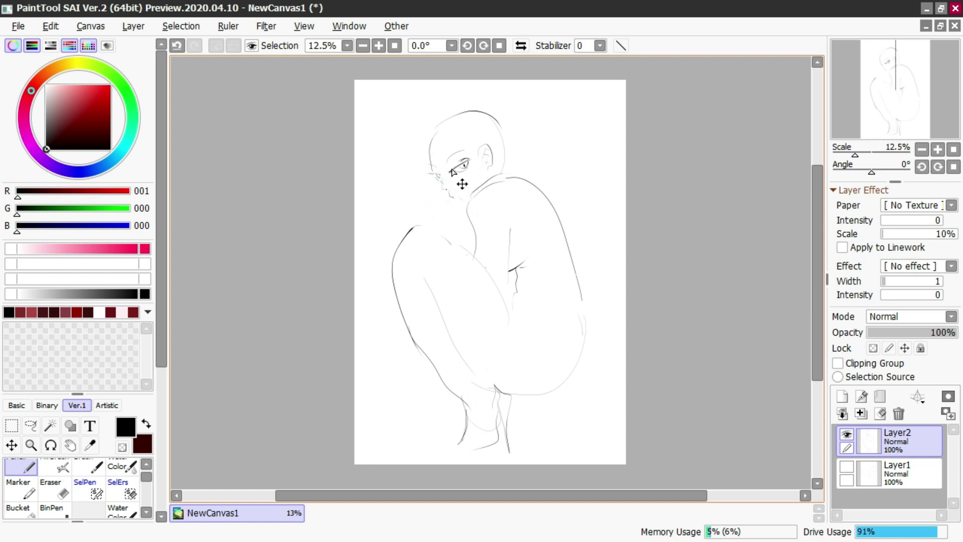
# Erase the skull outline and most of the ear, leaving the facial features, and reduce the eraser size
pyautogui.press('e')
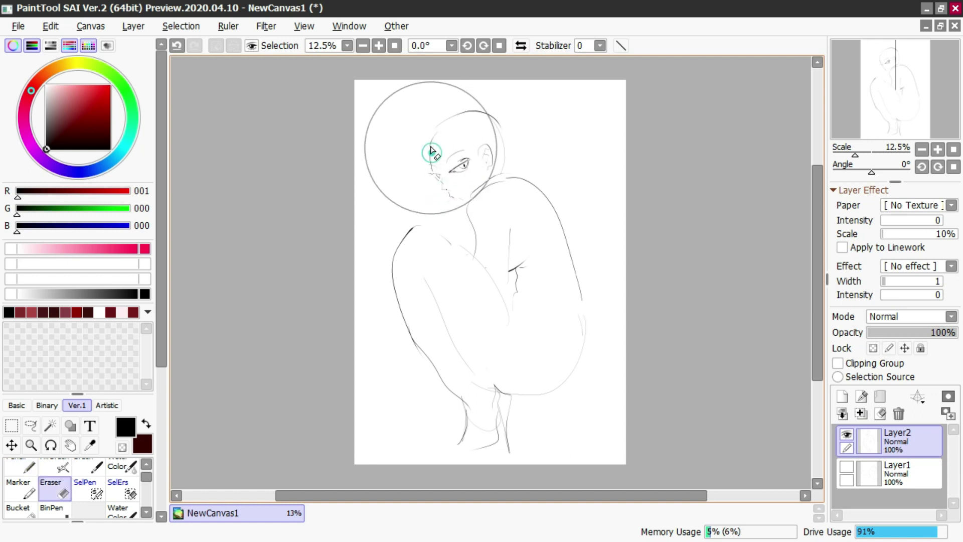
pyautogui.moveTo(501, 135)
pyautogui.mouseDown()
pyautogui.moveTo(480, 151)
pyautogui.moveTo(486, 161)
pyautogui.mouseUp()
pyautogui.press('[')
pyautogui.press('[')
pyautogui.press('[')
pyautogui.press('[')
pyautogui.press('[')
pyautogui.press('n')
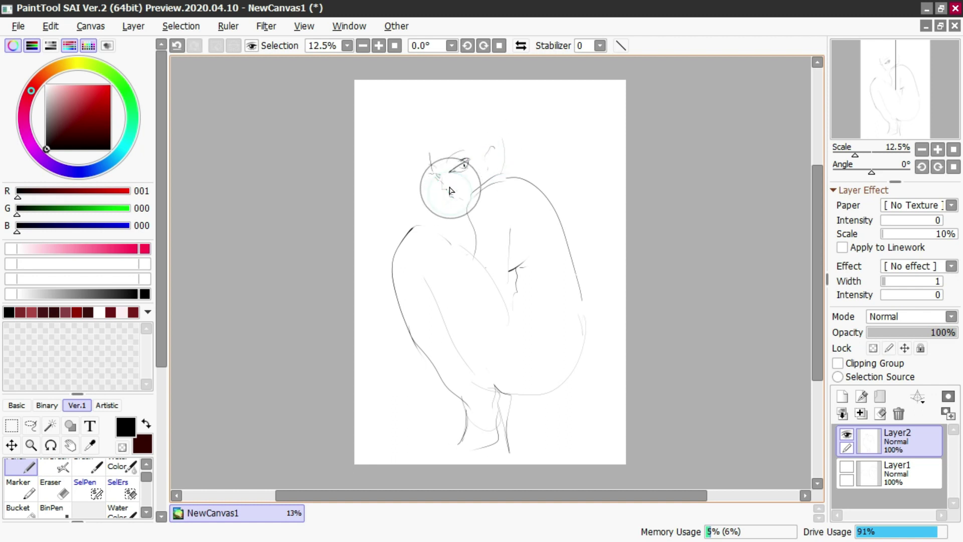
# Rework the near eye at close range, redrawing its upper lid, lower lid and pupil
pyautogui.scroll(5, 444, 164)
pyautogui.press('e')
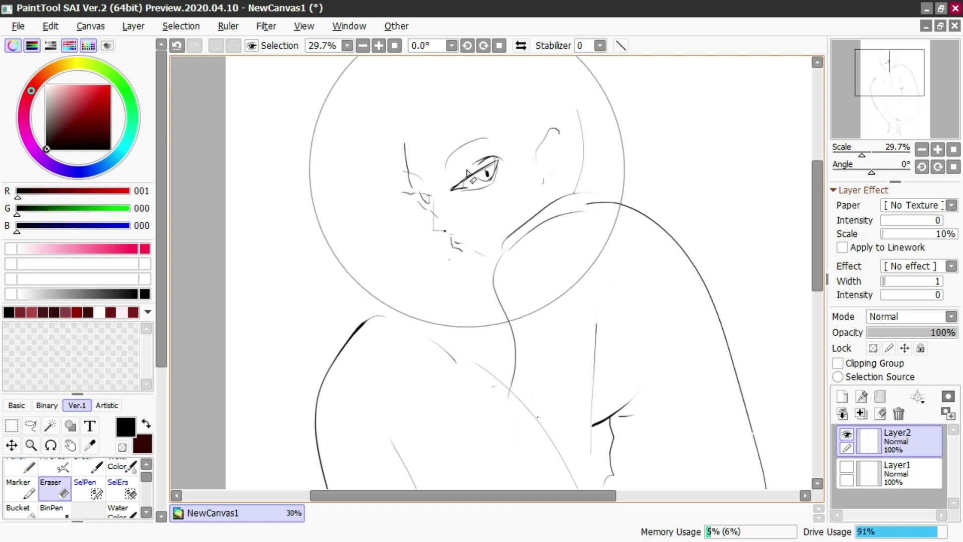
pyautogui.press('n')
pyautogui.moveTo(463, 179)
pyautogui.mouseDown()
pyautogui.moveTo(498, 184)
pyautogui.moveTo(471, 188)
pyautogui.moveTo(497, 166)
pyautogui.moveTo(464, 171)
pyautogui.moveTo(497, 153)
pyautogui.moveTo(461, 169)
pyautogui.moveTo(496, 159)
pyautogui.mouseUp()
pyautogui.press('e')
pyautogui.press('n')
pyautogui.hotkey('ctrl', 'z')
pyautogui.press('e')
pyautogui.press('n')
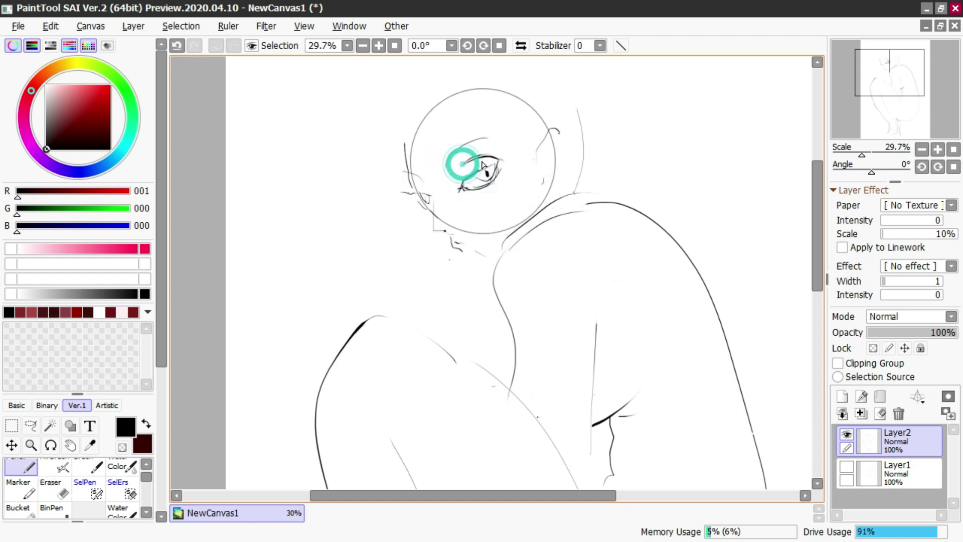
pyautogui.press('e')
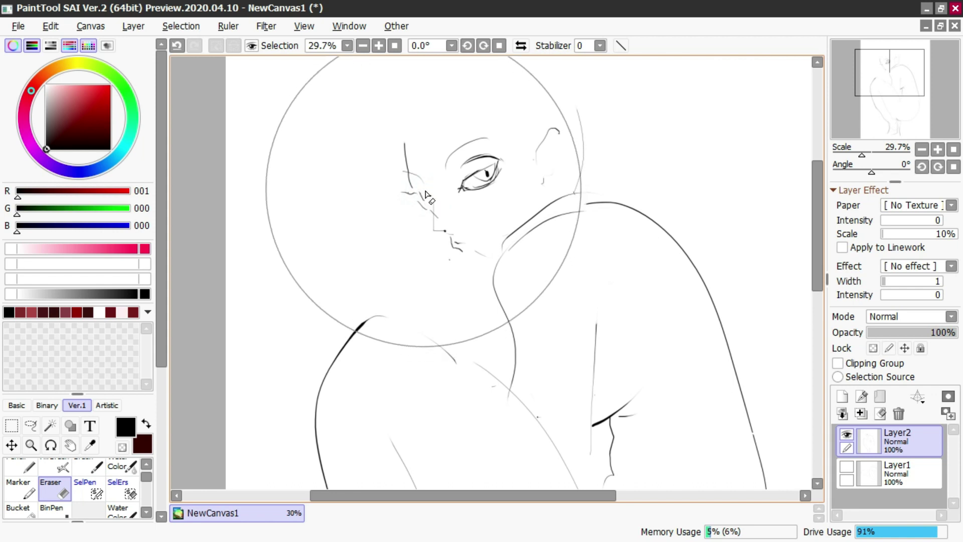
# Redraw the far eye and nose contour, erasing stray strokes around them
pyautogui.press('n')
pyautogui.moveTo(414, 190)
pyautogui.mouseDown()
pyautogui.moveTo(433, 201)
pyautogui.moveTo(436, 224)
pyautogui.moveTo(445, 213)
pyautogui.moveTo(444, 240)
pyautogui.moveTo(432, 217)
pyautogui.mouseUp()
pyautogui.press('e')
pyautogui.click(442, 208)
pyautogui.press('n')
pyautogui.press('e')
pyautogui.click(444, 227)
pyautogui.press('n')
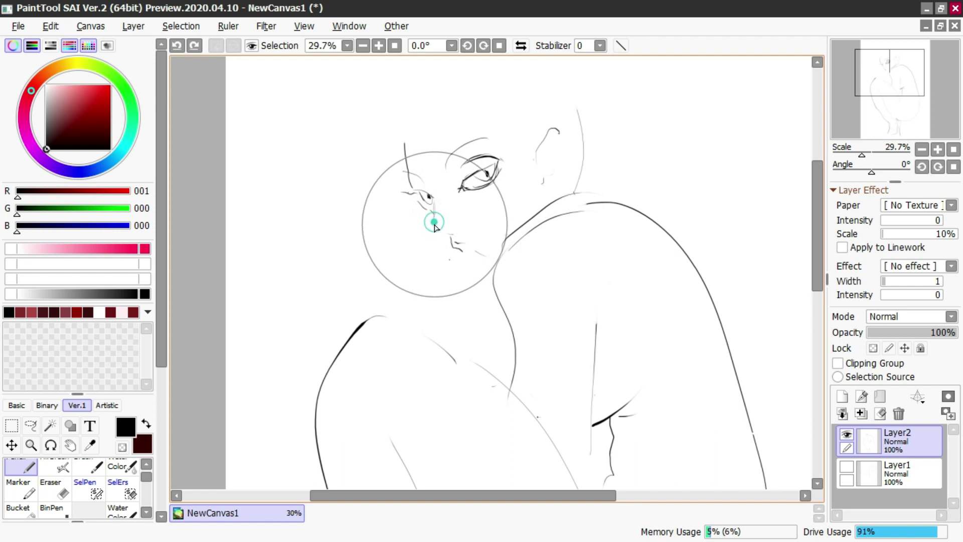
# Clean up the mouth area and redraw the lips, jawline and chin
pyautogui.press('e')
pyautogui.click(454, 242)
pyautogui.press('n')
pyautogui.moveTo(454, 244); pyautogui.dragTo(501, 235)
pyautogui.hotkey('ctrl', 'z')
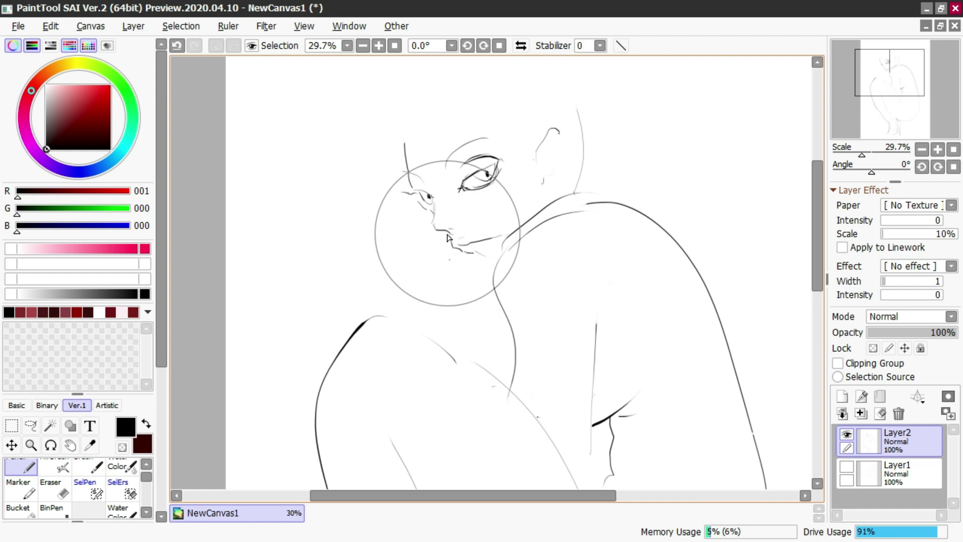
pyautogui.moveTo(438, 229)
pyautogui.mouseDown()
pyautogui.moveTo(421, 204)
pyautogui.moveTo(487, 266)
pyautogui.mouseUp()
# Redraw the upper lash lines of both eyes with thick, dark strokes
pyautogui.press('e')
pyautogui.moveTo(469, 167)
pyautogui.mouseDown()
pyautogui.moveTo(489, 163)
pyautogui.moveTo(480, 154)
pyautogui.moveTo(465, 169)
pyautogui.moveTo(511, 159)
pyautogui.mouseUp()
pyautogui.press('n')
pyautogui.hotkey('ctrl', 'z')
pyautogui.hotkey('ctrl', 'z')
pyautogui.moveTo(461, 184); pyautogui.dragTo(512, 160)
pyautogui.moveTo(423, 190); pyautogui.dragTo(404, 191)
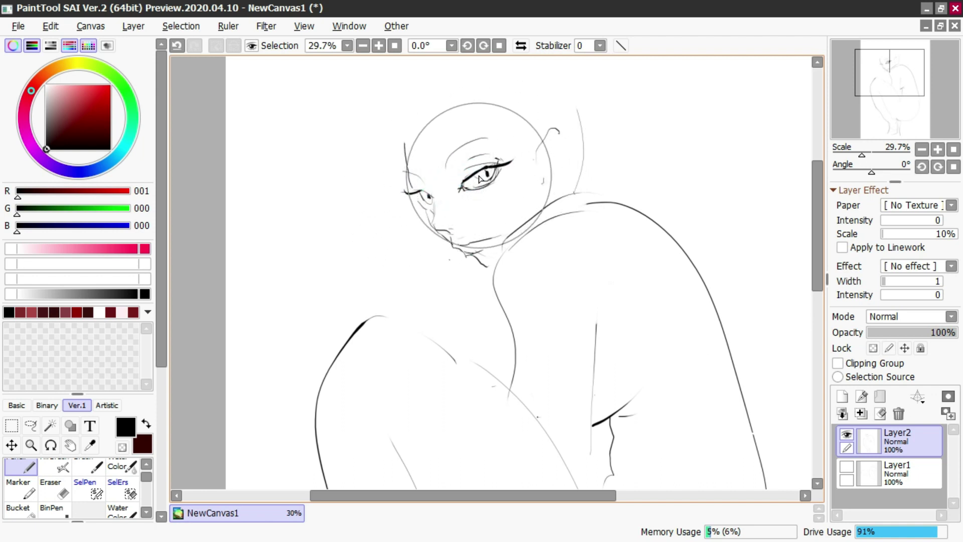
# Sketch long hair strands hanging along the far side of the face to below the chin
pyautogui.press('e')
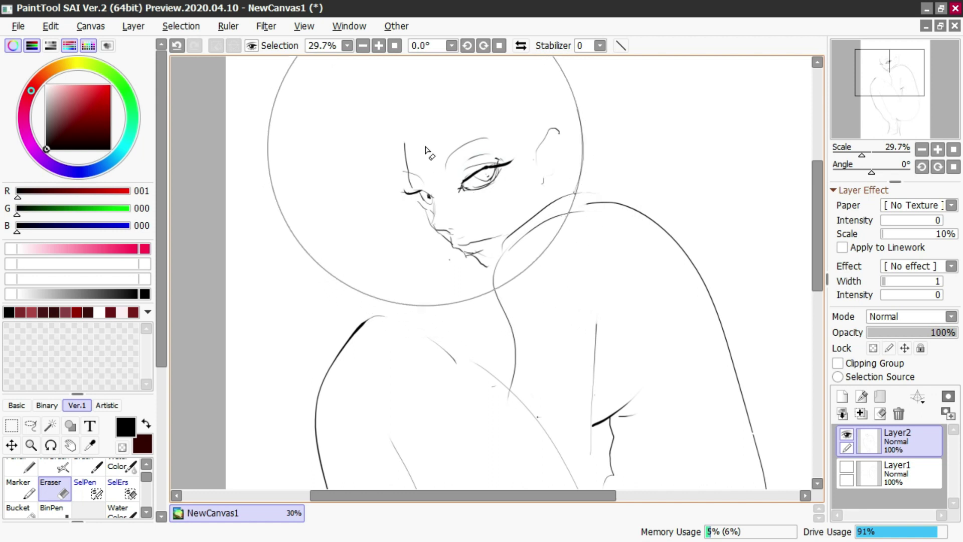
pyautogui.press('n')
pyautogui.scroll(-3, 458, 184)
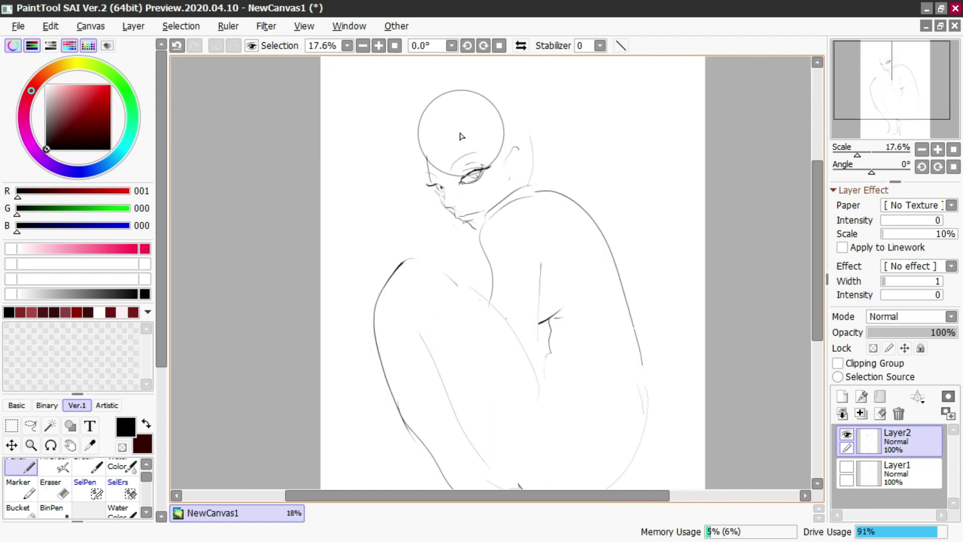
pyautogui.moveTo(426, 160); pyautogui.dragTo(458, 233)
pyautogui.moveTo(432, 185); pyautogui.dragTo(469, 235)
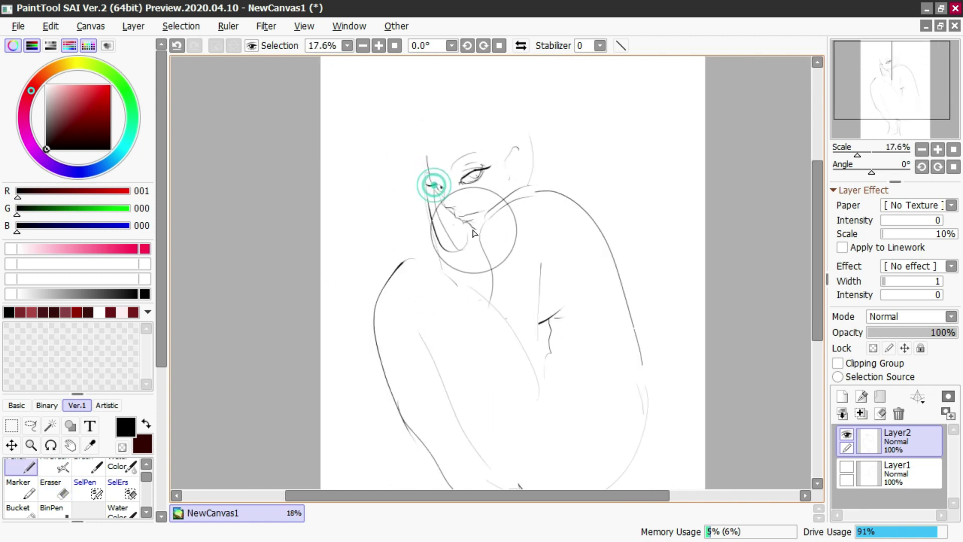
# Sketch hair strands along the near cheek and over the shoulder down the back
pyautogui.moveTo(472, 131)
pyautogui.mouseDown()
pyautogui.moveTo(494, 254)
pyautogui.moveTo(481, 160)
pyautogui.moveTo(504, 243)
pyautogui.mouseUp()
pyautogui.moveTo(484, 160); pyautogui.dragTo(507, 203)
pyautogui.moveTo(483, 151)
pyautogui.mouseDown()
pyautogui.moveTo(505, 210)
pyautogui.moveTo(563, 214)
pyautogui.moveTo(613, 395)
pyautogui.mouseUp()
pyautogui.moveTo(528, 189)
pyautogui.mouseDown()
pyautogui.moveTo(590, 203)
pyautogui.moveTo(605, 409)
pyautogui.mouseUp()
pyautogui.moveTo(557, 179)
pyautogui.mouseDown()
pyautogui.moveTo(624, 276)
pyautogui.moveTo(623, 416)
pyautogui.mouseUp()
pyautogui.click(578, 189)
pyautogui.click(589, 202)
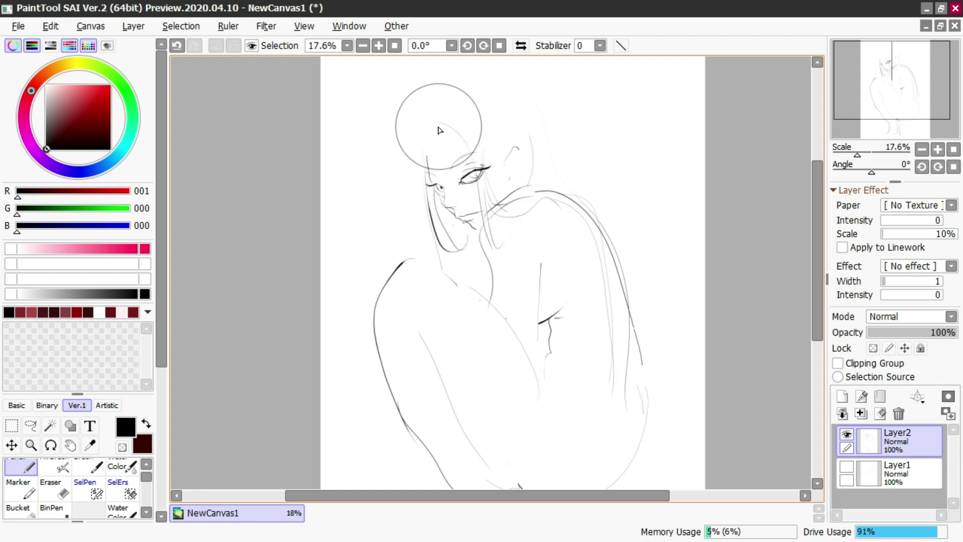
# Sketch the hair outline around the forehead, over the crown and down the back of the head
pyautogui.moveTo(429, 125); pyautogui.dragTo(426, 194)
pyautogui.moveTo(417, 149); pyautogui.dragTo(434, 217)
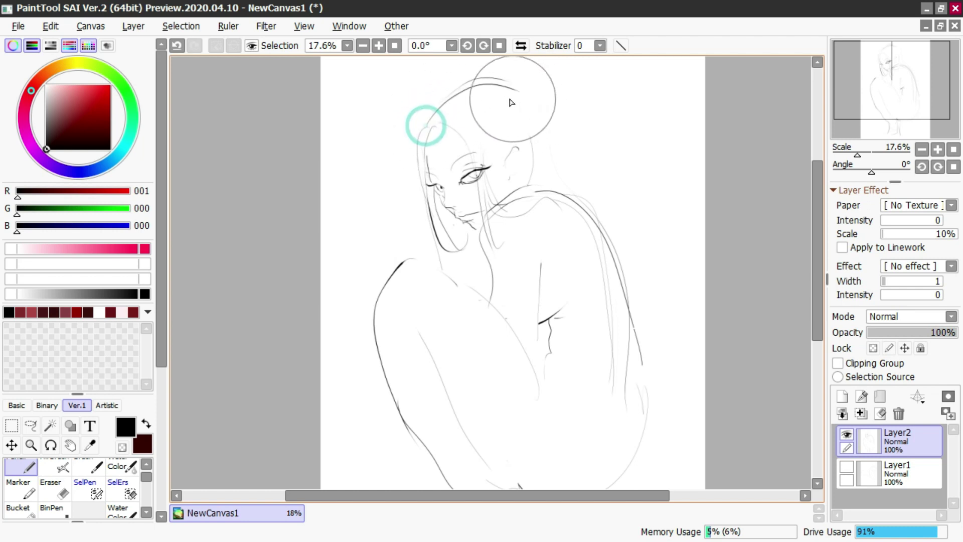
pyautogui.moveTo(539, 106); pyautogui.dragTo(544, 117)
pyautogui.moveTo(521, 86); pyautogui.dragTo(554, 161)
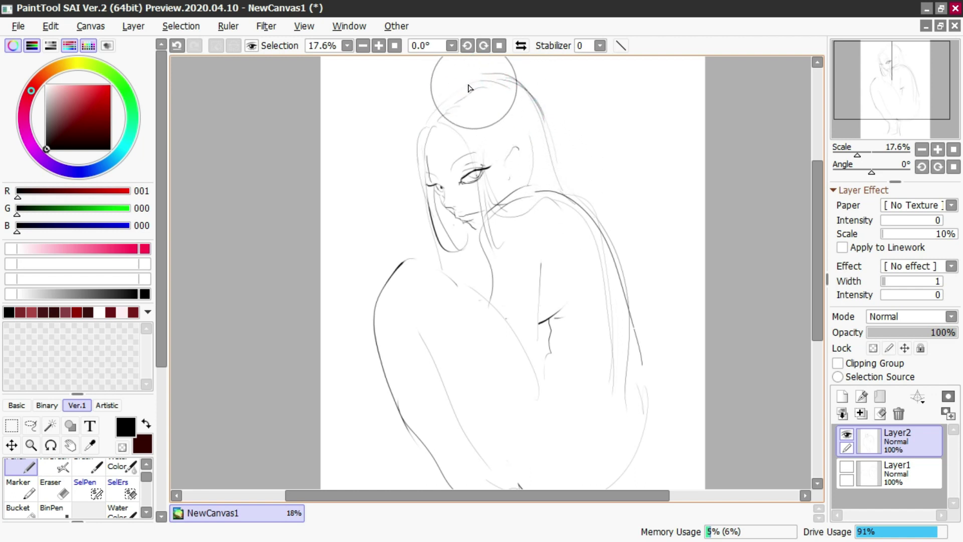
# Erase part of the crown's hair outline and redraw it with shorter strokes toward the forehead
pyautogui.press('e')
pyautogui.click(493, 78)
pyautogui.press('n')
pyautogui.moveTo(486, 79); pyautogui.dragTo(462, 95)
pyautogui.press('e')
pyautogui.press('n')
pyautogui.moveTo(426, 121)
pyautogui.mouseDown()
pyautogui.moveTo(444, 112)
pyautogui.moveTo(420, 120)
pyautogui.moveTo(416, 156)
pyautogui.mouseUp()
pyautogui.hotkey('ctrl', 'z')
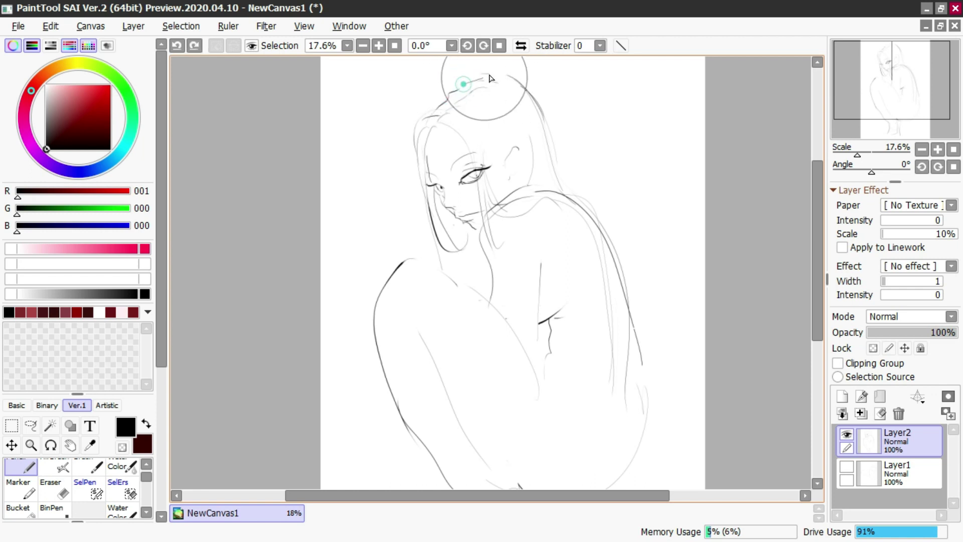
pyautogui.moveTo(465, 85)
pyautogui.mouseDown()
pyautogui.moveTo(503, 76)
pyautogui.moveTo(458, 89)
pyautogui.moveTo(514, 90)
pyautogui.moveTo(469, 82)
pyautogui.moveTo(507, 84)
pyautogui.moveTo(476, 95)
pyautogui.moveTo(492, 85)
pyautogui.moveTo(478, 90)
pyautogui.moveTo(540, 132)
pyautogui.moveTo(515, 152)
pyautogui.moveTo(513, 115)
pyautogui.moveTo(488, 93)
pyautogui.moveTo(458, 93)
pyautogui.moveTo(509, 85)
pyautogui.moveTo(450, 86)
pyautogui.moveTo(489, 86)
pyautogui.moveTo(461, 101)
pyautogui.moveTo(466, 92)
pyautogui.moveTo(498, 113)
pyautogui.moveTo(473, 88)
pyautogui.moveTo(492, 91)
pyautogui.moveTo(457, 89)
pyautogui.moveTo(477, 77)
pyautogui.moveTo(506, 80)
pyautogui.moveTo(481, 77)
pyautogui.moveTo(536, 113)
pyautogui.mouseUp()
pyautogui.hotkey('ctrl', 'z')
pyautogui.hotkey('ctrl', 'z')
# Refine the top of the hair by erasing faint lines and adding short, dark strokes at the crown
pyautogui.press('e')
pyautogui.press('n')
pyautogui.click(451, 86)
pyautogui.press('e')
pyautogui.click(488, 84)
pyautogui.press('n')
pyautogui.click(456, 93)
pyautogui.hotkey('ctrl', 'z')
# Erase the hair line behind the head and redraw it as a longer strand falling past the shoulder
pyautogui.moveTo(499, 78); pyautogui.dragTo(565, 200)
pyautogui.hotkey('ctrl', 'z')
pyautogui.press('e')
pyautogui.moveTo(493, 78)
pyautogui.mouseDown()
pyautogui.moveTo(559, 157)
pyautogui.moveTo(540, 119)
pyautogui.moveTo(559, 158)
pyautogui.mouseUp()
pyautogui.press('n')
pyautogui.hotkey('ctrl', 'z')
pyautogui.moveTo(517, 81); pyautogui.dragTo(573, 215)
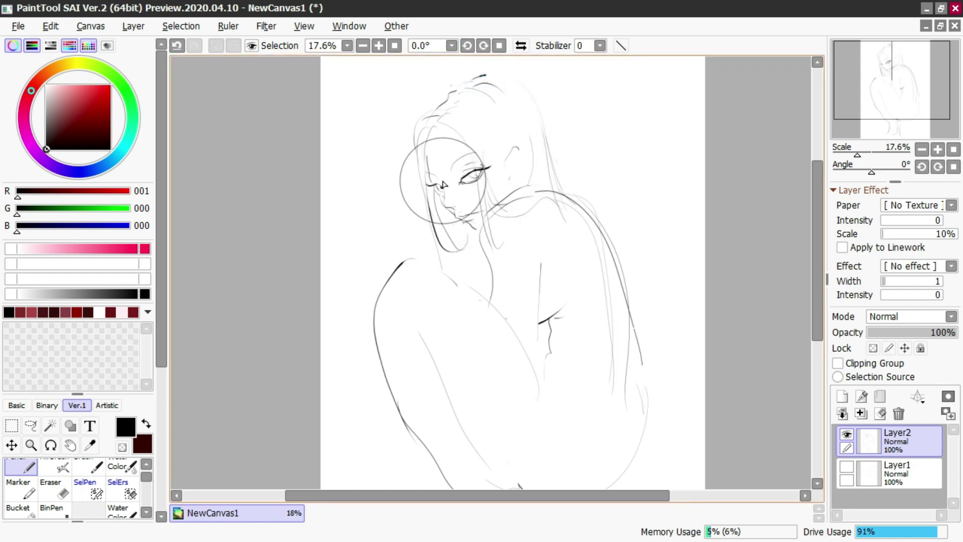
# Darken the far eye's lashes and pupil and touch up the strokes around the near eye
pyautogui.moveTo(437, 184); pyautogui.dragTo(444, 189)
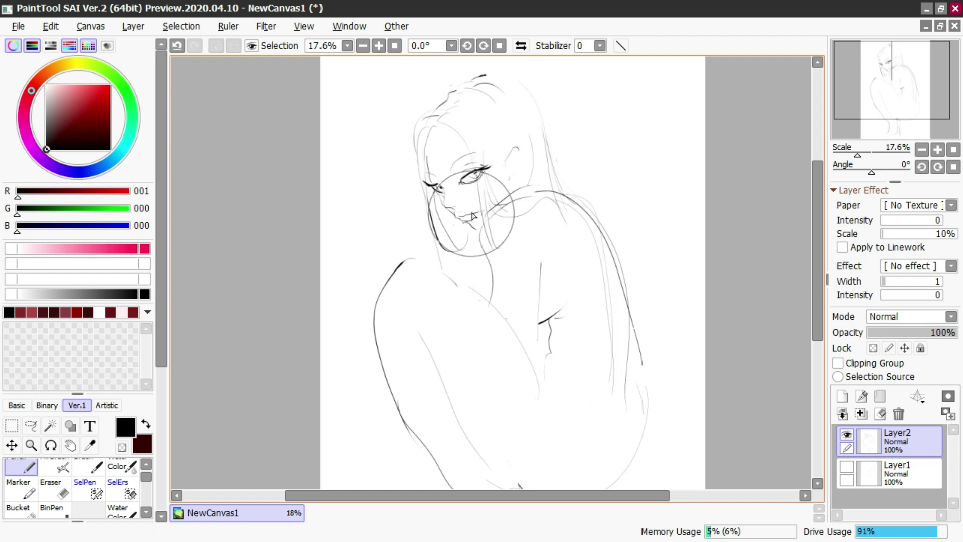
pyautogui.press('e')
pyautogui.press('n')
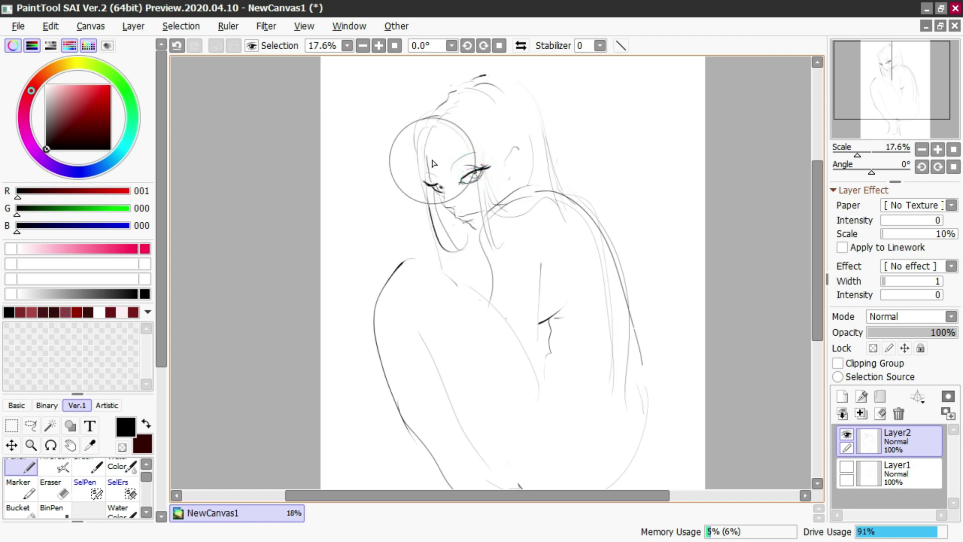
pyautogui.press('e')
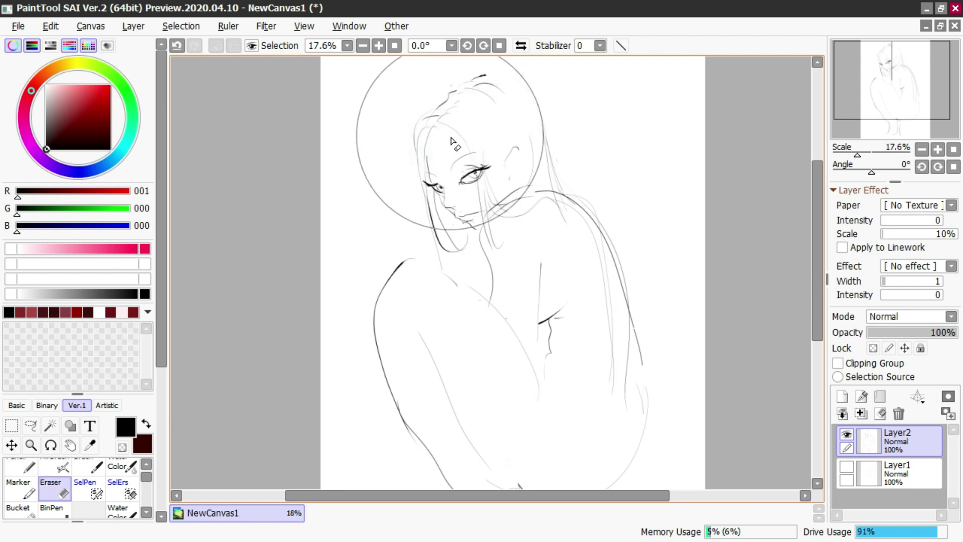
pyautogui.scroll(-1, 446, 151)
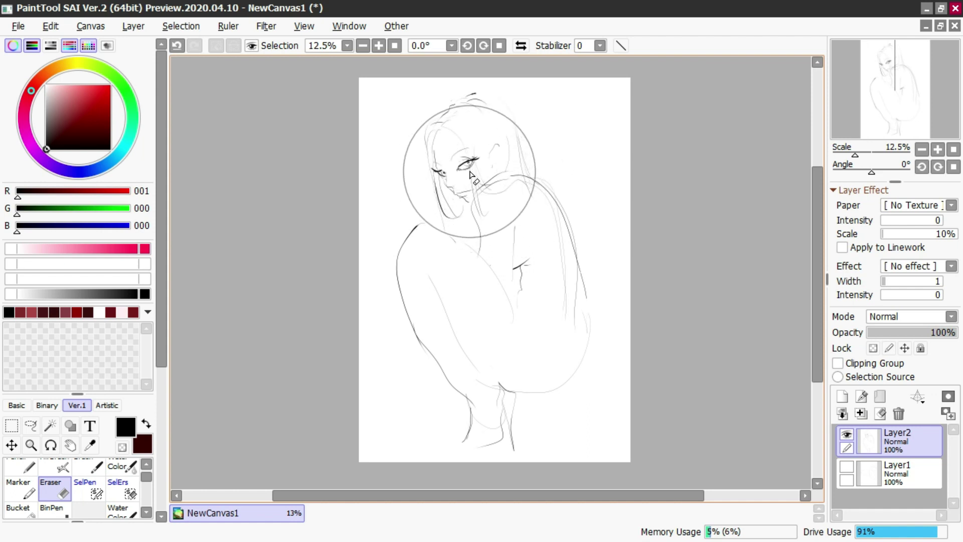
# Add faint short strokes just below the crease of the near arm
pyautogui.scroll(-1, 474, 193)
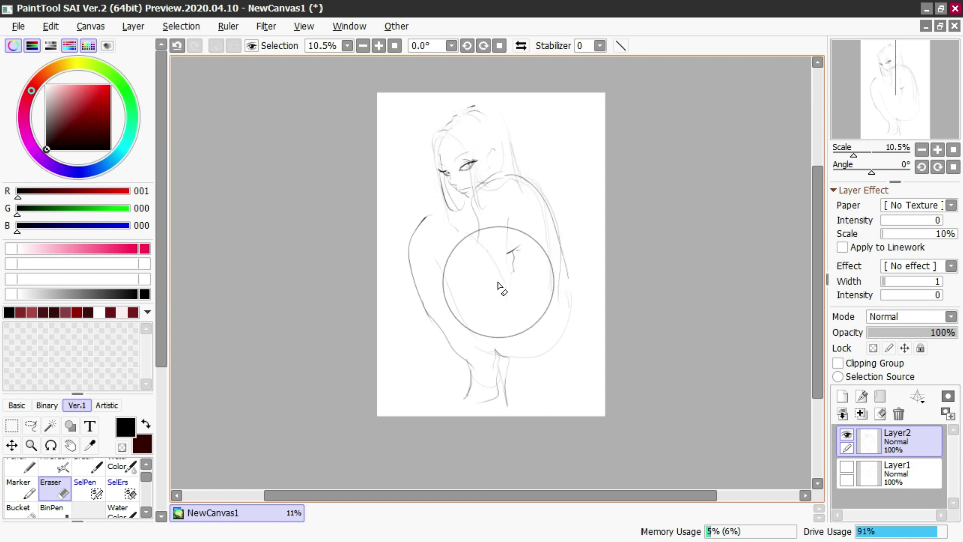
pyautogui.moveTo(508, 276); pyautogui.dragTo(520, 281)
pyautogui.press('n')
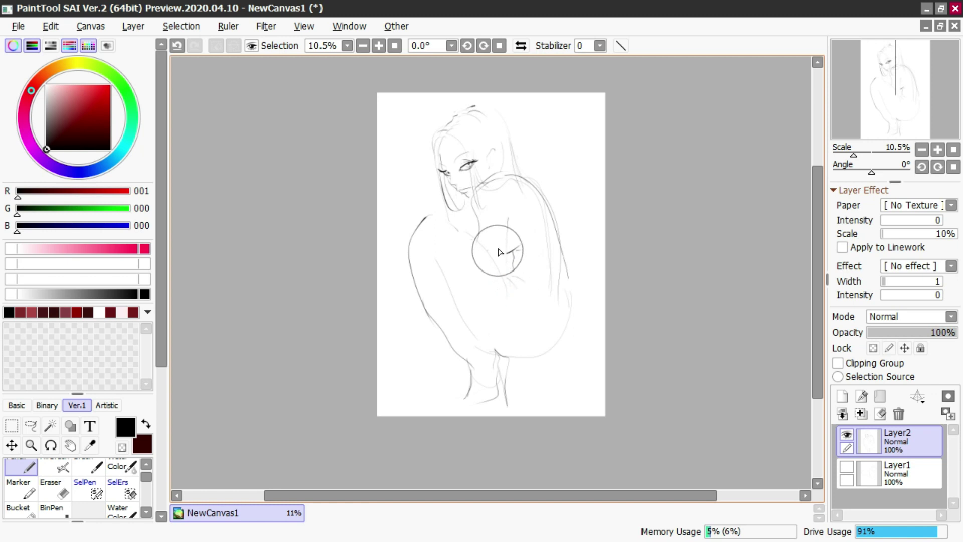
# Erase the lines under the chin and redraw the front edge of the near shoulder and upper arm
pyautogui.press('e')
pyautogui.moveTo(484, 199); pyautogui.dragTo(478, 200)
pyautogui.press('n')
pyautogui.press('e')
pyautogui.click(475, 207)
pyautogui.press('n')
pyautogui.click(476, 188)
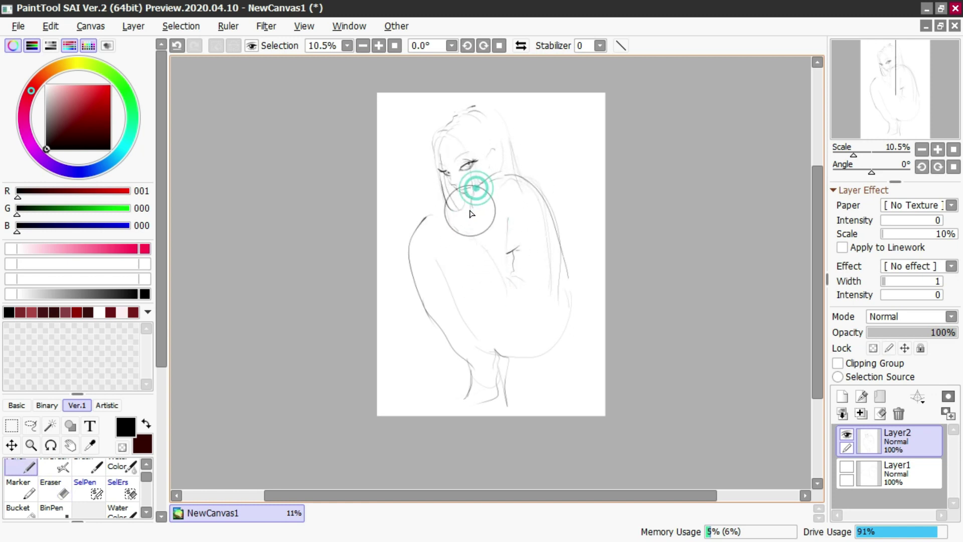
pyautogui.hotkey('ctrl', 'z')
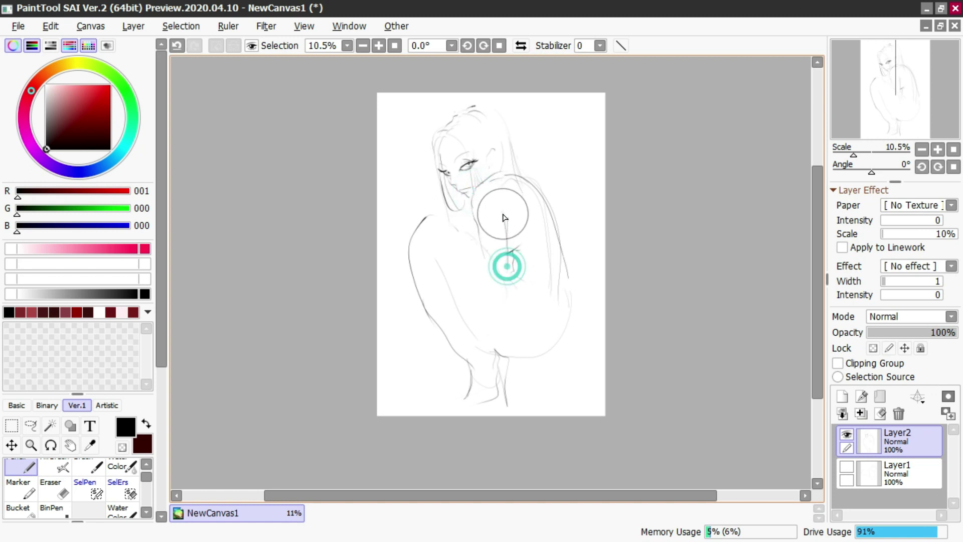
# Erase the hair lock beneath the far cheek and sketch two vertical lines for a raised forearm
pyautogui.press('e')
pyautogui.click(441, 203)
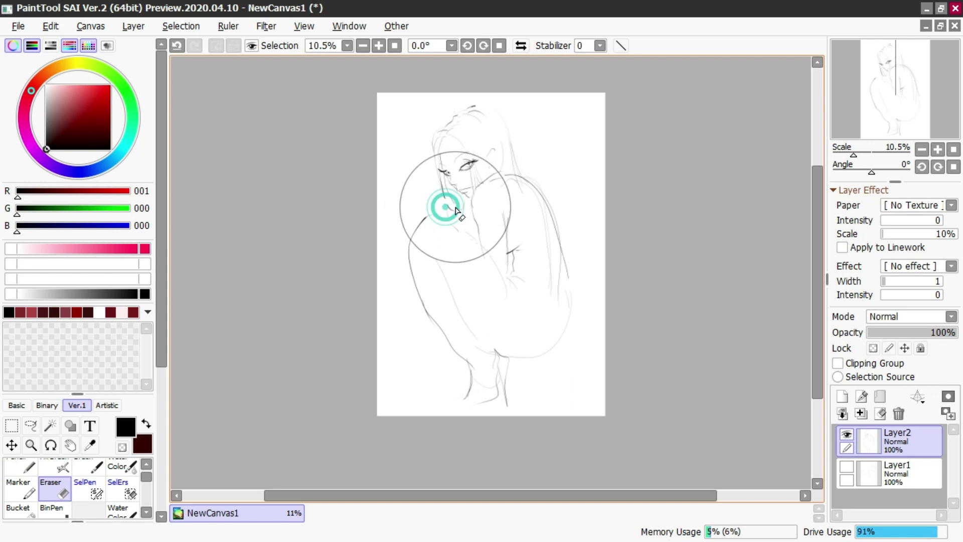
pyautogui.press('n')
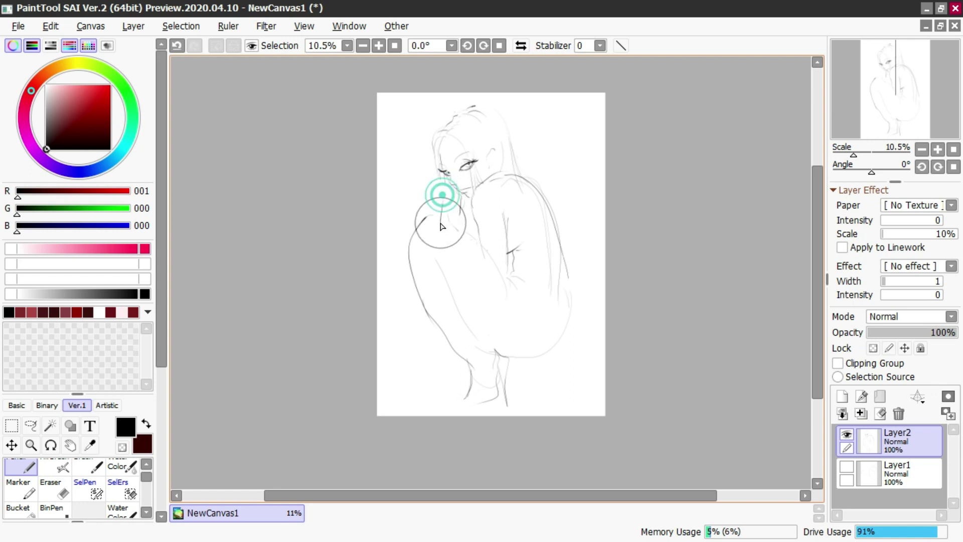
pyautogui.press('e')
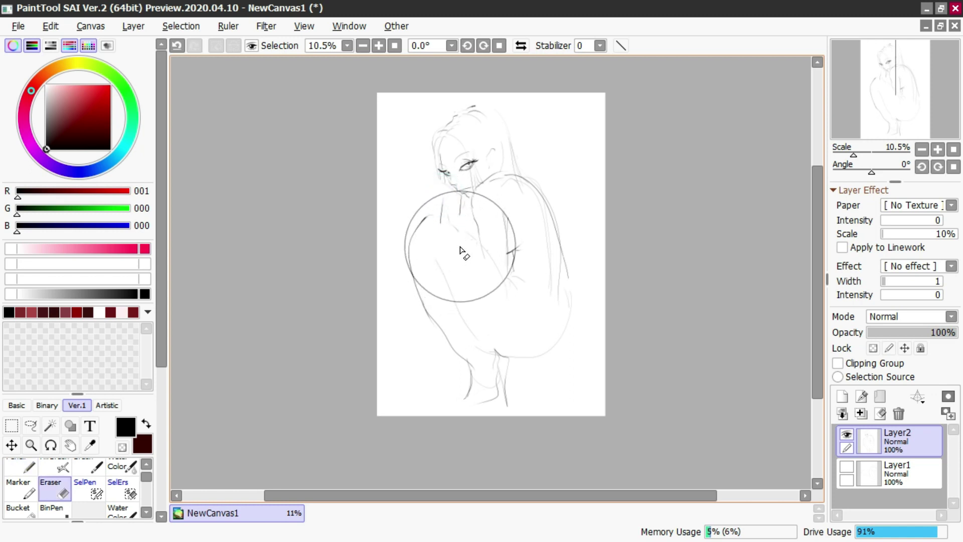
# Lasso the legs and lower body, shift them down and slightly forward, and deselect
pyautogui.press('l')
pyautogui.moveTo(409, 221)
pyautogui.mouseDown()
pyautogui.moveTo(555, 334)
pyautogui.moveTo(428, 269)
pyautogui.moveTo(444, 294)
pyautogui.moveTo(440, 273)
pyautogui.mouseUp()
pyautogui.hotkey('ctrl', 't')
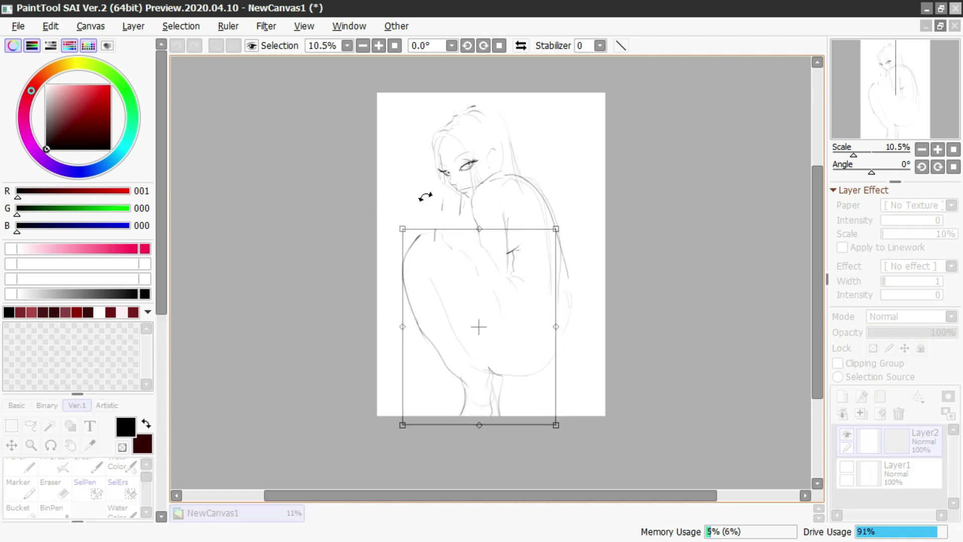
pyautogui.press('Return')
pyautogui.click(422, 185)
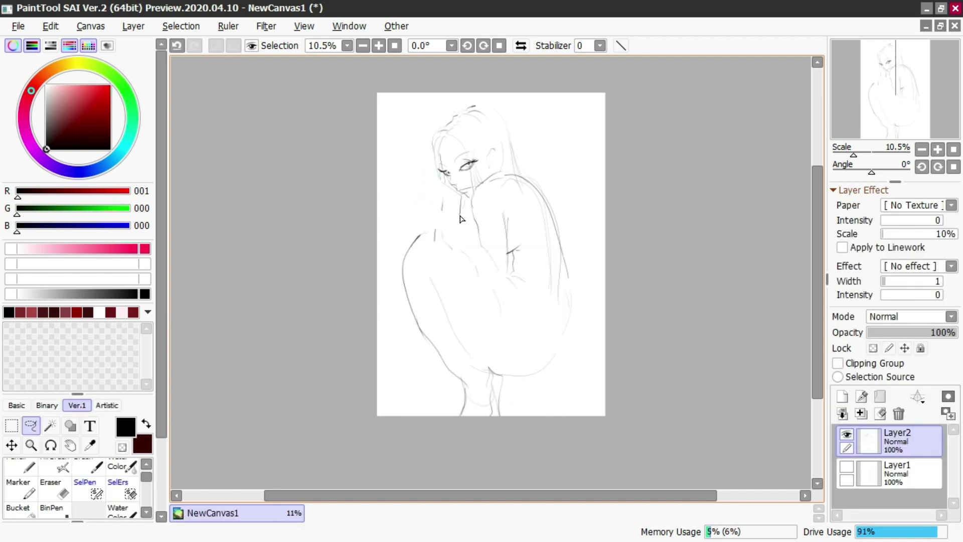
# Extend the inner line of the raised forearm from the chin down toward the knee
pyautogui.press('n')
pyautogui.moveTo(460, 200); pyautogui.dragTo(462, 259)
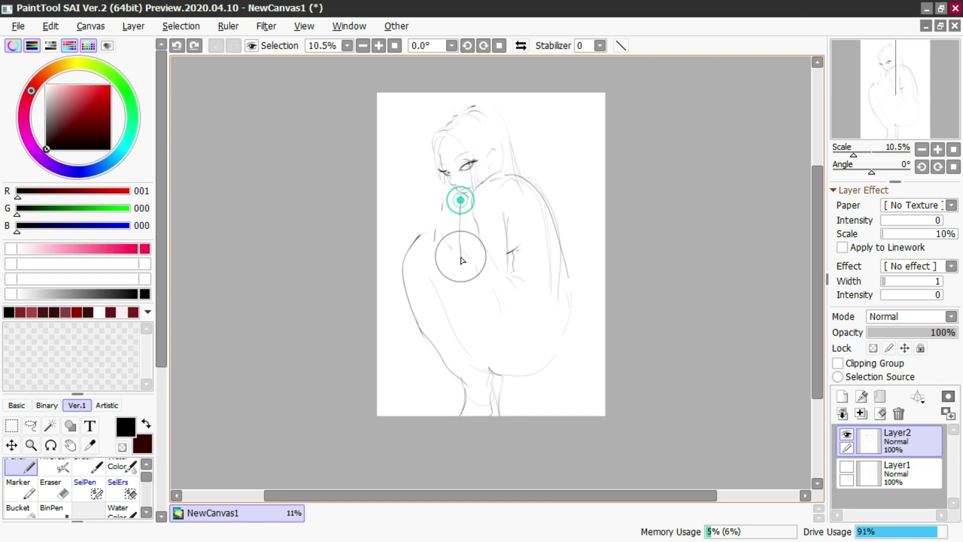
pyautogui.hotkey('ctrl', 'z')
pyautogui.hotkey('ctrl', 'z')
# Erase the old knee outline and redraw a rounded bent knee with the thigh line running back toward the hip
pyautogui.press('e')
pyautogui.moveTo(424, 228)
pyautogui.mouseDown()
pyautogui.moveTo(443, 259)
pyautogui.moveTo(437, 241)
pyautogui.moveTo(403, 275)
pyautogui.moveTo(405, 305)
pyautogui.mouseUp()
pyautogui.press('n')
pyautogui.moveTo(501, 291)
pyautogui.mouseDown()
pyautogui.moveTo(488, 275)
pyautogui.moveTo(421, 321)
pyautogui.moveTo(443, 244)
pyautogui.mouseUp()
pyautogui.hotkey('ctrl', 'z')
pyautogui.hotkey('ctrl', 'z')
pyautogui.moveTo(407, 288)
pyautogui.mouseDown()
pyautogui.moveTo(409, 266)
pyautogui.moveTo(428, 248)
pyautogui.moveTo(501, 282)
pyautogui.moveTo(405, 288)
pyautogui.mouseUp()
pyautogui.hotkey('ctrl', 'z')
pyautogui.hotkey('ctrl', 'z')
pyautogui.hotkey('ctrl', 'z')
pyautogui.moveTo(507, 299)
pyautogui.mouseDown()
pyautogui.moveTo(396, 290)
pyautogui.moveTo(434, 350)
pyautogui.mouseUp()
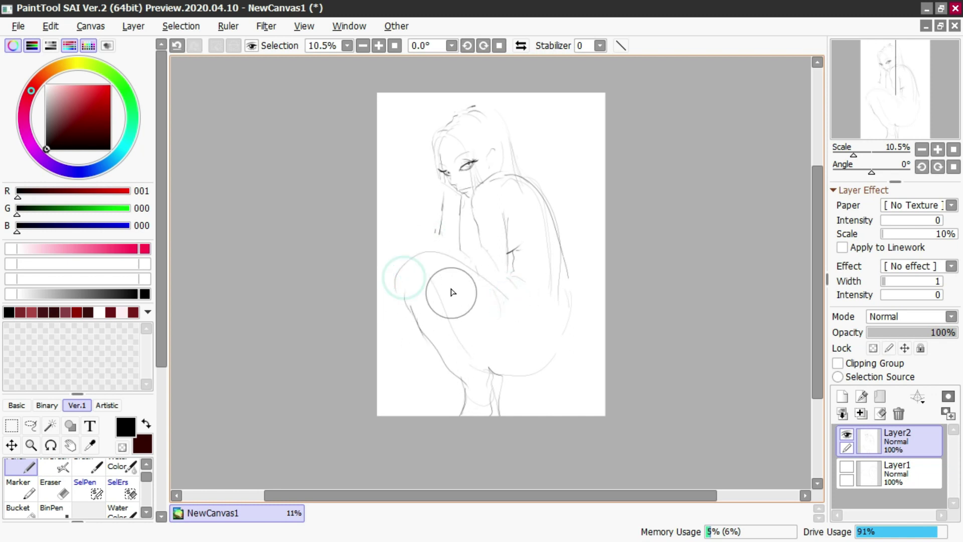
pyautogui.hotkey('ctrl', 'z')
# Try to redraw the raised forearm and the front edge of the near upper arm
pyautogui.press('e')
pyautogui.moveTo(438, 198)
pyautogui.mouseDown()
pyautogui.moveTo(460, 249)
pyautogui.moveTo(459, 224)
pyautogui.mouseUp()
pyautogui.press('n')
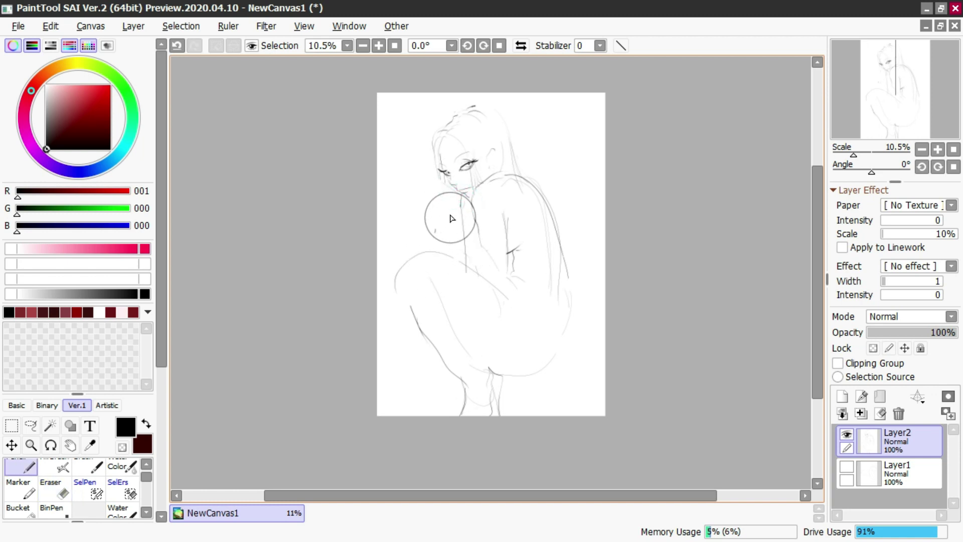
pyautogui.moveTo(442, 251); pyautogui.dragTo(443, 254)
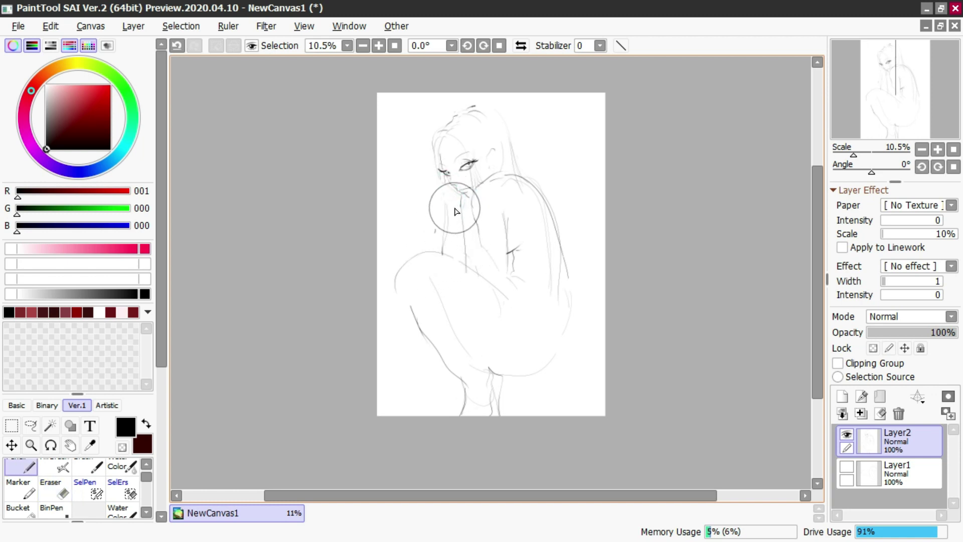
pyautogui.press('e')
pyautogui.moveTo(473, 217)
pyautogui.mouseDown()
pyautogui.moveTo(475, 202)
pyautogui.moveTo(503, 258)
pyautogui.mouseUp()
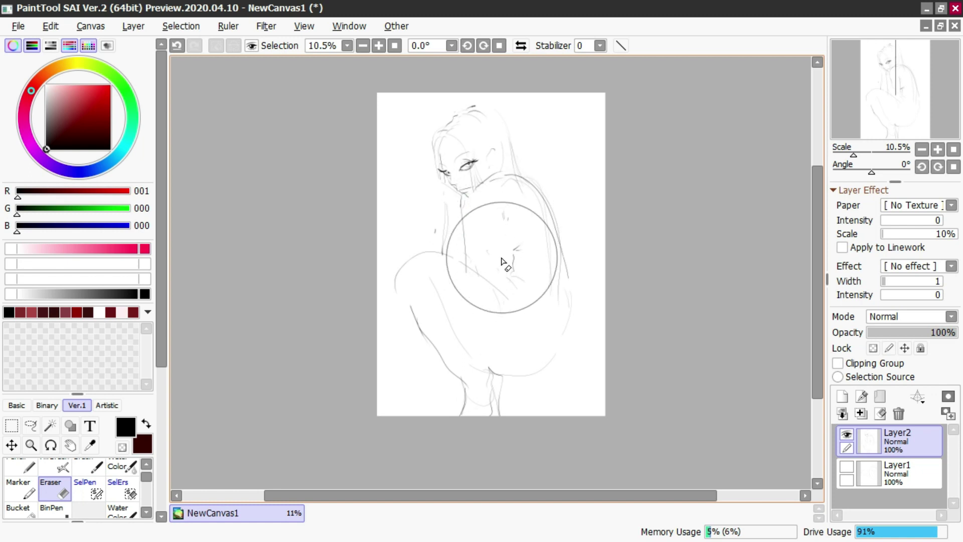
pyautogui.press('n')
pyautogui.moveTo(479, 195); pyautogui.dragTo(474, 187)
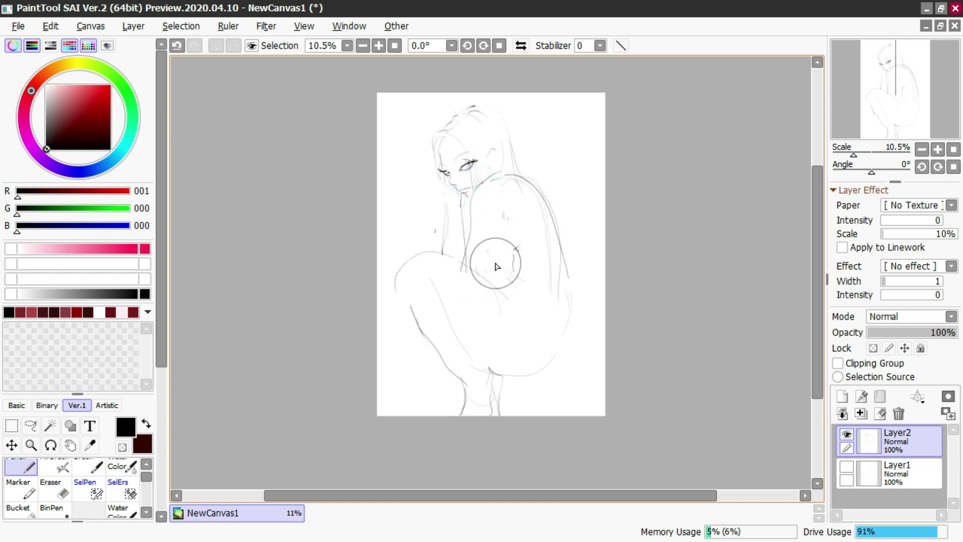
pyautogui.press('e')
pyautogui.moveTo(477, 197)
pyautogui.mouseDown()
pyautogui.moveTo(477, 233)
pyautogui.moveTo(473, 197)
pyautogui.moveTo(484, 262)
pyautogui.mouseUp()
pyautogui.press('n')
pyautogui.hotkey('ctrl', 'z')
# Draw the near arm's front and back lines with an elbow crease, and extend the raised forearm to the knee
pyautogui.moveTo(472, 195); pyautogui.dragTo(483, 259)
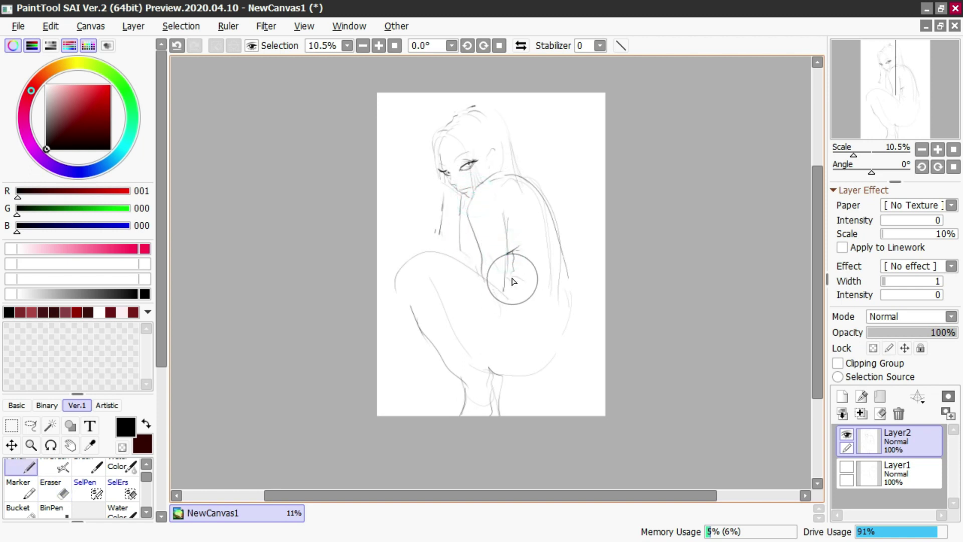
pyautogui.moveTo(504, 261); pyautogui.dragTo(518, 260)
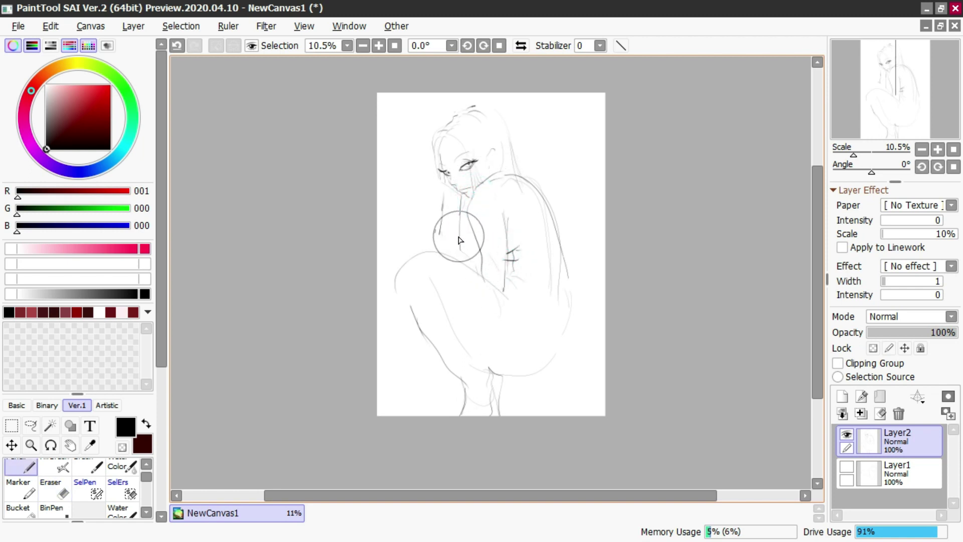
pyautogui.moveTo(459, 243)
pyautogui.mouseDown()
pyautogui.moveTo(460, 266)
pyautogui.moveTo(475, 244)
pyautogui.moveTo(445, 249)
pyautogui.moveTo(462, 243)
pyautogui.moveTo(460, 257)
pyautogui.moveTo(476, 247)
pyautogui.moveTo(445, 244)
pyautogui.moveTo(443, 222)
pyautogui.moveTo(435, 257)
pyautogui.mouseUp()
pyautogui.hotkey('ctrl', 'z')
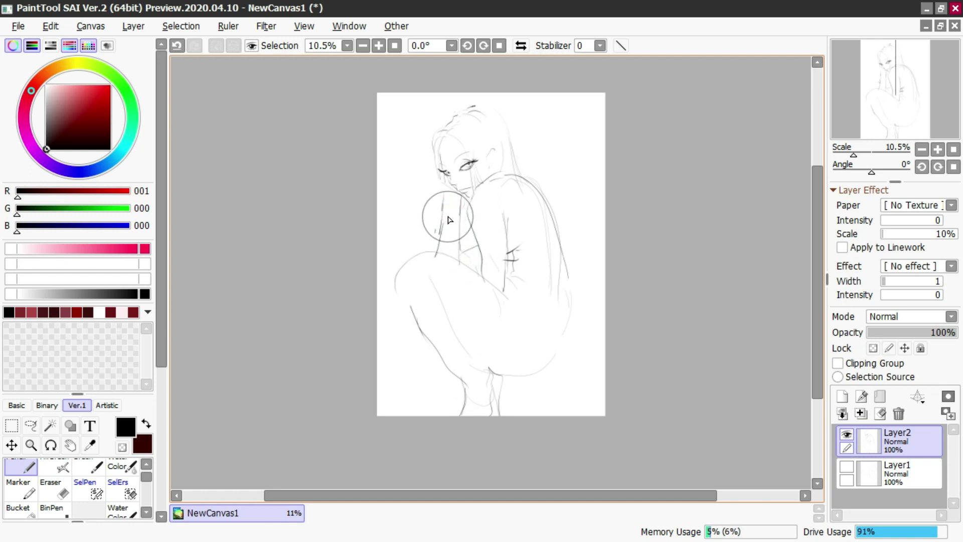
# Sketch a small curled hand beside the far cheek at the end of the raised forearm
pyautogui.hotkey('ctrl', 'z')
pyautogui.hotkey('ctrl', 'z')
pyautogui.moveTo(437, 196)
pyautogui.mouseDown()
pyautogui.moveTo(426, 166)
pyautogui.moveTo(439, 177)
pyautogui.mouseUp()
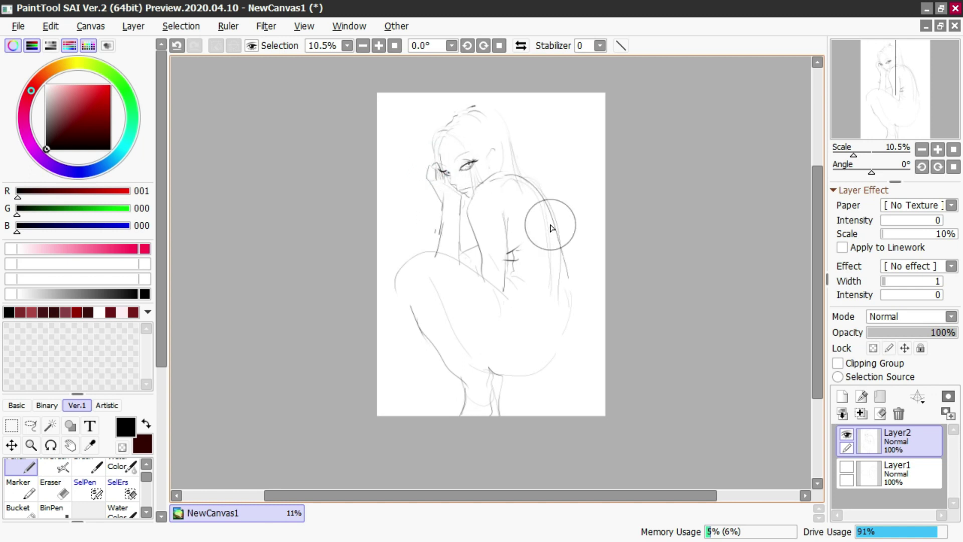
pyautogui.moveTo(522, 213); pyautogui.dragTo(454, 263)
pyautogui.hotkey('ctrl', 'z')
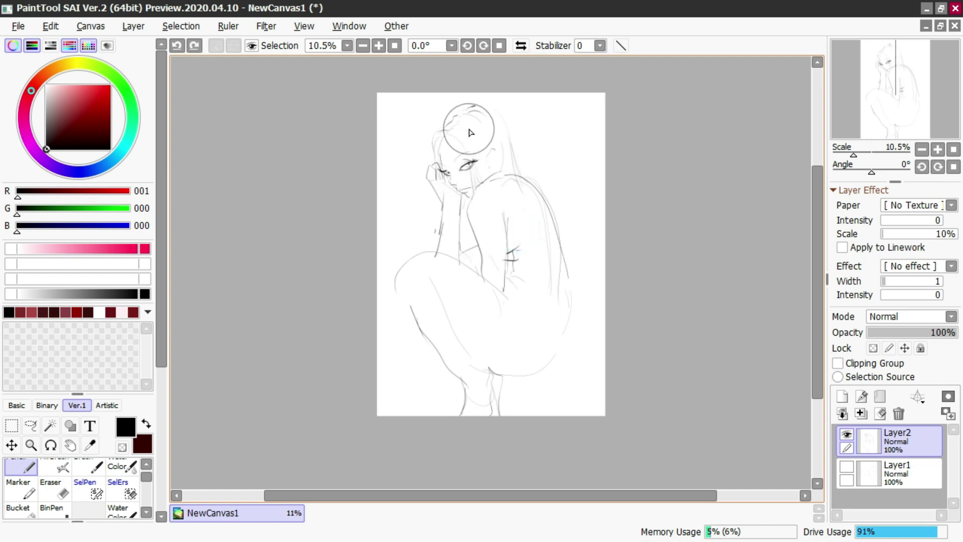
# Lasso the raised forearm and hand, rotate them slightly counterclockwise, reposition them beside the face, and deselect
pyautogui.press('e')
pyautogui.press('a')
pyautogui.click(431, 166)
pyautogui.moveTo(440, 174)
pyautogui.mouseDown()
pyautogui.moveTo(463, 205)
pyautogui.moveTo(455, 253)
pyautogui.moveTo(429, 242)
pyautogui.moveTo(417, 142)
pyautogui.moveTo(422, 197)
pyautogui.mouseUp()
pyautogui.hotkey('ctrl', 't')
pyautogui.moveTo(434, 125); pyautogui.dragTo(418, 131)
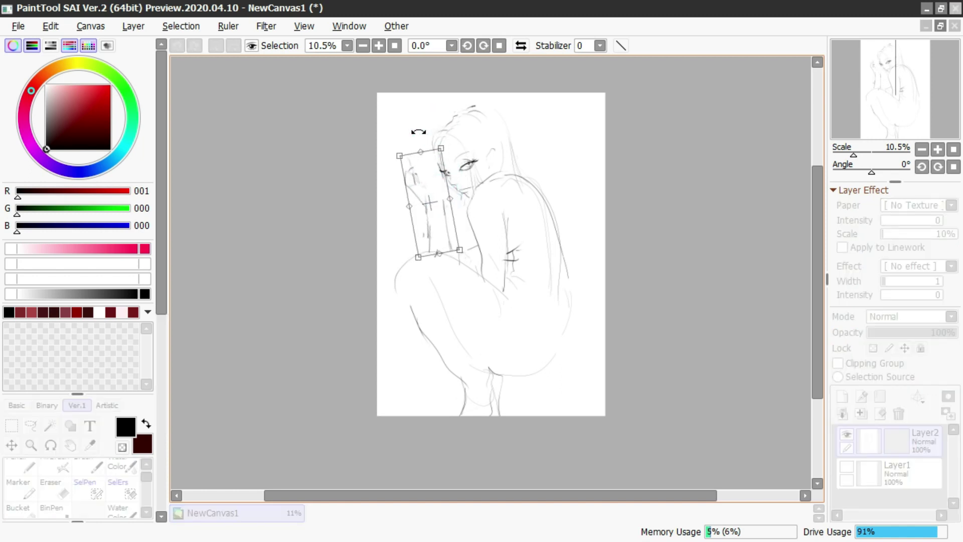
pyautogui.moveTo(433, 198); pyautogui.dragTo(445, 194)
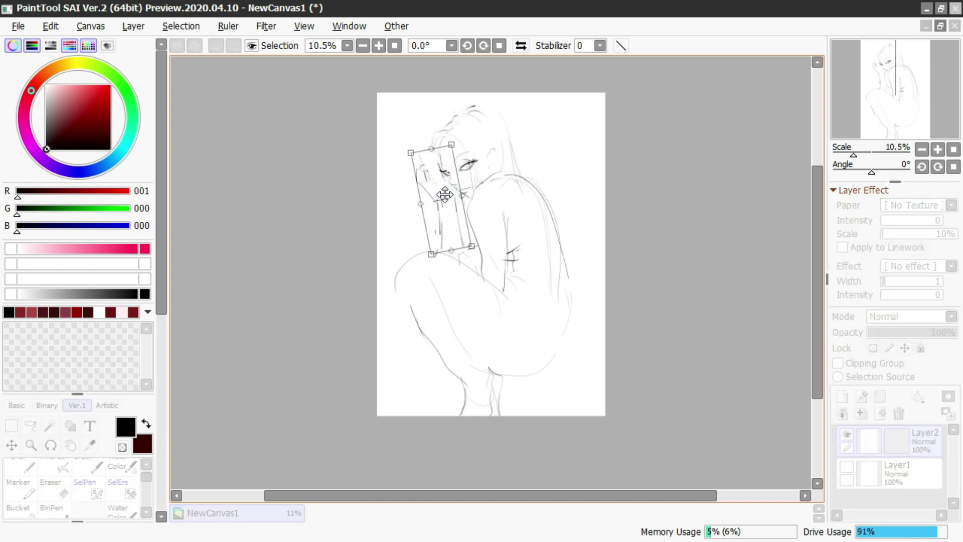
pyautogui.press('Return')
pyautogui.press('e')
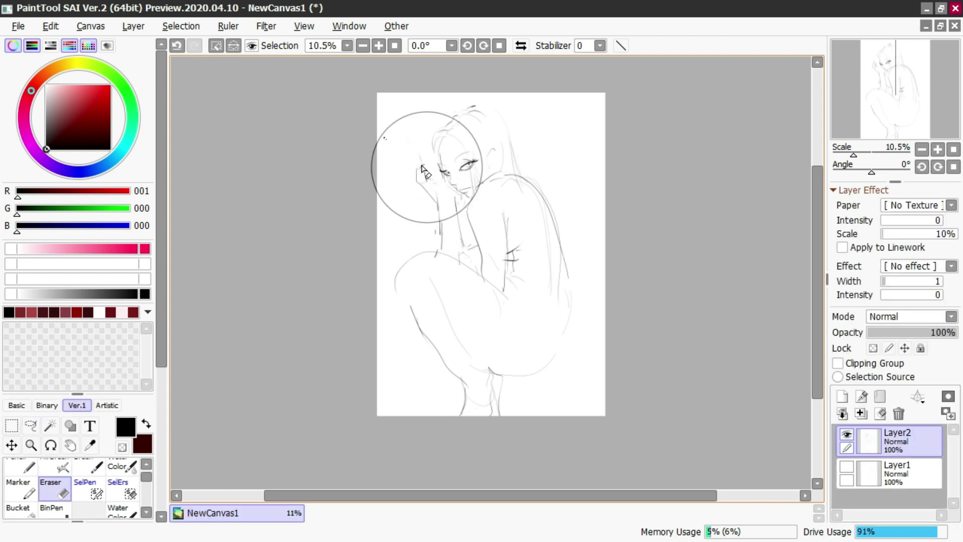
pyautogui.press('l')
pyautogui.click(345, 148)
# Erase the rough hand and redraw the outline of its back and wrist beside the cheek
pyautogui.press('e')
pyautogui.moveTo(420, 176)
pyautogui.mouseDown()
pyautogui.moveTo(413, 170)
pyautogui.moveTo(429, 187)
pyautogui.mouseUp()
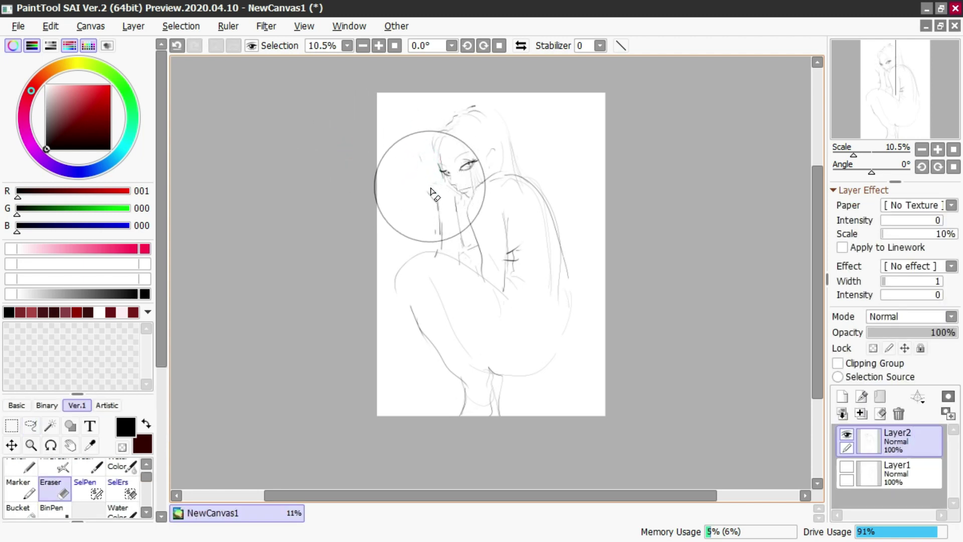
pyautogui.press('n')
pyautogui.hotkey('ctrl', 'z')
pyautogui.moveTo(434, 199)
pyautogui.mouseDown()
pyautogui.moveTo(416, 178)
pyautogui.moveTo(426, 172)
pyautogui.moveTo(421, 181)
pyautogui.mouseUp()
pyautogui.hotkey('ctrl', 'z')
pyautogui.hotkey('ctrl', 'y')
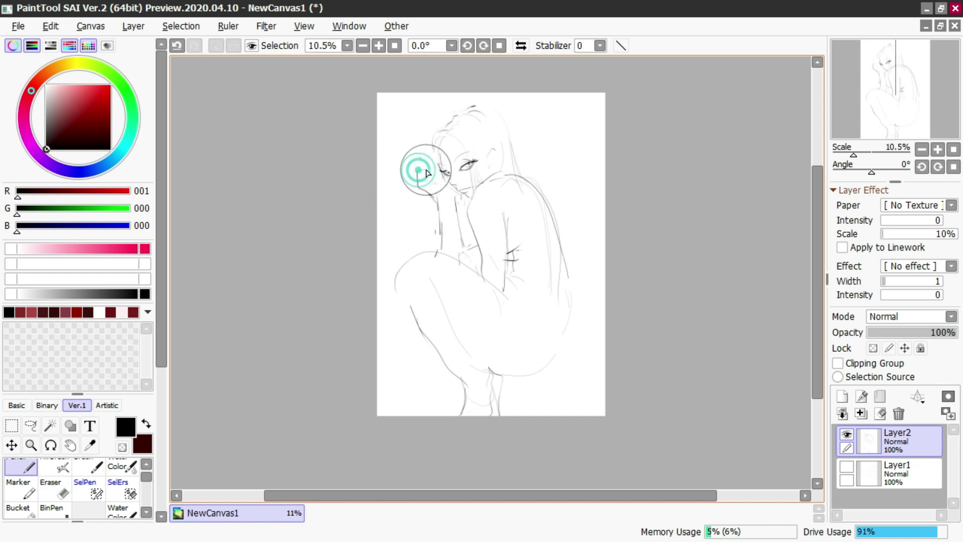
# Sketch the knuckles and curled fingers of the raised hand, cleaning up overlapping lines
pyautogui.moveTo(422, 174); pyautogui.dragTo(427, 179)
pyautogui.press('e')
pyautogui.press('n')
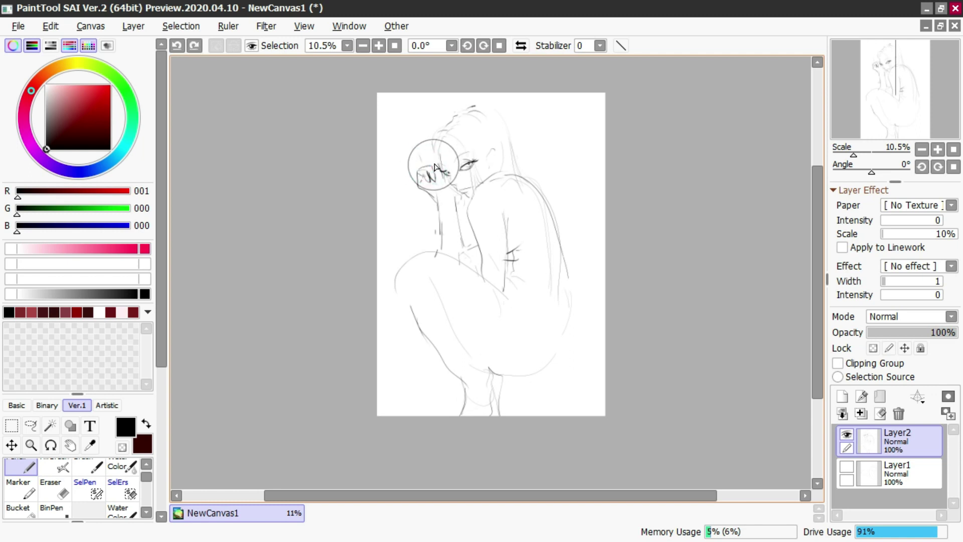
pyautogui.scroll(3, 426, 160)
pyautogui.press('e')
pyautogui.moveTo(434, 173); pyautogui.dragTo(442, 190)
pyautogui.press('n')
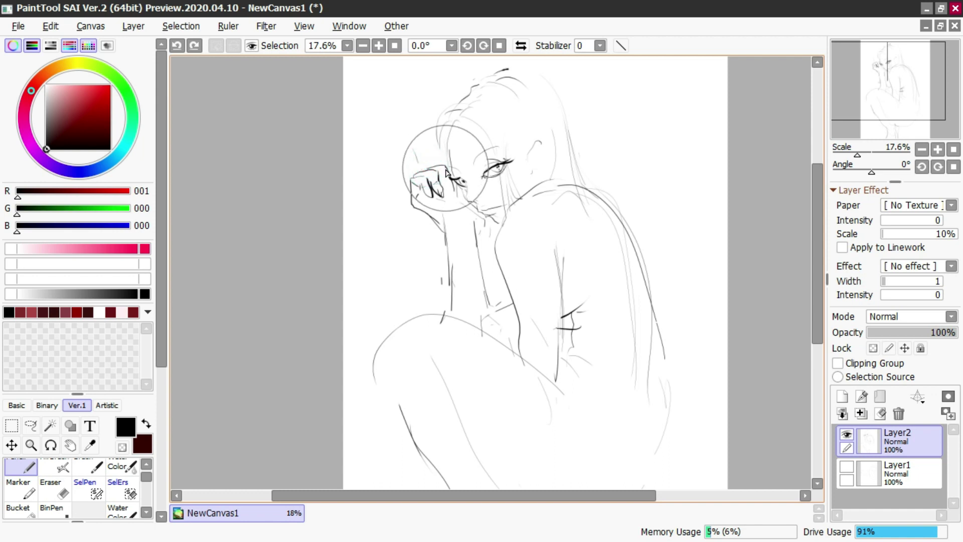
# Erase and redraw the finger closest to the far eye on the raised hand
pyautogui.press('e')
pyautogui.moveTo(447, 178); pyautogui.dragTo(448, 182)
pyautogui.press('n')
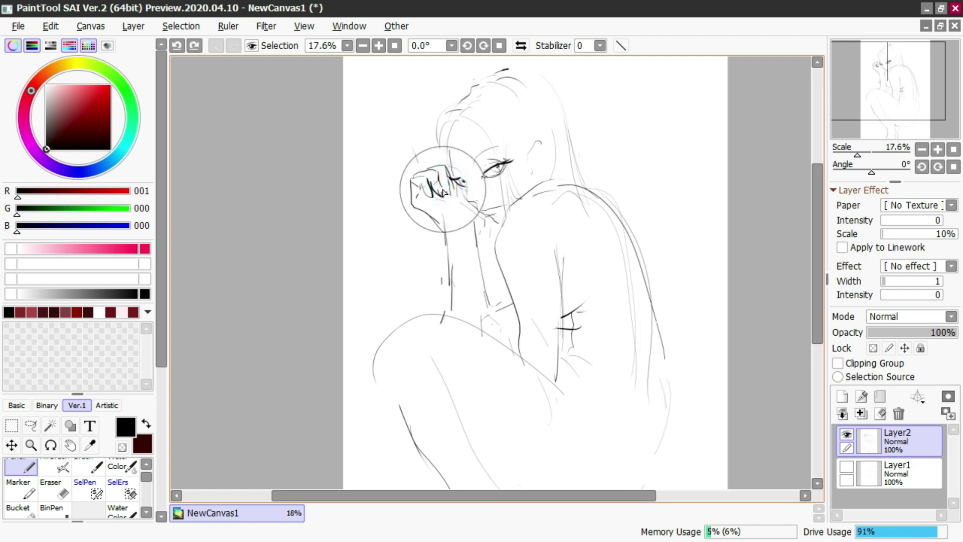
pyautogui.press('e')
pyautogui.moveTo(447, 164)
pyautogui.mouseDown()
pyautogui.moveTo(454, 193)
pyautogui.moveTo(441, 166)
pyautogui.moveTo(450, 165)
pyautogui.moveTo(455, 179)
pyautogui.moveTo(436, 190)
pyautogui.moveTo(433, 183)
pyautogui.moveTo(445, 200)
pyautogui.mouseUp()
pyautogui.press('n')
# Refine the knuckle line and finger separations across the raised hand
pyautogui.press('e')
pyautogui.press('n')
pyautogui.moveTo(443, 192); pyautogui.dragTo(415, 186)
pyautogui.press('e')
pyautogui.press('n')
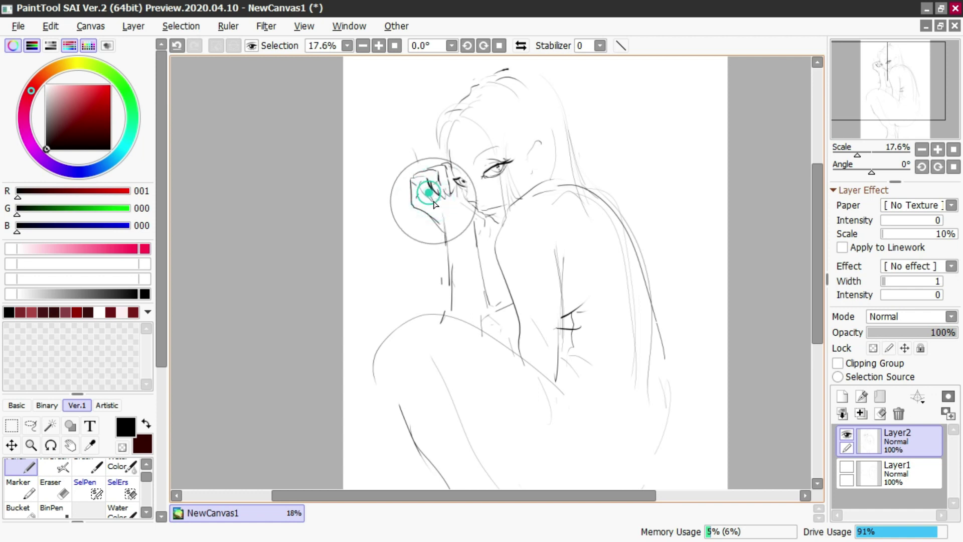
# Lighten the dark marks between the curled fingers and redraw the fingertips with thinner strokes
pyautogui.hotkey('ctrl', 'z')
pyautogui.press('e')
pyautogui.moveTo(430, 186); pyautogui.dragTo(430, 185)
pyautogui.press('n')
pyautogui.hotkey('ctrl', 'z')
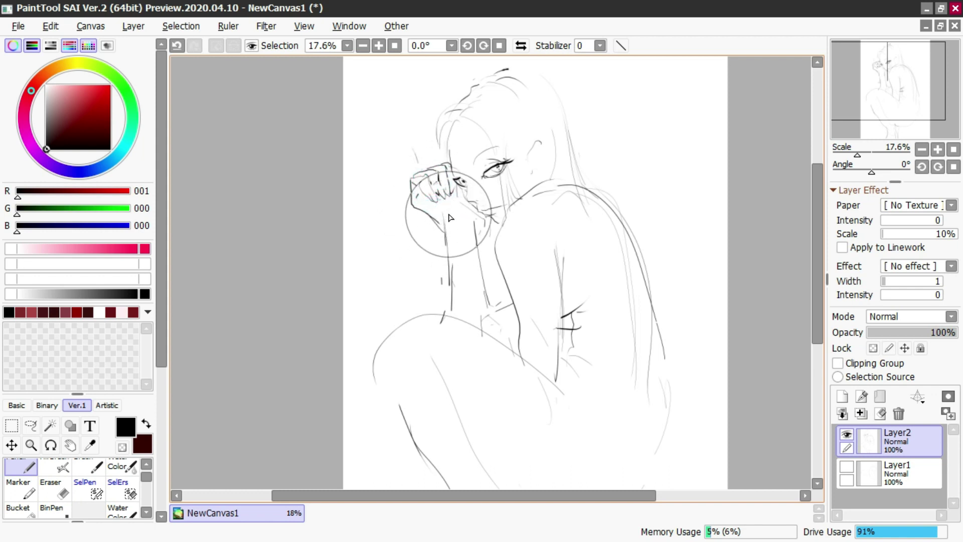
pyautogui.press('e')
pyautogui.press('n')
pyautogui.moveTo(414, 189); pyautogui.dragTo(444, 217)
pyautogui.hotkey('ctrl', 'z')
pyautogui.press('e')
pyautogui.press('n')
pyautogui.hotkey('ctrl', 'z')
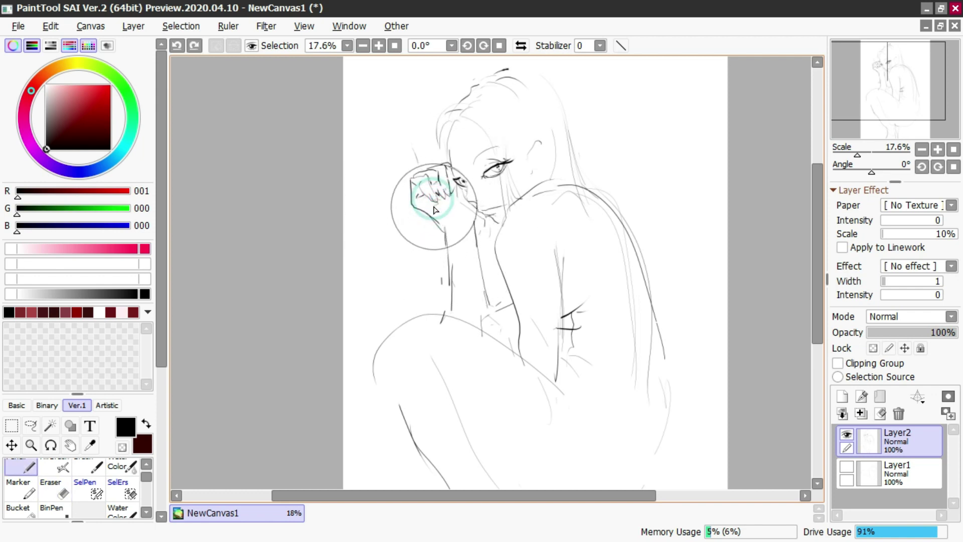
# Draw the wrist and inner forearm line, and replace the outer forearm line with a lighter one
pyautogui.moveTo(443, 205)
pyautogui.mouseDown()
pyautogui.moveTo(466, 219)
pyautogui.moveTo(465, 301)
pyautogui.mouseUp()
pyautogui.press('e')
pyautogui.press('n')
pyautogui.press('e')
pyautogui.moveTo(445, 233)
pyautogui.mouseDown()
pyautogui.moveTo(454, 310)
pyautogui.moveTo(445, 230)
pyautogui.moveTo(448, 301)
pyautogui.mouseUp()
pyautogui.press('n')
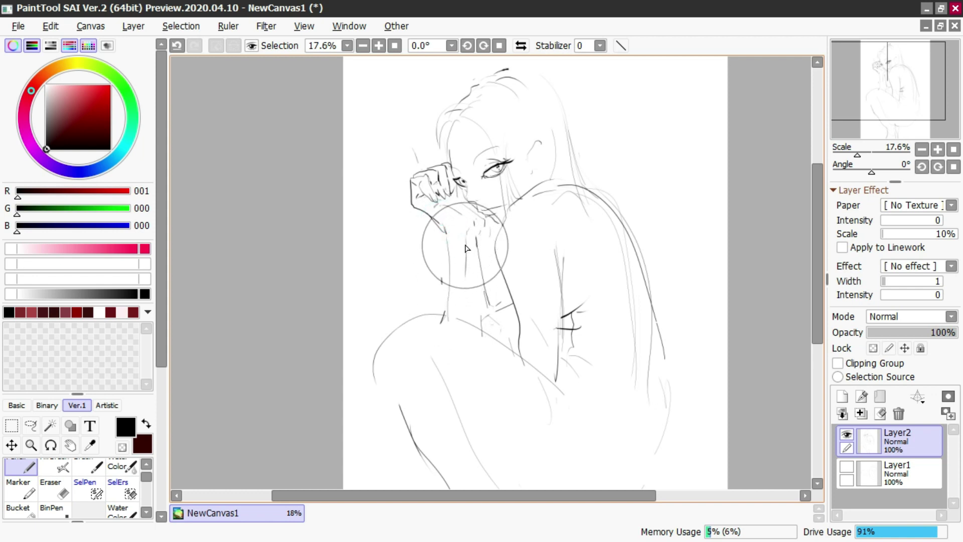
# Redraw the edge of the palm and wrist where the raised hand rests against the cheek
pyautogui.hotkey('ctrl', 'z')
pyautogui.moveTo(472, 213)
pyautogui.mouseDown()
pyautogui.moveTo(474, 230)
pyautogui.moveTo(466, 204)
pyautogui.mouseUp()
pyautogui.press('e')
pyautogui.press('n')
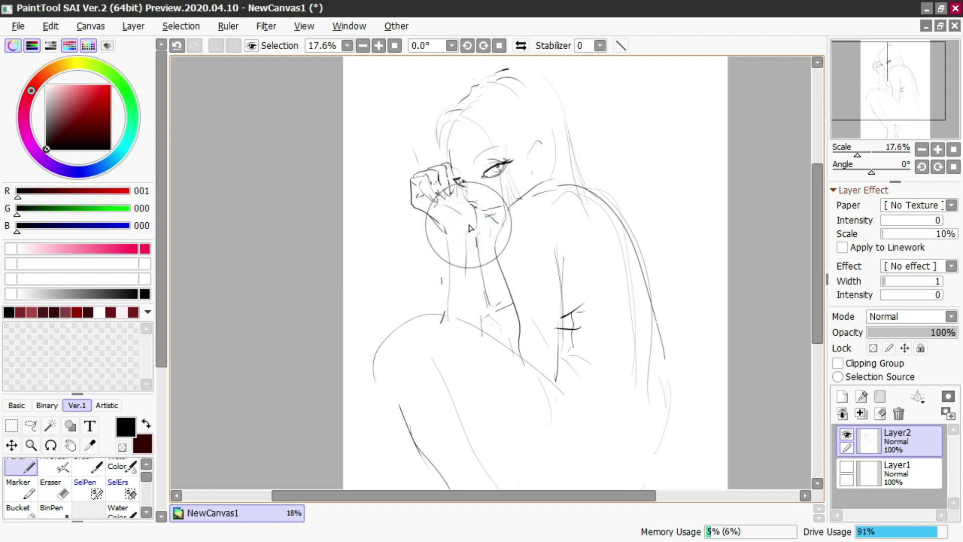
# Erase the rough marks around the nose and mouth and try a new cheek line from the raised hand
pyautogui.press('e')
pyautogui.click(474, 192)
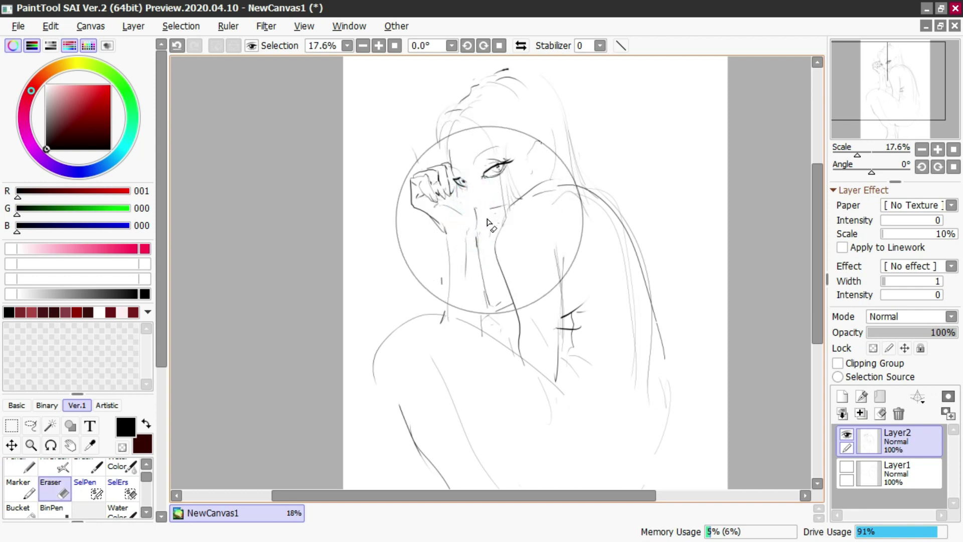
pyautogui.press('n')
pyautogui.moveTo(447, 180)
pyautogui.mouseDown()
pyautogui.moveTo(470, 210)
pyautogui.moveTo(459, 189)
pyautogui.moveTo(473, 210)
pyautogui.mouseUp()
pyautogui.hotkey('ctrl', 'z')
pyautogui.hotkey('ctrl', 'z')
pyautogui.hotkey('ctrl', 'z')
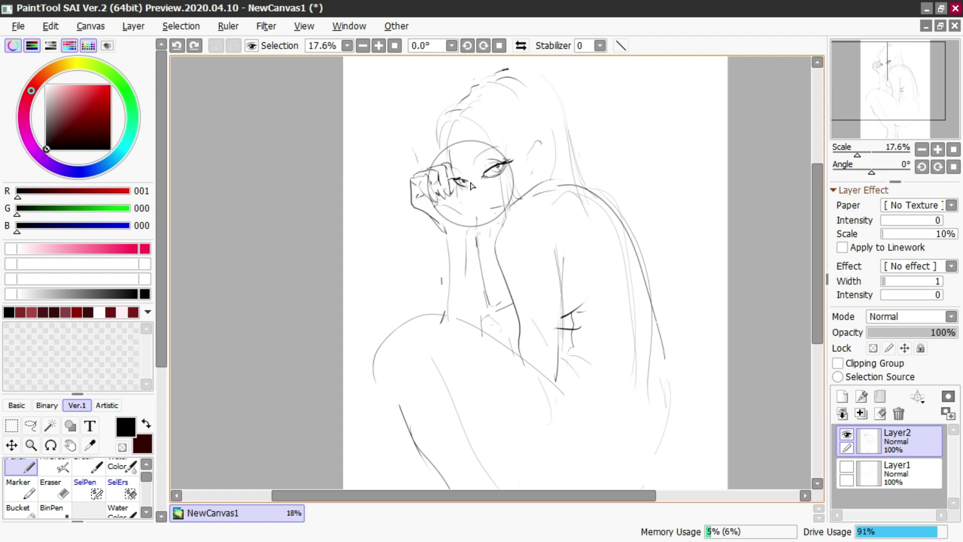
# Try several short strokes for the tip of the nose, undoing the unwanted ones
pyautogui.moveTo(470, 202); pyautogui.dragTo(475, 201)
pyautogui.hotkey('ctrl', 'z')
pyautogui.hotkey('ctrl', 'z')
pyautogui.press('e')
pyautogui.press('n')
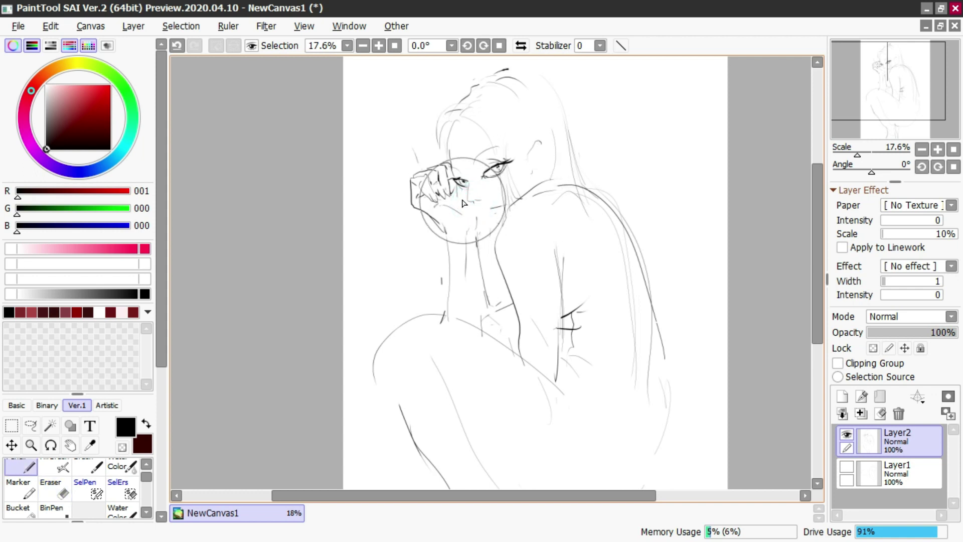
pyautogui.hotkey('ctrl', 'z')
pyautogui.hotkey('ctrl', 'z')
# Draw the far cheek contour from the raised hand down to the mouth, and mark the lips
pyautogui.moveTo(467, 204)
pyautogui.mouseDown()
pyautogui.moveTo(456, 185)
pyautogui.moveTo(473, 225)
pyautogui.moveTo(457, 191)
pyautogui.moveTo(474, 217)
pyautogui.mouseUp()
pyautogui.hotkey('ctrl', 'z')
pyautogui.hotkey('ctrl', 'z')
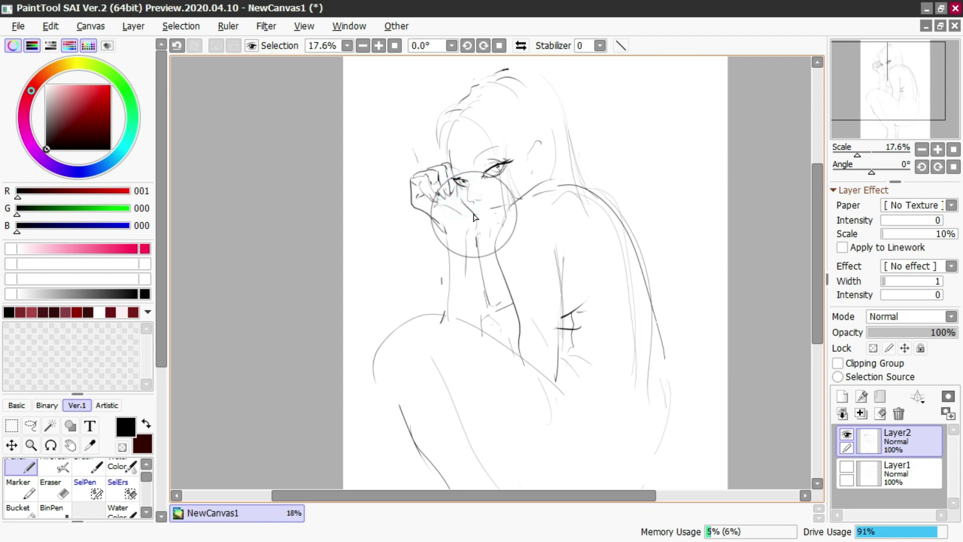
pyautogui.hotkey('ctrl', 'z')
pyautogui.click(477, 217)
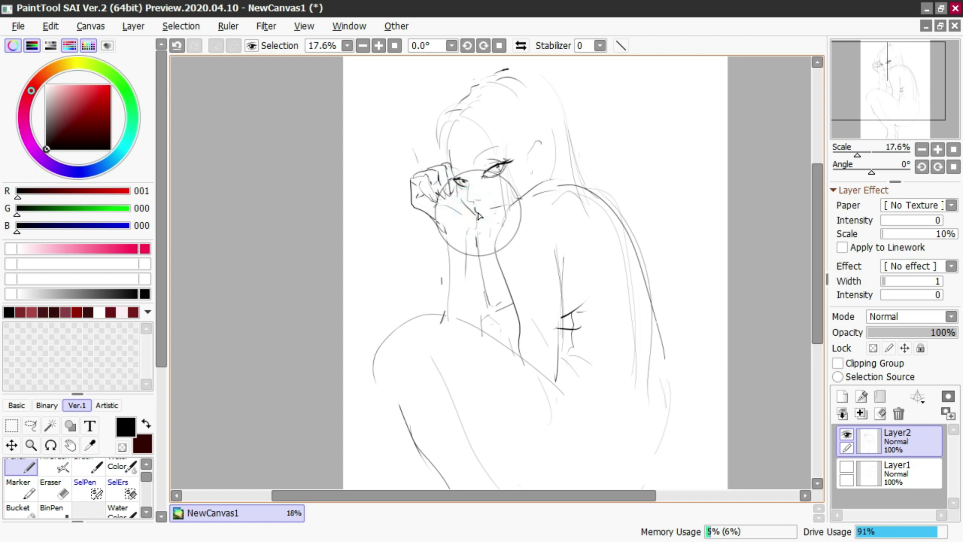
pyautogui.hotkey('ctrl', 'z')
pyautogui.click(488, 224)
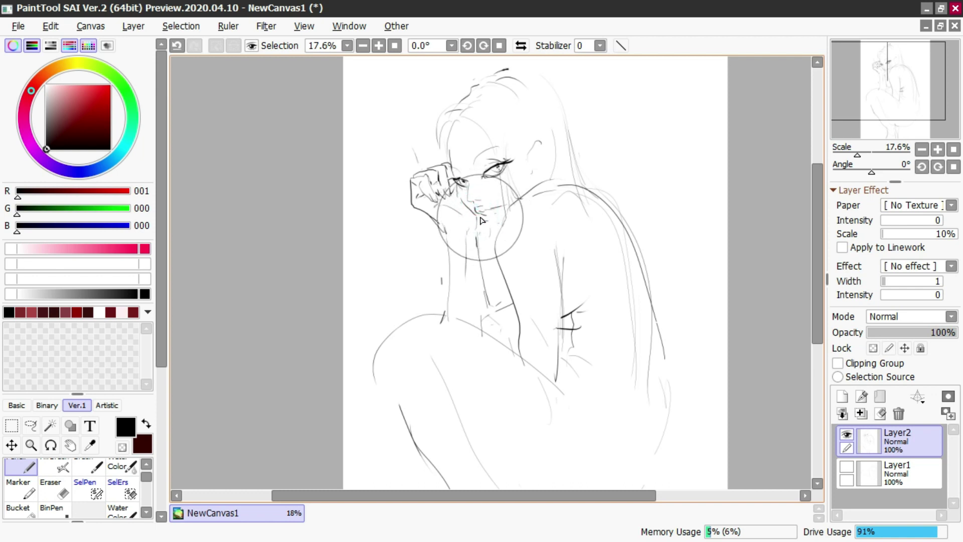
# Refine the lips and chin with light strokes, and soften the jaw lines beside them
pyautogui.press('e')
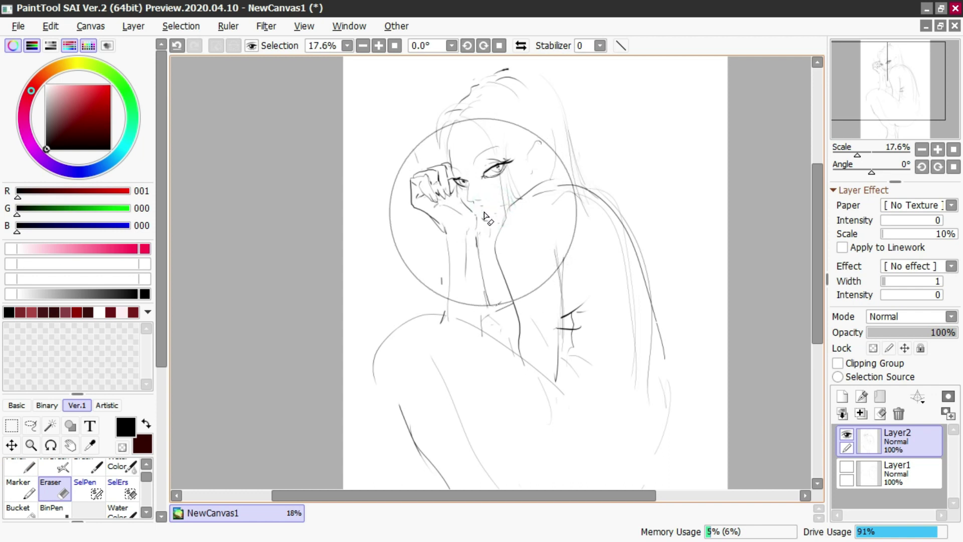
pyautogui.press('n')
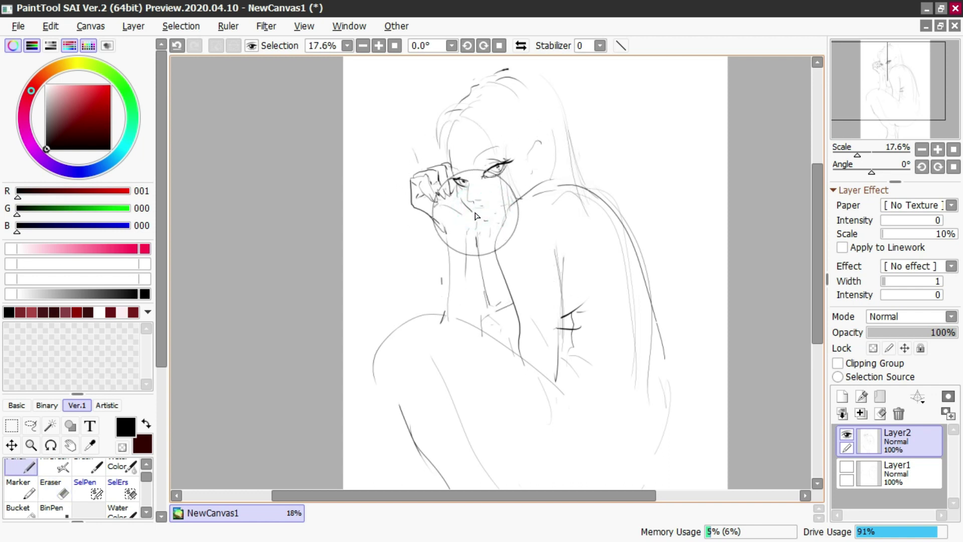
pyautogui.hotkey('ctrl', 'z')
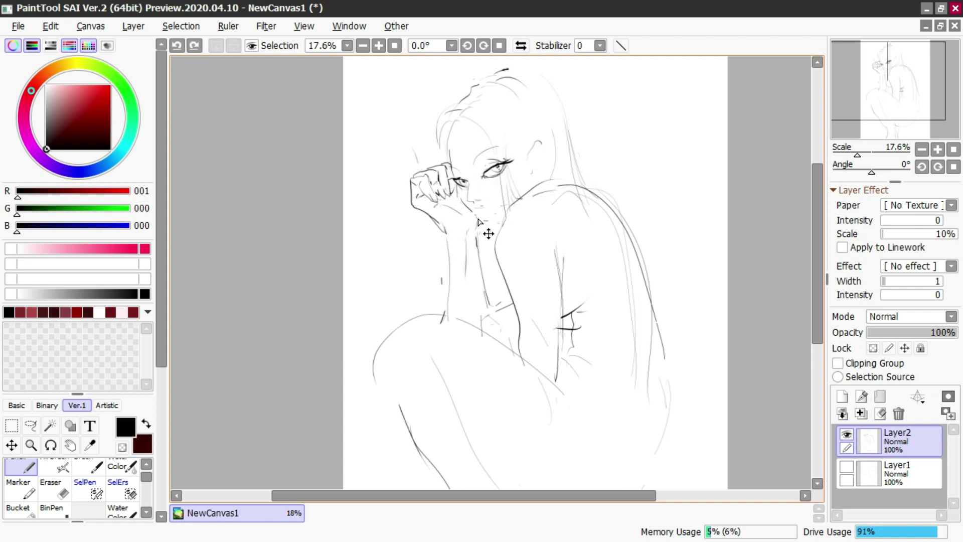
pyautogui.moveTo(483, 217); pyautogui.dragTo(503, 211)
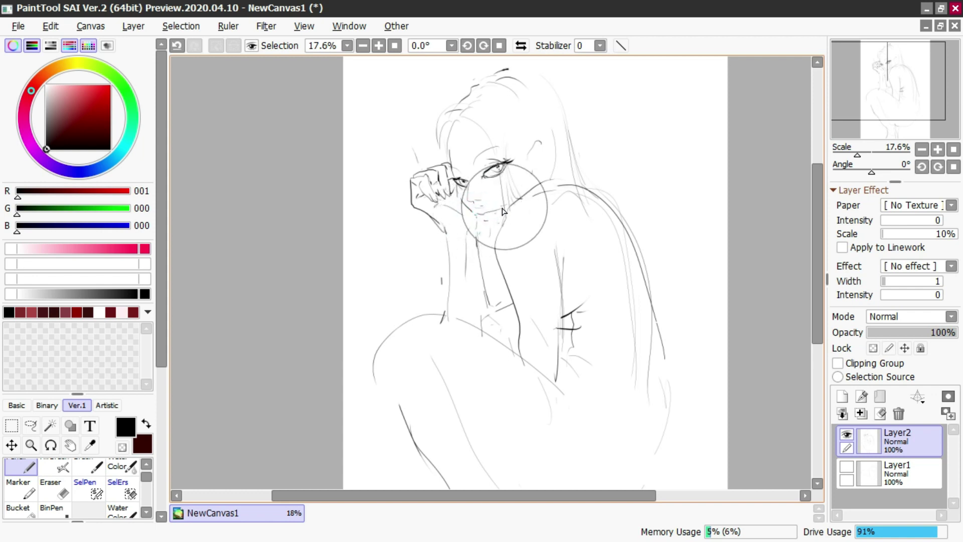
pyautogui.press('e')
pyautogui.hotkey('ctrl', 'z')
pyautogui.moveTo(497, 204); pyautogui.dragTo(513, 206)
pyautogui.click(477, 212)
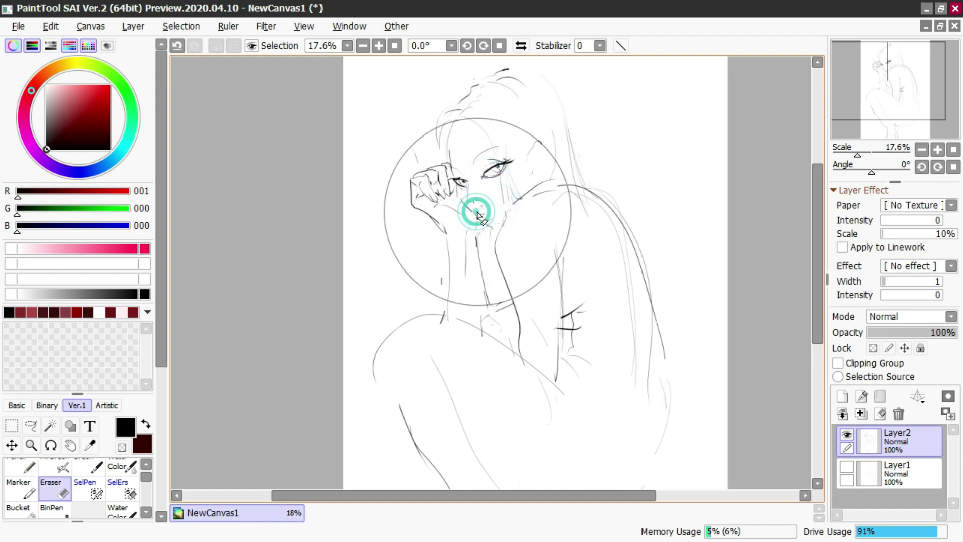
# Lighten the far eye beside the fingers with a smaller eraser and redraw its dark lash line
pyautogui.click(459, 181)
pyautogui.press('[')
pyautogui.press('[')
pyautogui.press('[')
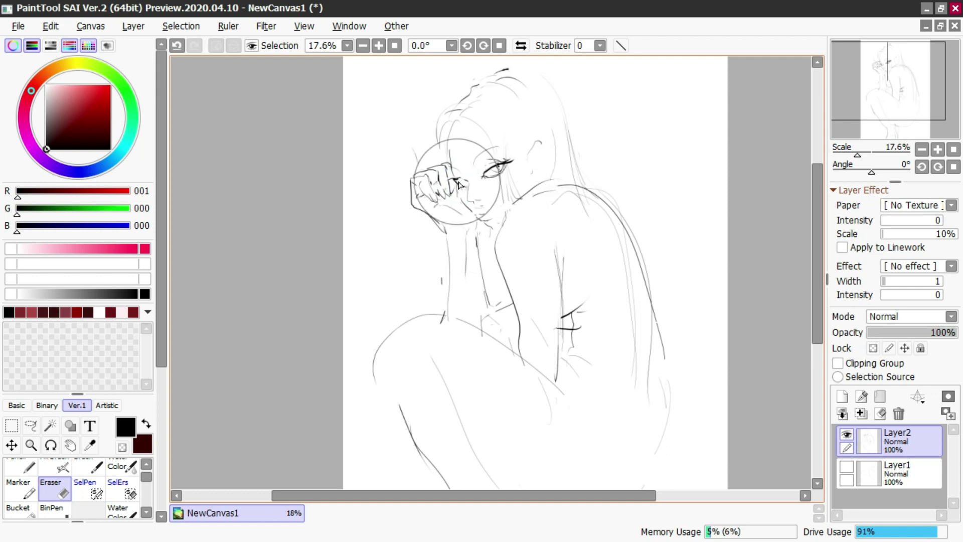
pyautogui.press('n')
pyautogui.click(458, 184)
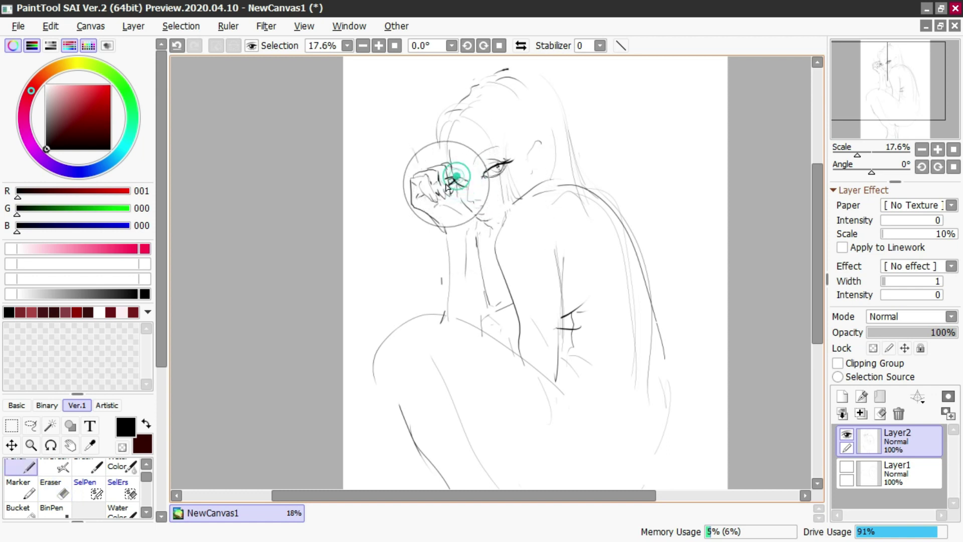
pyautogui.hotkey('ctrl', 'z')
# Erase the near eye's heavy upper lash line and begin redrawing the eye with thinner strokes
pyautogui.press('e')
pyautogui.moveTo(483, 167); pyautogui.dragTo(503, 160)
pyautogui.press('n')
pyautogui.click(484, 172)
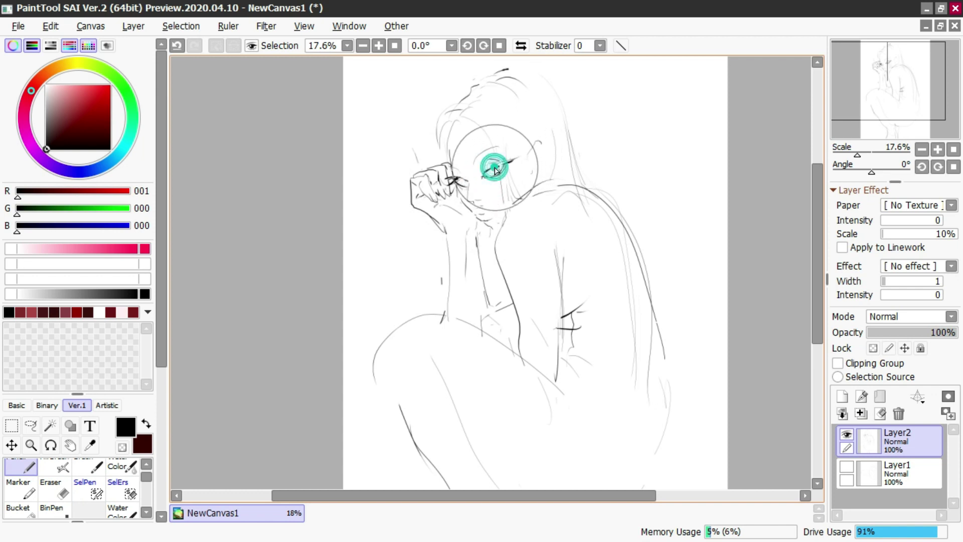
pyautogui.press('e')
pyautogui.click(489, 173)
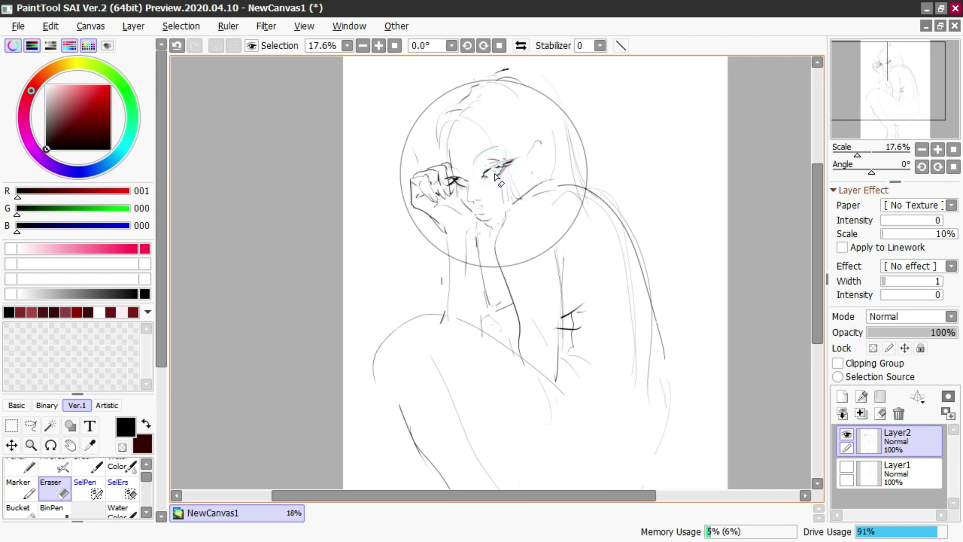
pyautogui.press('n')
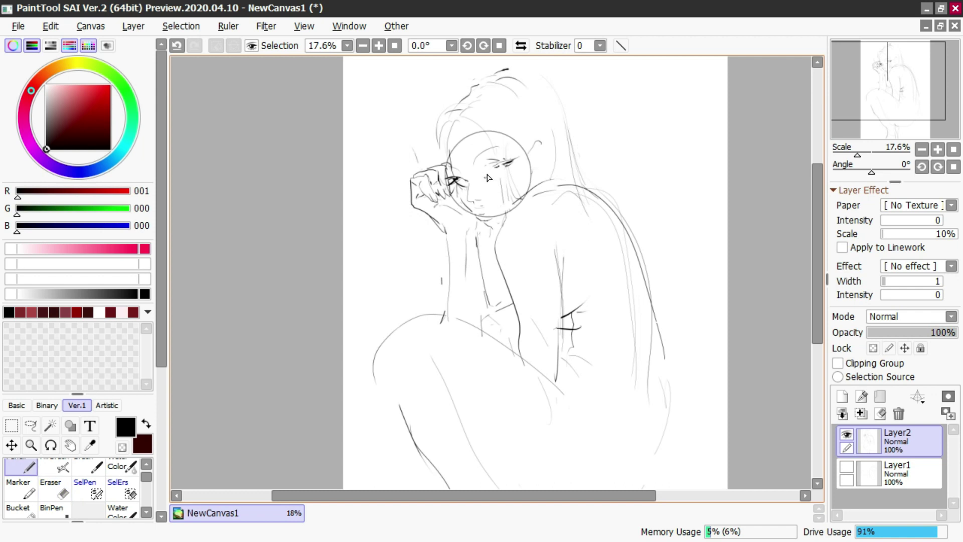
# Redraw the near eye's upper lid and outer lashes in place of the rejected strokes
pyautogui.hotkey('ctrl', 'z')
pyautogui.moveTo(486, 178)
pyautogui.mouseDown()
pyautogui.moveTo(459, 181)
pyautogui.moveTo(466, 184)
pyautogui.moveTo(476, 166)
pyautogui.moveTo(458, 179)
pyautogui.moveTo(475, 186)
pyautogui.moveTo(509, 164)
pyautogui.mouseUp()
pyautogui.hotkey('ctrl', 'z')
pyautogui.hotkey('ctrl', 'z')
pyautogui.press('e')
pyautogui.press('n')
pyautogui.click(499, 165)
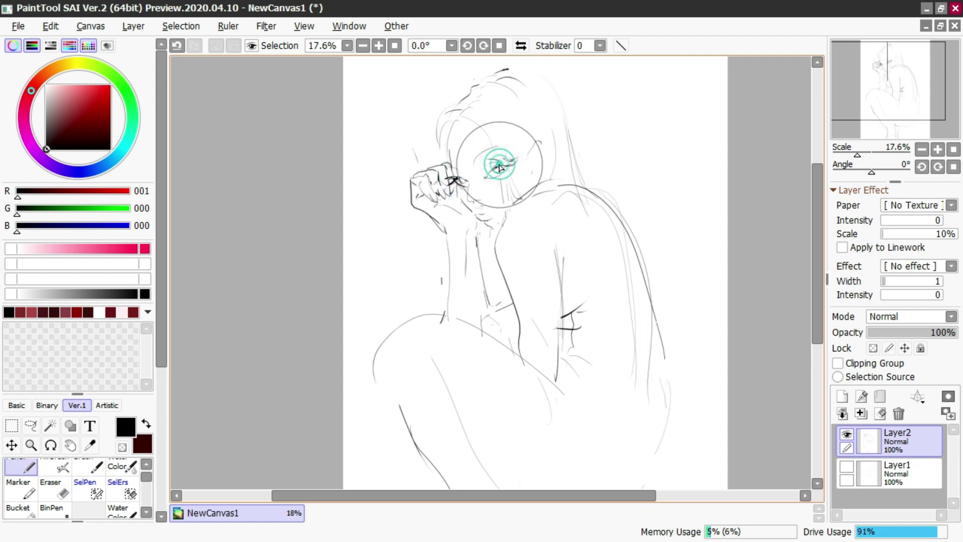
# Rework the far eye's lash line next to the fingers, comparing versions with undo and redo
pyautogui.press('e')
pyautogui.moveTo(457, 176); pyautogui.dragTo(459, 181)
pyautogui.press('n')
pyautogui.press('m')
pyautogui.hotkey('ctrl', 'z')
pyautogui.hotkey('ctrl', 'z')
pyautogui.press('n')
pyautogui.hotkey('ctrl', 'y')
pyautogui.hotkey('ctrl', 'z')
pyautogui.hotkey('ctrl', 'y')
pyautogui.press('e')
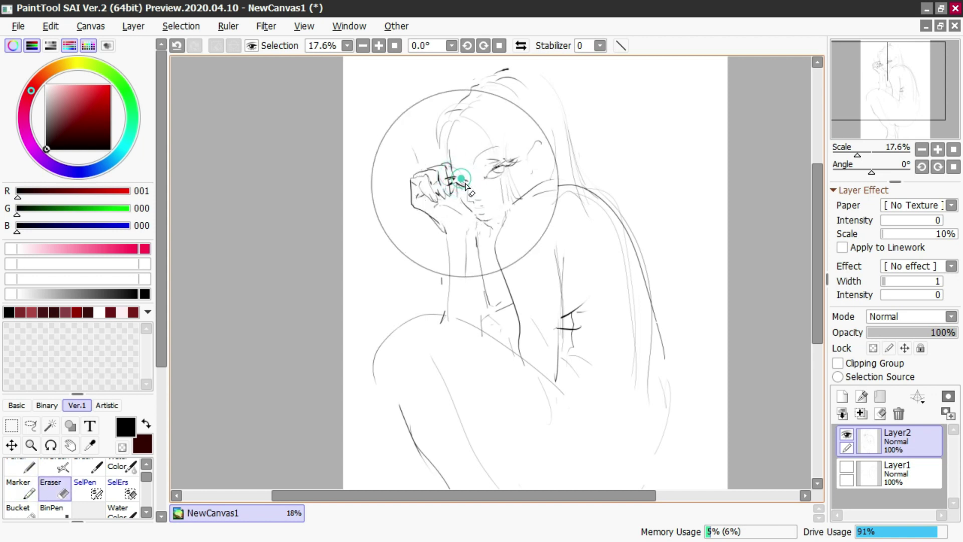
# Compare the latest eye strokes with undo and redo, and redraw the iris of the near eye
pyautogui.press('n')
pyautogui.hotkey('ctrl', 'z')
pyautogui.hotkey('ctrl', 'y')
pyautogui.press('e')
pyautogui.press('n')
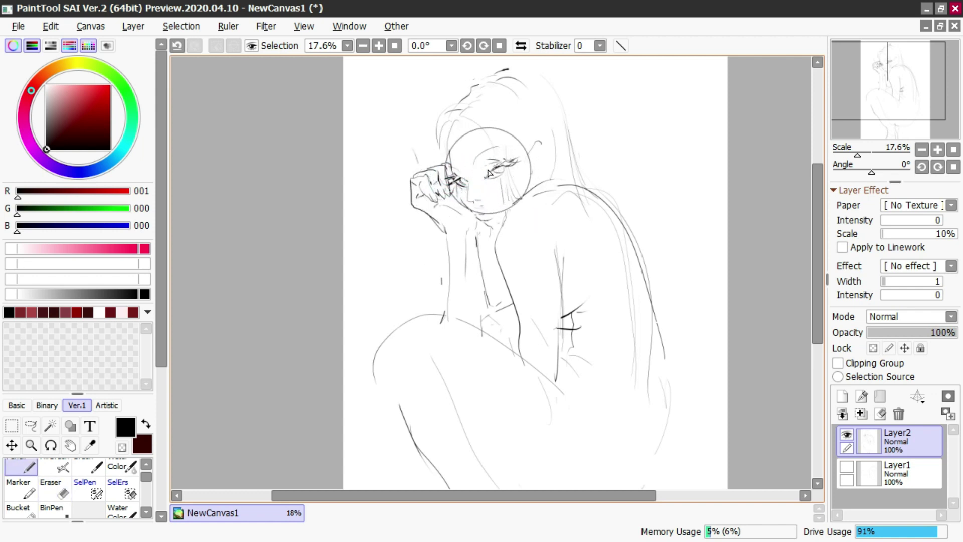
pyautogui.hotkey('ctrl', 'z')
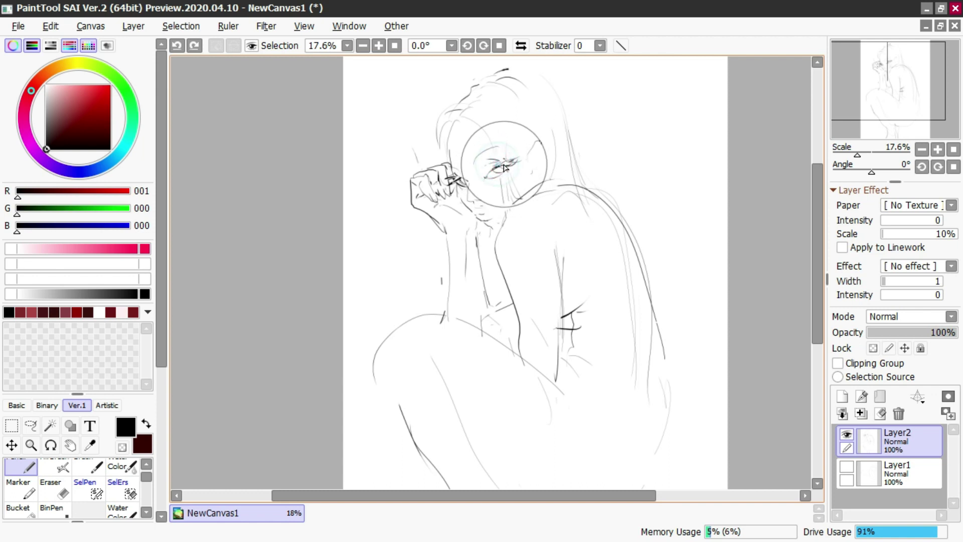
pyautogui.moveTo(504, 168); pyautogui.dragTo(501, 164)
# Lighten the near eye's upper lid and crease, and undo the last stroke around the eye
pyautogui.press('e')
pyautogui.press('n')
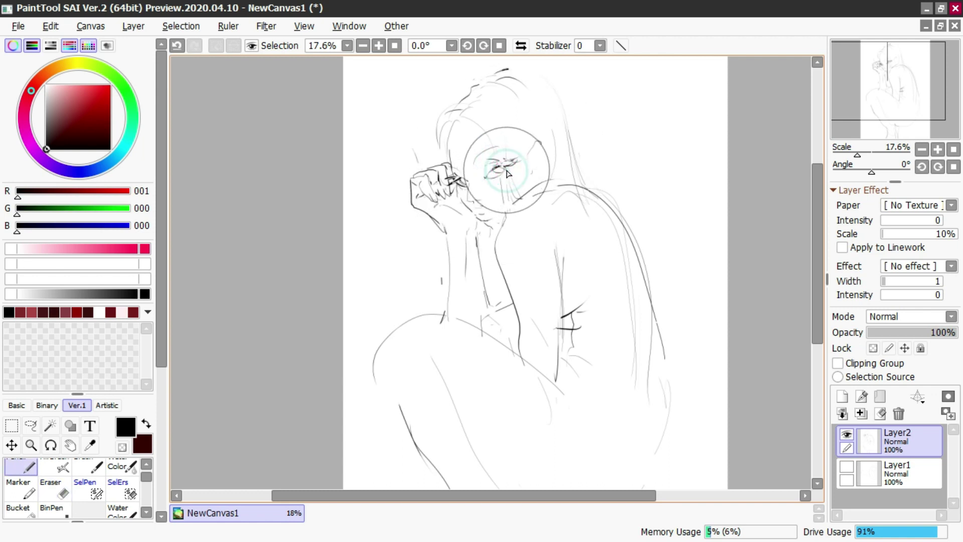
pyautogui.press('e')
pyautogui.moveTo(495, 164)
pyautogui.mouseDown()
pyautogui.moveTo(517, 155)
pyautogui.moveTo(507, 160)
pyautogui.mouseUp()
pyautogui.press('n')
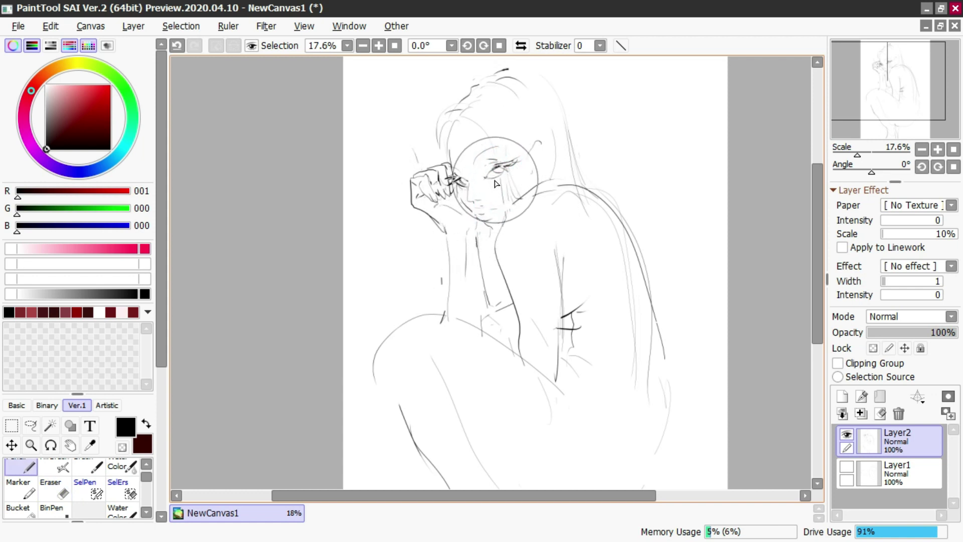
pyautogui.hotkey('ctrl', 'z')
# Add light strokes below the near eye and across the nose, and clean up the far eye
pyautogui.moveTo(500, 177)
pyautogui.mouseDown()
pyautogui.moveTo(510, 174)
pyautogui.moveTo(466, 187)
pyautogui.mouseUp()
pyautogui.press('e')
pyautogui.click(459, 182)
pyautogui.press('n')
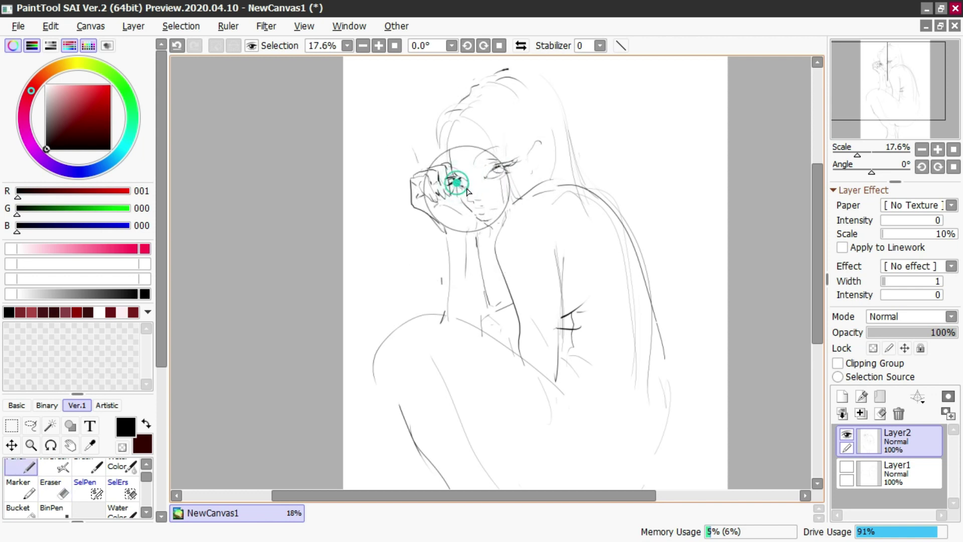
pyautogui.press('e')
pyautogui.click(457, 183)
pyautogui.press('n')
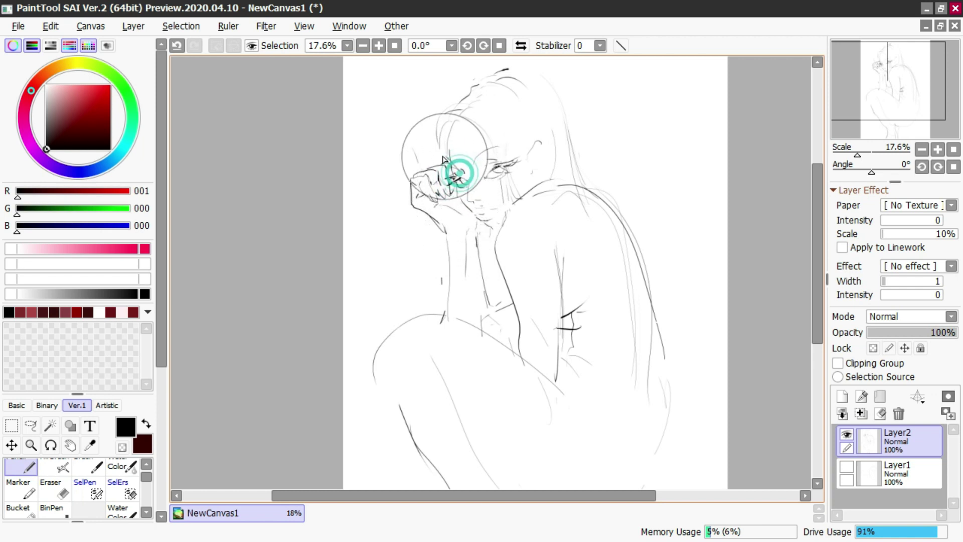
# Erase the near eye's old eyebrow and sketch a straighter one slanting toward the nose
pyautogui.press('e')
pyautogui.click(480, 157)
pyautogui.press('n')
pyautogui.hotkey('ctrl', 'z')
pyautogui.moveTo(476, 159); pyautogui.dragTo(509, 147)
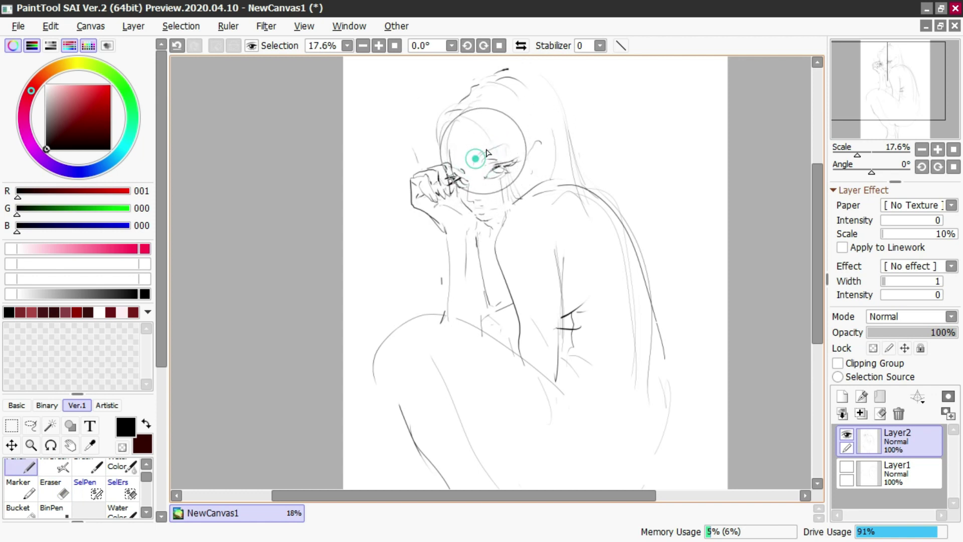
pyautogui.hotkey('ctrl', 'z')
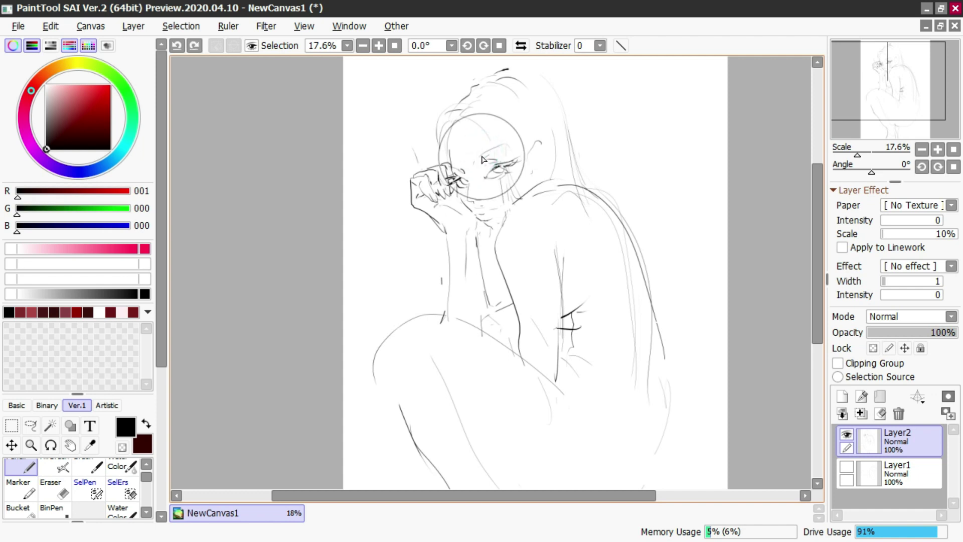
pyautogui.moveTo(478, 157); pyautogui.dragTo(508, 146)
pyautogui.hotkey('ctrl', 'z')
# Mark the far eyebrow and erase the hair and forehead lines above the raised hand with a resized eraser
pyautogui.moveTo(456, 171); pyautogui.dragTo(465, 180)
pyautogui.press('e')
pyautogui.moveTo(444, 125)
pyautogui.mouseDown()
pyautogui.moveTo(447, 201)
pyautogui.moveTo(445, 175)
pyautogui.moveTo(449, 195)
pyautogui.mouseUp()
pyautogui.press('n')
pyautogui.press('e')
pyautogui.press('[')
pyautogui.press('[')
pyautogui.press('[')
pyautogui.press('[')
pyautogui.press('[')
pyautogui.press('n')
pyautogui.press('e')
pyautogui.press('n')
pyautogui.hotkey('ctrl', 'z')
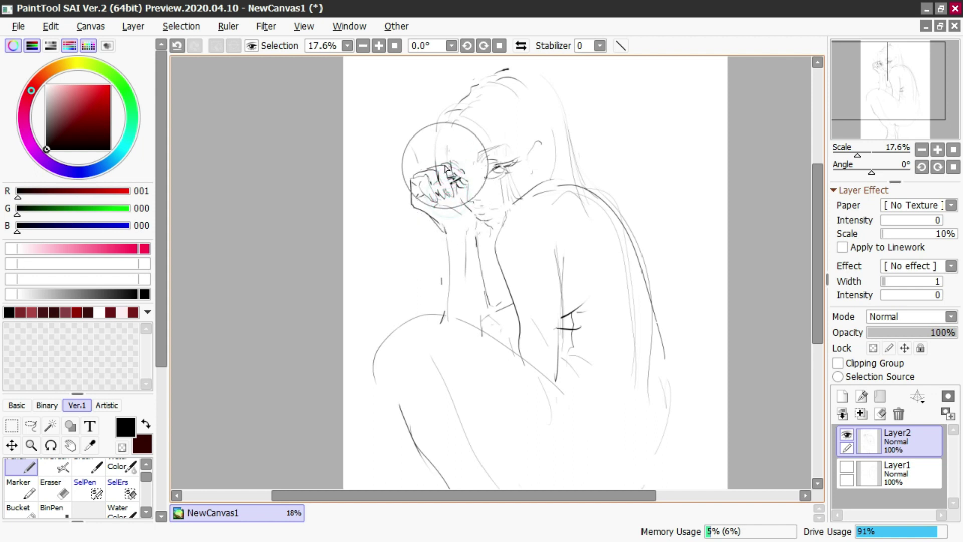
# Lighten the upper edge of the index finger and knuckles on the raised hand
pyautogui.press('e')
pyautogui.moveTo(434, 175); pyautogui.dragTo(441, 167)
pyautogui.press('n')
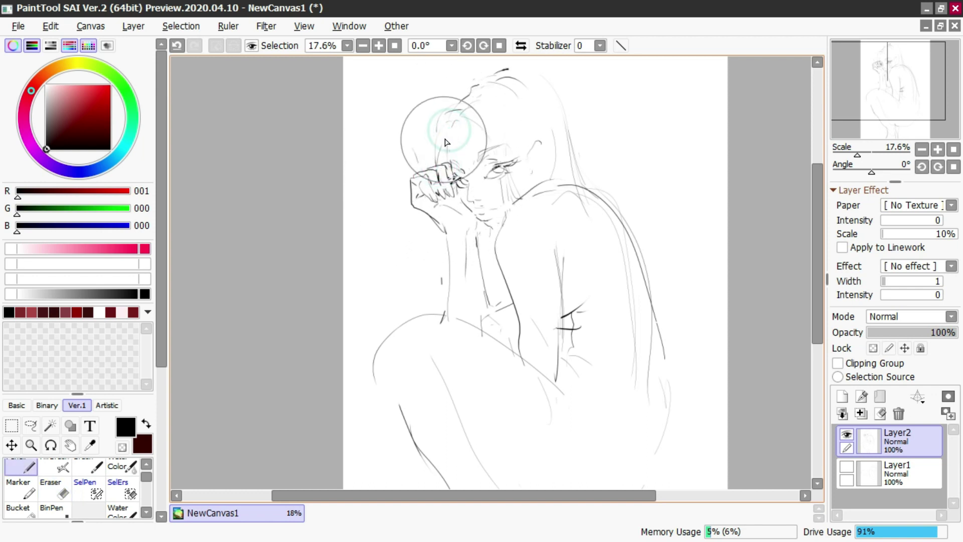
# Try long strands of hair falling from the forehead past the near eye to the jaw
pyautogui.moveTo(458, 129)
pyautogui.mouseDown()
pyautogui.moveTo(442, 173)
pyautogui.moveTo(473, 141)
pyautogui.moveTo(490, 166)
pyautogui.mouseUp()
pyautogui.hotkey('ctrl', 'z')
pyautogui.hotkey('ctrl', 'z')
pyautogui.moveTo(492, 127); pyautogui.dragTo(529, 204)
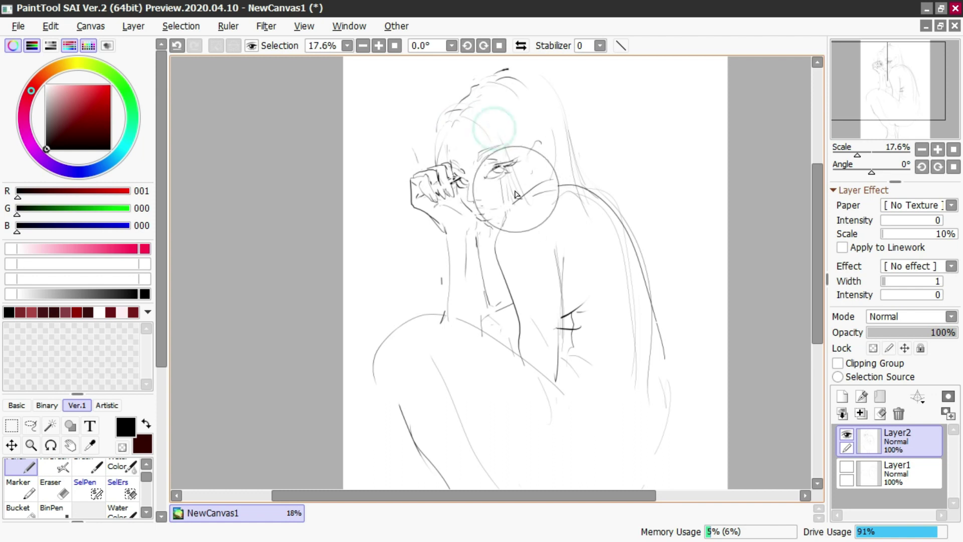
pyautogui.hotkey('ctrl', 'z')
# Sketch a light curve from the jaw across the top of the near shoulder
pyautogui.moveTo(507, 207)
pyautogui.mouseDown()
pyautogui.moveTo(527, 198)
pyautogui.moveTo(577, 215)
pyautogui.moveTo(550, 192)
pyautogui.moveTo(587, 189)
pyautogui.mouseUp()
pyautogui.hotkey('ctrl', 'z')
pyautogui.hotkey('ctrl', 'z')
pyautogui.moveTo(516, 199); pyautogui.dragTo(560, 187)
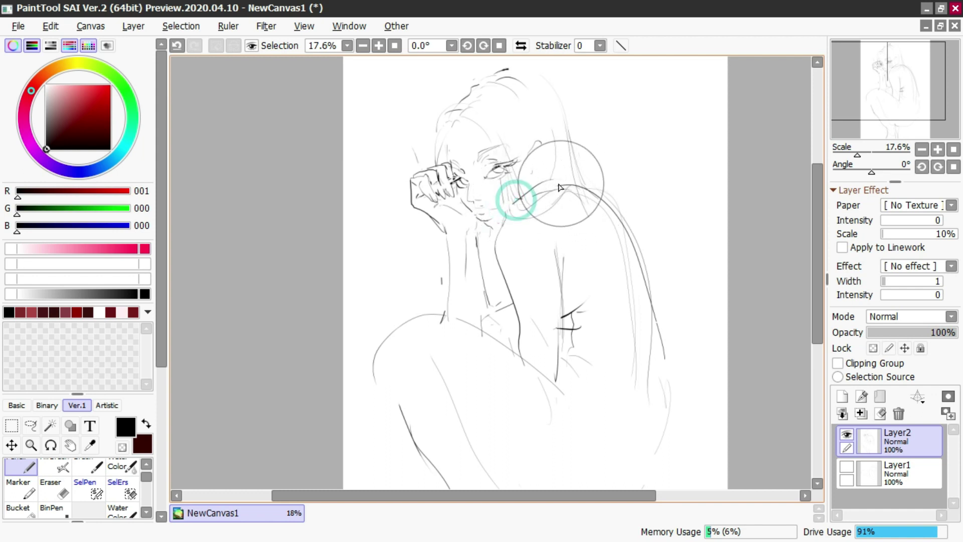
# Lighten the mouth and redraw the lips with short strokes
pyautogui.press('e')
pyautogui.click(477, 209)
pyautogui.press('n')
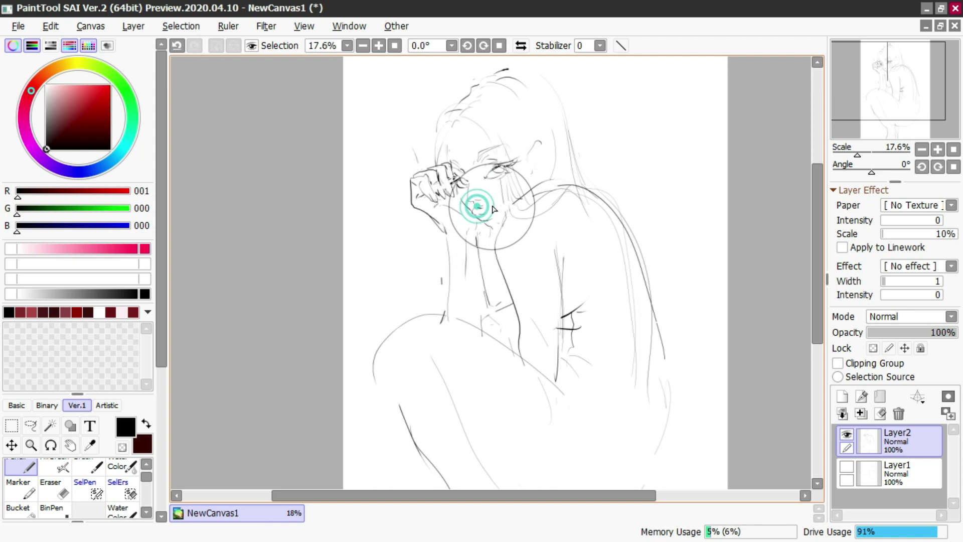
pyautogui.hotkey('ctrl', 'z')
pyautogui.click(484, 215)
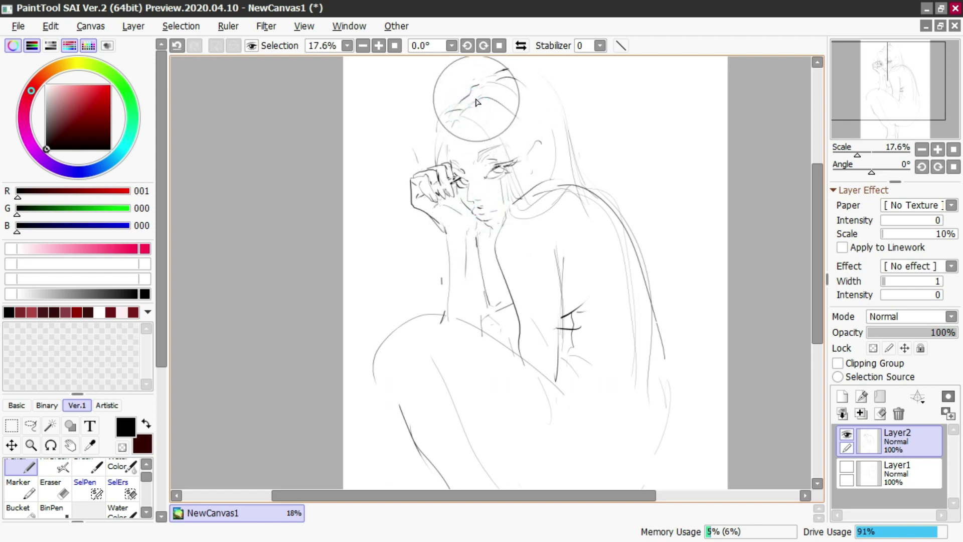
# Undo the last head stroke, and rework the raised forearm's inner line below the chin
pyautogui.scroll(-4, 460, 121)
pyautogui.scroll(2, 484, 125)
pyautogui.scroll(-1, 486, 128)
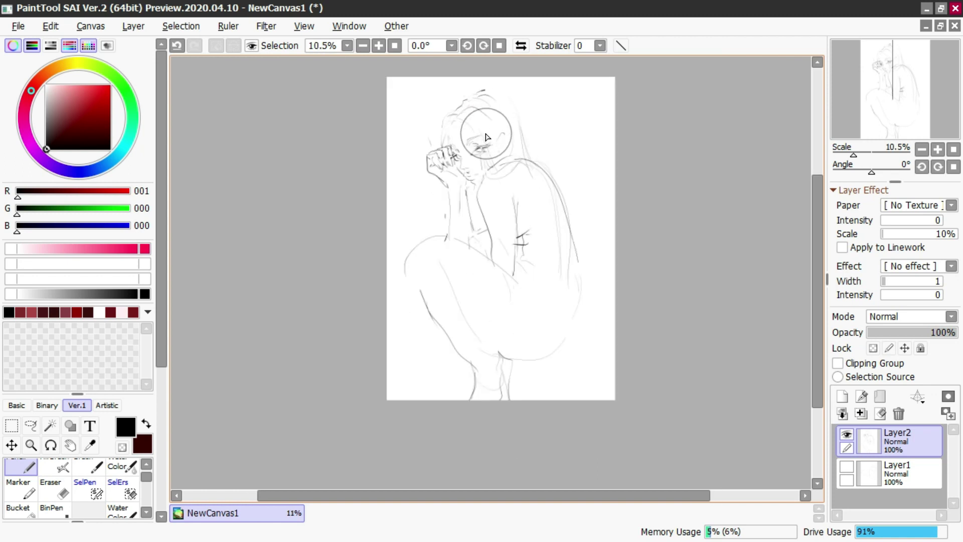
pyautogui.hotkey('ctrl', 'z')
pyautogui.press('e')
pyautogui.moveTo(466, 191); pyautogui.dragTo(466, 209)
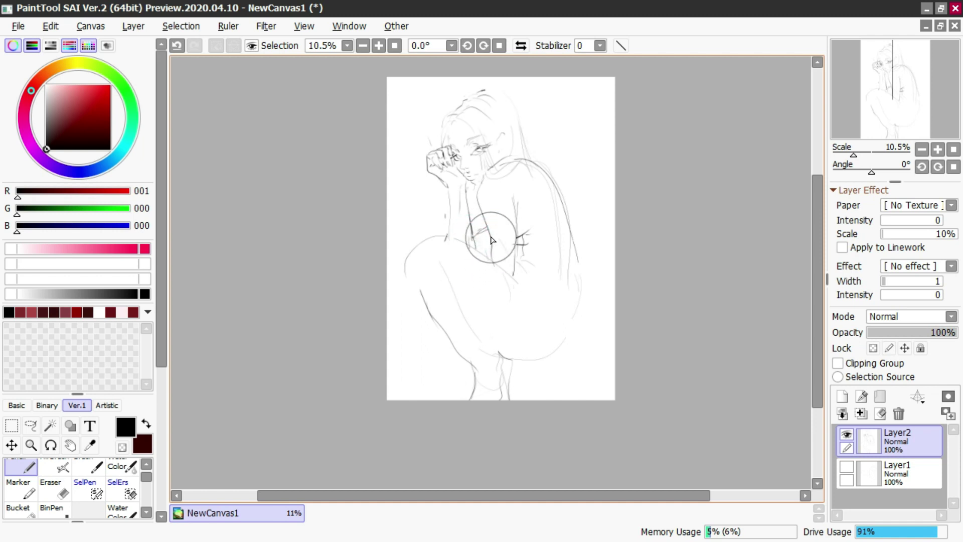
# Erase the rough lines around the elbow and upper arm to redefine the arm's edge
pyautogui.press('e')
pyautogui.moveTo(492, 205)
pyautogui.mouseDown()
pyautogui.moveTo(508, 223)
pyautogui.moveTo(502, 201)
pyautogui.moveTo(519, 279)
pyautogui.mouseUp()
pyautogui.press('n')
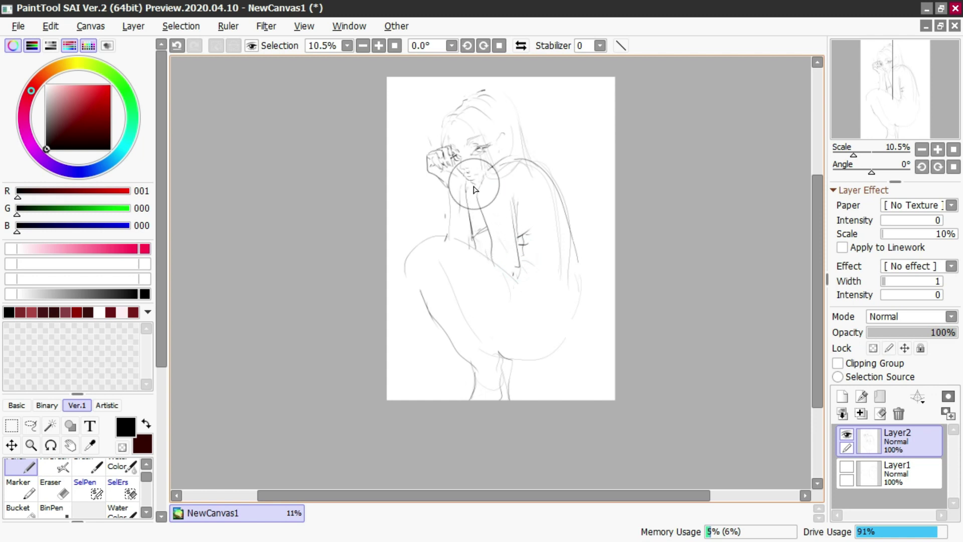
# Redraw the near shoulder and upper-arm edge below the chin, and erase the old back lines behind the arm
pyautogui.press('e')
pyautogui.moveTo(479, 203)
pyautogui.mouseDown()
pyautogui.moveTo(480, 189)
pyautogui.moveTo(485, 194)
pyautogui.mouseUp()
pyautogui.press('n')
pyautogui.moveTo(478, 203)
pyautogui.mouseDown()
pyautogui.moveTo(508, 167)
pyautogui.moveTo(504, 177)
pyautogui.moveTo(496, 169)
pyautogui.moveTo(542, 174)
pyautogui.moveTo(575, 254)
pyautogui.mouseUp()
pyautogui.press('e')
pyautogui.moveTo(544, 192)
pyautogui.mouseDown()
pyautogui.moveTo(576, 271)
pyautogui.moveTo(564, 278)
pyautogui.moveTo(531, 262)
pyautogui.moveTo(520, 268)
pyautogui.moveTo(539, 311)
pyautogui.mouseUp()
pyautogui.press('n')
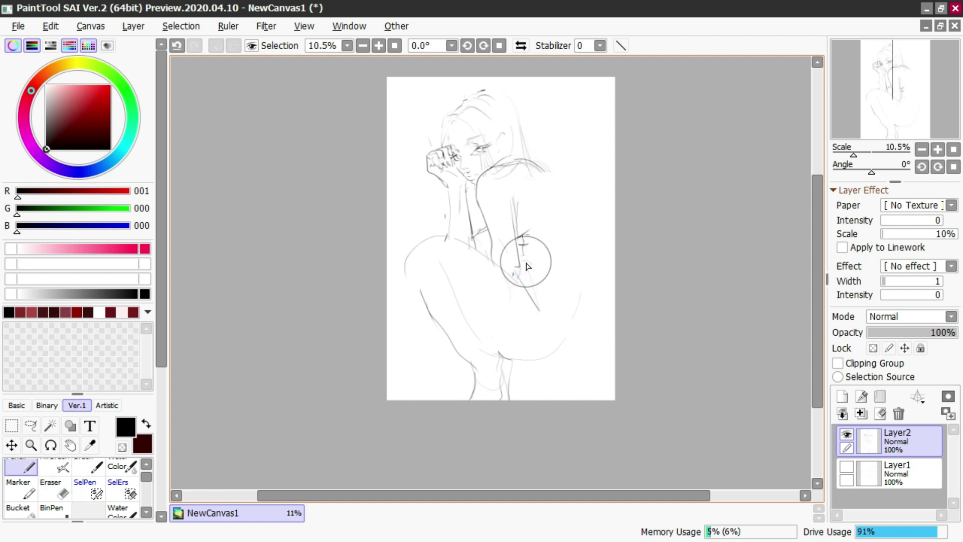
pyautogui.click(540, 250)
# Undo the last shoulder stroke and sketch a wider, light back curve sweeping down to the hip
pyautogui.scroll(-1, 527, 161)
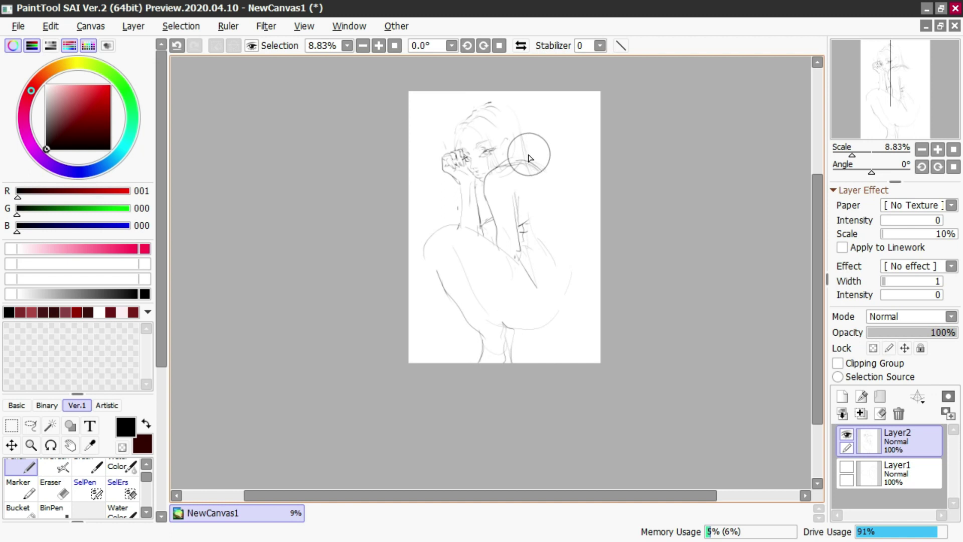
pyautogui.click(522, 160)
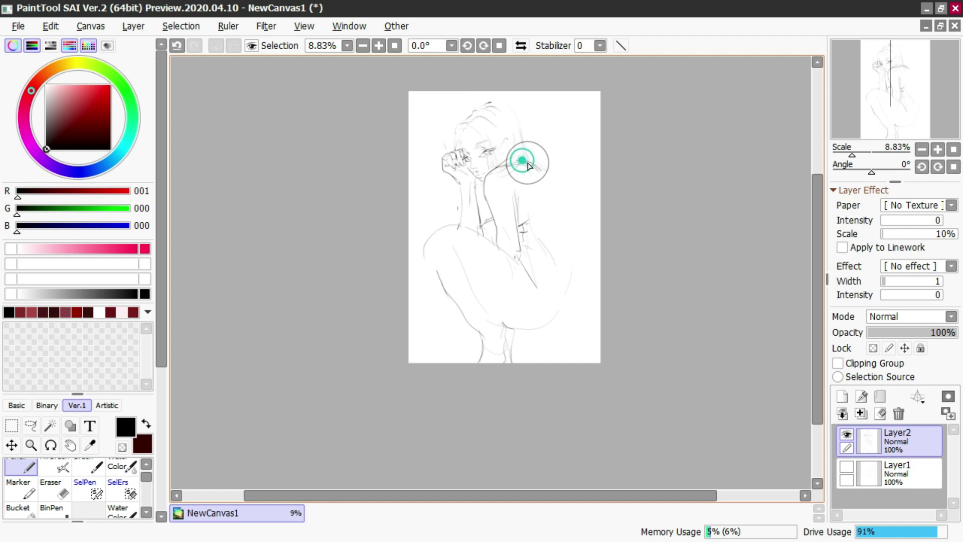
pyautogui.hotkey('ctrl', 'z')
pyautogui.moveTo(548, 179); pyautogui.dragTo(564, 329)
pyautogui.moveTo(569, 229); pyautogui.dragTo(574, 287)
# Scale the whole Layer2 sketch down proportionally so the figure fits inside the canvas with a margin
pyautogui.hotkey('ctrl', 't')
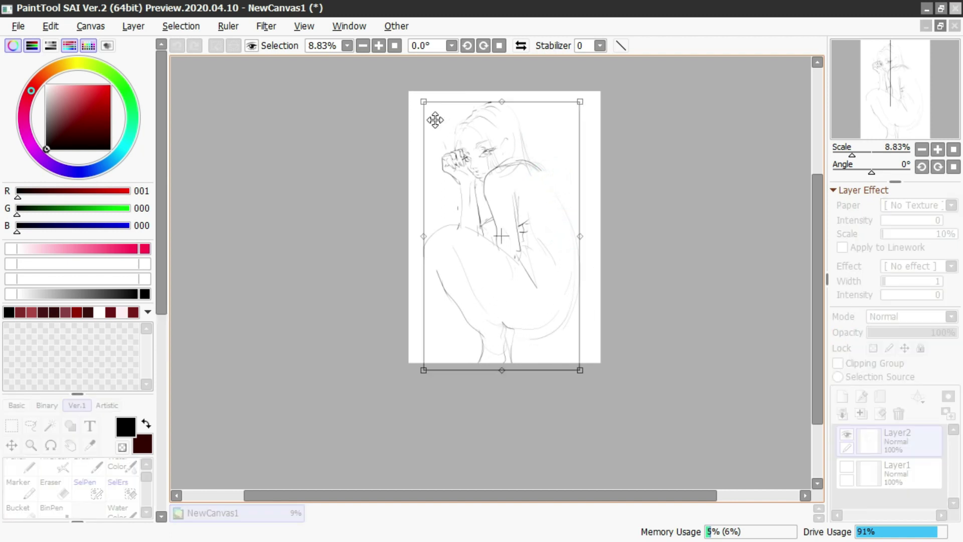
pyautogui.moveTo(429, 103)
pyautogui.mouseDown()
pyautogui.moveTo(445, 140)
pyautogui.moveTo(465, 147)
pyautogui.moveTo(439, 111)
pyautogui.mouseUp()
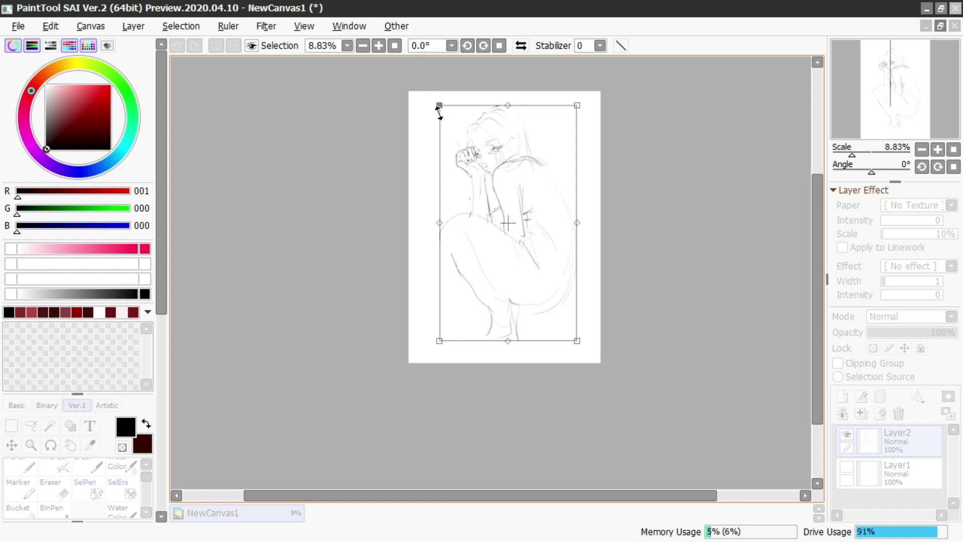
pyautogui.press('Return')
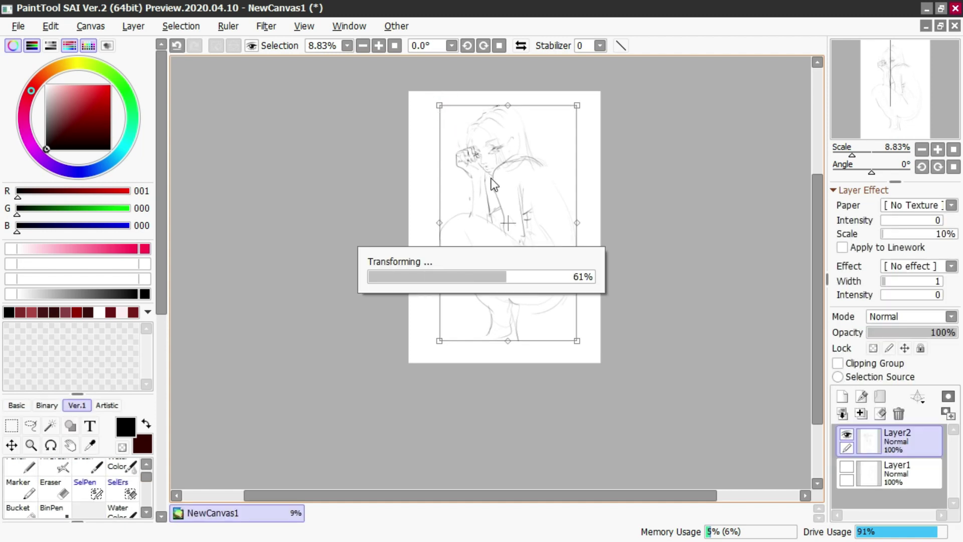
# Erase the rough shin, ankle and foot lines and soften the edge of the front knee
pyautogui.press('e')
pyautogui.press('l')
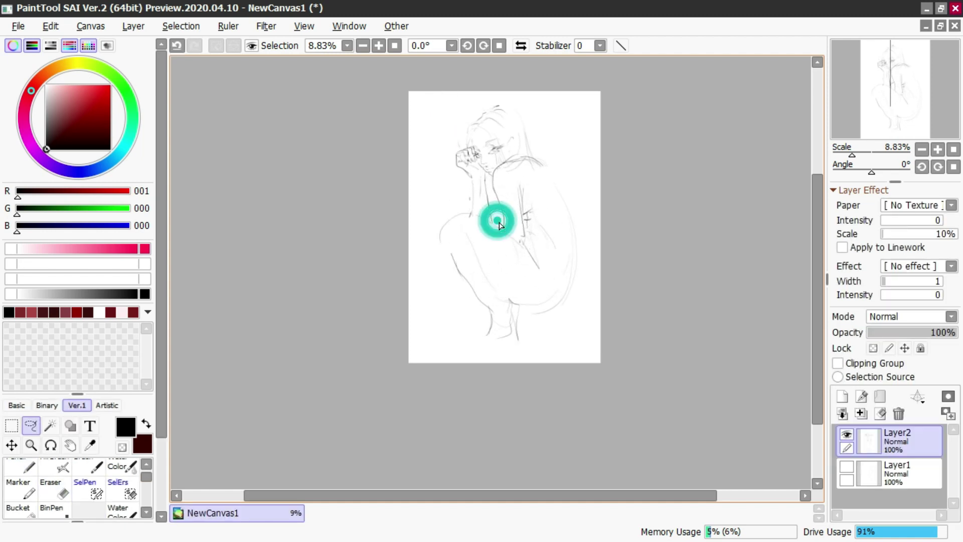
pyautogui.press('e')
pyautogui.moveTo(466, 279); pyautogui.dragTo(525, 333)
pyautogui.press('n')
pyautogui.press('e')
pyautogui.click(445, 228)
# Draw a long shin line from the knee to the ankle and a rounded curve under the buttocks
pyautogui.press('n')
pyautogui.moveTo(441, 237); pyautogui.dragTo(515, 345)
pyautogui.moveTo(499, 293)
pyautogui.mouseDown()
pyautogui.moveTo(511, 315)
pyautogui.moveTo(561, 325)
pyautogui.moveTo(577, 267)
pyautogui.mouseUp()
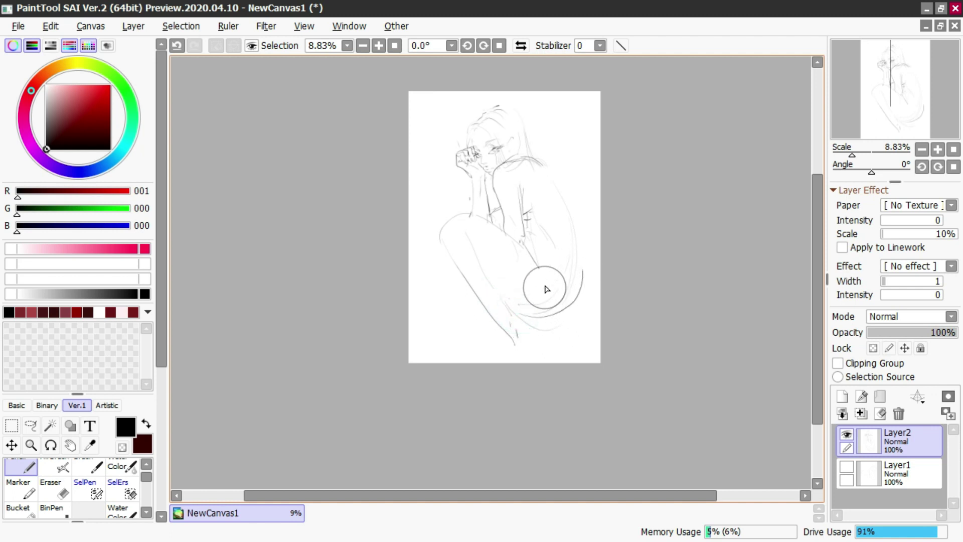
pyautogui.press('e')
pyautogui.press('n')
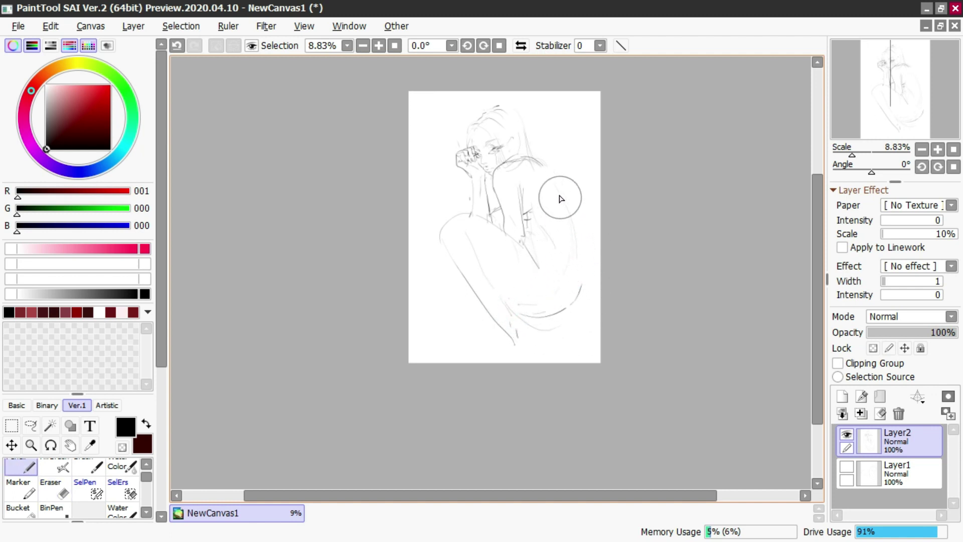
pyautogui.moveTo(543, 164)
pyautogui.mouseDown()
pyautogui.moveTo(580, 225)
pyautogui.moveTo(579, 309)
pyautogui.mouseUp()
pyautogui.hotkey('ctrl', 'z')
pyautogui.hotkey('ctrl', 'z')
pyautogui.moveTo(539, 161); pyautogui.dragTo(572, 224)
pyautogui.hotkey('ctrl', 'z')
pyautogui.moveTo(539, 165)
pyautogui.mouseDown()
pyautogui.moveTo(582, 229)
pyautogui.moveTo(582, 294)
pyautogui.mouseUp()
pyautogui.hotkey('ctrl', 'z')
pyautogui.moveTo(535, 159)
pyautogui.mouseDown()
pyautogui.moveTo(582, 208)
pyautogui.moveTo(566, 305)
pyautogui.mouseUp()
pyautogui.hotkey('ctrl', 'z')
pyautogui.hotkey('ctrl', 'z')
# Draw the back outline in one long curve from the shoulder to the hip, and erase the rough buttock lines
pyautogui.moveTo(547, 173)
pyautogui.mouseDown()
pyautogui.moveTo(576, 228)
pyautogui.moveTo(565, 316)
pyautogui.mouseUp()
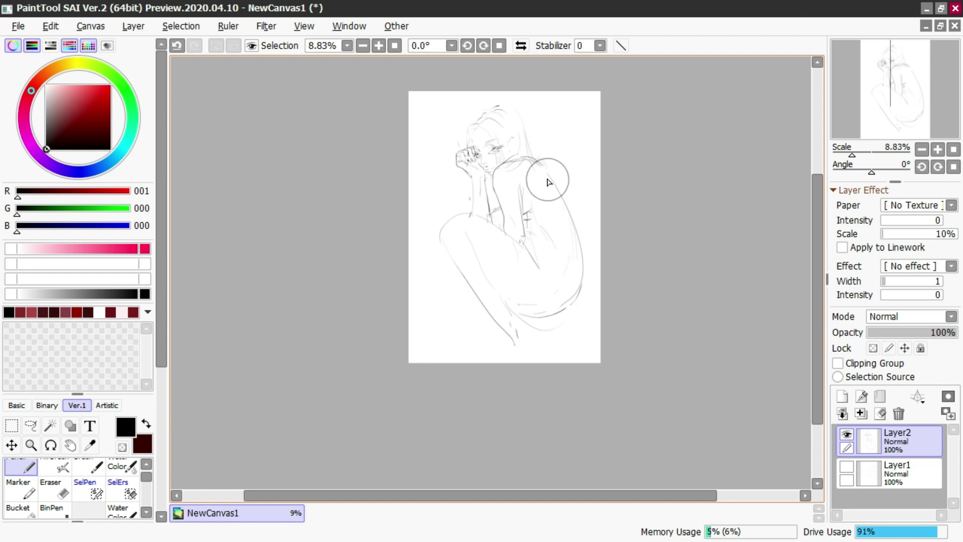
pyautogui.press('e')
pyautogui.moveTo(563, 240)
pyautogui.mouseDown()
pyautogui.moveTo(583, 274)
pyautogui.moveTo(520, 319)
pyautogui.mouseUp()
# Erase the old shin and inner leg lines, and redraw the shin with a curved line running into the ankle
pyautogui.moveTo(477, 256); pyautogui.dragTo(513, 330)
pyautogui.moveTo(470, 286); pyautogui.dragTo(501, 350)
pyautogui.press('n')
pyautogui.moveTo(443, 228)
pyautogui.mouseDown()
pyautogui.moveTo(445, 217)
pyautogui.moveTo(467, 308)
pyautogui.moveTo(511, 372)
pyautogui.moveTo(456, 284)
pyautogui.moveTo(500, 338)
pyautogui.mouseUp()
pyautogui.hotkey('ctrl', 'z')
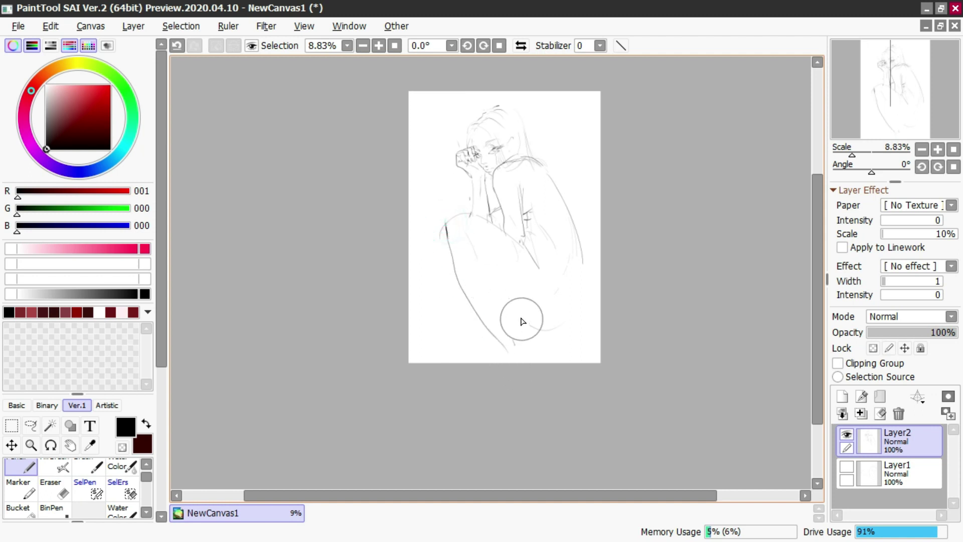
pyautogui.moveTo(474, 304)
pyautogui.mouseDown()
pyautogui.moveTo(516, 343)
pyautogui.moveTo(539, 338)
pyautogui.moveTo(540, 359)
pyautogui.mouseUp()
pyautogui.moveTo(554, 200); pyautogui.dragTo(607, 297)
pyautogui.hotkey('ctrl', 'z')
# Erase the rough lines over the lap and redraw the thigh's upper edge from the forearm toward the hip
pyautogui.press('e')
pyautogui.moveTo(524, 248); pyautogui.dragTo(548, 279)
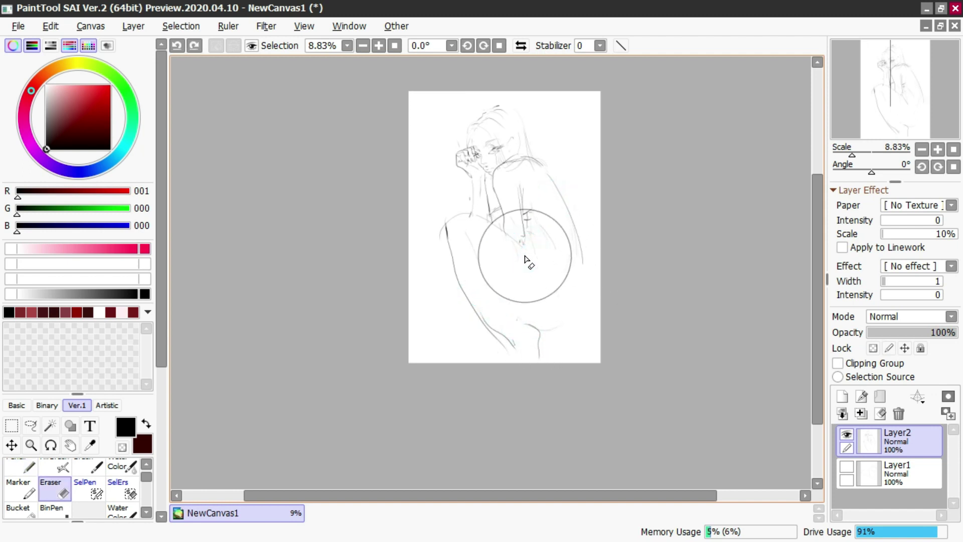
pyautogui.press('n')
pyautogui.moveTo(490, 228); pyautogui.dragTo(559, 295)
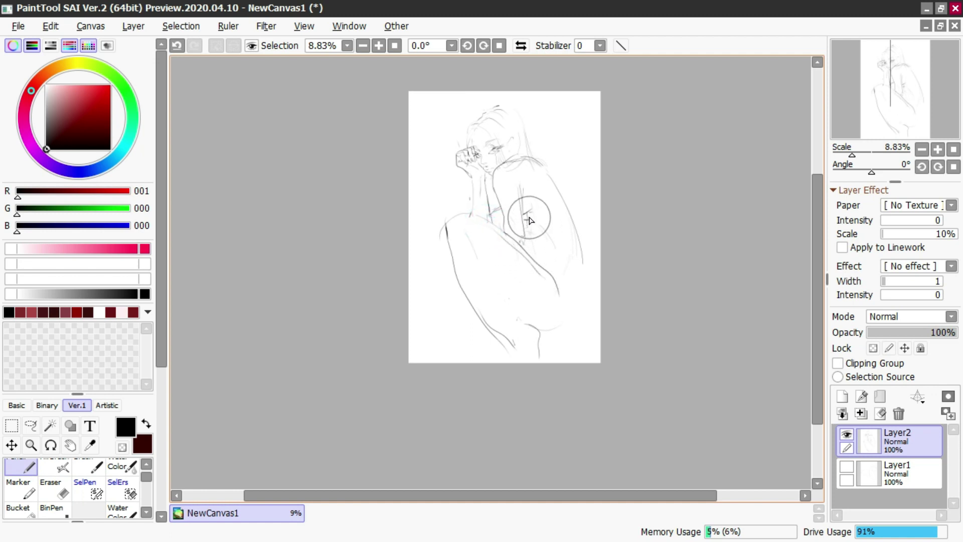
# Erase the stray hatch marks and rough lines on the torso beside the upper arm
pyautogui.press('e')
pyautogui.press('n')
pyautogui.press('e')
pyautogui.press('n')
pyautogui.press('e')
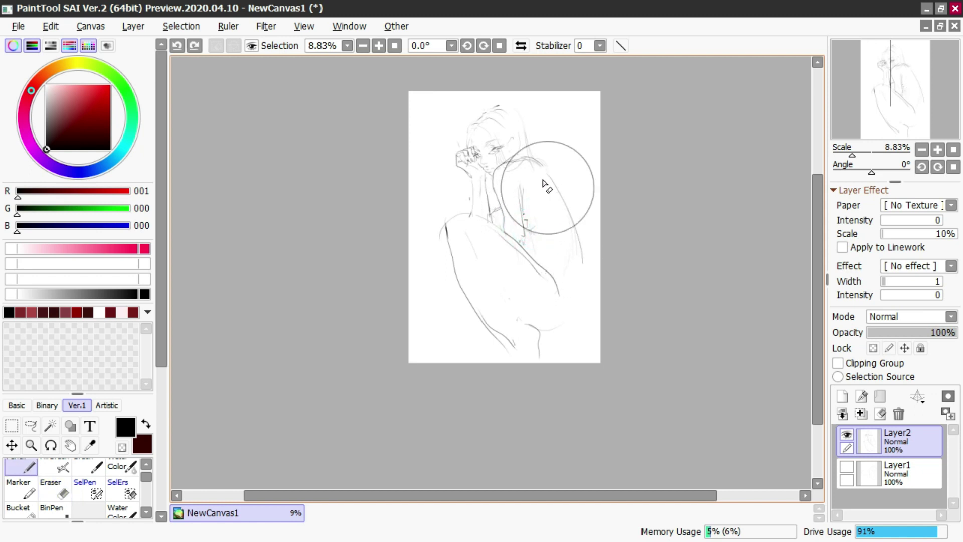
pyautogui.moveTo(543, 209); pyautogui.dragTo(523, 187)
# Redraw the back outline from the shoulder and round it into the buttocks toward the heel
pyautogui.press('n')
pyautogui.moveTo(527, 149)
pyautogui.mouseDown()
pyautogui.moveTo(578, 248)
pyautogui.moveTo(568, 290)
pyautogui.mouseUp()
pyautogui.moveTo(575, 248)
pyautogui.mouseDown()
pyautogui.moveTo(579, 306)
pyautogui.moveTo(577, 273)
pyautogui.moveTo(586, 277)
pyautogui.moveTo(518, 318)
pyautogui.mouseUp()
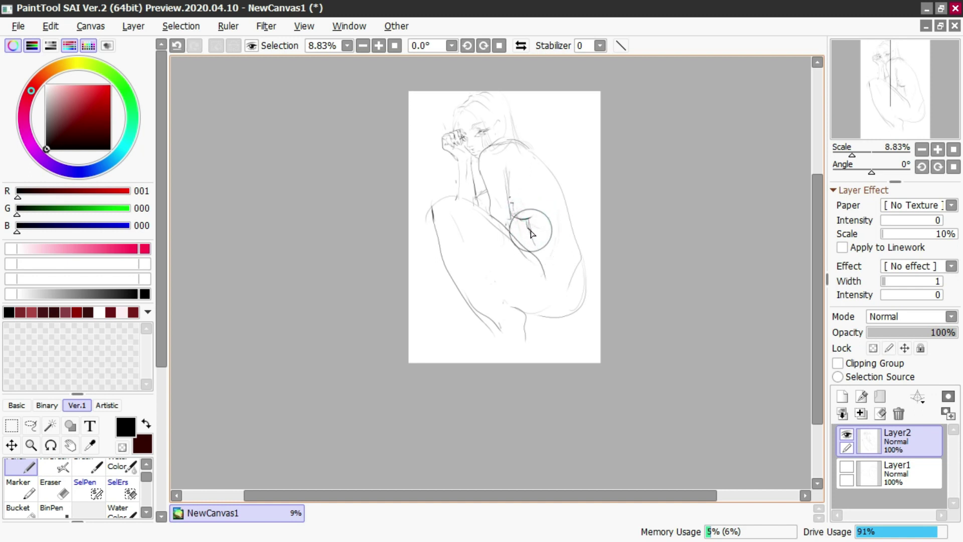
pyautogui.moveTo(529, 235)
pyautogui.mouseDown()
pyautogui.moveTo(524, 260)
pyautogui.moveTo(547, 283)
pyautogui.moveTo(574, 288)
pyautogui.moveTo(580, 266)
pyautogui.moveTo(578, 323)
pyautogui.mouseUp()
pyautogui.hotkey('ctrl', 'z')
# Lighten the lines around the hip and draw the folded leg's inner contour from the knee to the buttocks
pyautogui.press('e')
pyautogui.moveTo(564, 264)
pyautogui.mouseDown()
pyautogui.moveTo(574, 267)
pyautogui.moveTo(569, 280)
pyautogui.moveTo(524, 315)
pyautogui.moveTo(502, 300)
pyautogui.mouseUp()
pyautogui.press('n')
pyautogui.moveTo(454, 227); pyautogui.dragTo(488, 286)
pyautogui.hotkey('ctrl', 'z')
pyautogui.moveTo(446, 216); pyautogui.dragTo(507, 280)
pyautogui.hotkey('ctrl', 'z')
pyautogui.moveTo(448, 216); pyautogui.dragTo(515, 311)
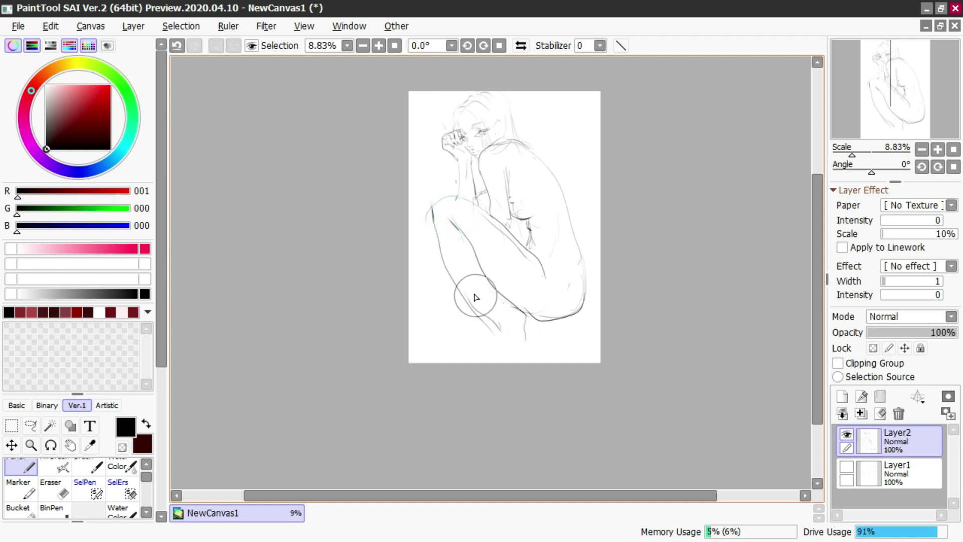
# Erase the previous shin line and redraw it as a smoother curve from below the knee to the ankle
pyautogui.press('e')
pyautogui.moveTo(426, 233)
pyautogui.mouseDown()
pyautogui.moveTo(458, 294)
pyautogui.moveTo(437, 253)
pyautogui.moveTo(481, 312)
pyautogui.moveTo(430, 226)
pyautogui.moveTo(450, 273)
pyautogui.moveTo(474, 302)
pyautogui.moveTo(444, 245)
pyautogui.moveTo(507, 337)
pyautogui.mouseUp()
pyautogui.press('n')
pyautogui.hotkey('ctrl', 'z')
pyautogui.hotkey('ctrl', 'z')
pyautogui.moveTo(436, 232); pyautogui.dragTo(513, 352)
# Erase the old ankle marks and rough in light foot lines below the shin
pyautogui.press('e')
pyautogui.moveTo(489, 293)
pyautogui.mouseDown()
pyautogui.moveTo(535, 332)
pyautogui.moveTo(507, 317)
pyautogui.moveTo(517, 330)
pyautogui.mouseUp()
pyautogui.press('n')
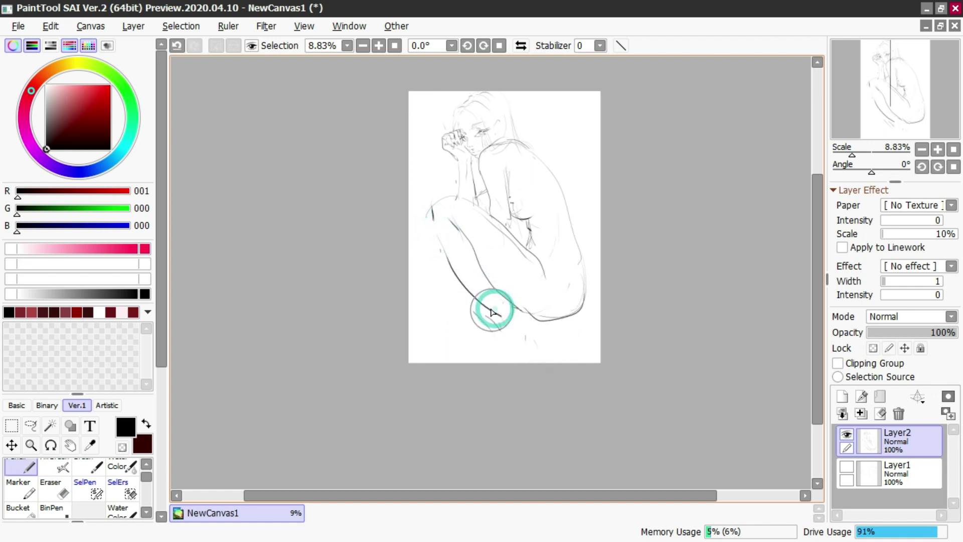
pyautogui.hotkey('ctrl', 'z')
pyautogui.moveTo(532, 318)
pyautogui.mouseDown()
pyautogui.moveTo(535, 343)
pyautogui.moveTo(477, 316)
pyautogui.moveTo(486, 335)
pyautogui.mouseUp()
pyautogui.press('e')
pyautogui.press('n')
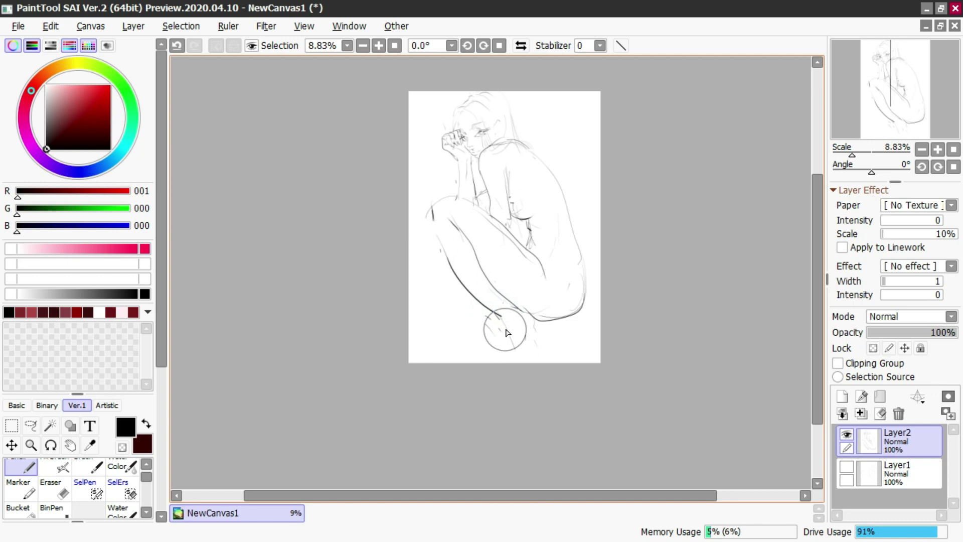
# Undo the last foot strokes, accent the front of the knee and draw a dark fold where the leg meets the ankle
pyautogui.hotkey('ctrl', 'z')
pyautogui.hotkey('ctrl', 'z')
pyautogui.moveTo(431, 216); pyautogui.dragTo(438, 238)
pyautogui.moveTo(508, 309); pyautogui.dragTo(526, 308)
pyautogui.press('e')
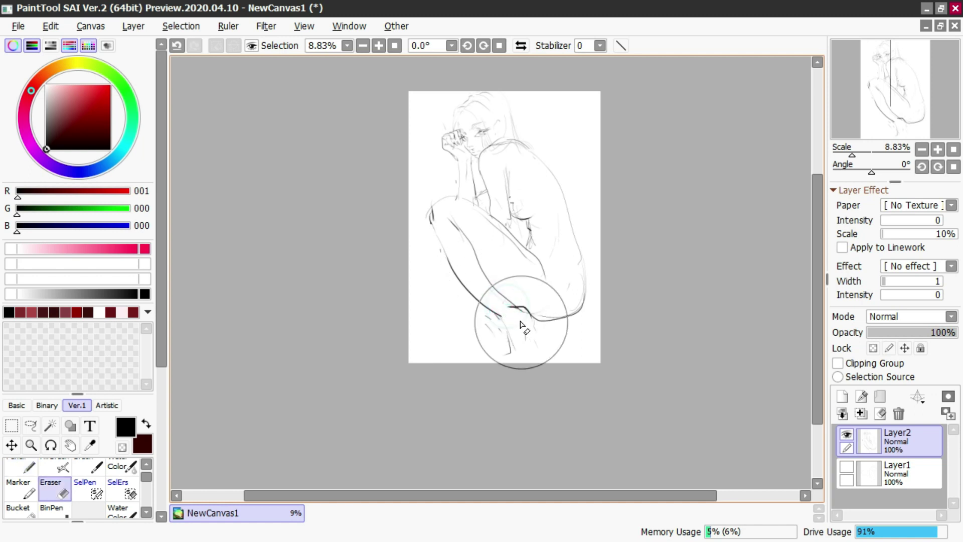
pyautogui.press('n')
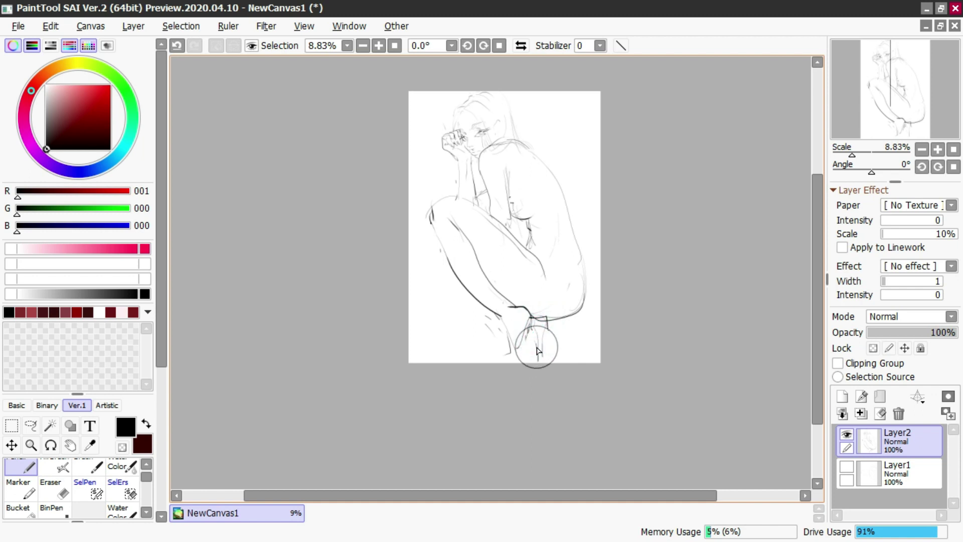
# Sketch the front foot and its toes below the ankle, erasing and redrawing the rough strokes
pyautogui.press('e')
pyautogui.moveTo(533, 327)
pyautogui.mouseDown()
pyautogui.moveTo(539, 351)
pyautogui.moveTo(542, 327)
pyautogui.moveTo(538, 353)
pyautogui.mouseUp()
pyautogui.press('n')
pyautogui.press('e')
pyautogui.press('n')
pyautogui.moveTo(533, 336)
pyautogui.mouseDown()
pyautogui.moveTo(539, 328)
pyautogui.moveTo(529, 336)
pyautogui.mouseUp()
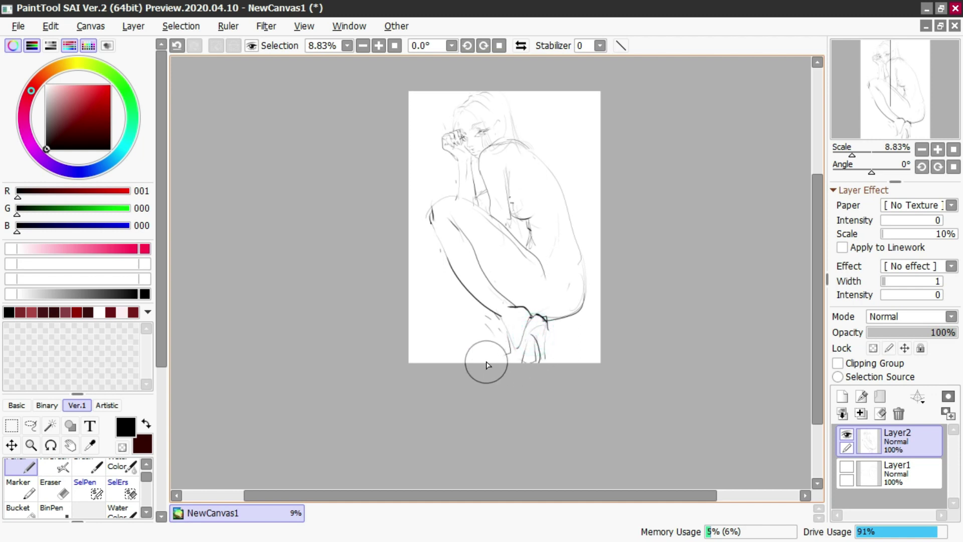
pyautogui.moveTo(517, 346); pyautogui.dragTo(506, 361)
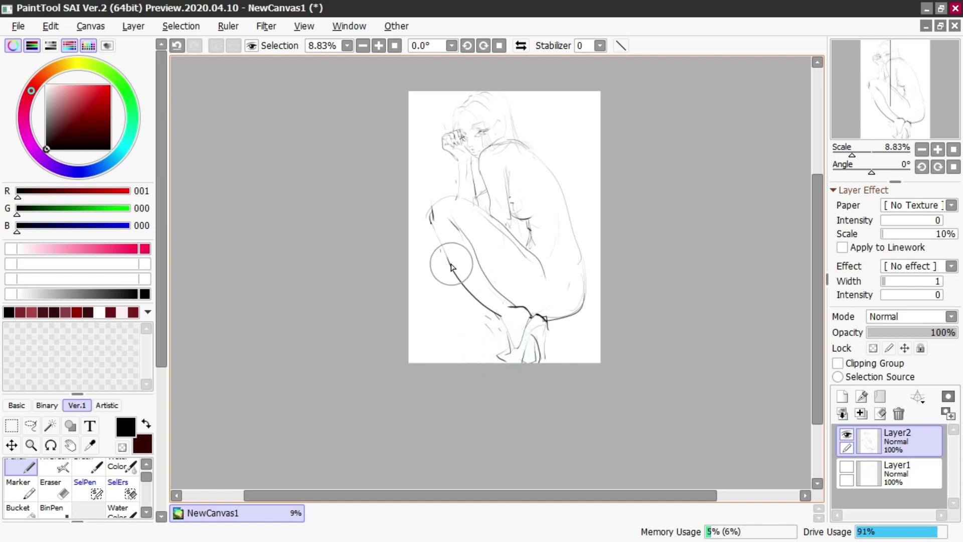
# Sketch the second knee as a rounded curve in front of and below the near knee
pyautogui.press('e')
pyautogui.press('n')
pyautogui.moveTo(443, 232)
pyautogui.mouseDown()
pyautogui.moveTo(431, 216)
pyautogui.moveTo(450, 258)
pyautogui.mouseUp()
pyautogui.moveTo(424, 257); pyautogui.dragTo(457, 293)
pyautogui.hotkey('ctrl', 'z')
pyautogui.moveTo(433, 230)
pyautogui.mouseDown()
pyautogui.moveTo(432, 282)
pyautogui.moveTo(464, 290)
pyautogui.mouseUp()
pyautogui.moveTo(422, 264)
pyautogui.mouseDown()
pyautogui.moveTo(471, 303)
pyautogui.moveTo(442, 272)
pyautogui.moveTo(448, 267)
pyautogui.moveTo(434, 266)
pyautogui.moveTo(456, 272)
pyautogui.moveTo(429, 273)
pyautogui.mouseUp()
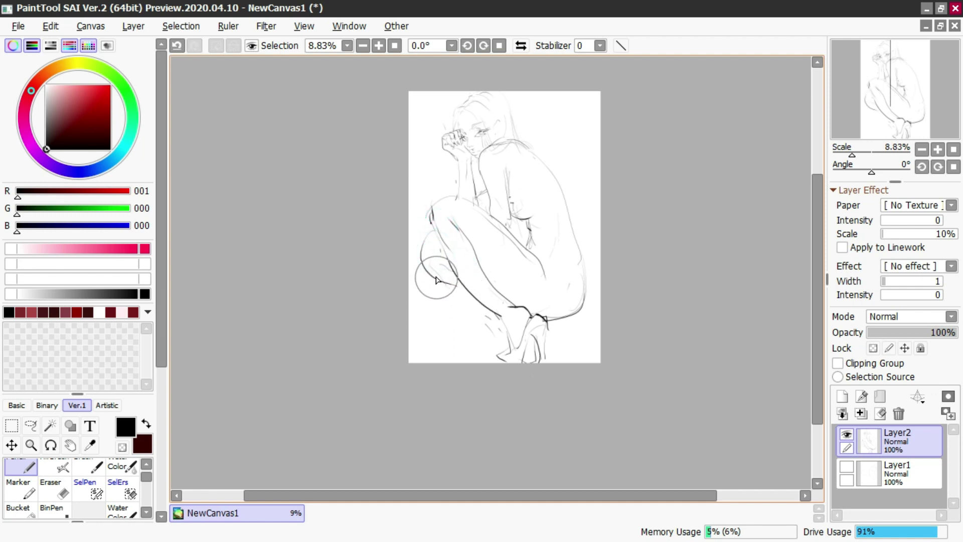
# Clean up the second knee's outer curve and extend its shin line down to the ankle
pyautogui.press('e')
pyautogui.moveTo(425, 266)
pyautogui.mouseDown()
pyautogui.moveTo(430, 279)
pyautogui.moveTo(422, 243)
pyautogui.mouseUp()
pyautogui.press('n')
pyautogui.moveTo(438, 281); pyautogui.dragTo(421, 248)
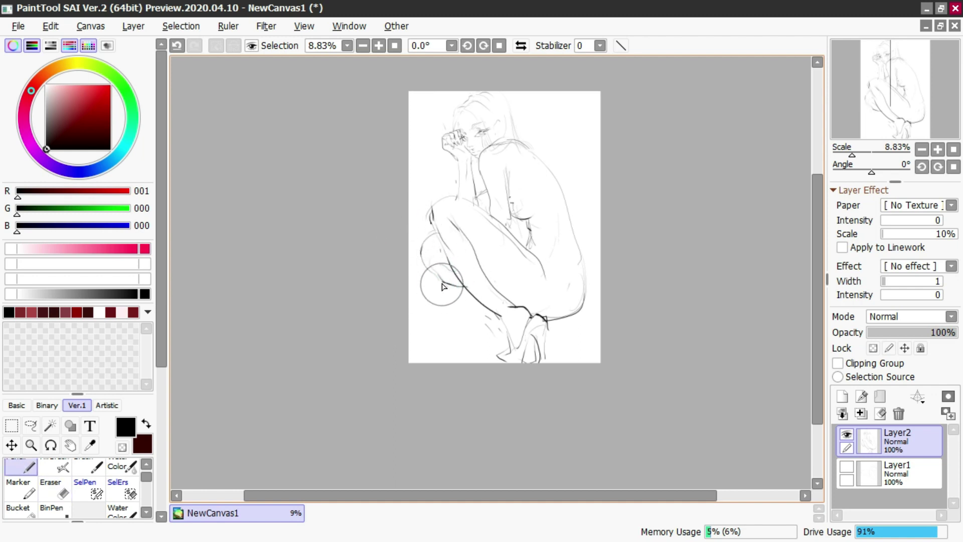
pyautogui.moveTo(479, 301); pyautogui.dragTo(502, 317)
# Sketch the second foot's light vertical lines beneath the buttocks, undoing the stray strokes
pyautogui.moveTo(563, 319); pyautogui.dragTo(561, 354)
pyautogui.hotkey('ctrl', 'z')
pyautogui.moveTo(562, 353)
pyautogui.mouseDown()
pyautogui.moveTo(557, 327)
pyautogui.moveTo(549, 338)
pyautogui.moveTo(555, 327)
pyautogui.moveTo(545, 356)
pyautogui.mouseUp()
pyautogui.hotkey('ctrl', 'z')
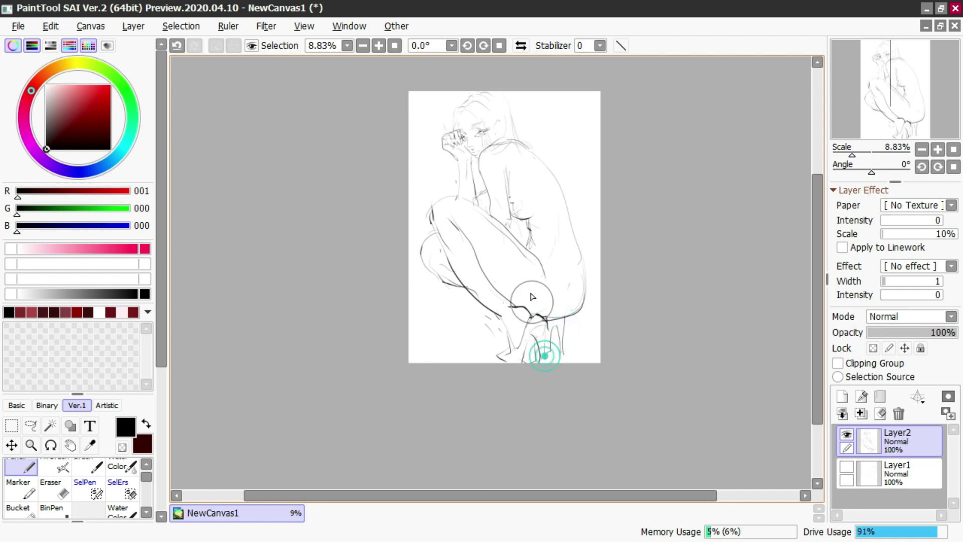
# Lighten the overlapping lines around the near knee and the lower shin
pyautogui.press('e')
pyautogui.moveTo(430, 264); pyautogui.dragTo(464, 292)
pyautogui.press('n')
pyautogui.hotkey('ctrl', 'z')
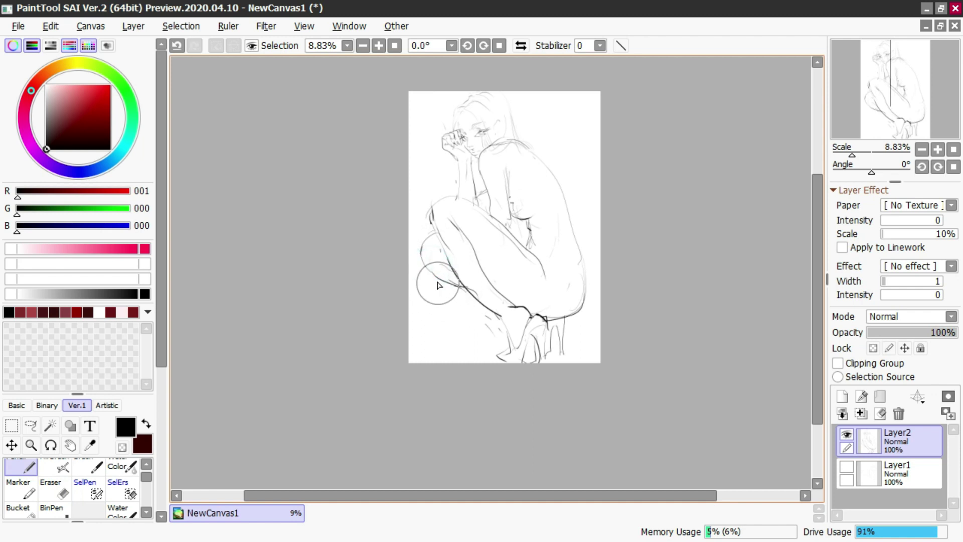
pyautogui.press('e')
pyautogui.moveTo(436, 223); pyautogui.dragTo(437, 218)
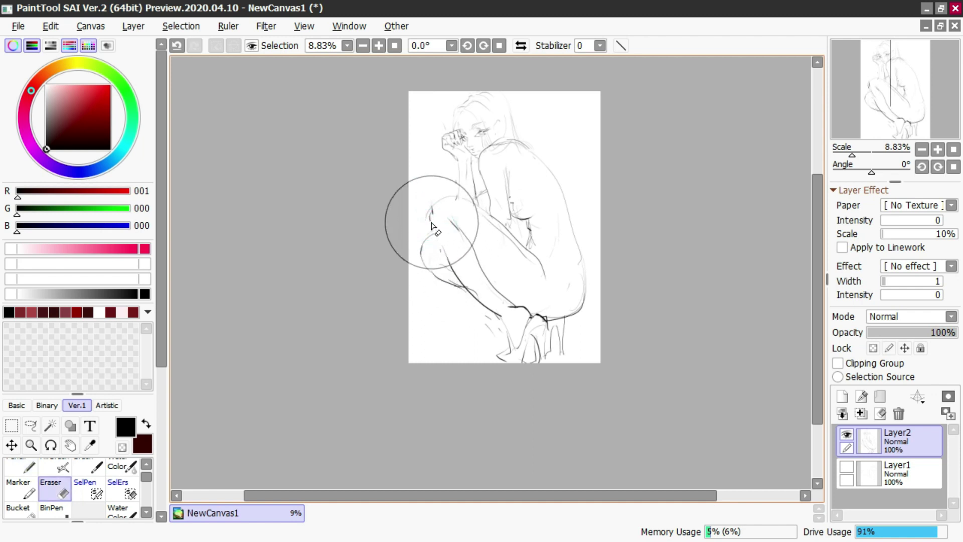
pyautogui.press('n')
# Erase the near shin line where it crosses the second knee, and try a new shin stroke
pyautogui.click(440, 246)
pyautogui.press('e')
pyautogui.moveTo(441, 248); pyautogui.dragTo(461, 293)
pyautogui.press('n')
pyautogui.moveTo(438, 241); pyautogui.dragTo(502, 332)
pyautogui.hotkey('ctrl', 'z')
# Sketch light contour lines inside the folded thigh and mark the creases at the waist and hip
pyautogui.moveTo(451, 271)
pyautogui.mouseDown()
pyautogui.moveTo(438, 187)
pyautogui.moveTo(469, 168)
pyautogui.mouseUp()
pyautogui.moveTo(518, 245); pyautogui.dragTo(485, 290)
pyautogui.hotkey('ctrl', 'z')
pyautogui.moveTo(519, 242); pyautogui.dragTo(504, 292)
pyautogui.moveTo(519, 260); pyautogui.dragTo(508, 289)
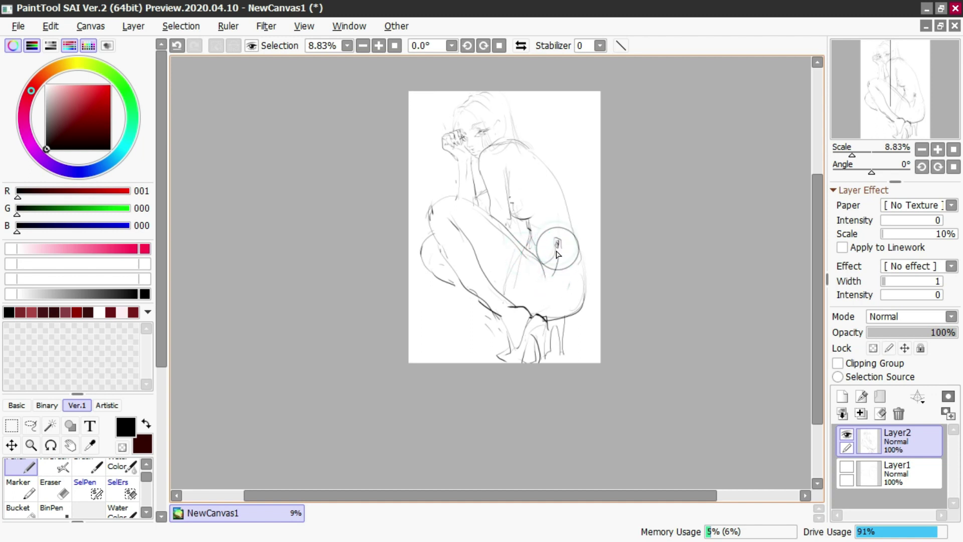
pyautogui.click(534, 241)
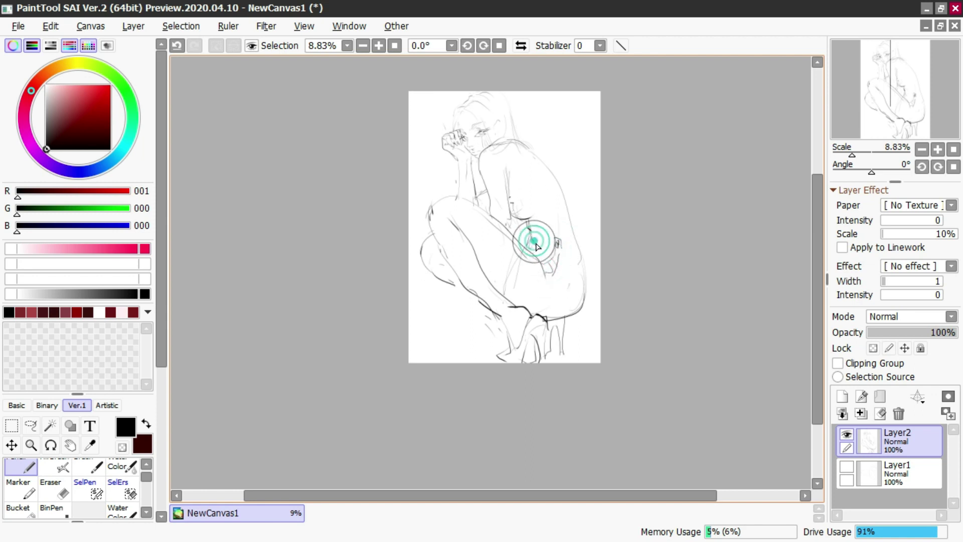
pyautogui.moveTo(558, 268); pyautogui.dragTo(553, 313)
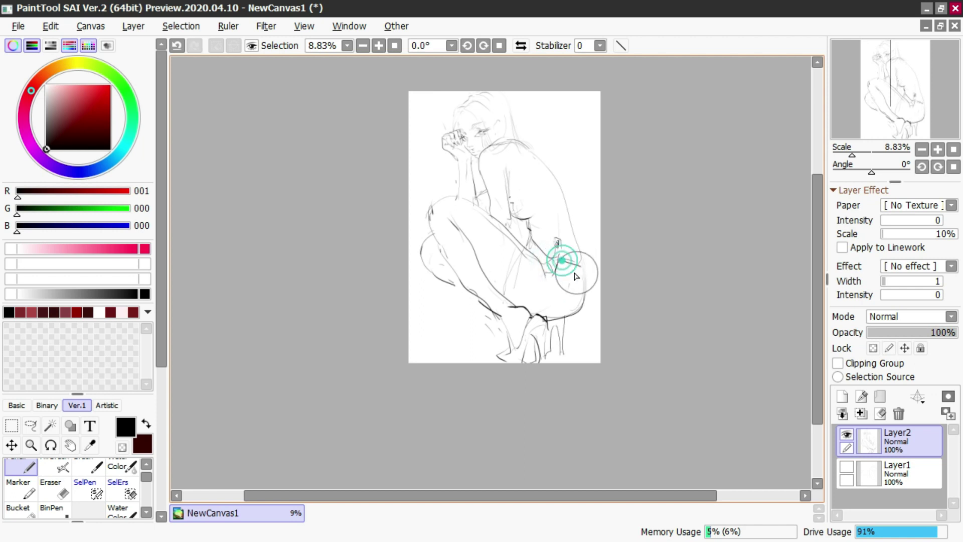
# Erase the rough waist and arm lines and refine the chest contour with light strokes
pyautogui.press('e')
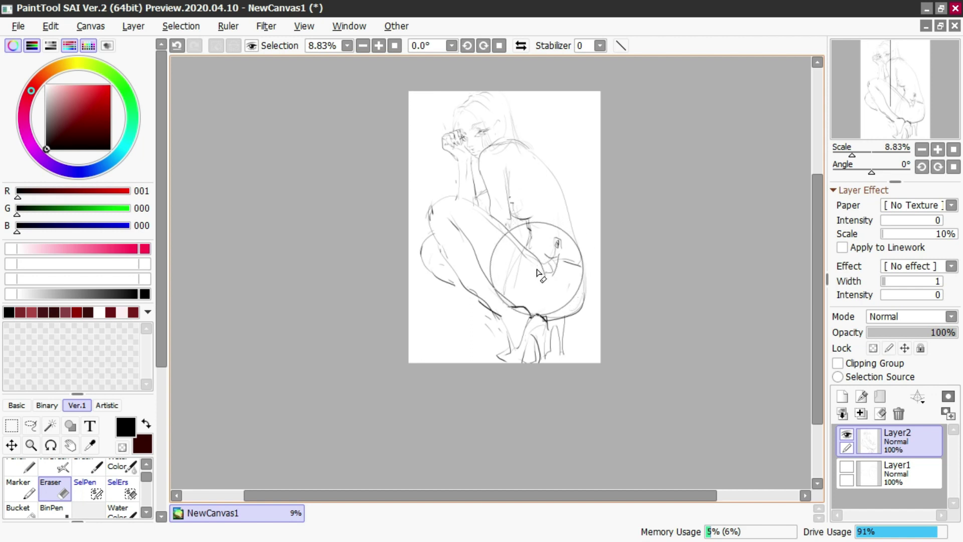
pyautogui.moveTo(538, 275)
pyautogui.mouseDown()
pyautogui.moveTo(557, 259)
pyautogui.moveTo(554, 272)
pyautogui.moveTo(537, 260)
pyautogui.moveTo(554, 237)
pyautogui.moveTo(563, 261)
pyautogui.moveTo(559, 236)
pyautogui.moveTo(548, 251)
pyautogui.moveTo(559, 240)
pyautogui.moveTo(541, 255)
pyautogui.moveTo(521, 233)
pyautogui.moveTo(537, 212)
pyautogui.moveTo(503, 174)
pyautogui.moveTo(508, 181)
pyautogui.moveTo(514, 143)
pyautogui.mouseUp()
pyautogui.press('n')
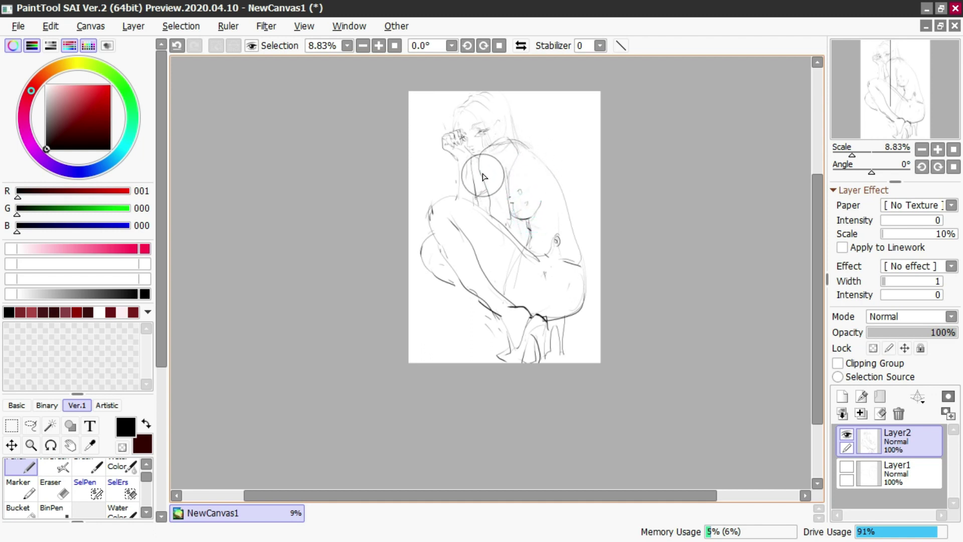
# Scale the whole figure down slightly and reposition it within the canvas
pyautogui.hotkey('ctrl', 't')
pyautogui.moveTo(420, 88); pyautogui.dragTo(429, 103)
pyautogui.moveTo(461, 166); pyautogui.dragTo(465, 169)
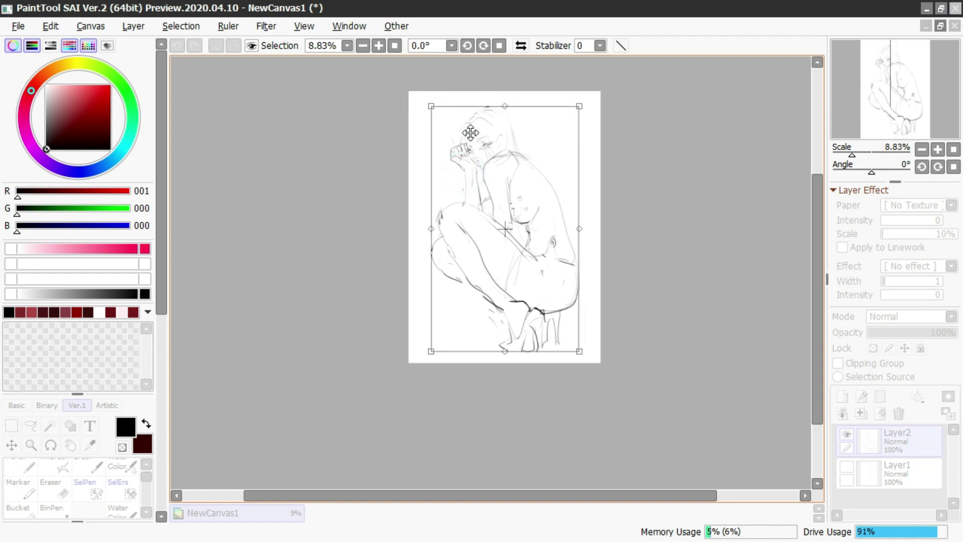
pyautogui.press('Return')
# Redraw the crown of the head and sketch a hair strand falling over the shoulder
pyautogui.moveTo(461, 132)
pyautogui.mouseDown()
pyautogui.moveTo(471, 120)
pyautogui.moveTo(459, 131)
pyautogui.moveTo(462, 148)
pyautogui.mouseUp()
pyautogui.hotkey('ctrl', 'z')
pyautogui.moveTo(468, 115)
pyautogui.mouseDown()
pyautogui.moveTo(487, 113)
pyautogui.moveTo(477, 113)
pyautogui.moveTo(488, 106)
pyautogui.moveTo(516, 149)
pyautogui.mouseUp()
pyautogui.hotkey('ctrl', 'z')
pyautogui.hotkey('ctrl', 'z')
pyautogui.moveTo(501, 108)
pyautogui.mouseDown()
pyautogui.moveTo(533, 171)
pyautogui.moveTo(540, 218)
pyautogui.mouseUp()
pyautogui.hotkey('ctrl', 'z')
pyautogui.moveTo(497, 155); pyautogui.dragTo(541, 207)
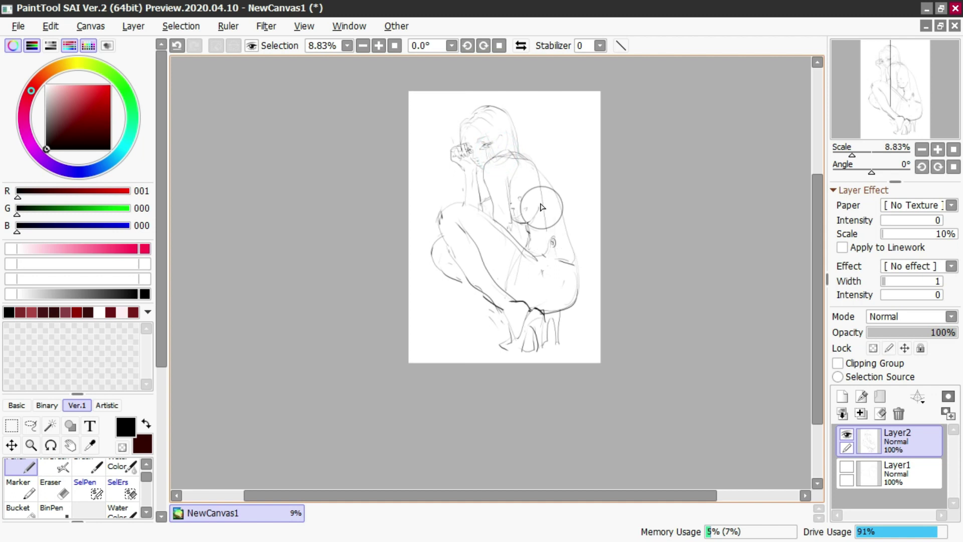
# Sketch long hair lines flowing down the back, undoing the strokes that do not fit
pyautogui.moveTo(535, 163)
pyautogui.mouseDown()
pyautogui.moveTo(563, 268)
pyautogui.moveTo(547, 184)
pyautogui.moveTo(559, 217)
pyautogui.mouseUp()
pyautogui.moveTo(533, 159)
pyautogui.mouseDown()
pyautogui.moveTo(551, 199)
pyautogui.moveTo(521, 152)
pyautogui.moveTo(556, 204)
pyautogui.moveTo(566, 243)
pyautogui.mouseUp()
pyautogui.hotkey('ctrl', 'z')
pyautogui.hotkey('ctrl', 'z')
pyautogui.moveTo(487, 161)
pyautogui.mouseDown()
pyautogui.moveTo(529, 160)
pyautogui.moveTo(493, 165)
pyautogui.moveTo(537, 173)
pyautogui.moveTo(510, 170)
pyautogui.mouseUp()
pyautogui.hotkey('ctrl', 'z')
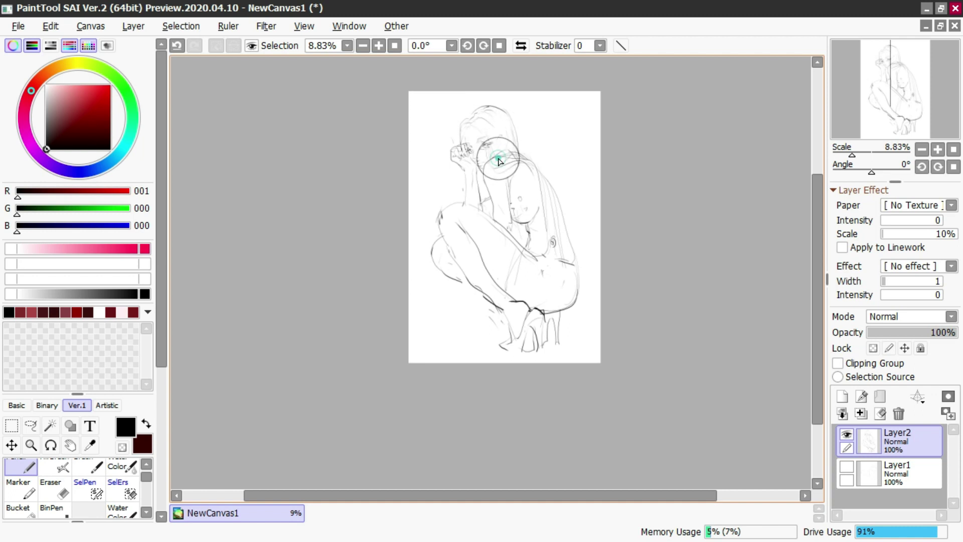
# Erase the stray marks beside the temple and sketch the ear on the side of the head
pyautogui.scroll(2, 486, 118)
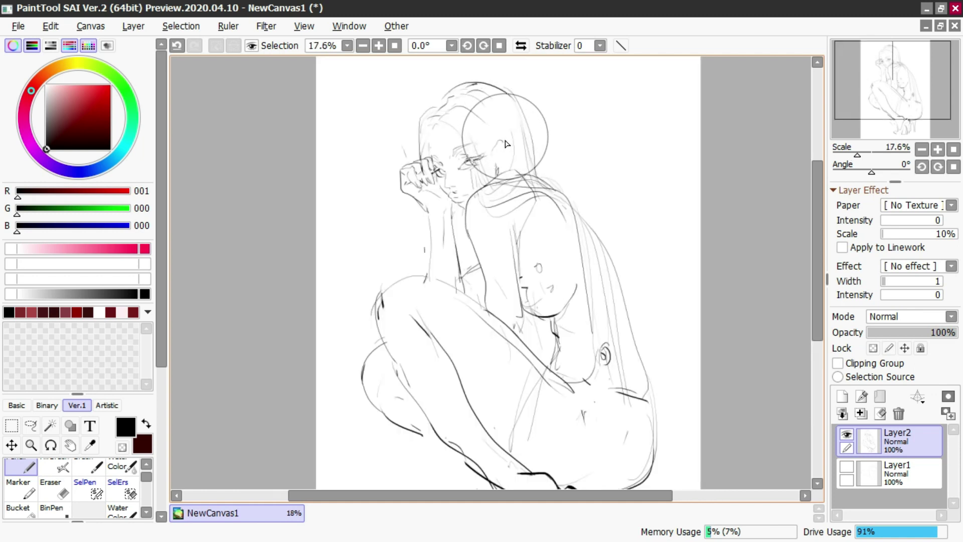
pyautogui.press('e')
pyautogui.press('n')
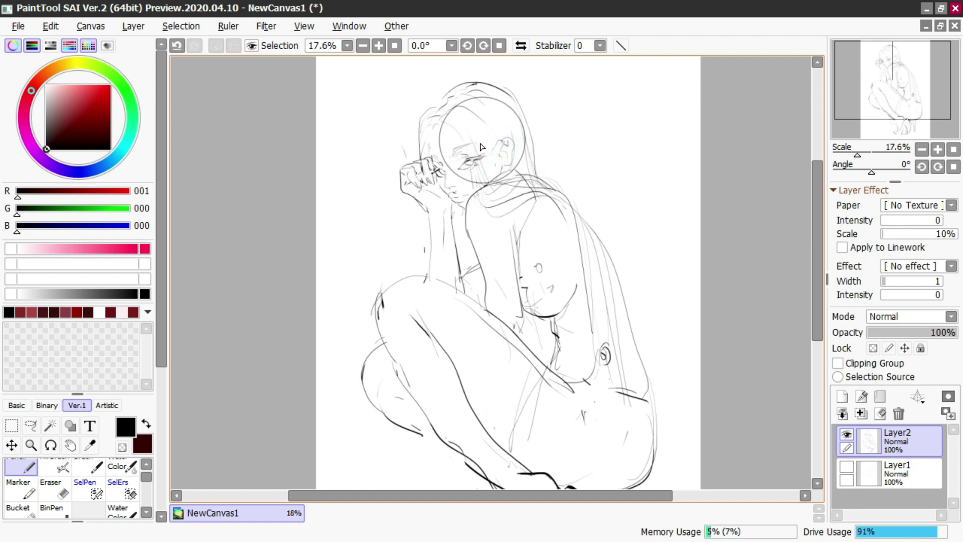
pyautogui.press('a')
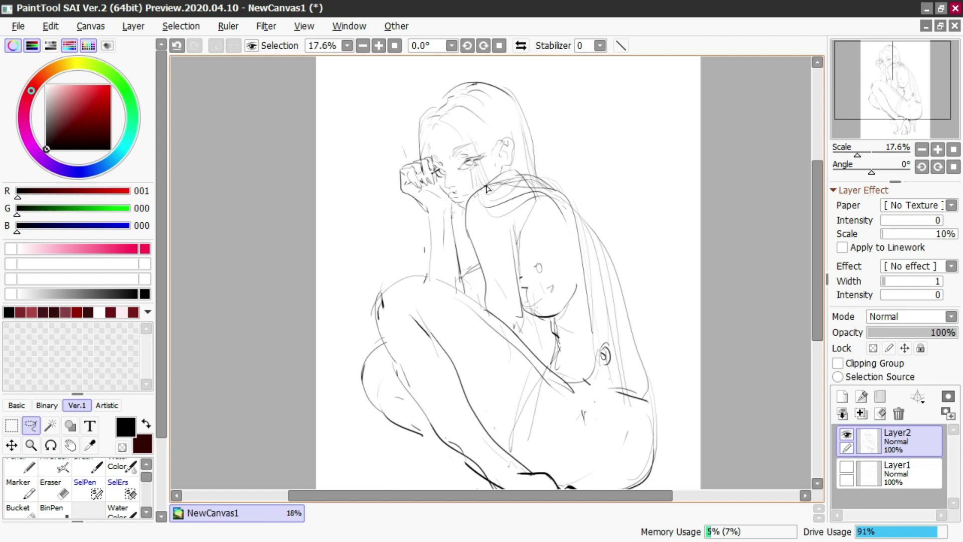
pyautogui.press('n')
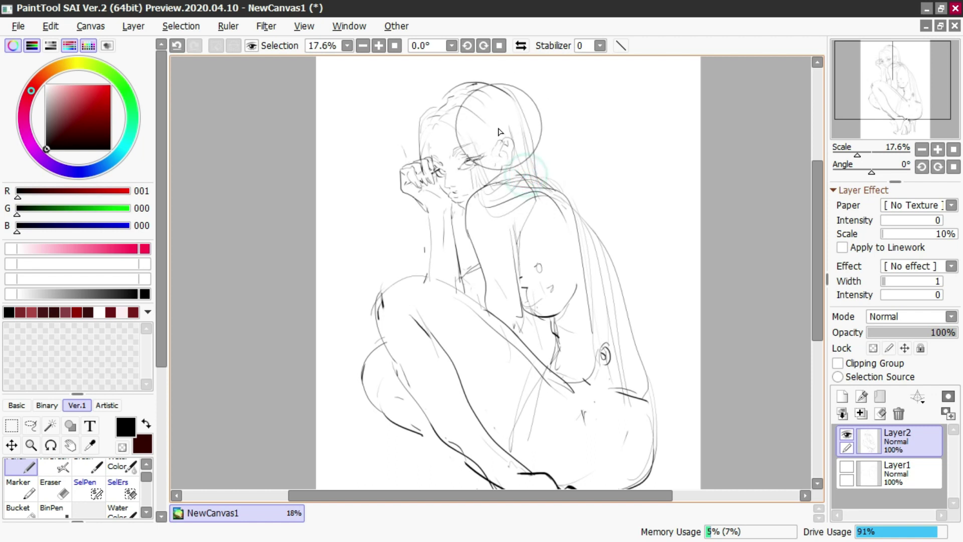
# Sketch hair strands running from below the ear across the neck and shoulder, undoing unsuitable strokes
pyautogui.moveTo(486, 127)
pyautogui.mouseDown()
pyautogui.moveTo(497, 165)
pyautogui.moveTo(504, 158)
pyautogui.moveTo(493, 136)
pyautogui.moveTo(507, 160)
pyautogui.mouseUp()
pyautogui.hotkey('ctrl', 'z')
pyautogui.hotkey('ctrl', 'z')
pyautogui.press('e')
pyautogui.hotkey('ctrl', 'z')
pyautogui.hotkey('ctrl', 'y')
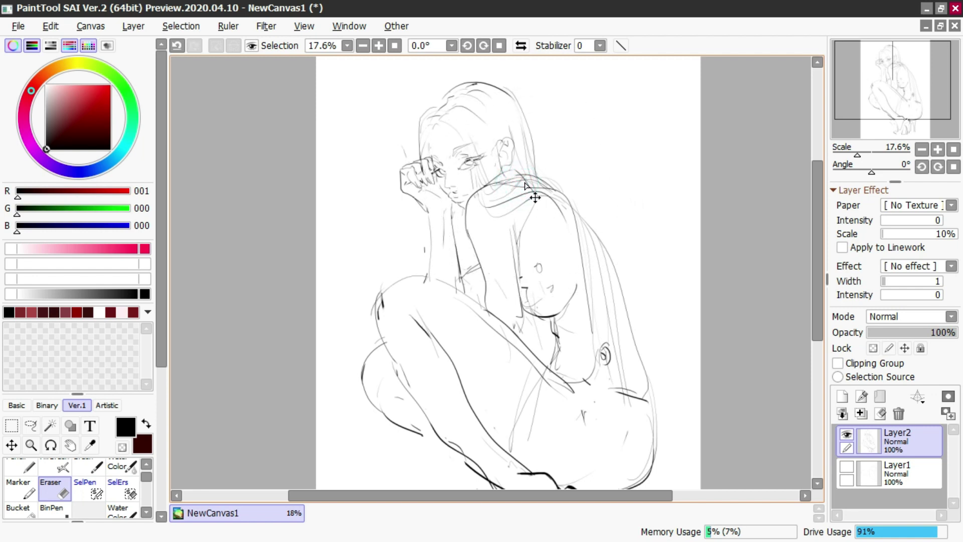
pyautogui.press('n')
pyautogui.moveTo(475, 180)
pyautogui.mouseDown()
pyautogui.moveTo(513, 187)
pyautogui.moveTo(487, 200)
pyautogui.moveTo(536, 191)
pyautogui.mouseUp()
pyautogui.hotkey('ctrl', 'z')
pyautogui.hotkey('ctrl', 'z')
pyautogui.moveTo(482, 203); pyautogui.dragTo(541, 206)
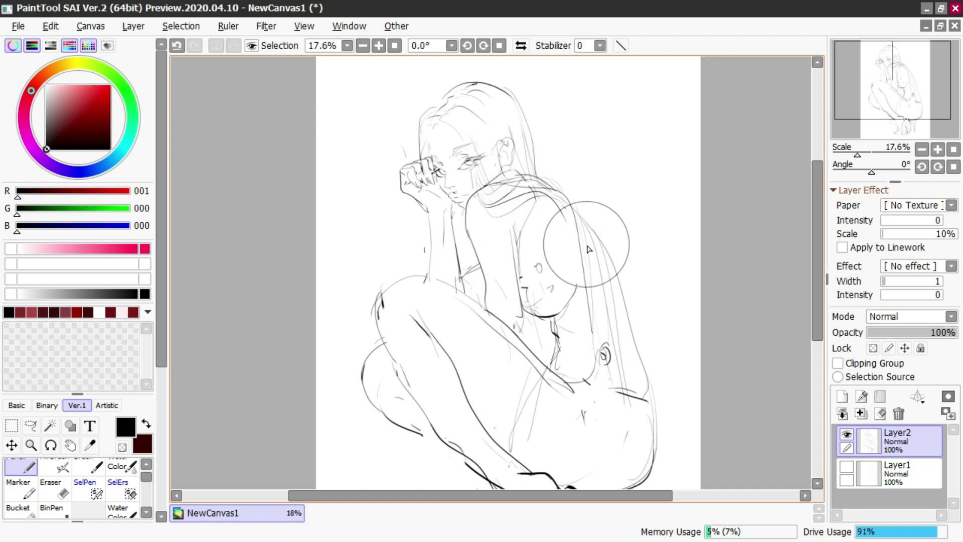
# Erase the heavy rough lines below the chest and restate the waist with lighter strokes
pyautogui.press('e')
pyautogui.moveTo(557, 304)
pyautogui.mouseDown()
pyautogui.moveTo(564, 301)
pyautogui.moveTo(537, 321)
pyautogui.moveTo(557, 321)
pyautogui.moveTo(546, 326)
pyautogui.moveTo(555, 346)
pyautogui.moveTo(566, 346)
pyautogui.moveTo(543, 367)
pyautogui.moveTo(563, 374)
pyautogui.mouseUp()
pyautogui.press('n')
pyautogui.press('e')
pyautogui.press('n')
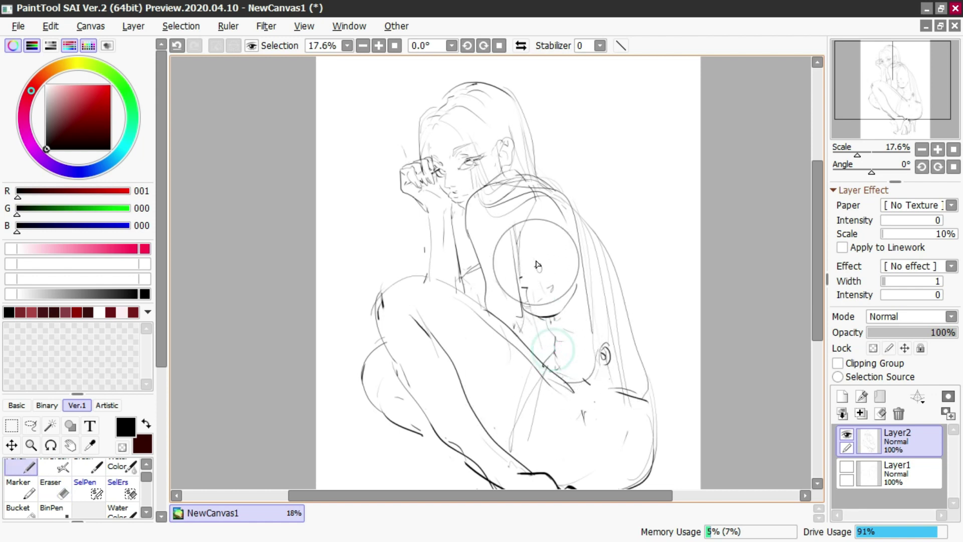
# Try new strokes for the line between belly and thigh, undo them, and lighten the rough line there
pyautogui.scroll(-2, 522, 223)
pyautogui.scroll(1, 533, 233)
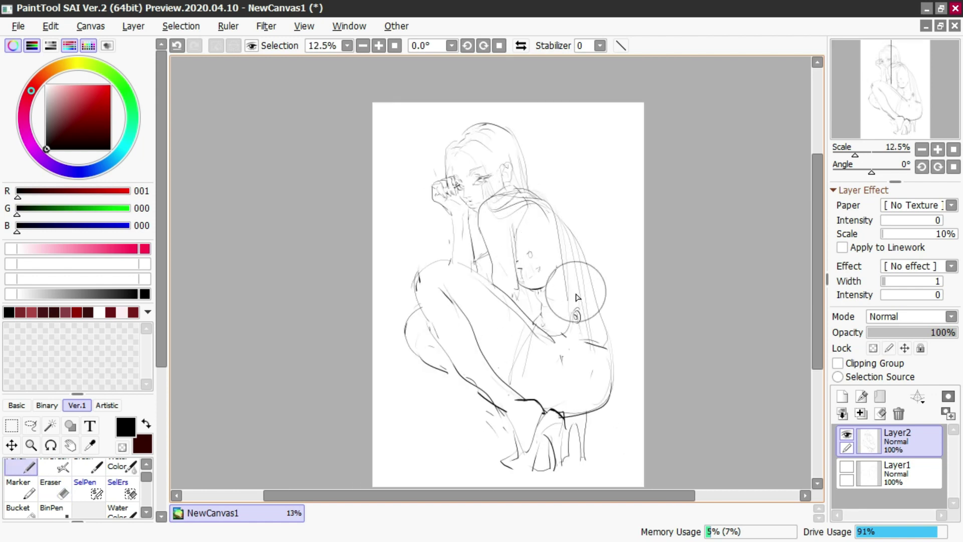
pyautogui.moveTo(538, 331)
pyautogui.mouseDown()
pyautogui.moveTo(555, 339)
pyautogui.moveTo(513, 379)
pyautogui.mouseUp()
pyautogui.hotkey('ctrl', 'z')
pyautogui.moveTo(533, 321); pyautogui.dragTo(512, 380)
pyautogui.hotkey('ctrl', 'z')
pyautogui.press('e')
pyautogui.moveTo(521, 332); pyautogui.dragTo(525, 342)
# Sketch contour lines down from the front knee along the shin, undoing the first attempts and erasing the excess
pyautogui.press('n')
pyautogui.moveTo(455, 300)
pyautogui.mouseDown()
pyautogui.moveTo(437, 279)
pyautogui.moveTo(443, 298)
pyautogui.moveTo(430, 285)
pyautogui.moveTo(453, 311)
pyautogui.moveTo(466, 391)
pyautogui.moveTo(480, 394)
pyautogui.moveTo(469, 370)
pyautogui.moveTo(448, 361)
pyautogui.moveTo(437, 297)
pyautogui.moveTo(437, 342)
pyautogui.mouseUp()
pyautogui.hotkey('ctrl', 'z')
pyautogui.moveTo(422, 294); pyautogui.dragTo(451, 370)
pyautogui.hotkey('ctrl', 'z')
pyautogui.moveTo(428, 293); pyautogui.dragTo(454, 367)
pyautogui.press('e')
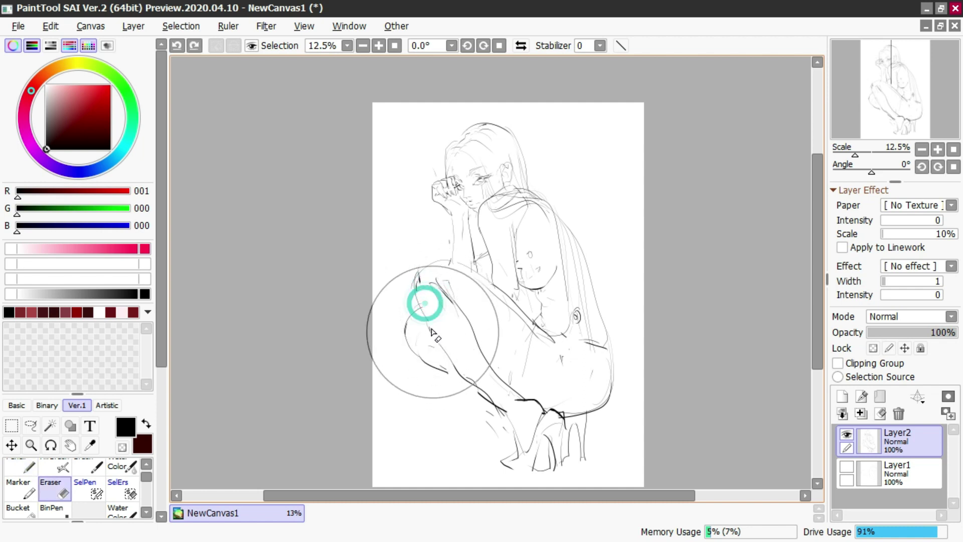
pyautogui.press('n')
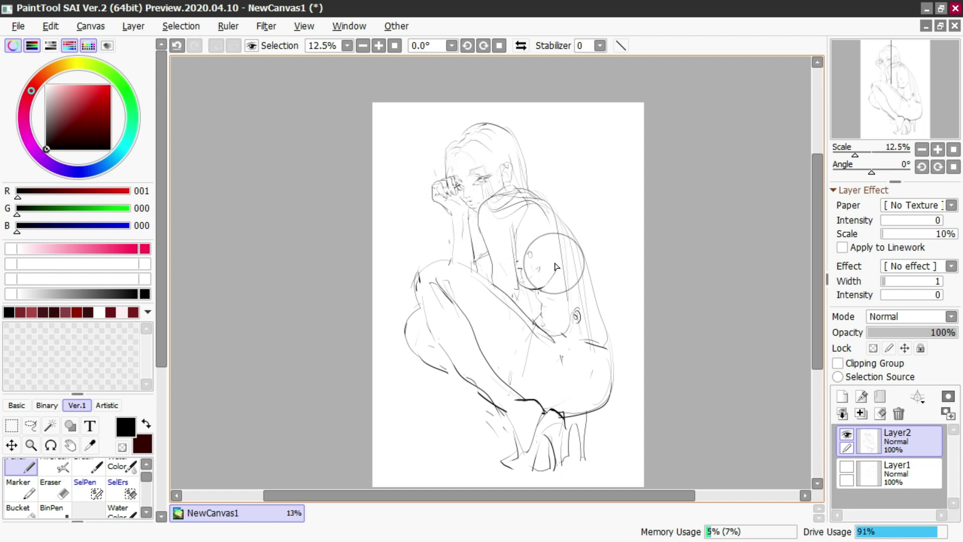
# Redraw the underside of the chest with dark short strokes and trim them with the eraser
pyautogui.press('e')
pyautogui.press('n')
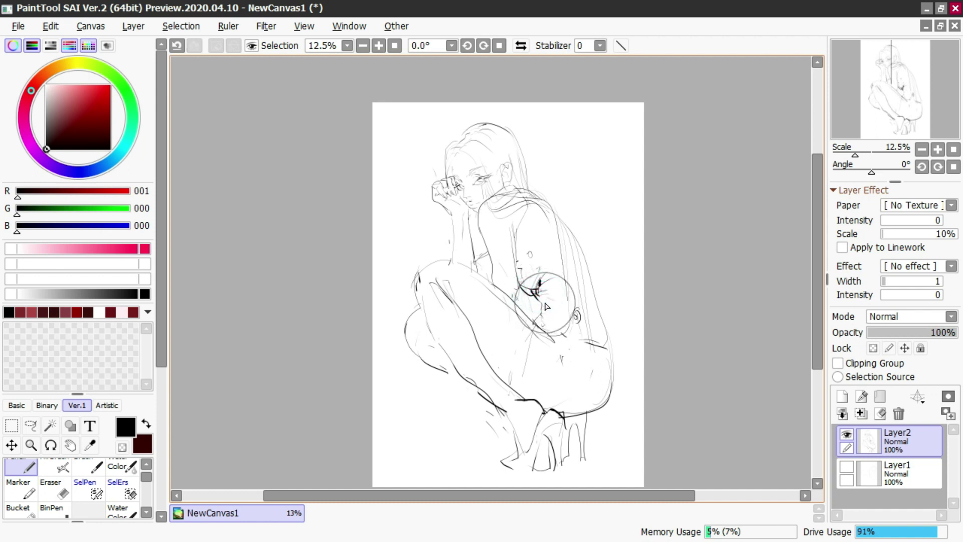
pyautogui.press('e')
pyautogui.moveTo(538, 287)
pyautogui.mouseDown()
pyautogui.moveTo(542, 278)
pyautogui.moveTo(535, 287)
pyautogui.mouseUp()
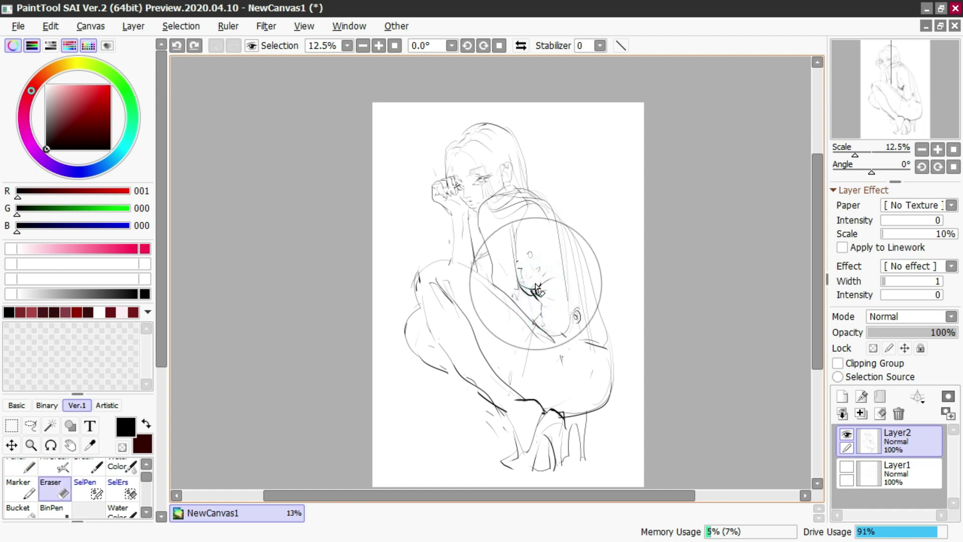
pyautogui.press('n')
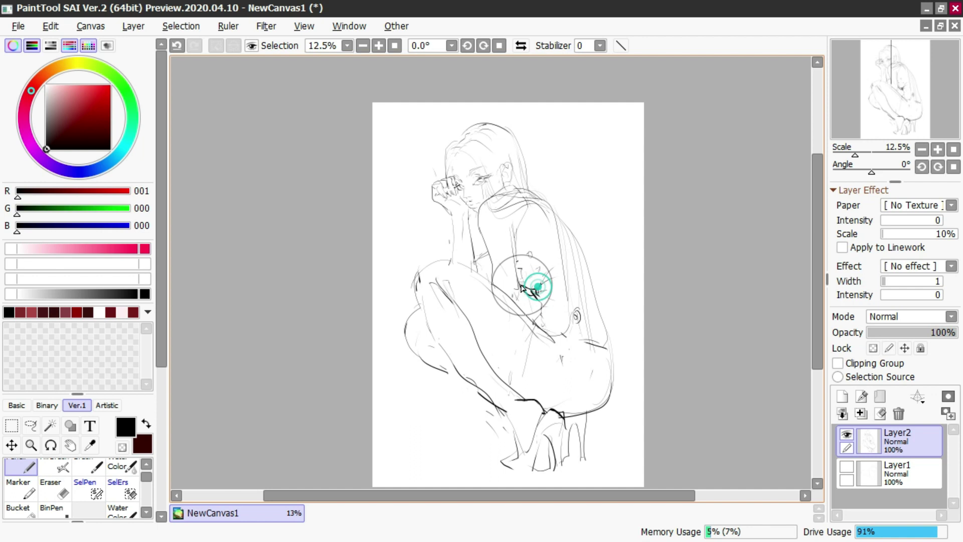
pyautogui.press('e')
pyautogui.moveTo(519, 274); pyautogui.dragTo(534, 294)
pyautogui.press('n')
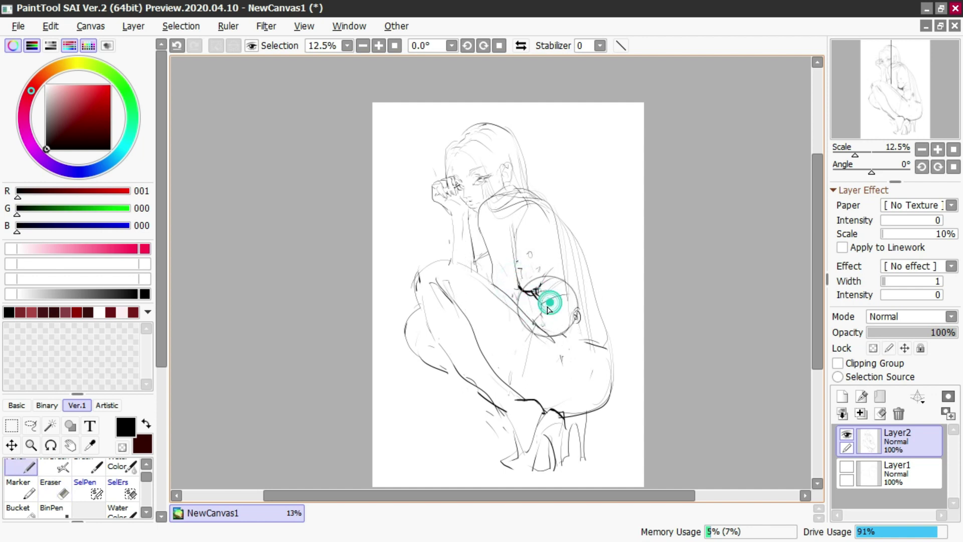
# Add curved fold lines across the waist and darken the outline of the lower back and hip
pyautogui.moveTo(542, 312)
pyautogui.mouseDown()
pyautogui.moveTo(548, 318)
pyautogui.moveTo(535, 317)
pyautogui.moveTo(566, 314)
pyautogui.moveTo(610, 338)
pyautogui.moveTo(611, 370)
pyautogui.mouseUp()
pyautogui.press('e')
pyautogui.press('n')
# Redraw the front hairline falling from the crown to the hand, and restate the supporting forearm's edge
pyautogui.moveTo(432, 169)
pyautogui.mouseDown()
pyautogui.moveTo(448, 150)
pyautogui.moveTo(450, 178)
pyautogui.moveTo(457, 159)
pyautogui.moveTo(449, 188)
pyautogui.moveTo(442, 169)
pyautogui.moveTo(446, 189)
pyautogui.moveTo(451, 159)
pyautogui.moveTo(447, 182)
pyautogui.mouseUp()
pyautogui.hotkey('ctrl', 'z')
pyautogui.moveTo(452, 157)
pyautogui.mouseDown()
pyautogui.moveTo(449, 178)
pyautogui.moveTo(440, 179)
pyautogui.moveTo(450, 183)
pyautogui.mouseUp()
pyautogui.hotkey('ctrl', 'z')
pyautogui.hotkey('ctrl', 'z')
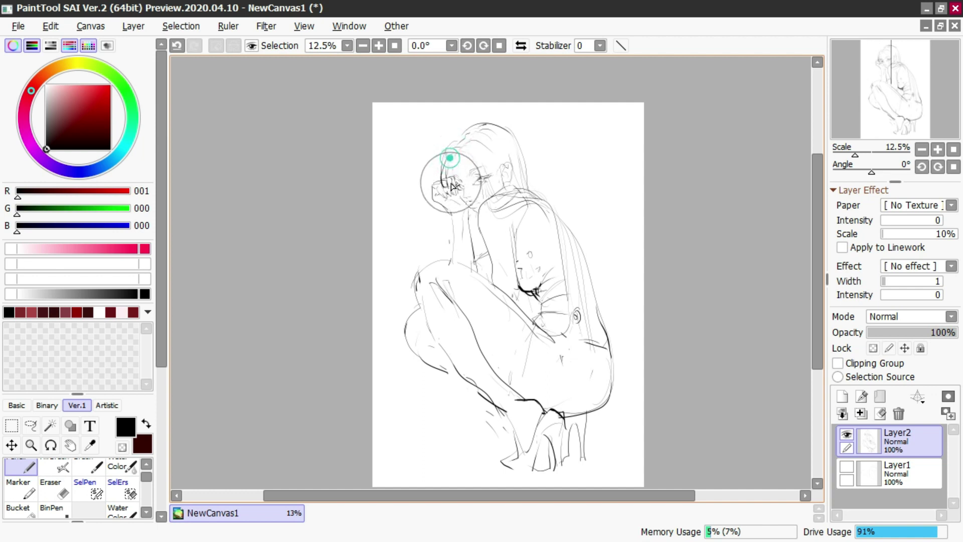
pyautogui.moveTo(447, 148)
pyautogui.mouseDown()
pyautogui.moveTo(475, 125)
pyautogui.moveTo(452, 142)
pyautogui.moveTo(470, 130)
pyautogui.moveTo(458, 148)
pyautogui.moveTo(471, 144)
pyautogui.moveTo(467, 136)
pyautogui.moveTo(488, 138)
pyautogui.moveTo(473, 131)
pyautogui.moveTo(490, 143)
pyautogui.mouseUp()
pyautogui.hotkey('ctrl', 'z')
pyautogui.press('e')
pyautogui.press('n')
pyautogui.hotkey('ctrl', 'z')
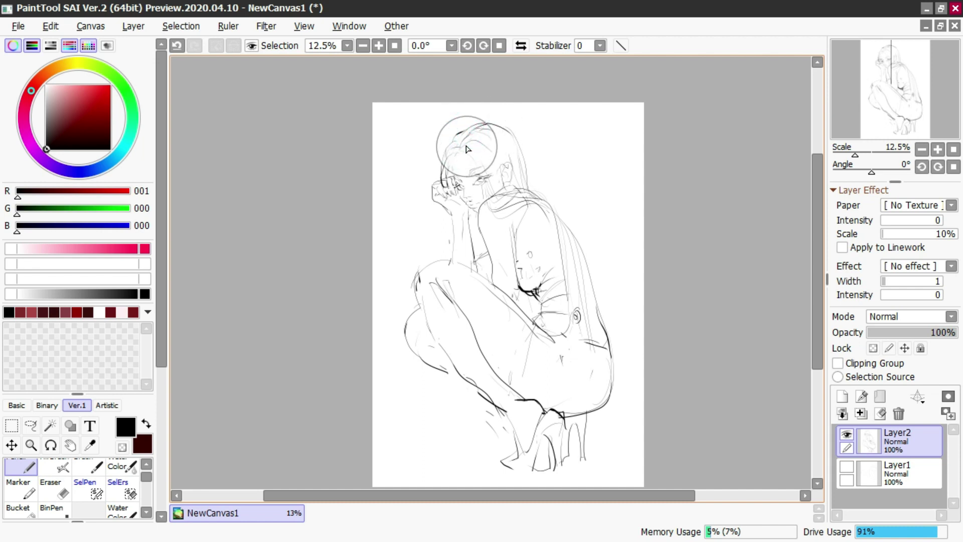
pyautogui.hotkey('ctrl', 'z')
pyautogui.moveTo(467, 205)
pyautogui.mouseDown()
pyautogui.moveTo(487, 246)
pyautogui.moveTo(473, 227)
pyautogui.moveTo(473, 256)
pyautogui.mouseUp()
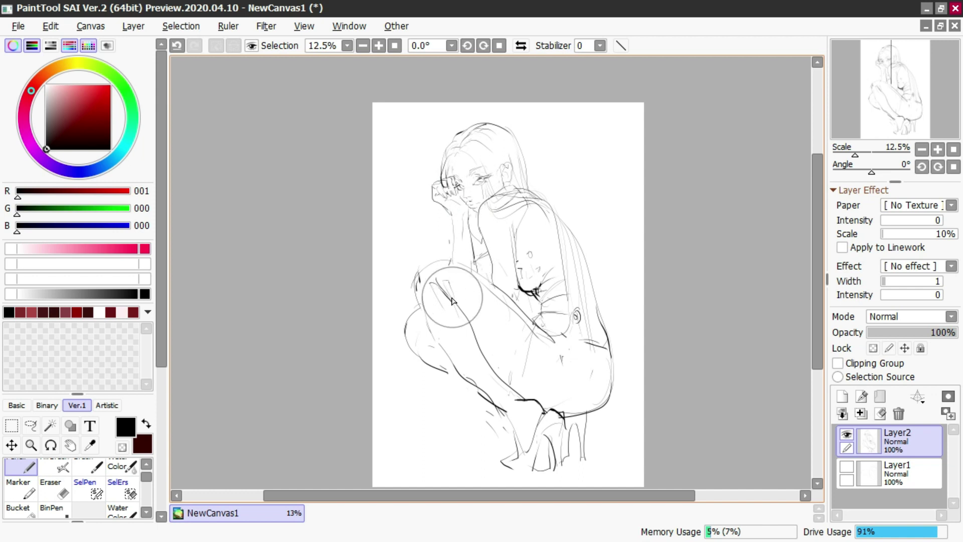
# Erase the rough lines inside the front knee and redraw the knee's underside with a dark contour
pyautogui.press('e')
pyautogui.press('n')
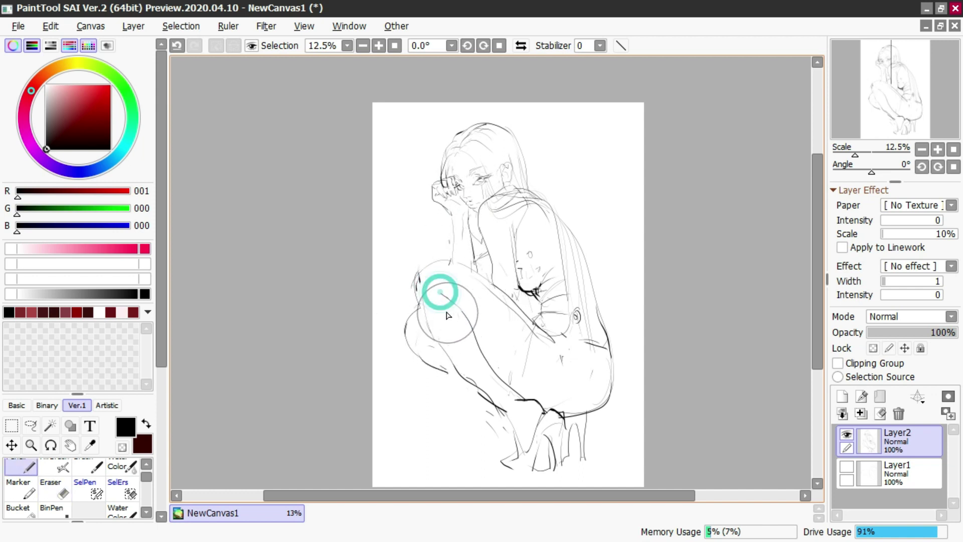
pyautogui.press('e')
pyautogui.press('n')
pyautogui.moveTo(412, 291); pyautogui.dragTo(441, 351)
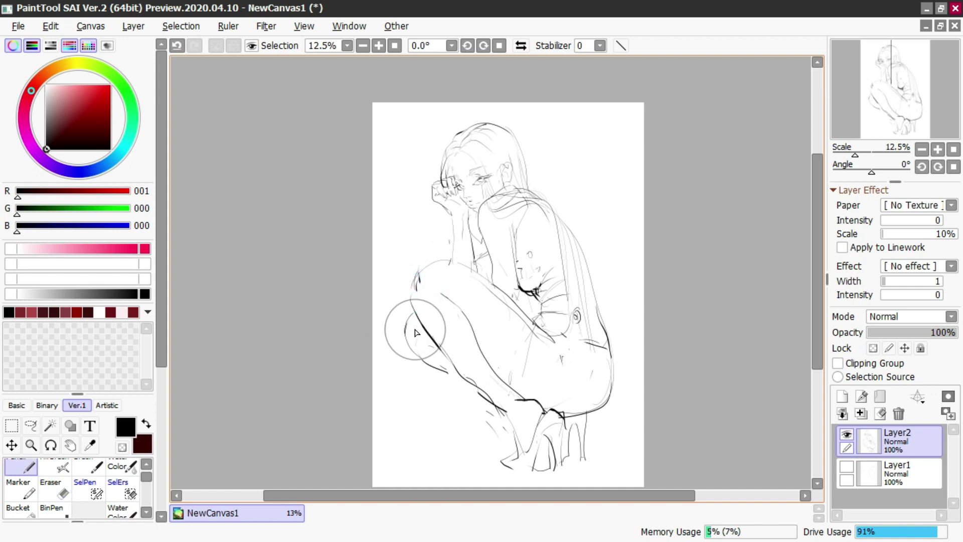
pyautogui.moveTo(421, 306); pyautogui.dragTo(454, 365)
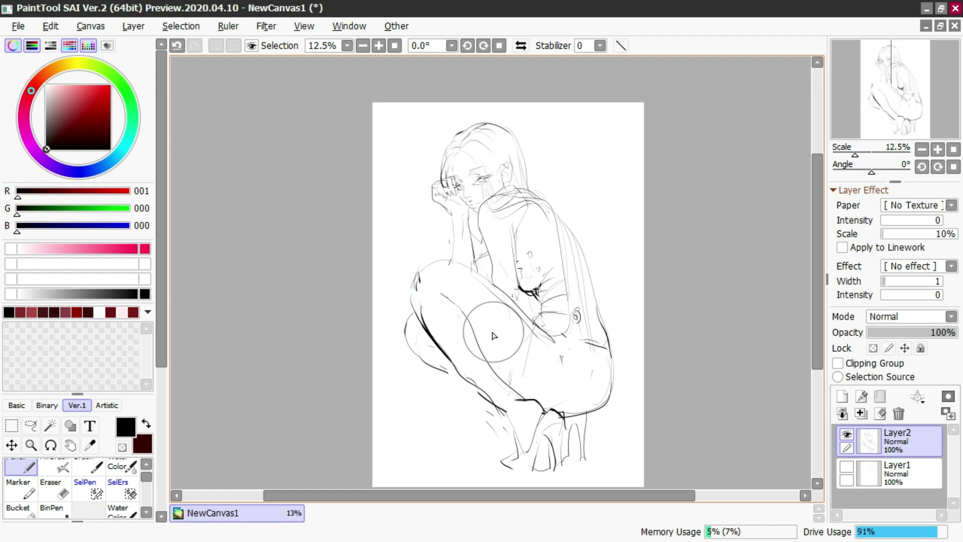
# Erase the rough shin outline and redraw it as a cleaner line from the knee down to the ankle
pyautogui.press('e')
pyautogui.moveTo(437, 342)
pyautogui.mouseDown()
pyautogui.moveTo(494, 413)
pyautogui.moveTo(429, 334)
pyautogui.moveTo(507, 404)
pyautogui.moveTo(430, 341)
pyautogui.moveTo(496, 410)
pyautogui.mouseUp()
pyautogui.press('n')
pyautogui.hotkey('ctrl', 'z')
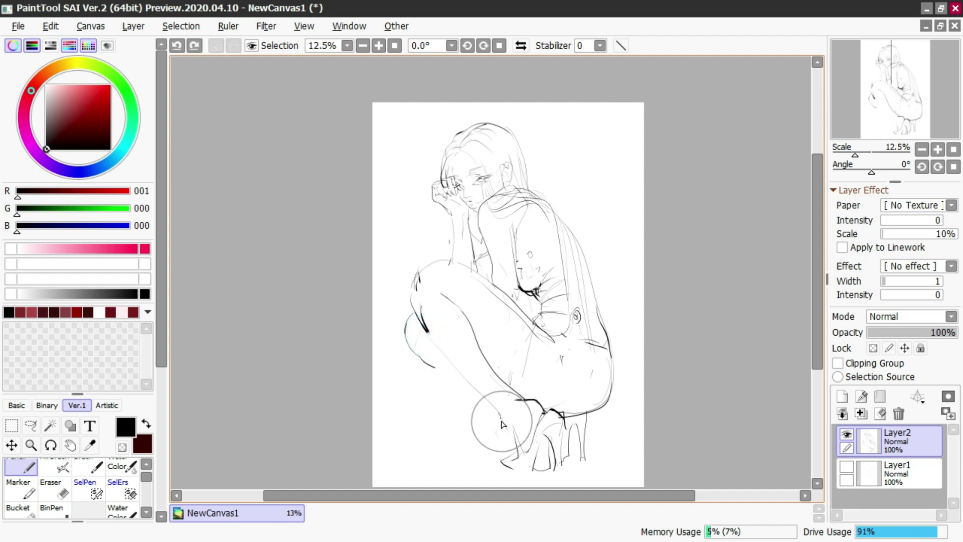
pyautogui.moveTo(428, 334)
pyautogui.mouseDown()
pyautogui.moveTo(496, 402)
pyautogui.moveTo(452, 362)
pyautogui.moveTo(487, 393)
pyautogui.mouseUp()
pyautogui.hotkey('ctrl', 'z')
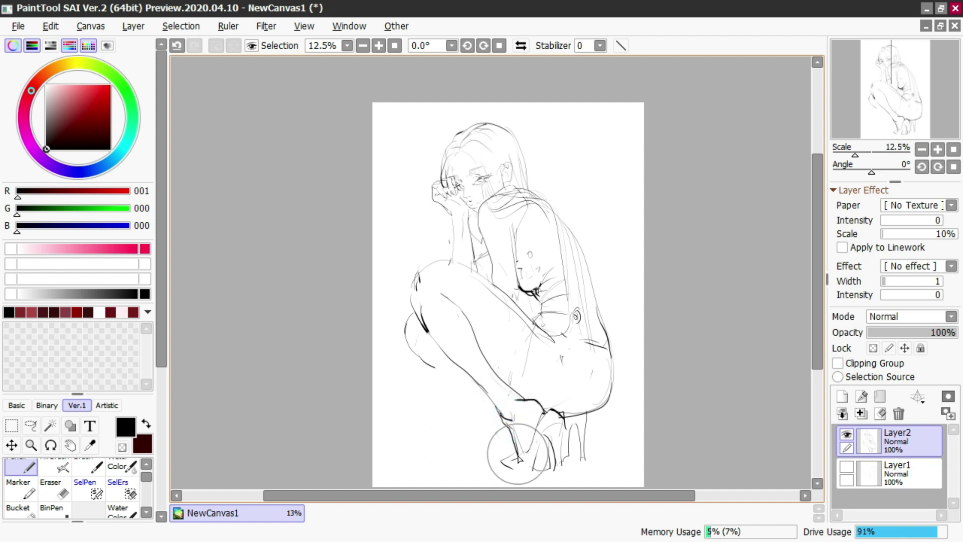
# Erase the old lines of the front foot and redraw its ankle, heel and toe contour
pyautogui.press('e')
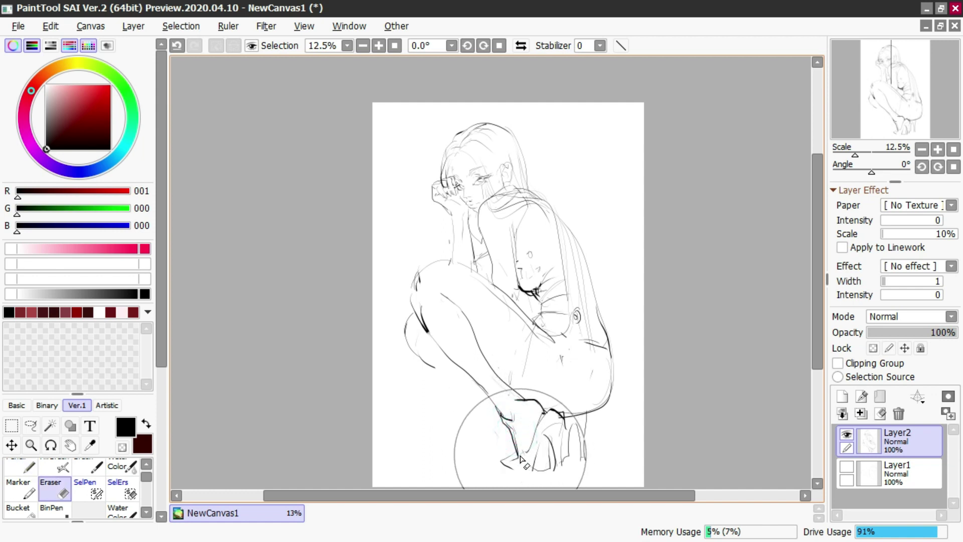
pyautogui.press('n')
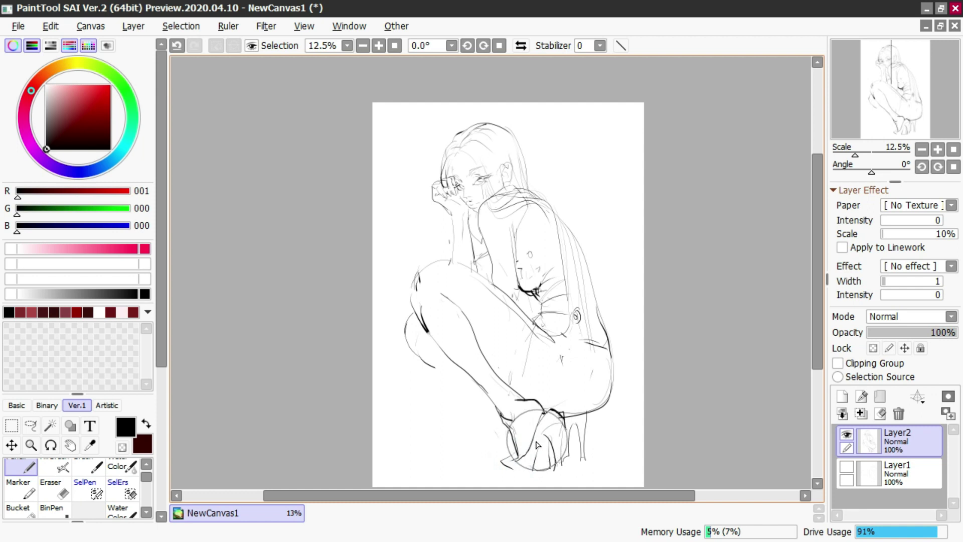
pyautogui.press('e')
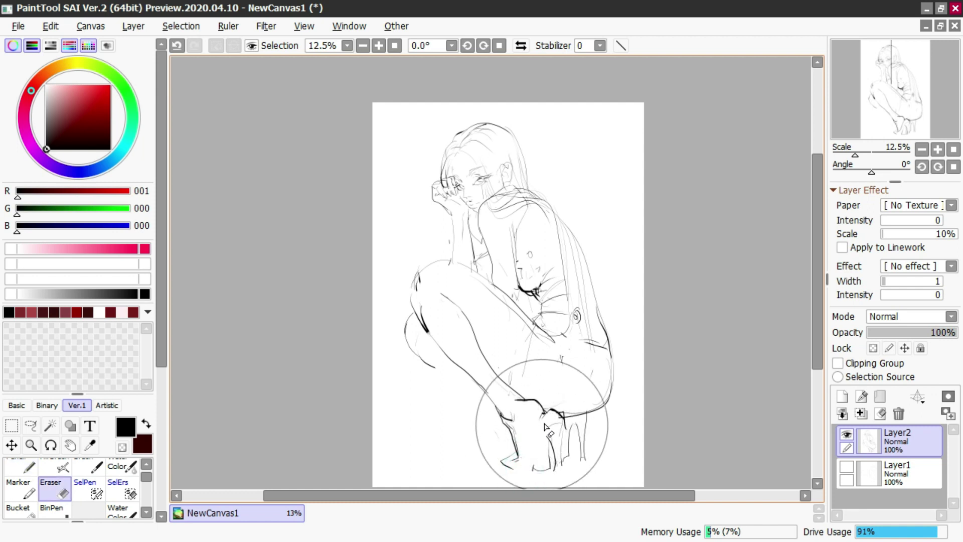
pyautogui.press('n')
pyautogui.press('e')
pyautogui.press('n')
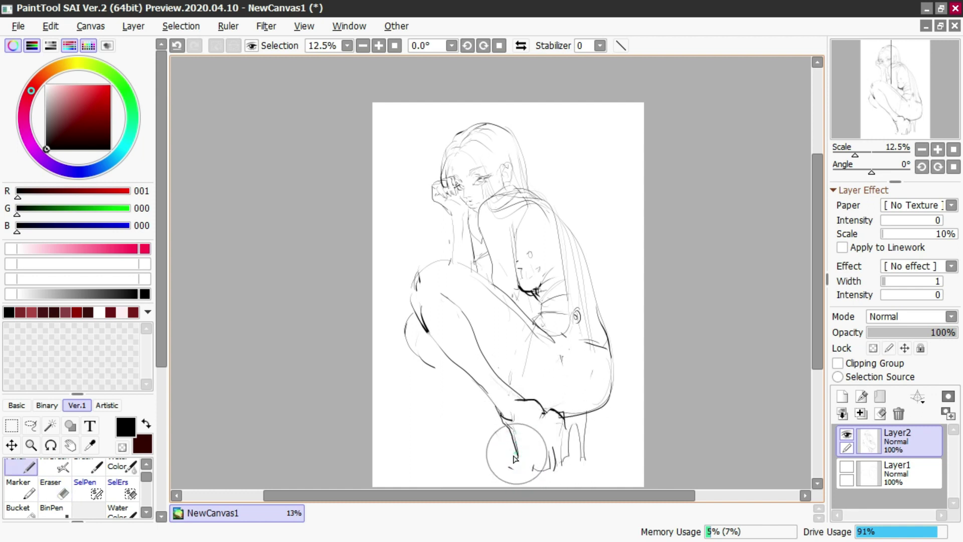
pyautogui.press('e')
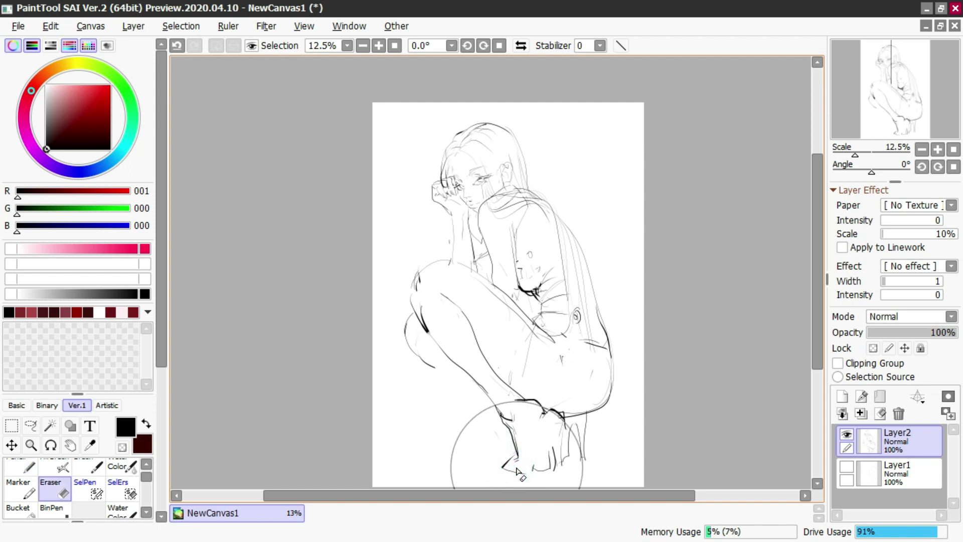
pyautogui.press('n')
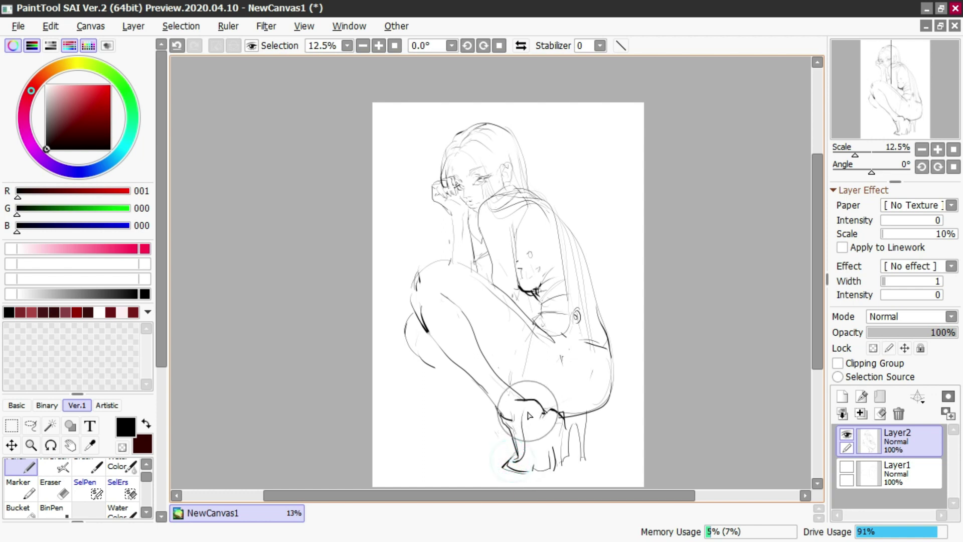
# Erase the rough lines behind the front ankle and redraw the foot's heel as a rounded curve with a vertical back edge
pyautogui.press('e')
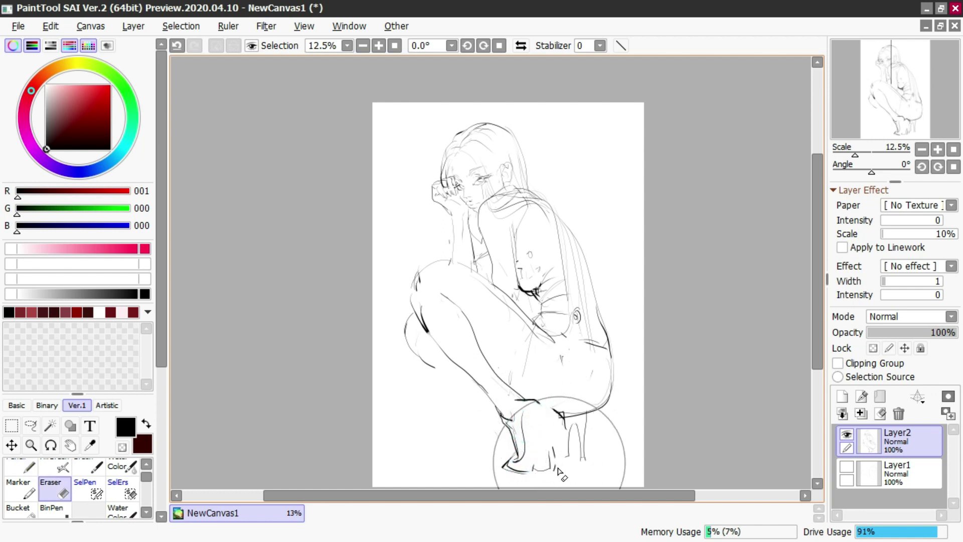
pyautogui.press('n')
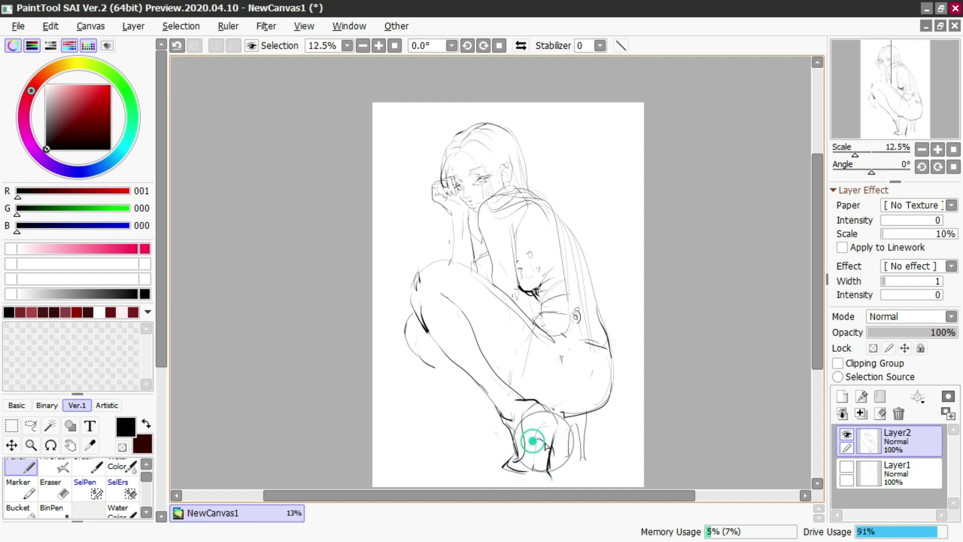
pyautogui.press('e')
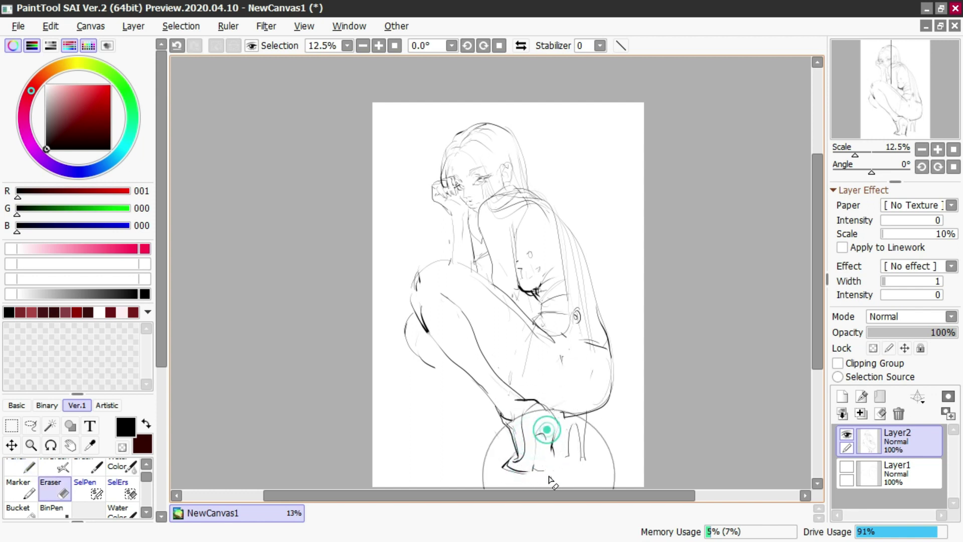
pyautogui.press('n')
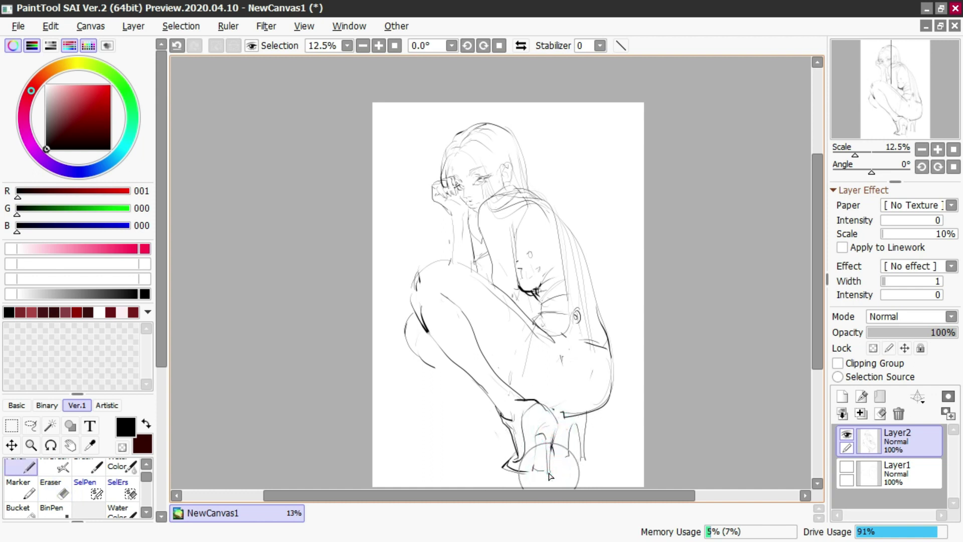
pyautogui.press('e')
pyautogui.moveTo(539, 437)
pyautogui.mouseDown()
pyautogui.moveTo(549, 413)
pyautogui.moveTo(537, 403)
pyautogui.mouseUp()
pyautogui.press('n')
pyautogui.moveTo(557, 428); pyautogui.dragTo(558, 417)
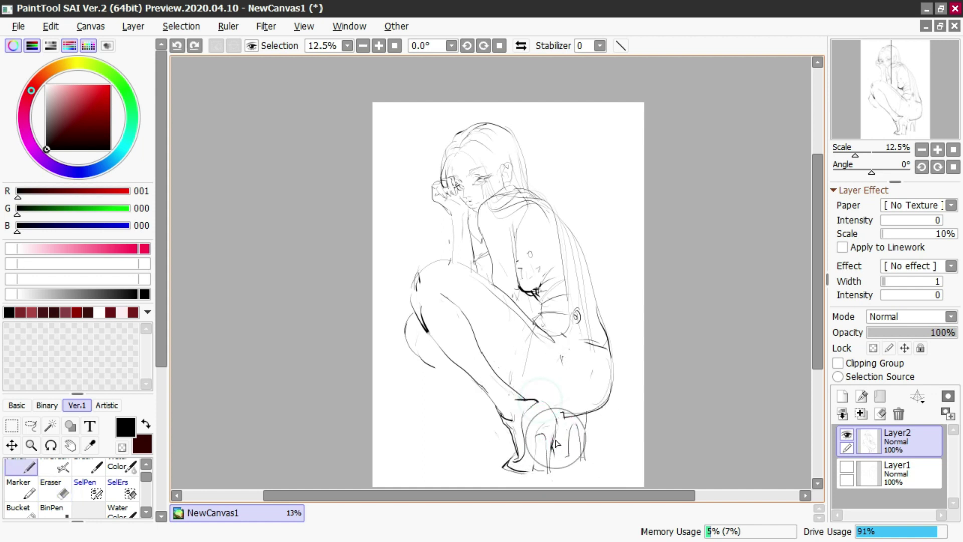
# Clean up the back of the heel and restate its short contour where it meets the underside of the buttock
pyautogui.press('e')
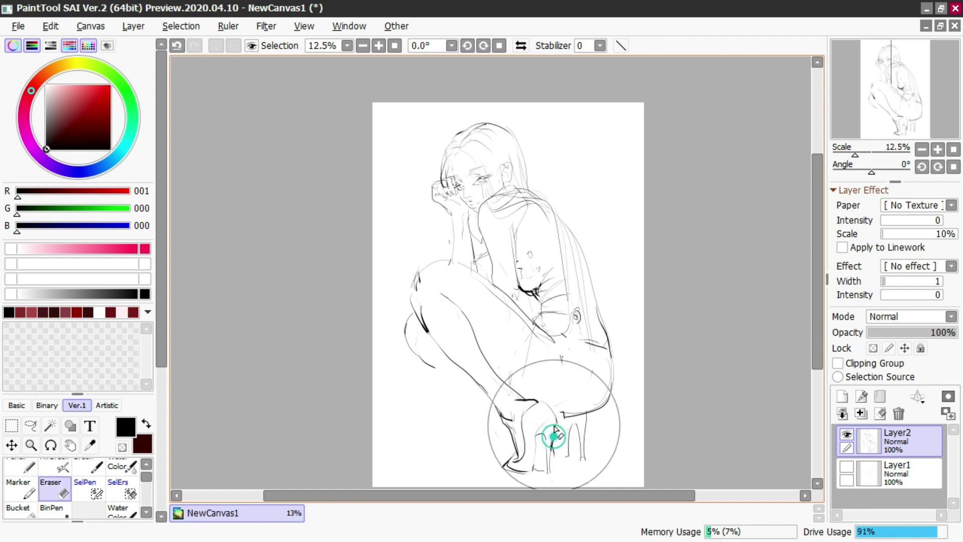
pyautogui.press('n')
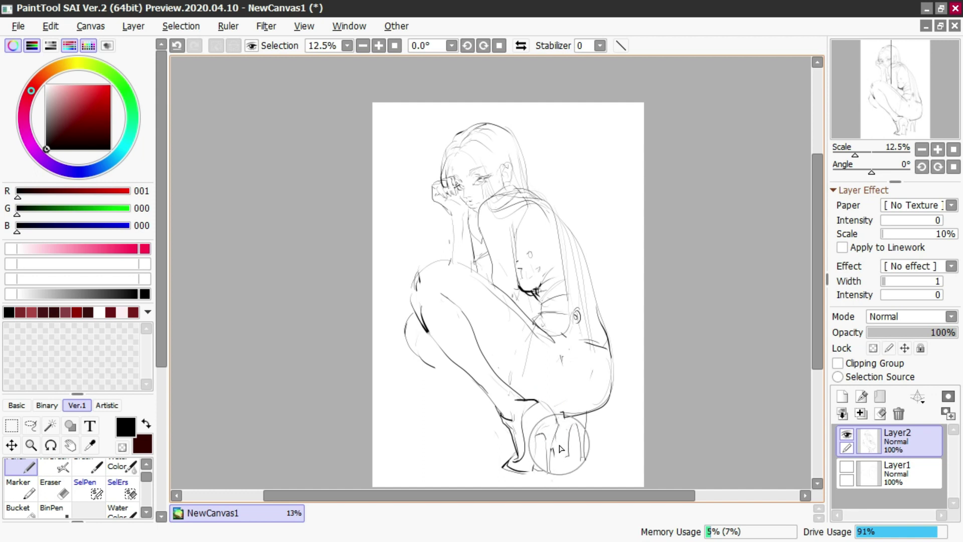
pyautogui.press('m')
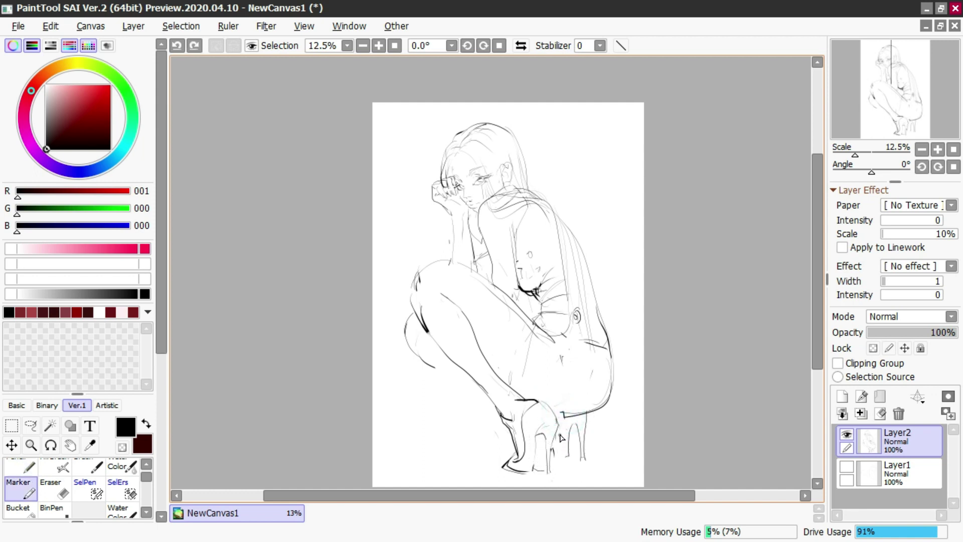
pyautogui.press('n')
pyautogui.press('e')
pyautogui.moveTo(556, 423)
pyautogui.mouseDown()
pyautogui.moveTo(553, 407)
pyautogui.moveTo(562, 415)
pyautogui.mouseUp()
pyautogui.press('n')
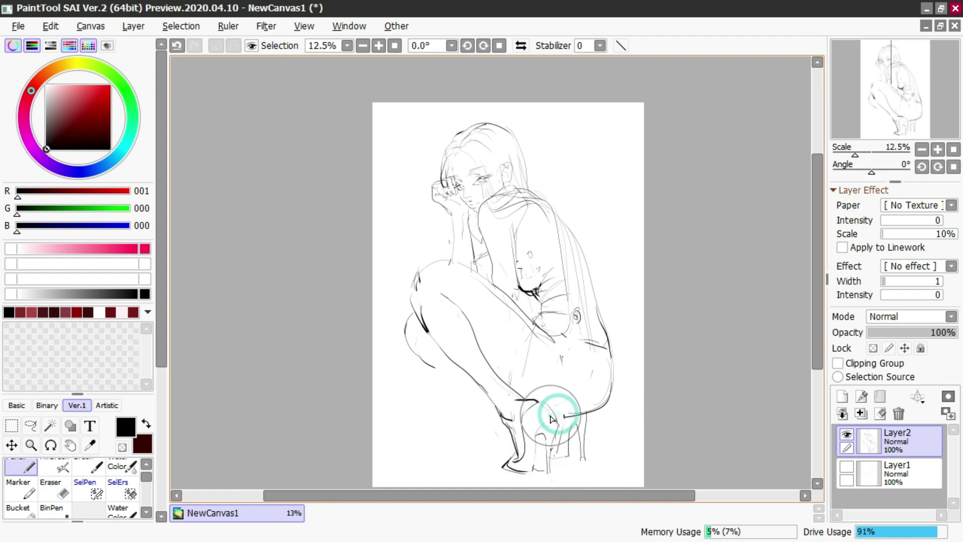
# Sketch the far leg's folded knee and calf with short curved lines below the front knee, undoing unwanted strokes
pyautogui.moveTo(411, 345); pyautogui.dragTo(468, 384)
pyautogui.hotkey('ctrl', 'z')
pyautogui.hotkey('ctrl', 'z')
pyautogui.moveTo(422, 347); pyautogui.dragTo(465, 379)
pyautogui.hotkey('ctrl', 'z')
pyautogui.moveTo(416, 342)
pyautogui.mouseDown()
pyautogui.moveTo(462, 377)
pyautogui.moveTo(433, 351)
pyautogui.moveTo(422, 362)
pyautogui.moveTo(429, 346)
pyautogui.moveTo(421, 326)
pyautogui.mouseUp()
pyautogui.hotkey('ctrl', 'z')
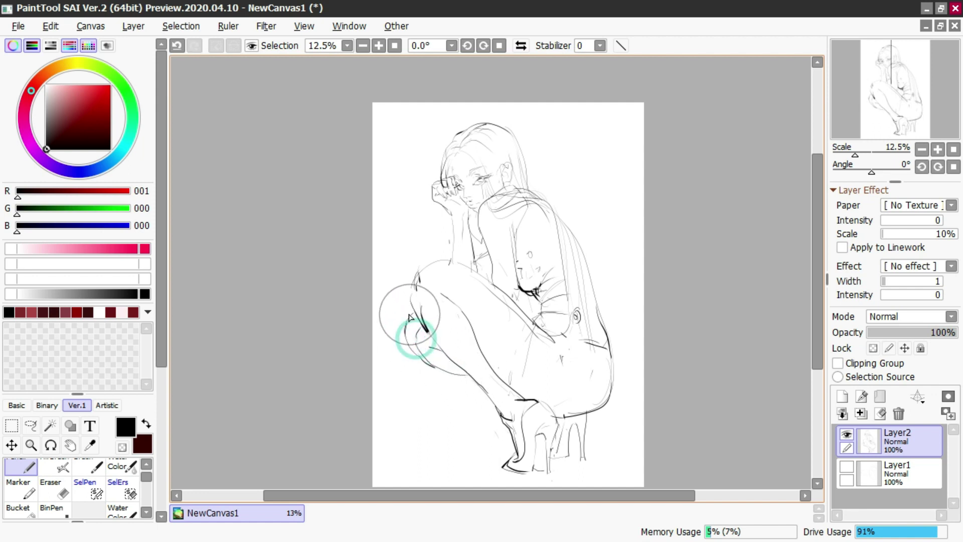
pyautogui.moveTo(461, 369)
pyautogui.mouseDown()
pyautogui.moveTo(507, 417)
pyautogui.moveTo(519, 456)
pyautogui.mouseUp()
pyautogui.hotkey('ctrl', 'z')
pyautogui.press('e')
pyautogui.press('n')
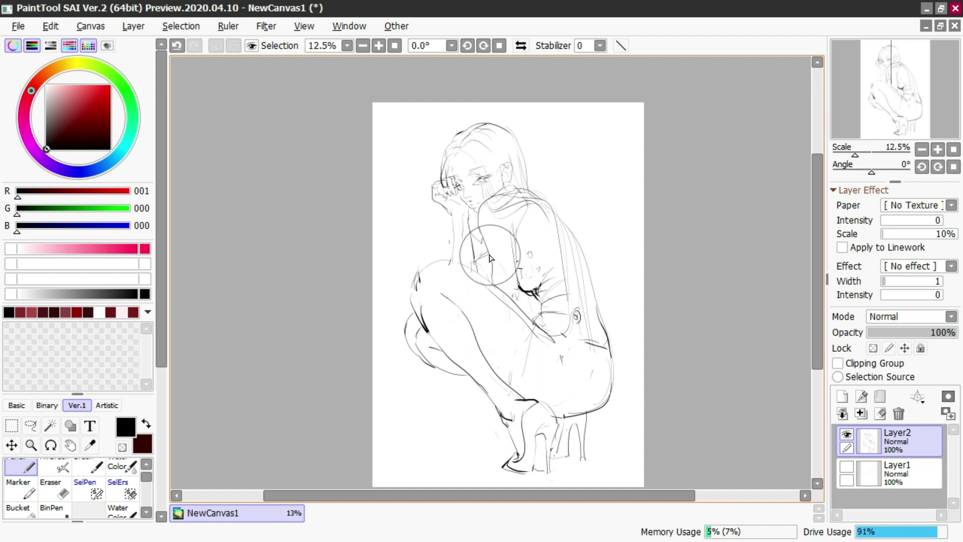
# Erase the rough lines between the chest and supporting forearm and redraw the upper arm's edge from shoulder to elbow
pyautogui.press('e')
pyautogui.press('n')
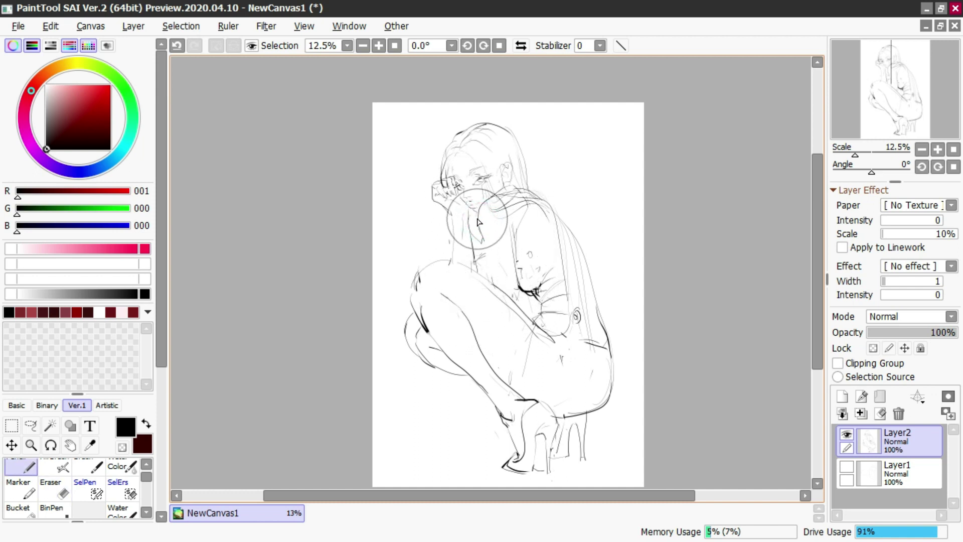
pyautogui.moveTo(516, 272); pyautogui.dragTo(518, 312)
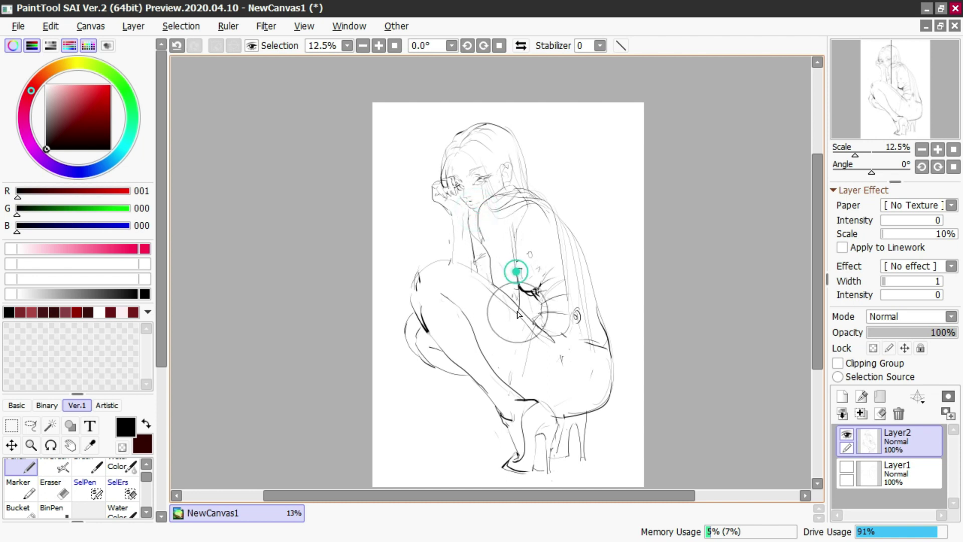
pyautogui.press('e')
pyautogui.click(477, 252)
pyautogui.press('n')
pyautogui.moveTo(475, 265); pyautogui.dragTo(485, 262)
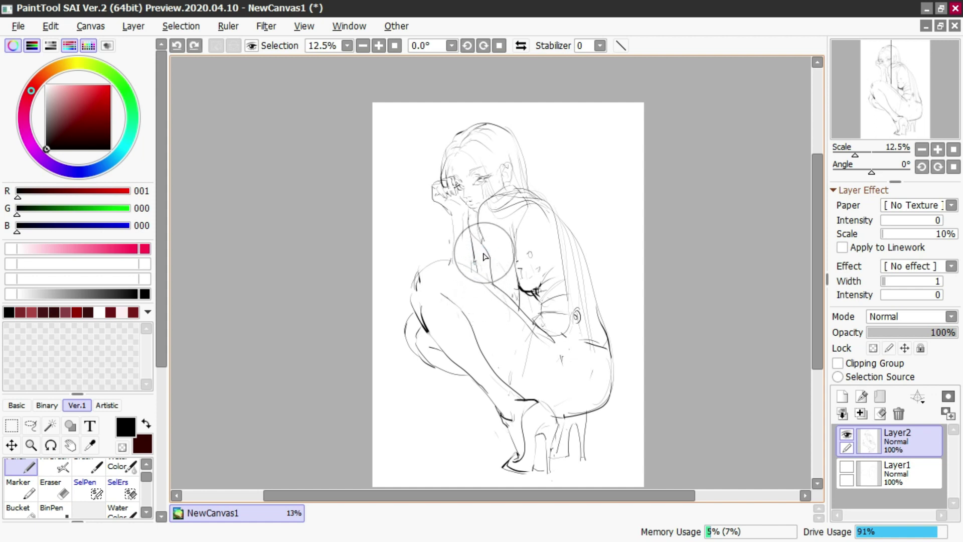
pyautogui.press('e')
pyautogui.click(482, 222)
pyautogui.press('n')
pyautogui.moveTo(488, 250); pyautogui.dragTo(489, 213)
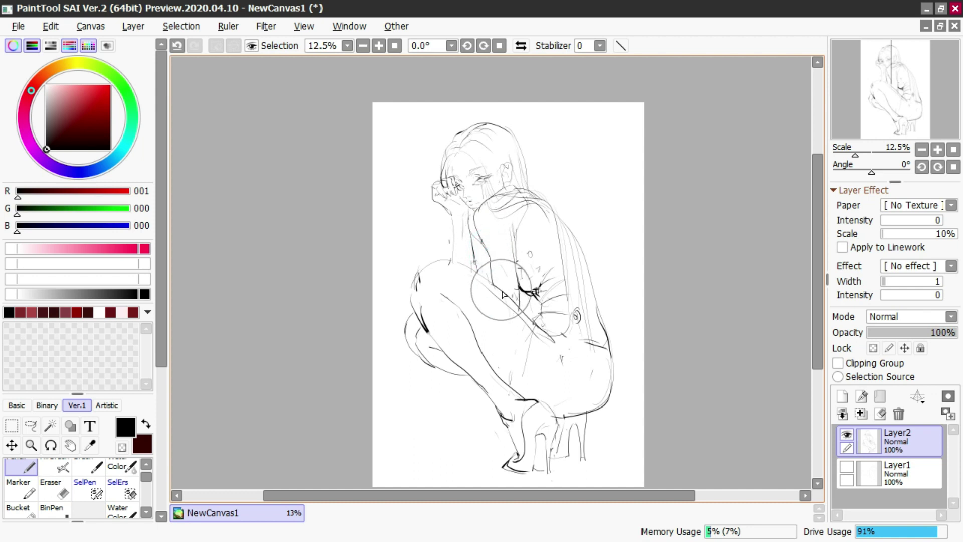
# Draw a short crease at the supporting elbow above the thigh and tidy the stray arm lines around it
pyautogui.click(478, 266)
pyautogui.press('m')
pyautogui.click(477, 270)
pyautogui.hotkey('ctrl', 'z')
pyautogui.click(478, 271)
pyautogui.click(478, 274)
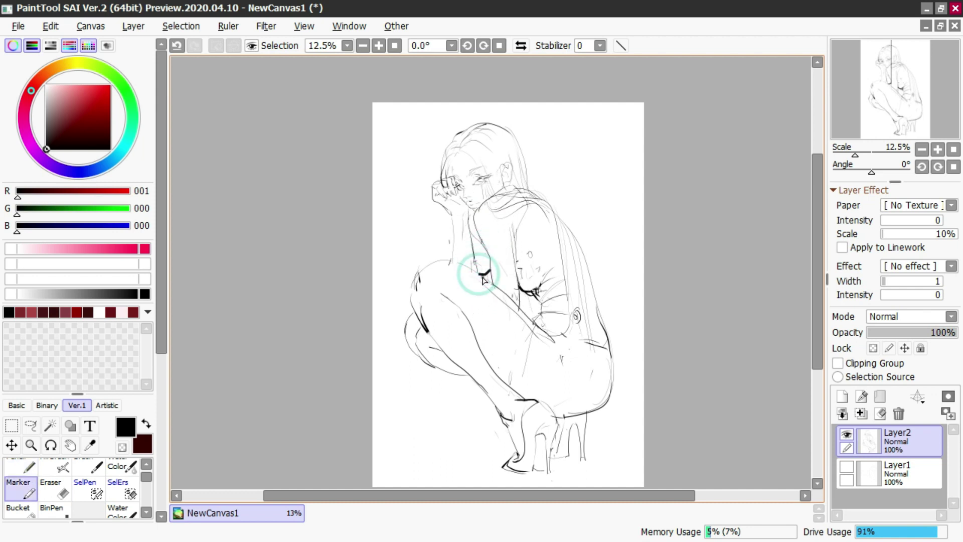
pyautogui.press('n')
pyautogui.hotkey('ctrl', 'z')
pyautogui.moveTo(480, 276); pyautogui.dragTo(480, 267)
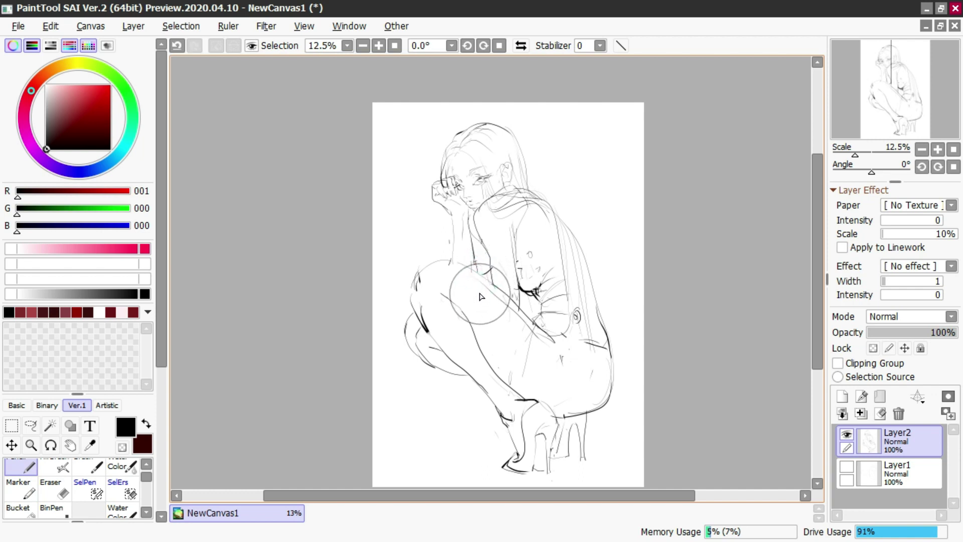
pyautogui.press('e')
pyautogui.click(468, 221)
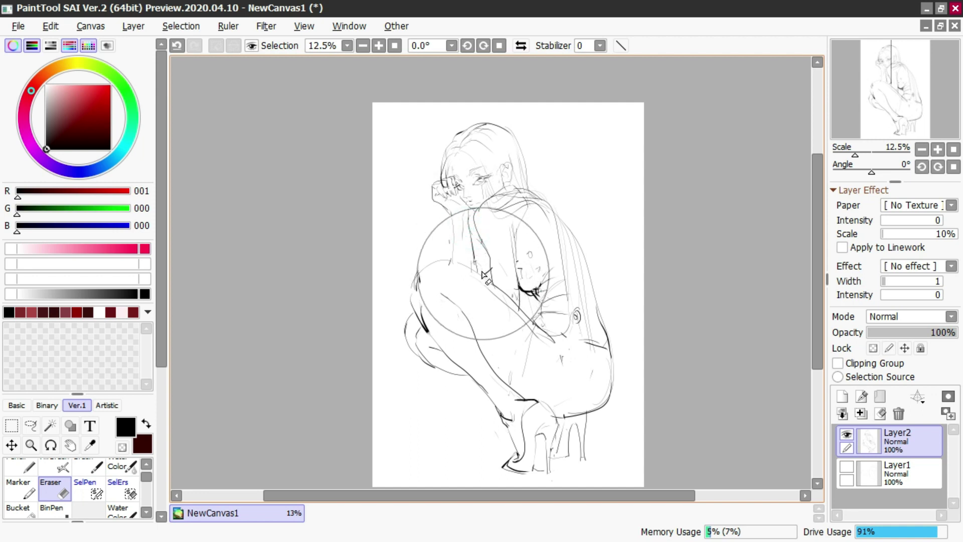
pyautogui.press('n')
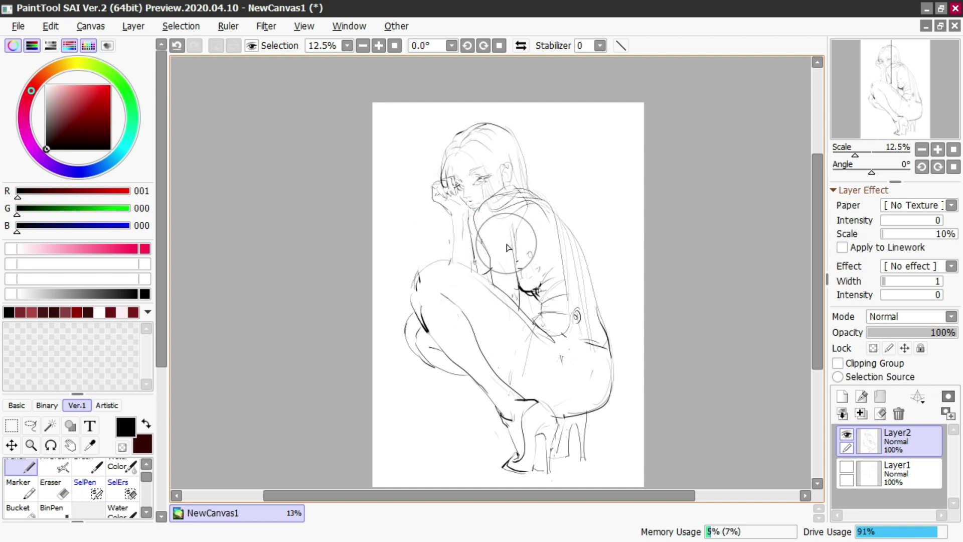
# Restate the back's outline with a darker line from the nape down over the shoulder blade toward the waist
pyautogui.moveTo(523, 189)
pyautogui.mouseDown()
pyautogui.moveTo(573, 230)
pyautogui.moveTo(550, 216)
pyautogui.moveTo(595, 288)
pyautogui.mouseUp()
pyautogui.moveTo(577, 250); pyautogui.dragTo(601, 314)
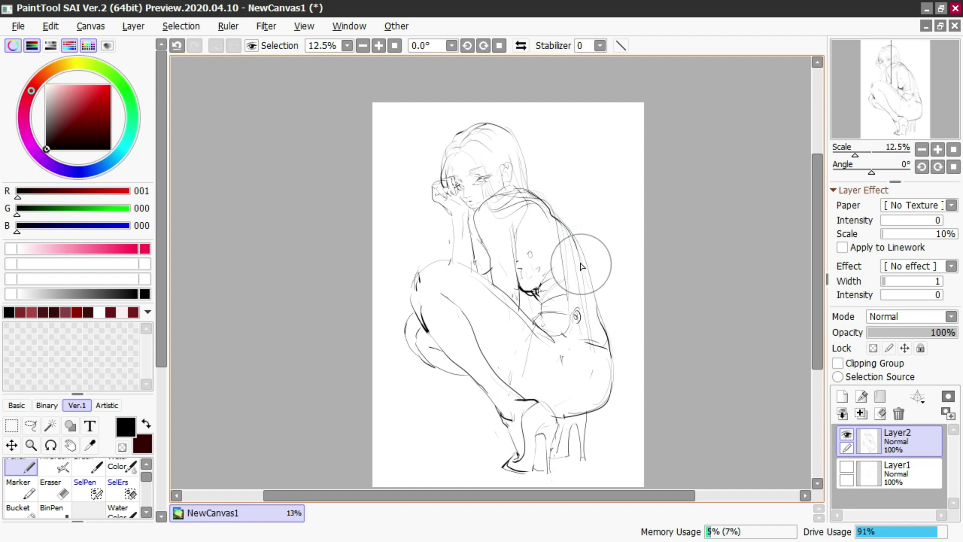
pyautogui.moveTo(576, 254)
pyautogui.mouseDown()
pyautogui.moveTo(577, 245)
pyautogui.moveTo(610, 348)
pyautogui.mouseUp()
pyautogui.hotkey('ctrl', 'z')
pyautogui.hotkey('ctrl', 'z')
pyautogui.moveTo(564, 226); pyautogui.dragTo(598, 296)
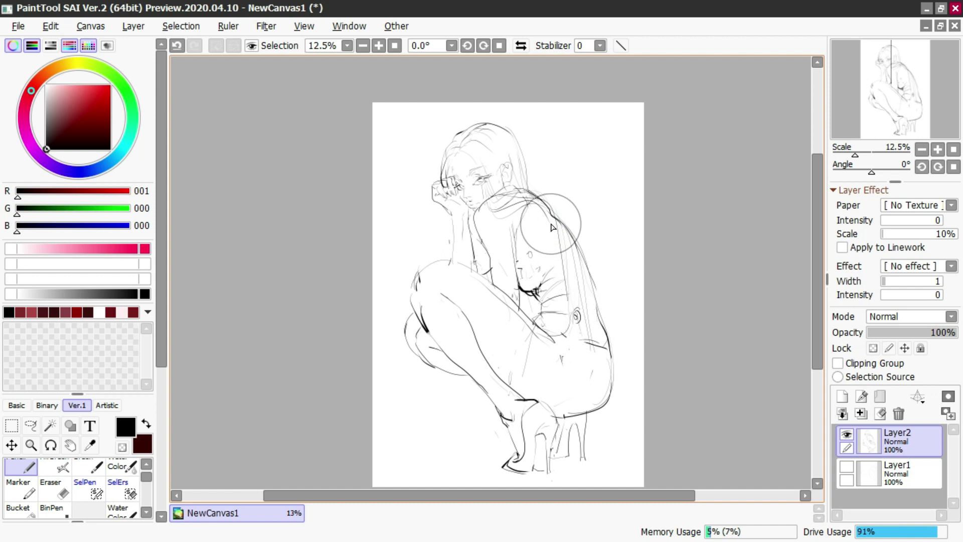
# Try a fuller outward curve for the lower back and buttock, erasing the old waist contour inside it
pyautogui.moveTo(574, 242); pyautogui.dragTo(611, 357)
pyautogui.hotkey('ctrl', 'z')
pyautogui.moveTo(577, 249); pyautogui.dragTo(606, 422)
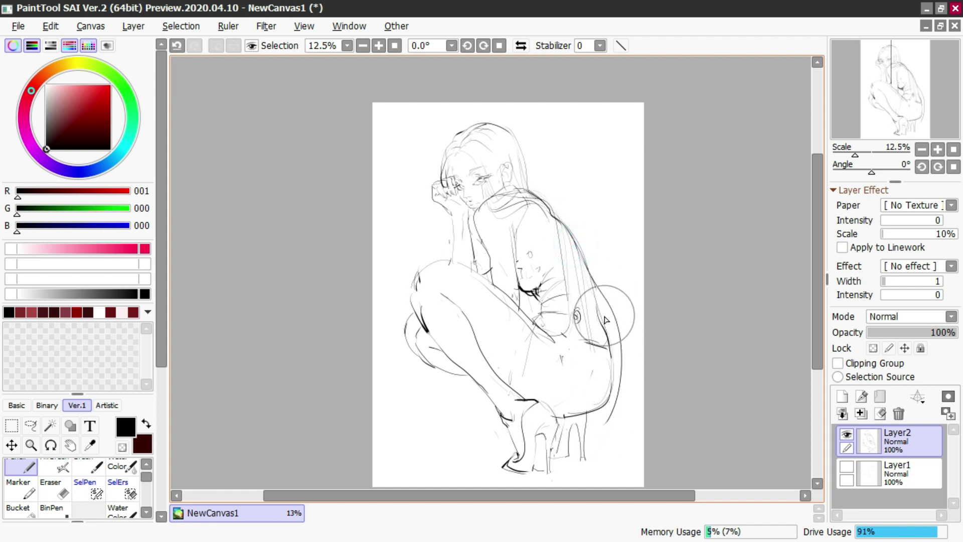
pyautogui.hotkey('ctrl', 'z')
pyautogui.moveTo(557, 218); pyautogui.dragTo(609, 379)
pyautogui.hotkey('ctrl', 'z')
pyautogui.moveTo(555, 217); pyautogui.dragTo(591, 425)
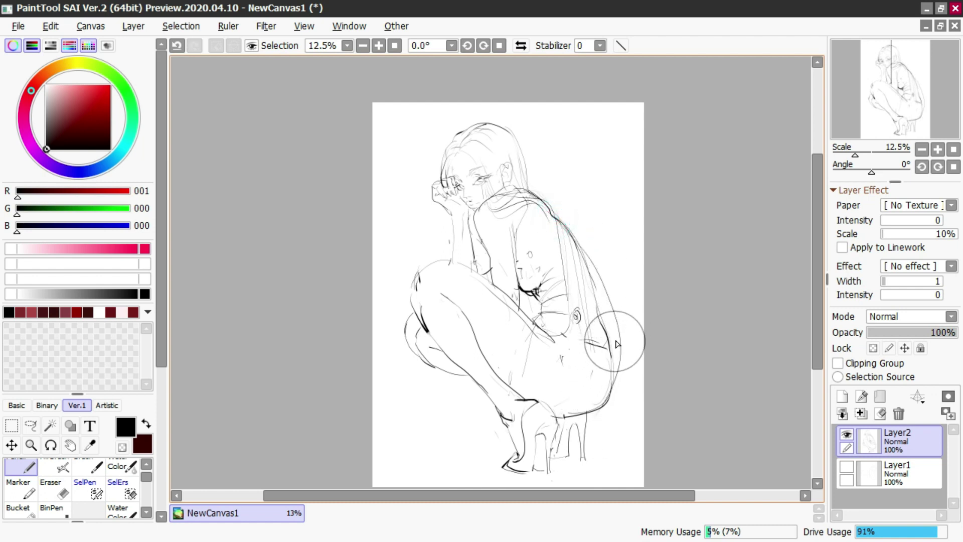
pyautogui.moveTo(612, 366); pyautogui.dragTo(555, 408)
pyautogui.hotkey('ctrl', 'z')
pyautogui.press('e')
pyautogui.moveTo(585, 283); pyautogui.dragTo(605, 363)
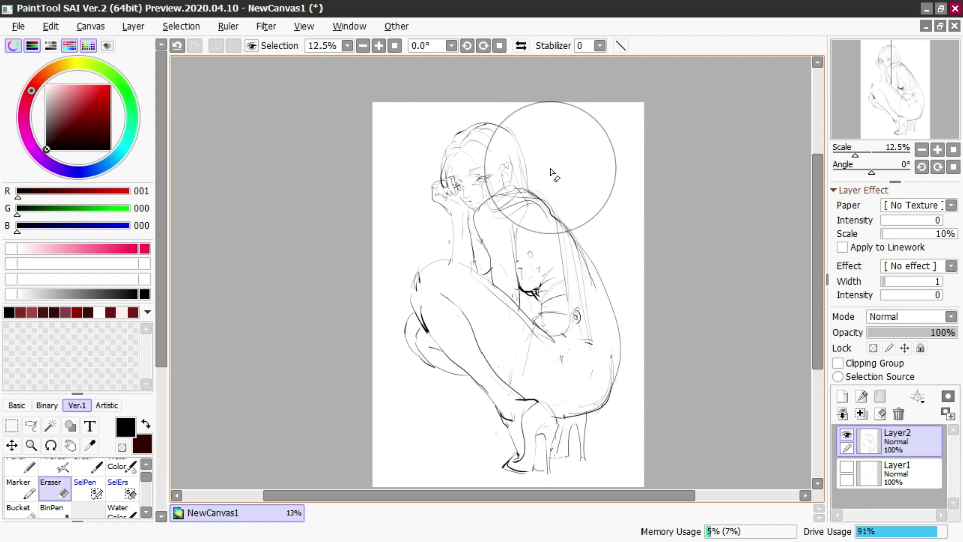
pyautogui.click(521, 46)
pyautogui.click(521, 46)
pyautogui.hotkey('ctrl', 'z')
# Redraw the lower back and the rounded buttock contour along the original silhouette down to the heel
pyautogui.press('n')
pyautogui.moveTo(603, 339)
pyautogui.mouseDown()
pyautogui.moveTo(593, 408)
pyautogui.moveTo(551, 412)
pyautogui.mouseUp()
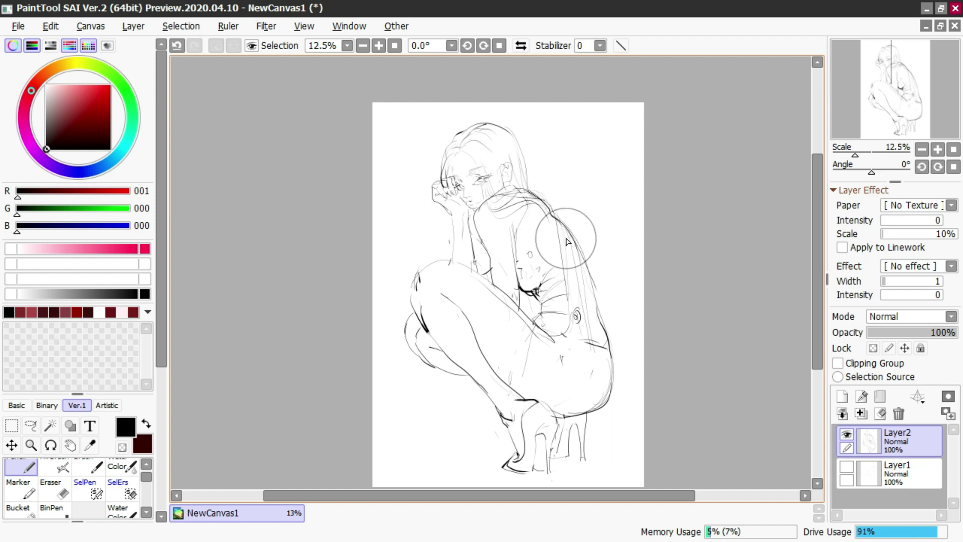
pyautogui.moveTo(569, 239)
pyautogui.mouseDown()
pyautogui.moveTo(608, 279)
pyautogui.moveTo(614, 343)
pyautogui.mouseUp()
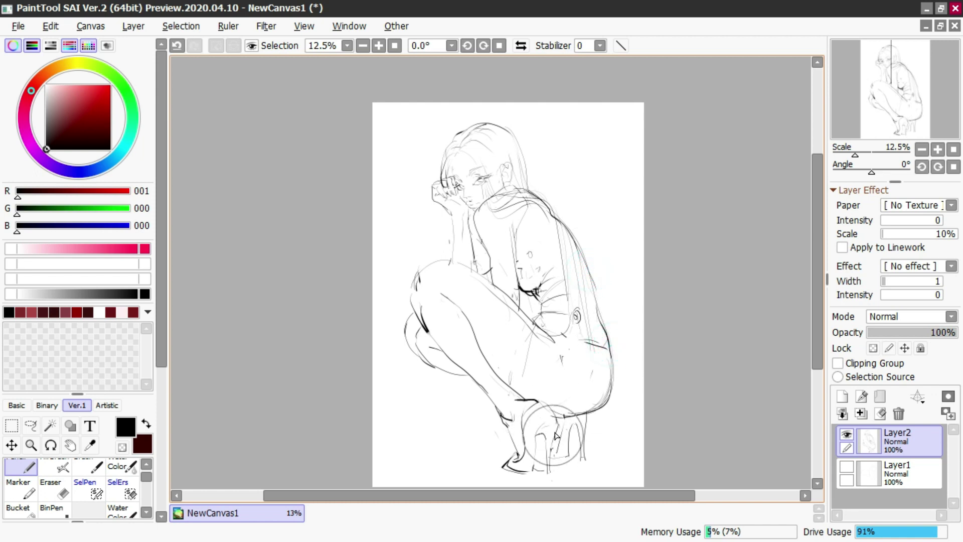
# Erase the rough inner lines of the front foot and redraw the ankle and heel edges below the shin
pyautogui.moveTo(568, 447)
pyautogui.mouseDown()
pyautogui.moveTo(572, 457)
pyautogui.moveTo(557, 450)
pyautogui.moveTo(568, 433)
pyautogui.mouseUp()
pyautogui.hotkey('ctrl', 'z')
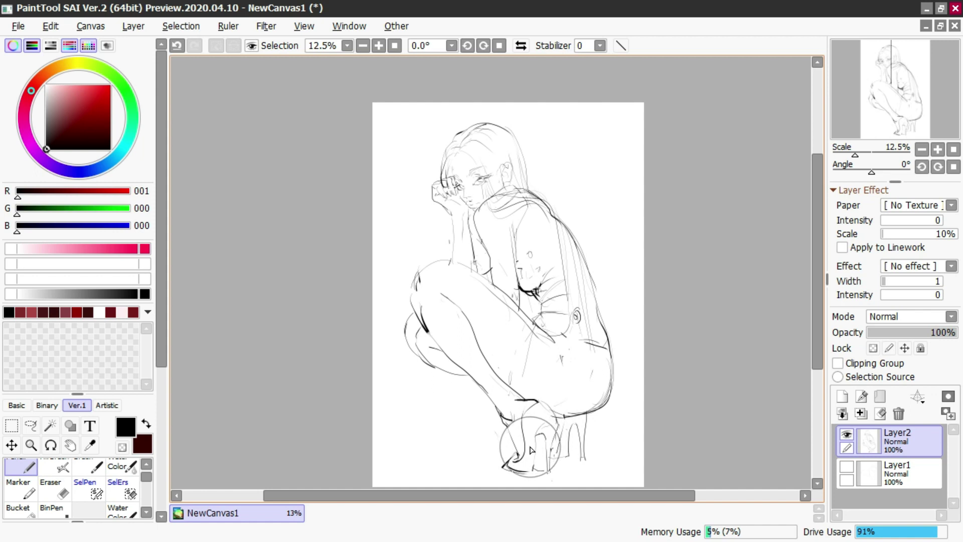
pyautogui.press('e')
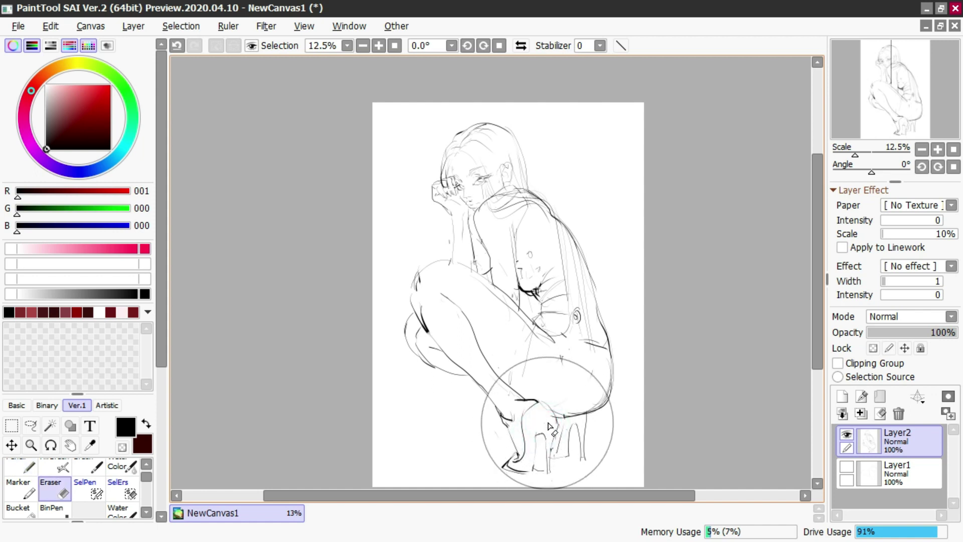
pyautogui.moveTo(535, 416)
pyautogui.mouseDown()
pyautogui.moveTo(544, 397)
pyautogui.moveTo(523, 415)
pyautogui.mouseUp()
pyautogui.press('n')
pyautogui.hotkey('ctrl', 'z')
pyautogui.click(525, 410)
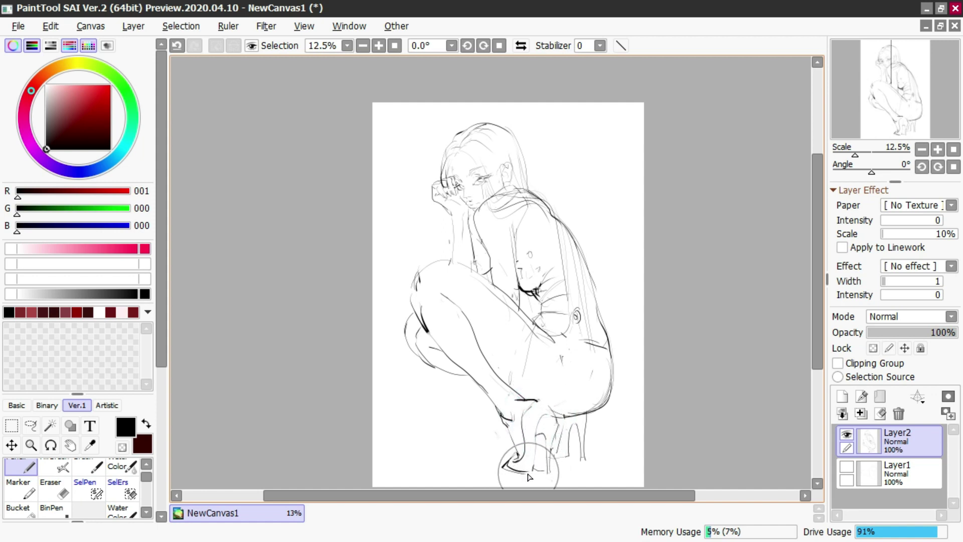
pyautogui.press('e')
pyautogui.moveTo(532, 445); pyautogui.dragTo(542, 433)
pyautogui.press('n')
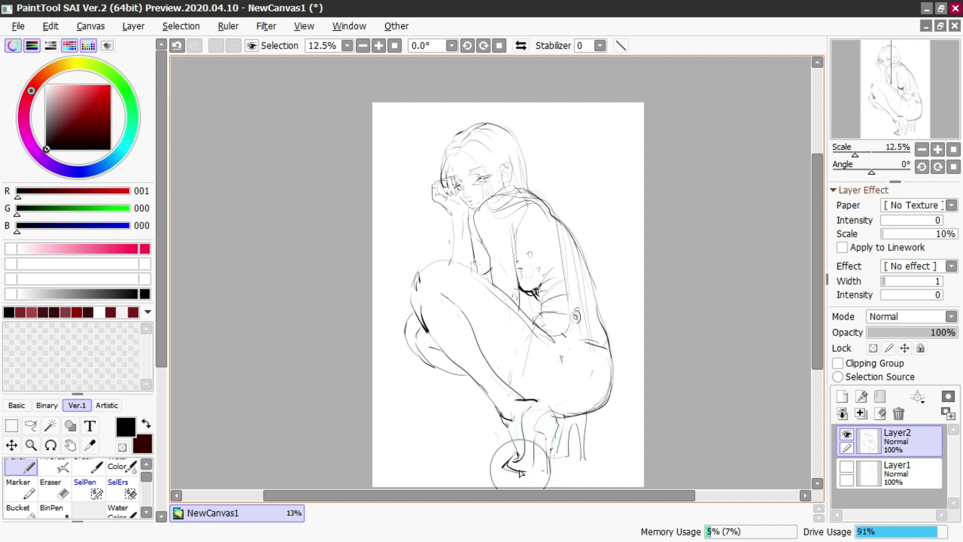
# Set the stroke stabilizer to S-1, redraw the heel's rounded top, and erase the lines inside it
pyautogui.click(593, 46)
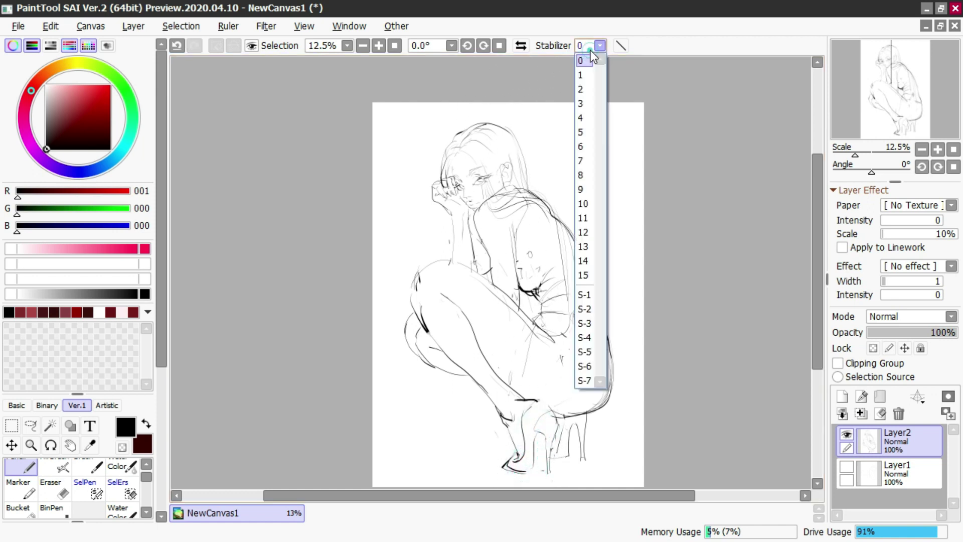
pyautogui.click(590, 299)
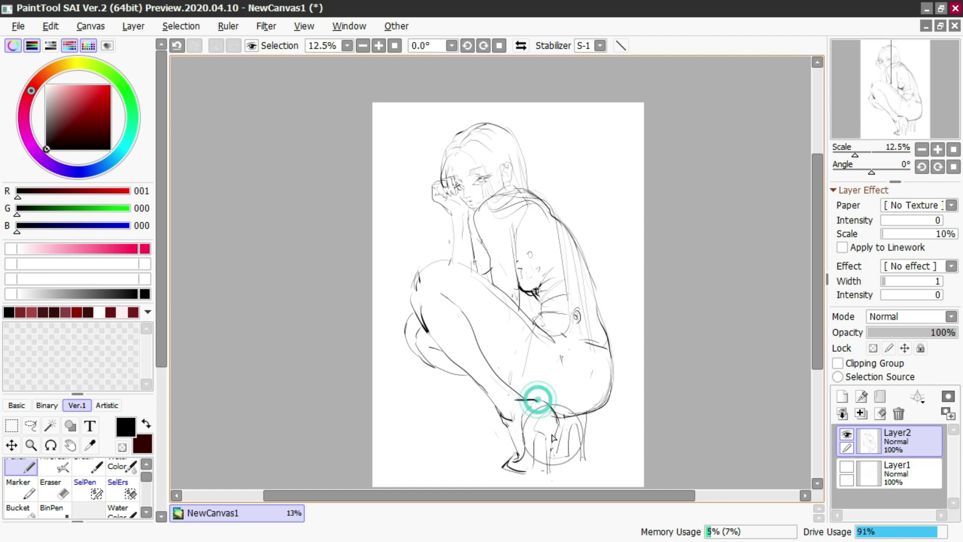
pyautogui.press('e')
pyautogui.moveTo(540, 424)
pyautogui.mouseDown()
pyautogui.moveTo(549, 430)
pyautogui.moveTo(546, 417)
pyautogui.moveTo(534, 443)
pyautogui.moveTo(546, 450)
pyautogui.mouseUp()
pyautogui.press('n')
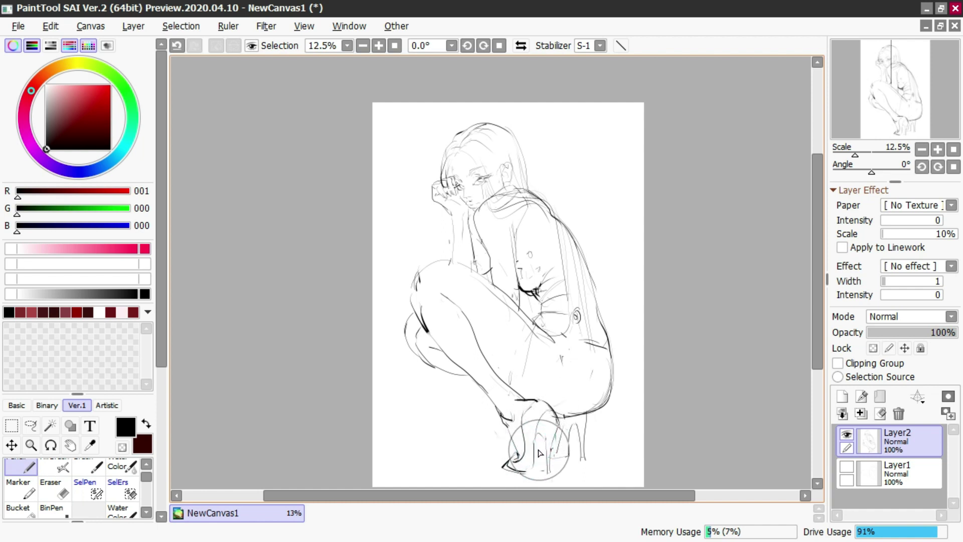
# Try redrawing the front foot's inner arch and sole, erasing the rough lines between the ankle and toes
pyautogui.press('e')
pyautogui.moveTo(533, 437)
pyautogui.mouseDown()
pyautogui.moveTo(505, 473)
pyautogui.moveTo(528, 464)
pyautogui.mouseUp()
pyautogui.press('n')
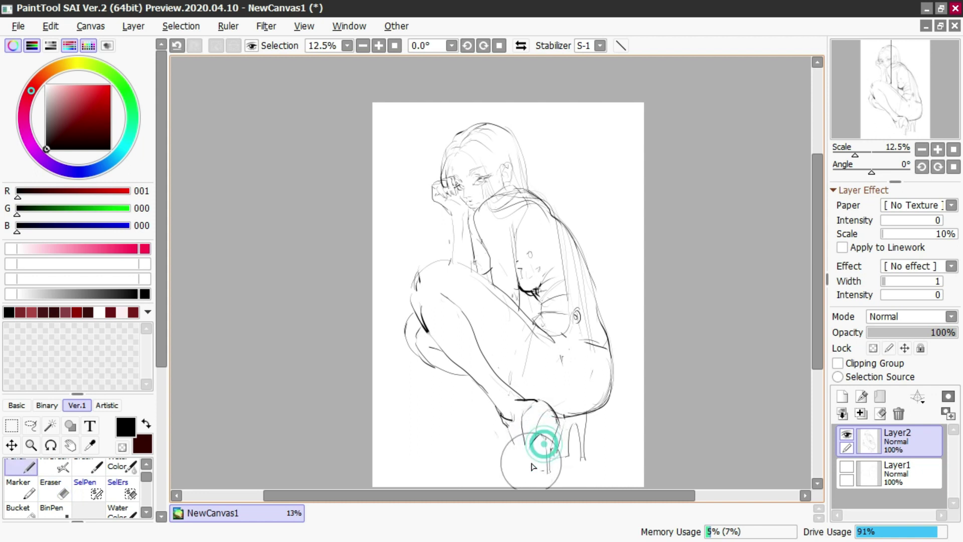
pyautogui.press('e')
pyautogui.moveTo(541, 420); pyautogui.dragTo(521, 458)
pyautogui.press('n')
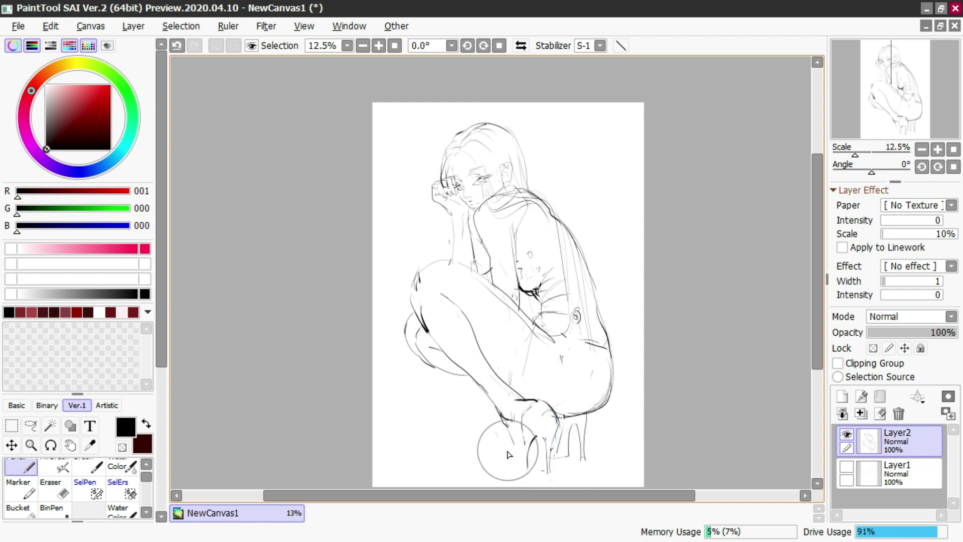
pyautogui.press('e')
pyautogui.moveTo(524, 421)
pyautogui.mouseDown()
pyautogui.moveTo(524, 442)
pyautogui.moveTo(527, 422)
pyautogui.mouseUp()
pyautogui.press('n')
# Set the stroke stabilizer to 0 and erase the rough heel and front foot lines below the ankle
pyautogui.click(598, 47)
pyautogui.click(583, 60)
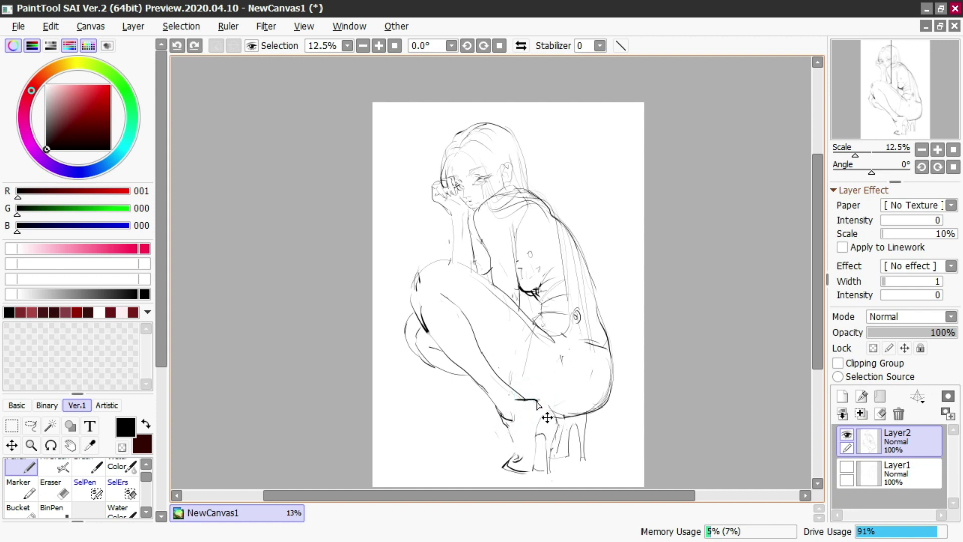
pyautogui.press('e')
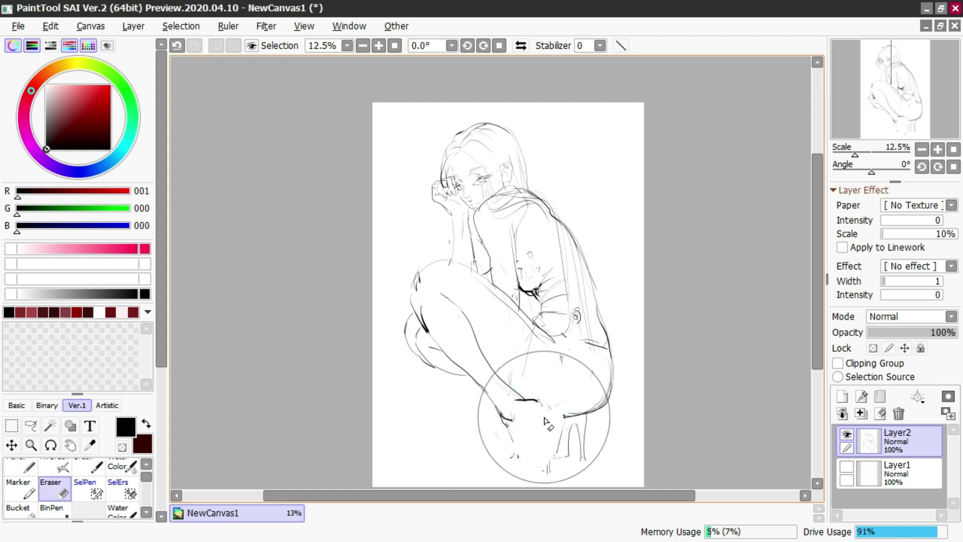
pyautogui.press('n')
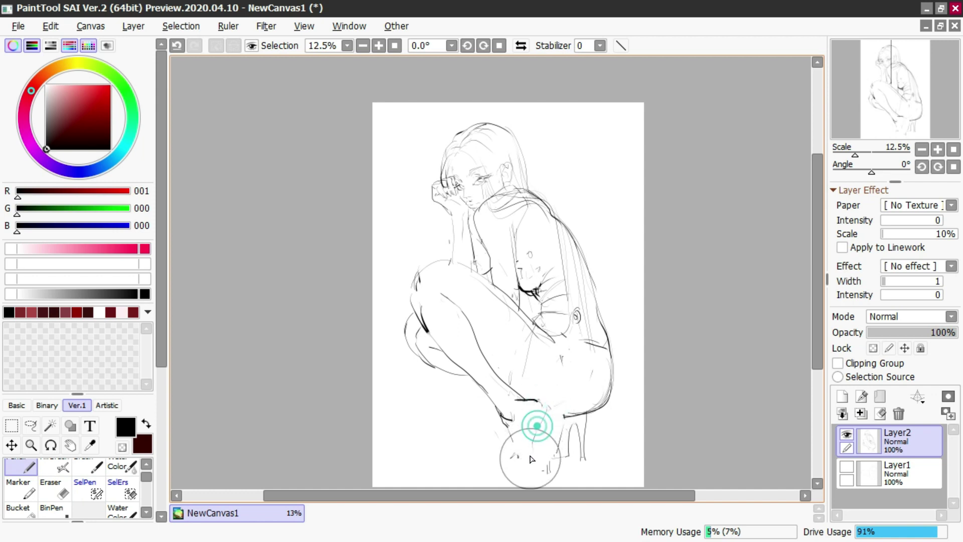
pyautogui.press('e')
pyautogui.moveTo(502, 419); pyautogui.dragTo(507, 419)
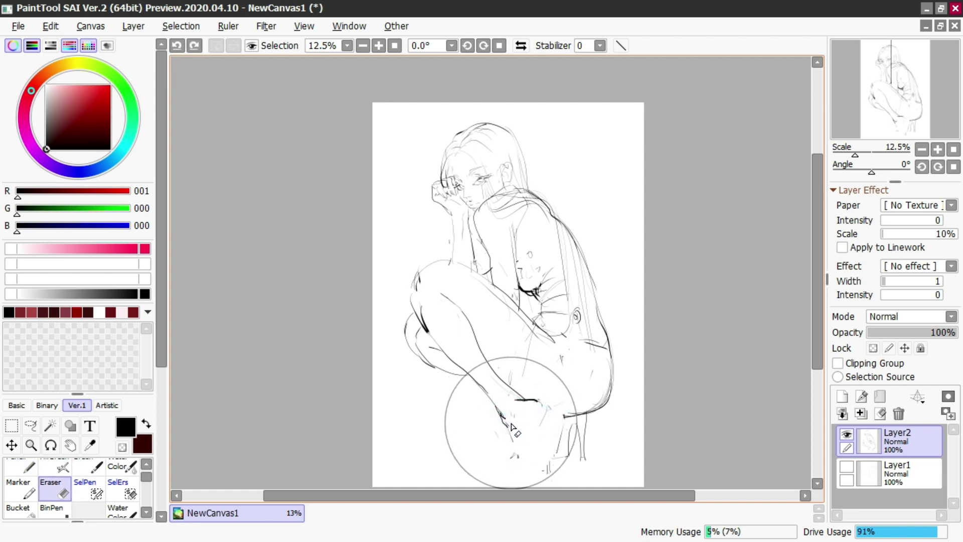
pyautogui.press('n')
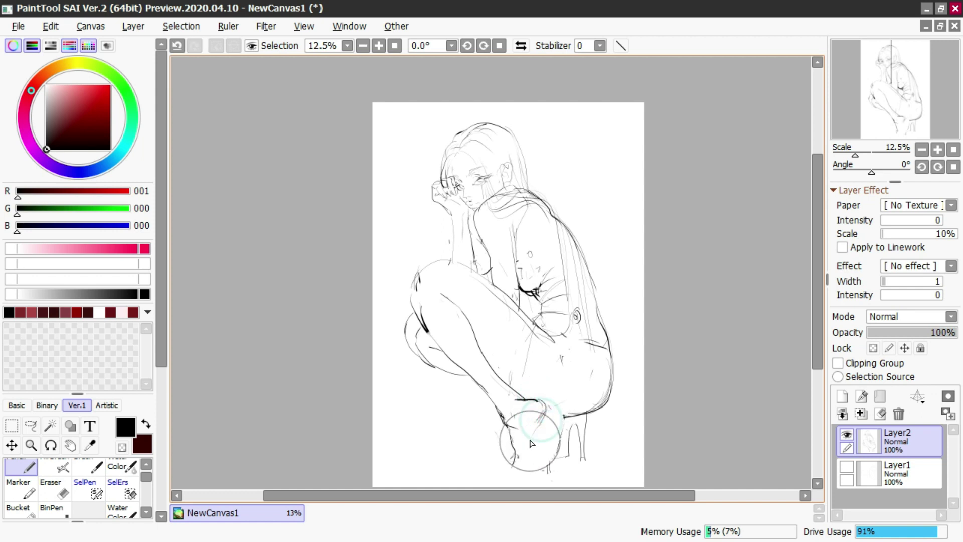
# Redraw the front foot's ankle edge and the back contour of its heel, erasing the leftover strokes
pyautogui.press('e')
pyautogui.moveTo(510, 451); pyautogui.dragTo(510, 441)
pyautogui.press('n')
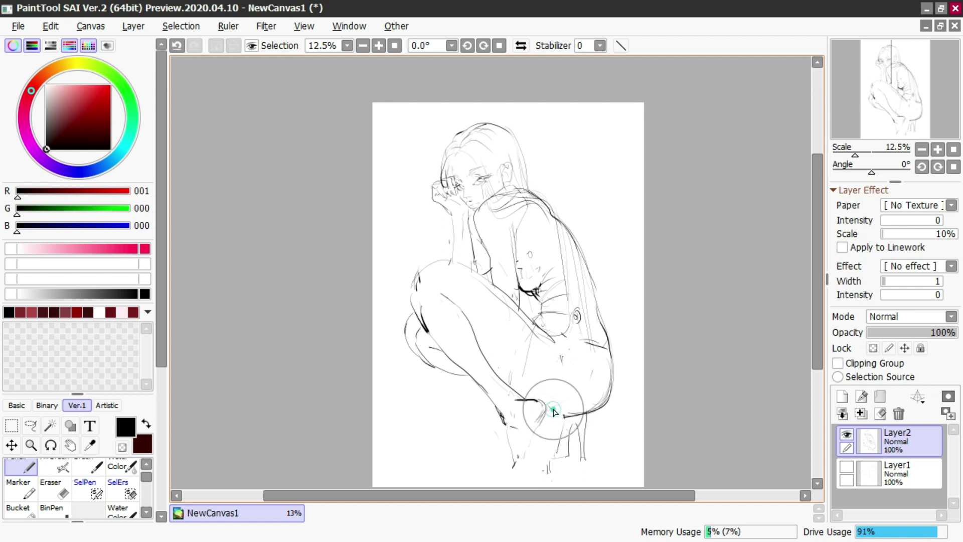
pyautogui.press('e')
pyautogui.moveTo(555, 423)
pyautogui.mouseDown()
pyautogui.moveTo(543, 472)
pyautogui.moveTo(565, 431)
pyautogui.moveTo(558, 459)
pyautogui.mouseUp()
pyautogui.press('n')
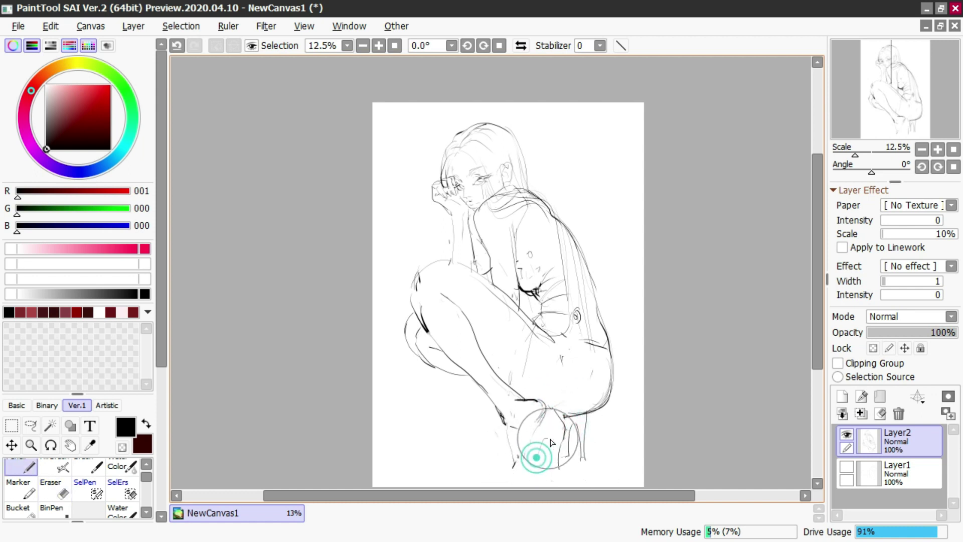
# Move the whole figure slightly up on the canvas and sketch the front shoe's arch and stiletto heel
pyautogui.moveTo(554, 427)
pyautogui.keyDown('ctrl'); pyautogui.mouseDown()
pyautogui.moveTo(551, 408)
pyautogui.moveTo(547, 459)
pyautogui.mouseUp(); pyautogui.keyUp('ctrl')
pyautogui.press('e')
pyautogui.press('n')
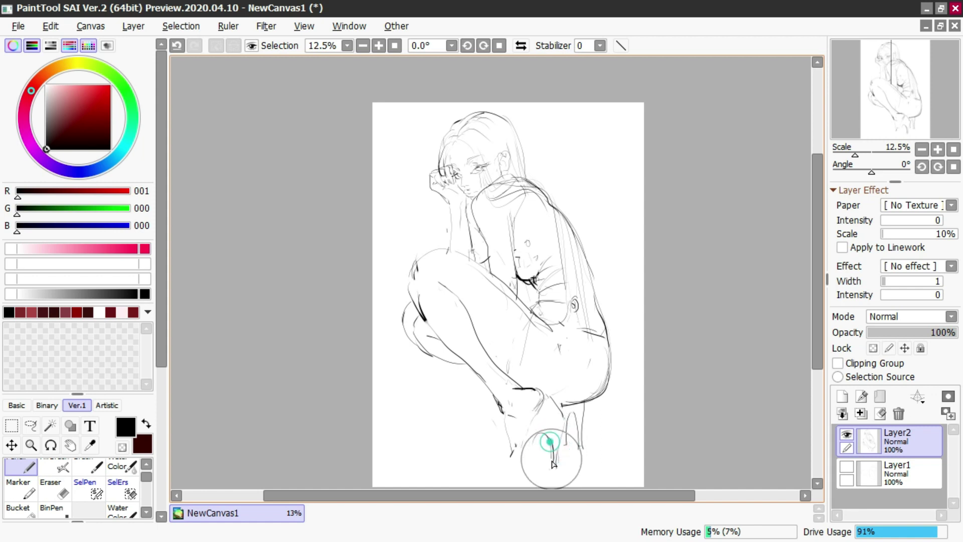
pyautogui.moveTo(549, 447)
pyautogui.mouseDown()
pyautogui.moveTo(555, 461)
pyautogui.moveTo(552, 453)
pyautogui.mouseUp()
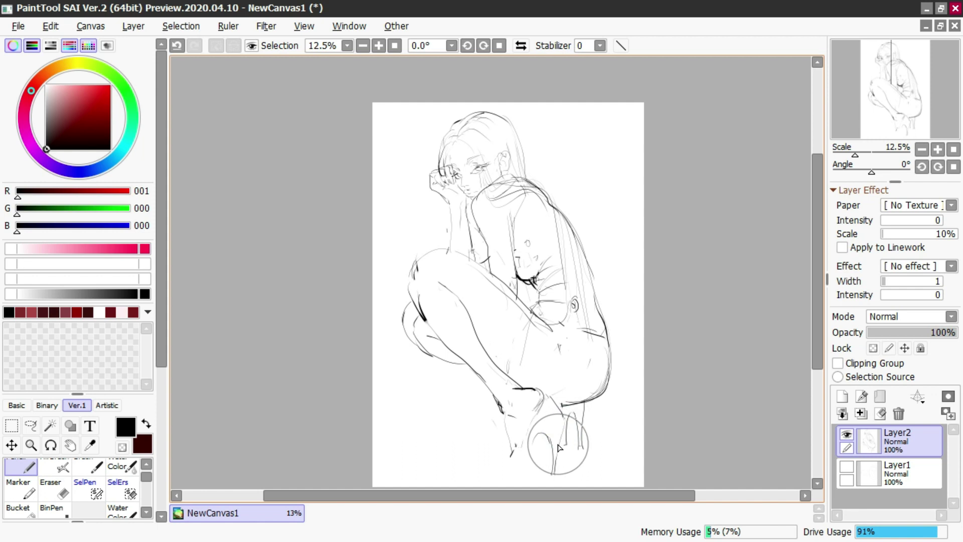
pyautogui.moveTo(546, 447)
pyautogui.mouseDown()
pyautogui.moveTo(542, 433)
pyautogui.moveTo(548, 439)
pyautogui.mouseUp()
pyautogui.press('e')
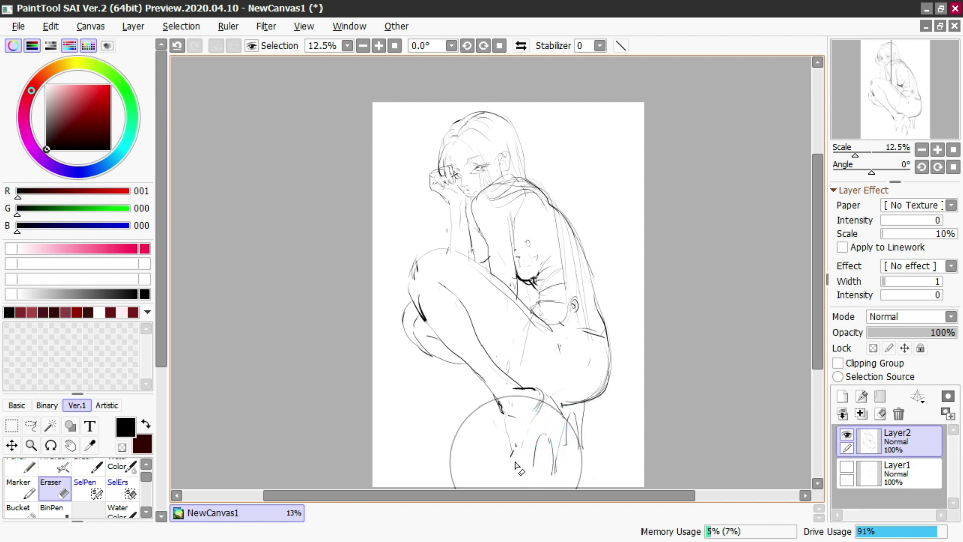
# Try a rounded toe outline for the front shoe, undoing and erasing the strokes
pyautogui.hotkey('ctrl', 'z')
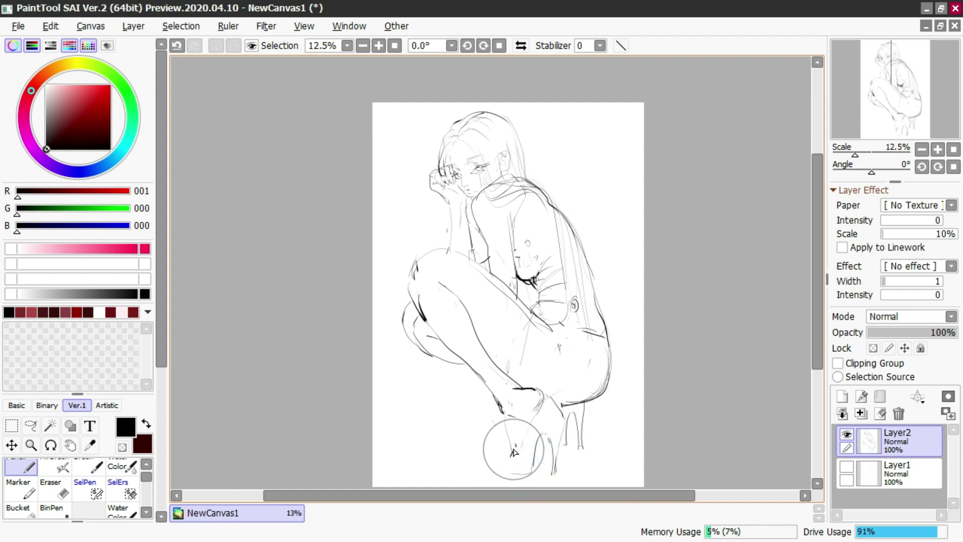
pyautogui.moveTo(508, 460); pyautogui.dragTo(528, 479)
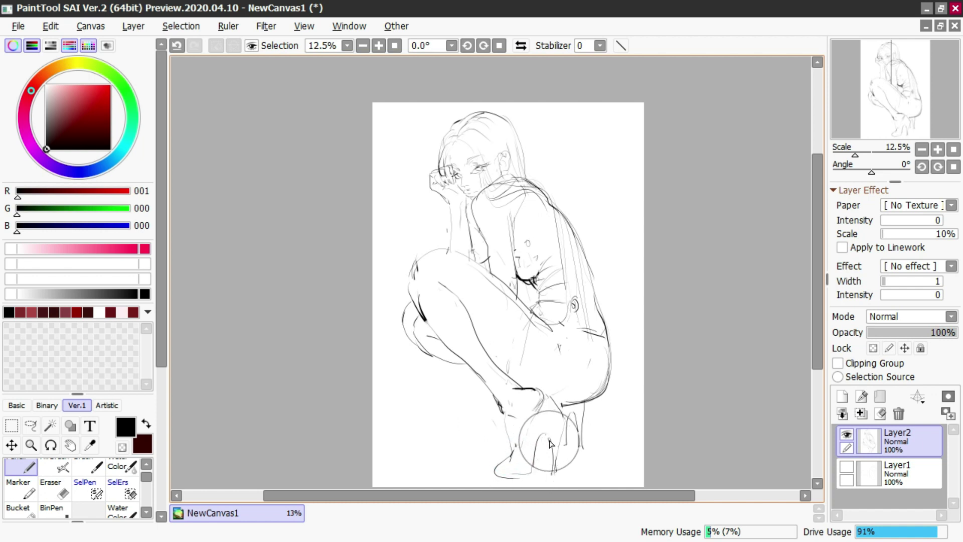
pyautogui.press('e')
pyautogui.press('n')
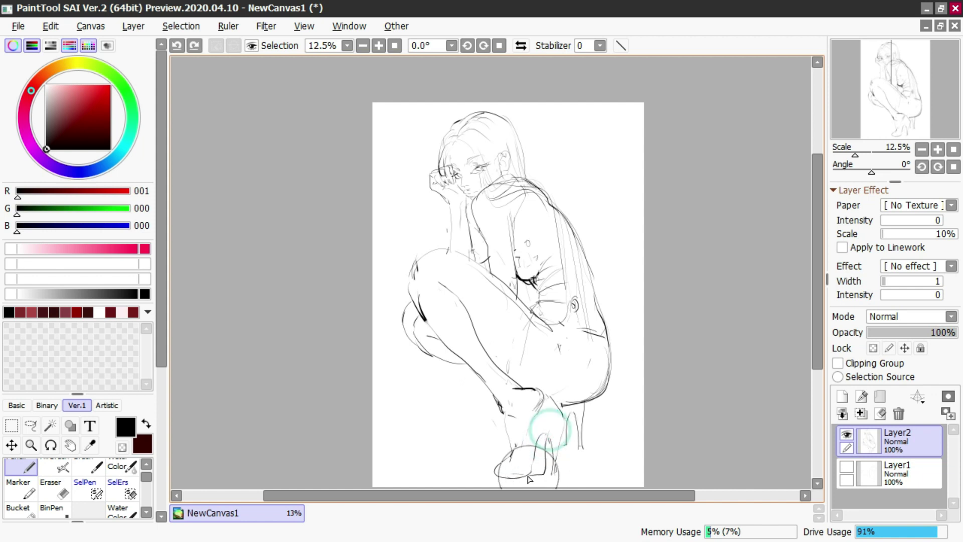
pyautogui.hotkey('ctrl', 'z')
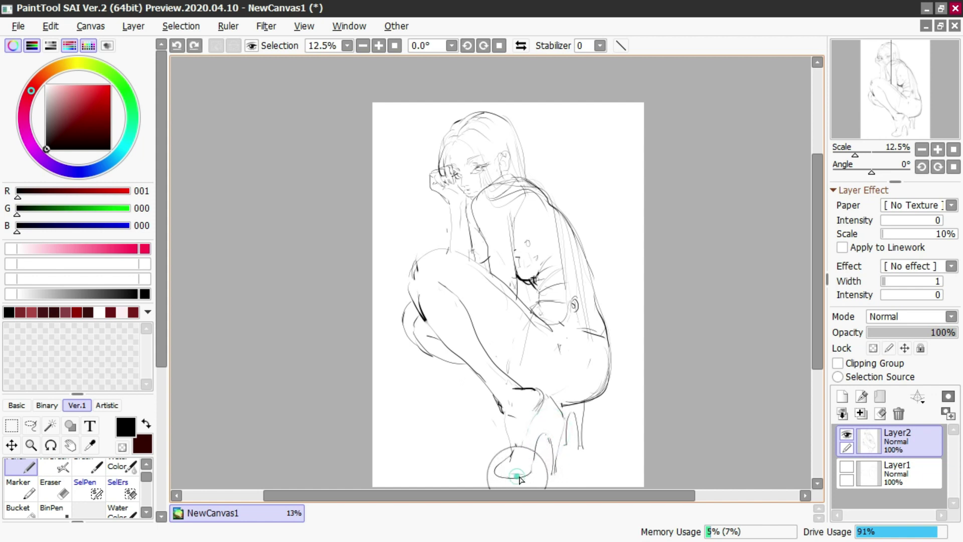
pyautogui.hotkey('ctrl', 'z')
pyautogui.press('e')
pyautogui.moveTo(507, 459)
pyautogui.mouseDown()
pyautogui.moveTo(496, 473)
pyautogui.moveTo(507, 467)
pyautogui.mouseUp()
pyautogui.press('n')
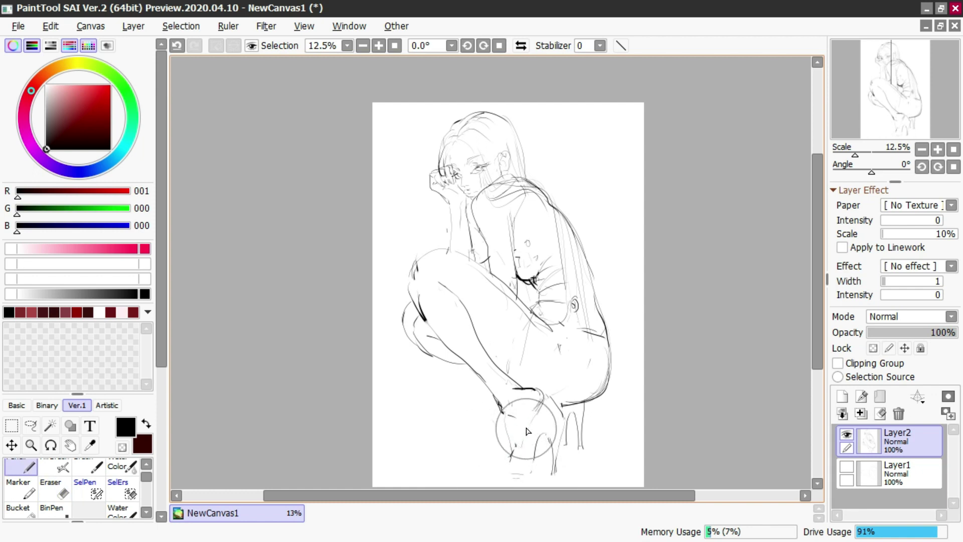
# Erase the front foot's rough heel contour and redraw the instep as one bold curve from ankle to toes
pyautogui.press('e')
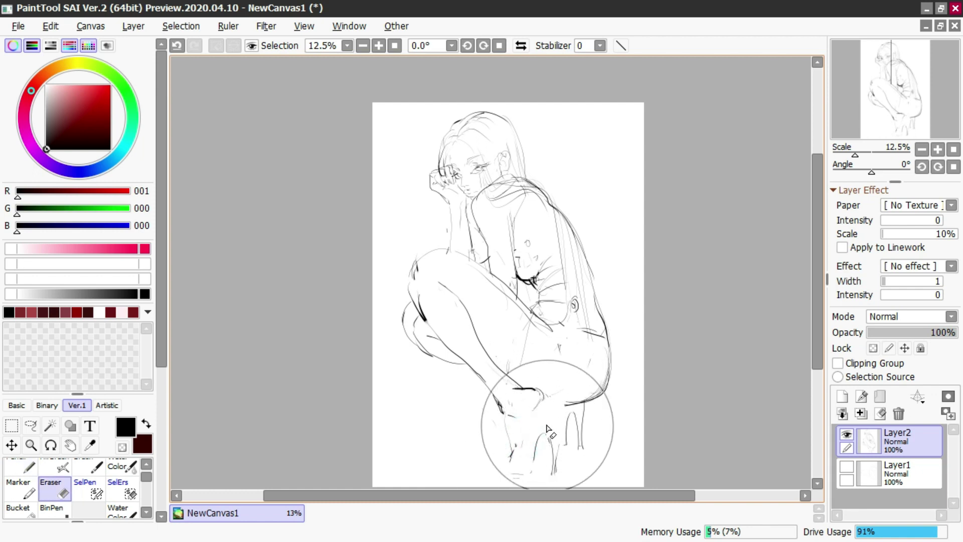
pyautogui.press('n')
pyautogui.moveTo(550, 398); pyautogui.dragTo(514, 466)
pyautogui.hotkey('ctrl', 'z')
pyautogui.moveTo(558, 404)
pyautogui.mouseDown()
pyautogui.moveTo(531, 420)
pyautogui.moveTo(526, 452)
pyautogui.moveTo(554, 408)
pyautogui.moveTo(519, 441)
pyautogui.mouseUp()
pyautogui.hotkey('ctrl', 'z')
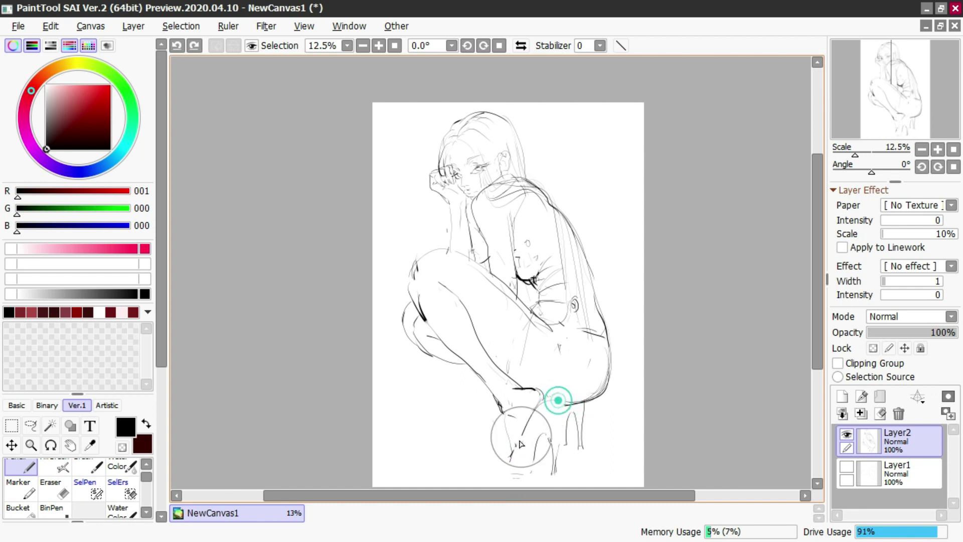
pyautogui.hotkey('ctrl', 'z')
pyautogui.moveTo(556, 398); pyautogui.dragTo(505, 466)
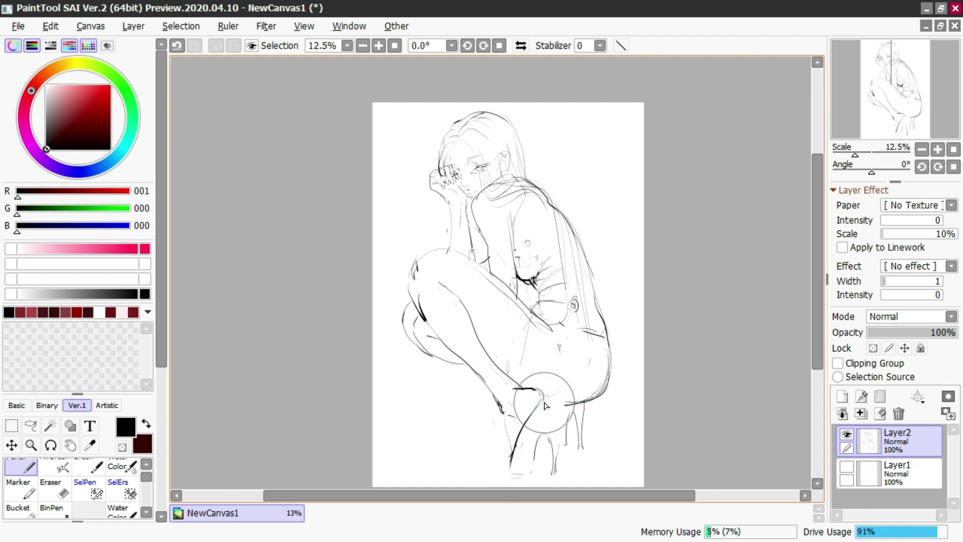
# Redraw the rounded back of the front shoe's heel and extend the stiletto down to its tip
pyautogui.moveTo(555, 400)
pyautogui.mouseDown()
pyautogui.moveTo(560, 435)
pyautogui.moveTo(545, 398)
pyautogui.moveTo(569, 424)
pyautogui.moveTo(563, 412)
pyautogui.moveTo(557, 461)
pyautogui.moveTo(550, 436)
pyautogui.moveTo(552, 477)
pyautogui.moveTo(543, 432)
pyautogui.moveTo(551, 471)
pyautogui.mouseUp()
pyautogui.hotkey('ctrl', 'z')
pyautogui.press('e')
pyautogui.press('n')
pyautogui.hotkey('ctrl', 'z')
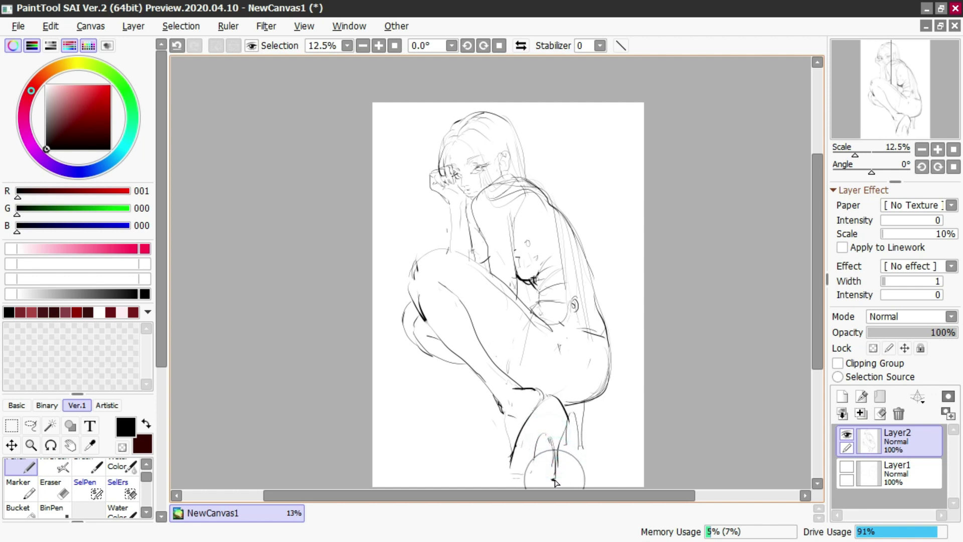
pyautogui.hotkey('ctrl', 'z')
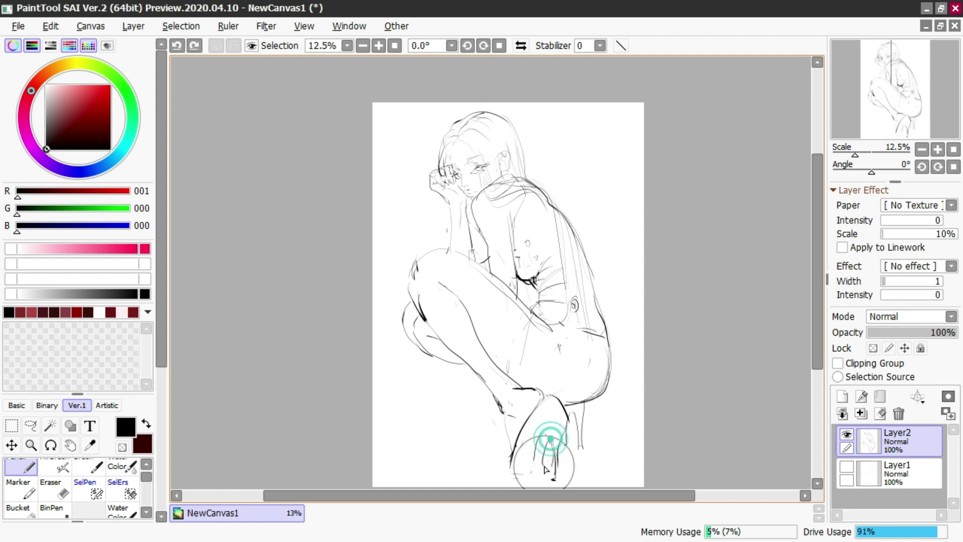
# Erase the rough arch strokes between the front shoe's sole and its stiletto
pyautogui.press('e')
pyautogui.moveTo(544, 430); pyautogui.dragTo(539, 461)
pyautogui.press('n')
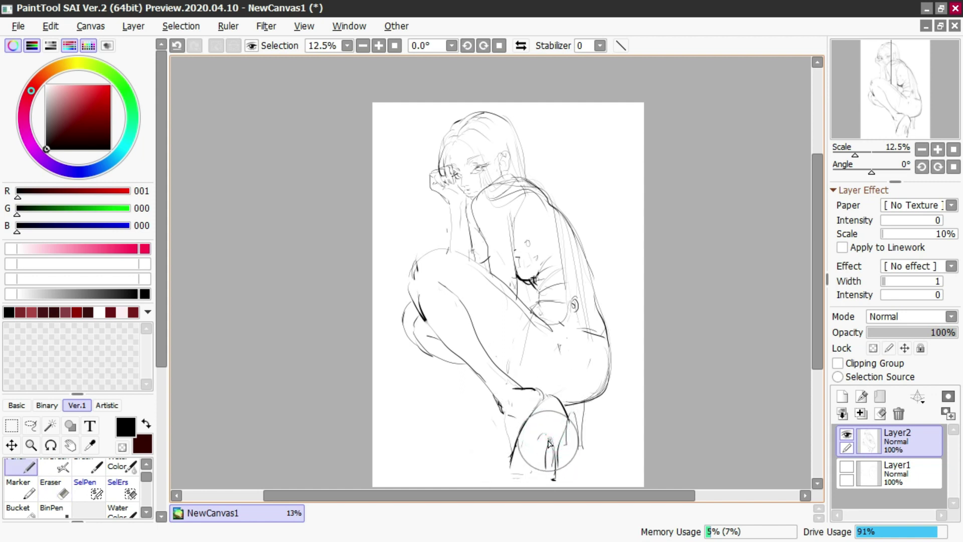
pyautogui.hotkey('ctrl', 'z')
pyautogui.press('e')
pyautogui.moveTo(545, 437); pyautogui.dragTo(540, 459)
pyautogui.press('n')
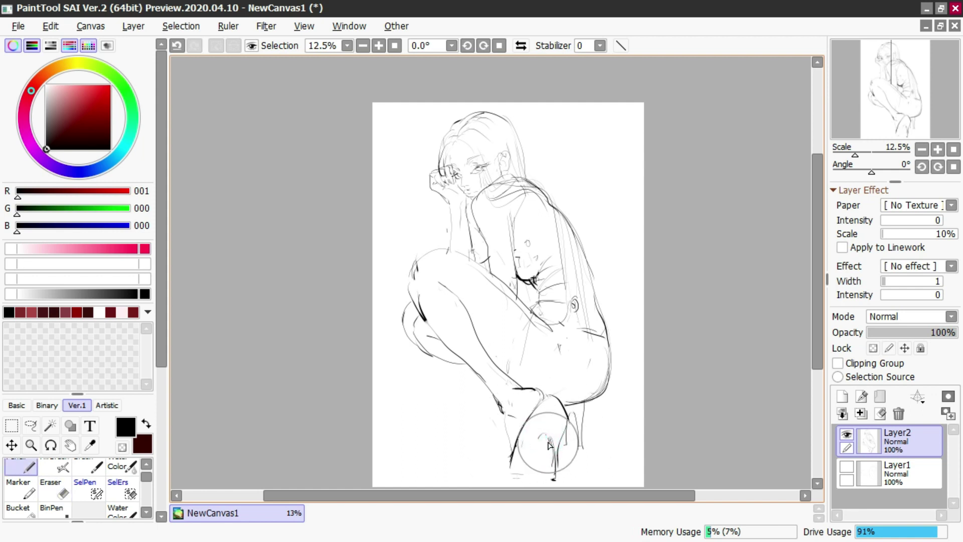
# Draw the front shoe's sole and curved arch, and define the inner edge of the stiletto
pyautogui.hotkey('ctrl', 'z')
pyautogui.moveTo(543, 403); pyautogui.dragTo(510, 457)
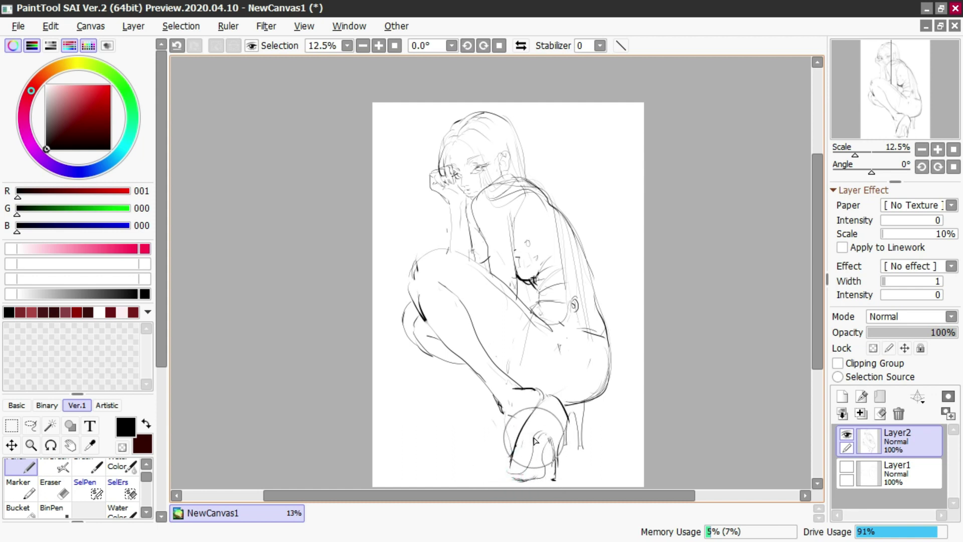
pyautogui.hotkey('ctrl', 'z')
pyautogui.moveTo(535, 432)
pyautogui.mouseDown()
pyautogui.moveTo(545, 431)
pyautogui.moveTo(553, 475)
pyautogui.mouseUp()
pyautogui.press('e')
pyautogui.press('n')
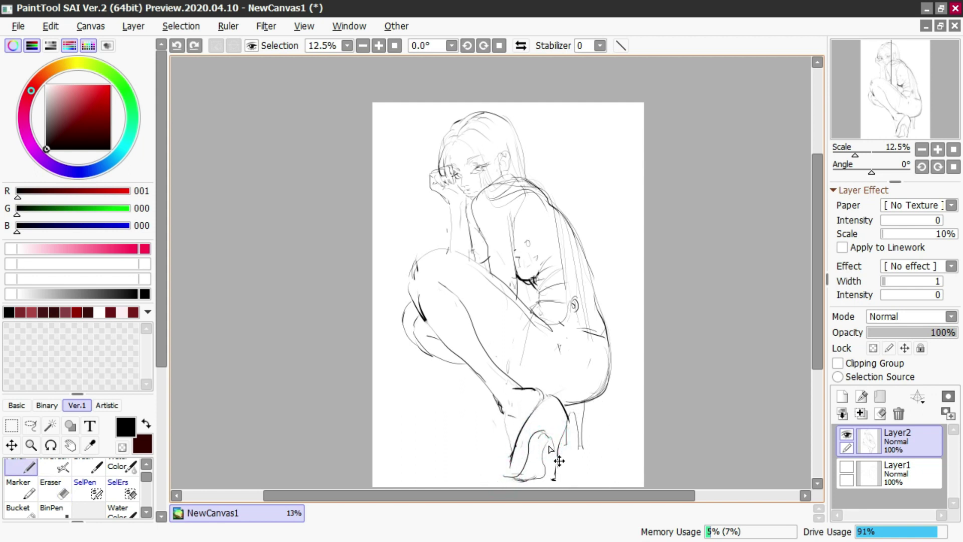
pyautogui.moveTo(549, 441); pyautogui.dragTo(559, 460)
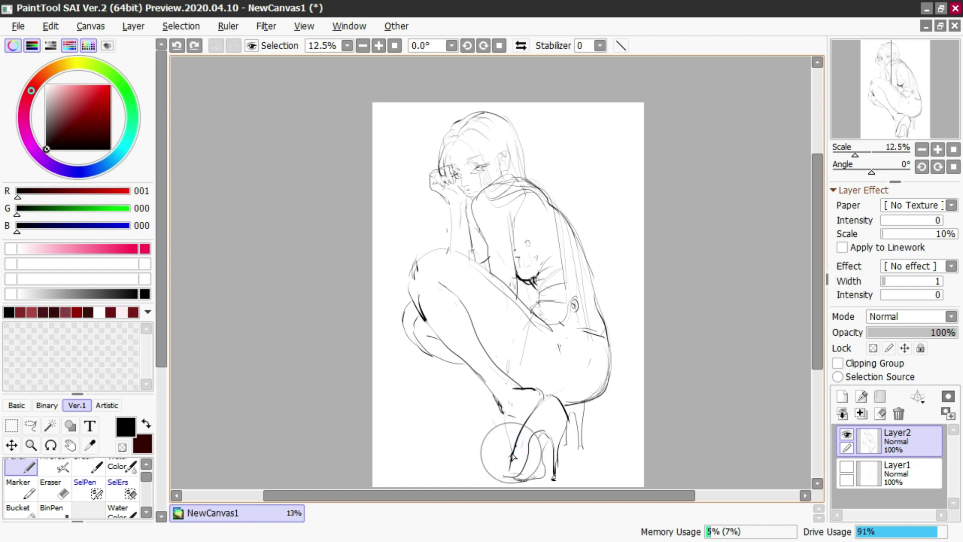
# Outline the front shoe's toe and redraw its side and arch lines, erasing the rough strokes inside
pyautogui.press('e')
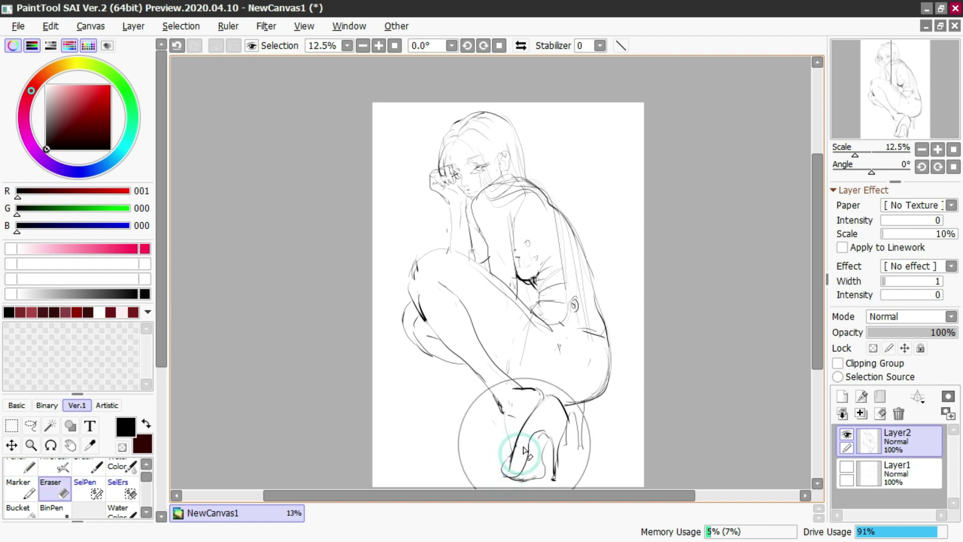
pyautogui.press('n')
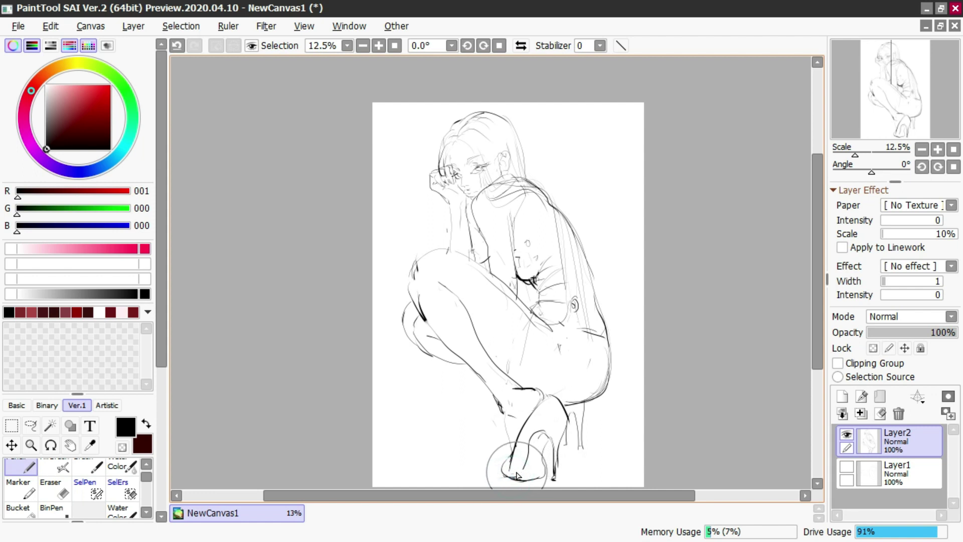
pyautogui.hotkey('ctrl', 'z')
pyautogui.press('e')
pyautogui.moveTo(531, 434)
pyautogui.mouseDown()
pyautogui.moveTo(543, 435)
pyautogui.moveTo(526, 452)
pyautogui.mouseUp()
pyautogui.press('n')
pyautogui.moveTo(538, 428)
pyautogui.mouseDown()
pyautogui.moveTo(517, 469)
pyautogui.moveTo(550, 440)
pyautogui.moveTo(535, 436)
pyautogui.moveTo(515, 472)
pyautogui.moveTo(556, 453)
pyautogui.mouseUp()
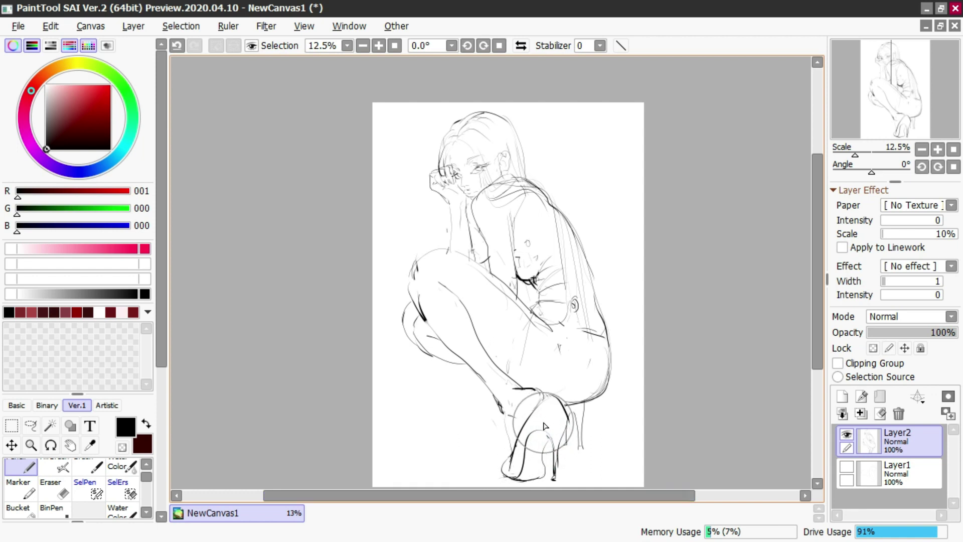
# Lighten the front shoe's heel lines, clean up its stiletto, and add a tip to the rear shoe's stiletto
pyautogui.press('e')
pyautogui.moveTo(538, 402); pyautogui.dragTo(563, 405)
pyautogui.press('n')
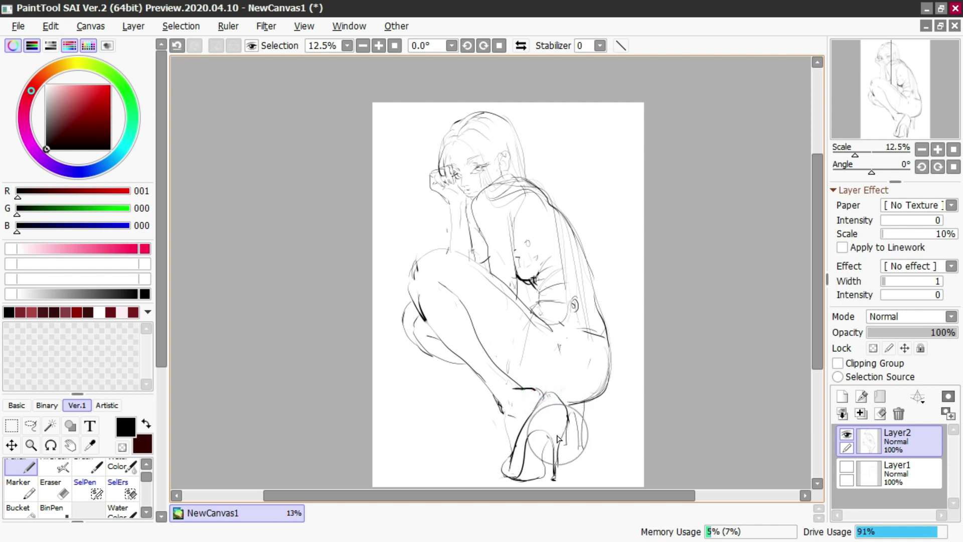
pyautogui.press('e')
pyautogui.moveTo(558, 438); pyautogui.dragTo(557, 471)
pyautogui.press('n')
pyautogui.hotkey('ctrl', 'z')
pyautogui.moveTo(537, 428)
pyautogui.mouseDown()
pyautogui.moveTo(565, 424)
pyautogui.moveTo(542, 426)
pyautogui.moveTo(565, 422)
pyautogui.moveTo(580, 454)
pyautogui.mouseUp()
pyautogui.hotkey('ctrl', 'z')
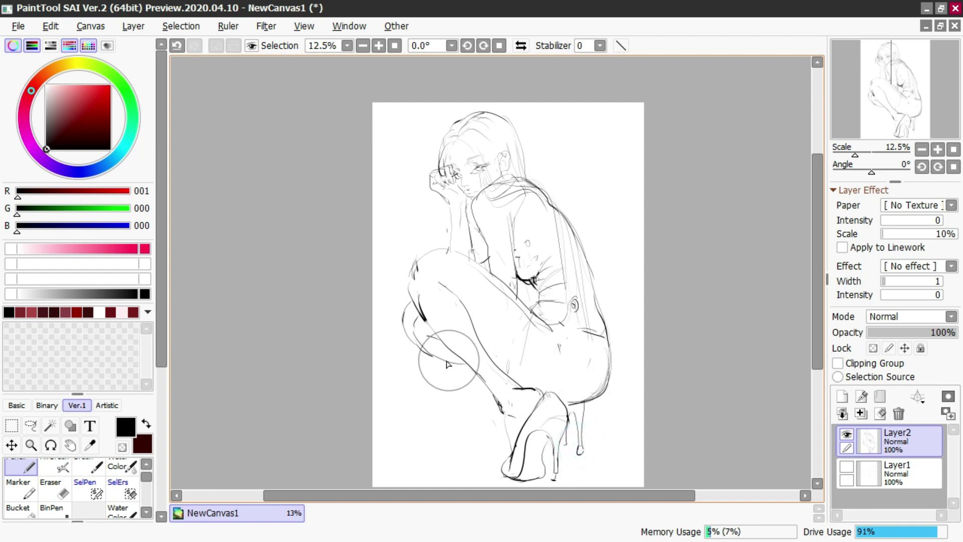
# Erase the faint underside of the far leg below the knee and redraw it with a darker curve
pyautogui.press('e')
pyautogui.moveTo(421, 343)
pyautogui.mouseDown()
pyautogui.moveTo(429, 358)
pyautogui.moveTo(460, 367)
pyautogui.mouseUp()
pyautogui.press('n')
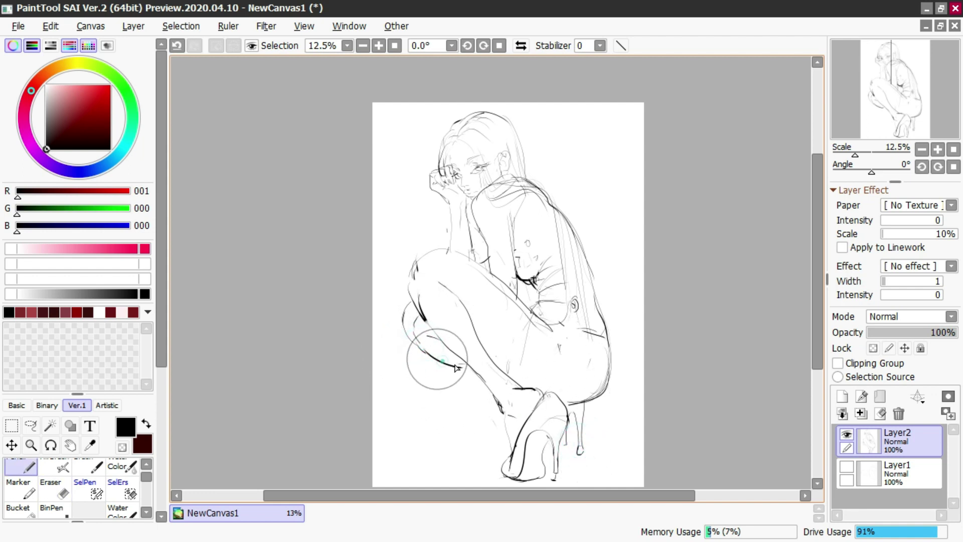
# Erase the rough shin line of the front leg and try redrawing it from knee to ankle
pyautogui.press('e')
pyautogui.moveTo(431, 314); pyautogui.dragTo(505, 421)
pyautogui.press('n')
pyautogui.hotkey('ctrl', 'z')
pyautogui.hotkey('ctrl', 'z')
pyautogui.moveTo(425, 315); pyautogui.dragTo(504, 427)
pyautogui.hotkey('ctrl', 'z')
# Erase the remaining heavy strokes along the front shin and refine the outline just below the knee
pyautogui.press('e')
pyautogui.moveTo(425, 316)
pyautogui.mouseDown()
pyautogui.moveTo(417, 269)
pyautogui.moveTo(417, 300)
pyautogui.moveTo(440, 338)
pyautogui.moveTo(494, 397)
pyautogui.mouseUp()
pyautogui.press('n')
pyautogui.hotkey('ctrl', 'z')
pyautogui.hotkey('ctrl', 'z')
pyautogui.moveTo(415, 292)
pyautogui.mouseDown()
pyautogui.moveTo(497, 417)
pyautogui.moveTo(452, 362)
pyautogui.mouseUp()
pyautogui.hotkey('ctrl', 'z')
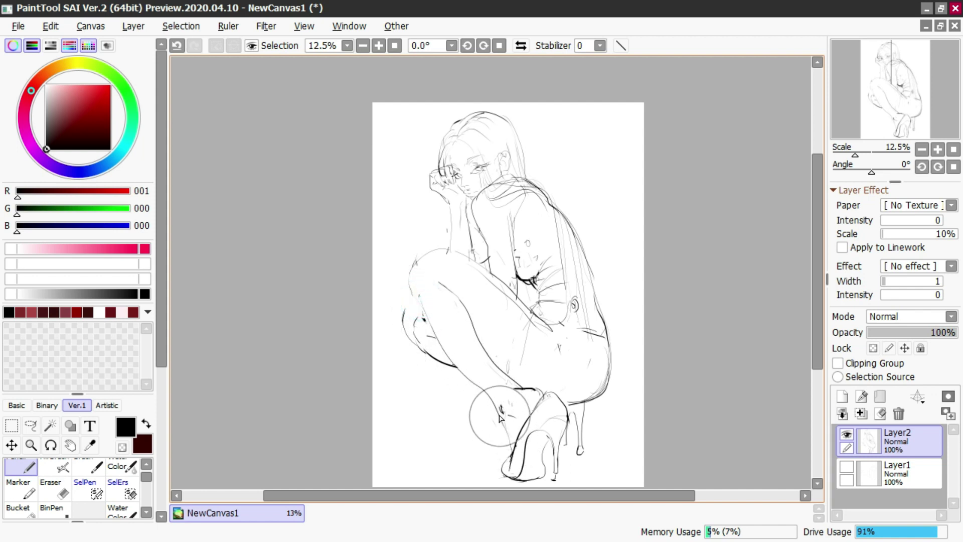
# Clean up the stray marks at the front ankle and sketch the instep line down to the shoe
pyautogui.press('e')
pyautogui.moveTo(505, 423)
pyautogui.mouseDown()
pyautogui.moveTo(495, 403)
pyautogui.moveTo(504, 424)
pyautogui.mouseUp()
pyautogui.press('n')
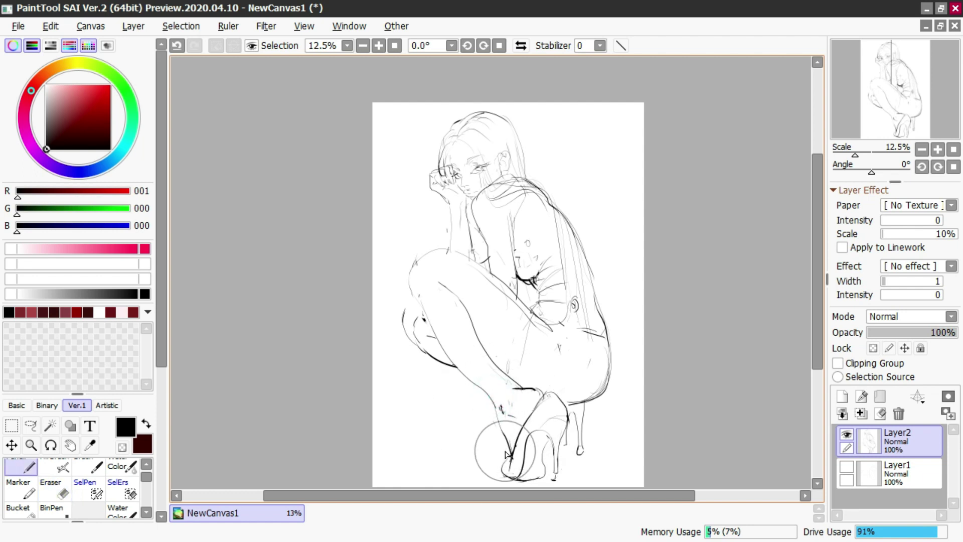
pyautogui.click(516, 408)
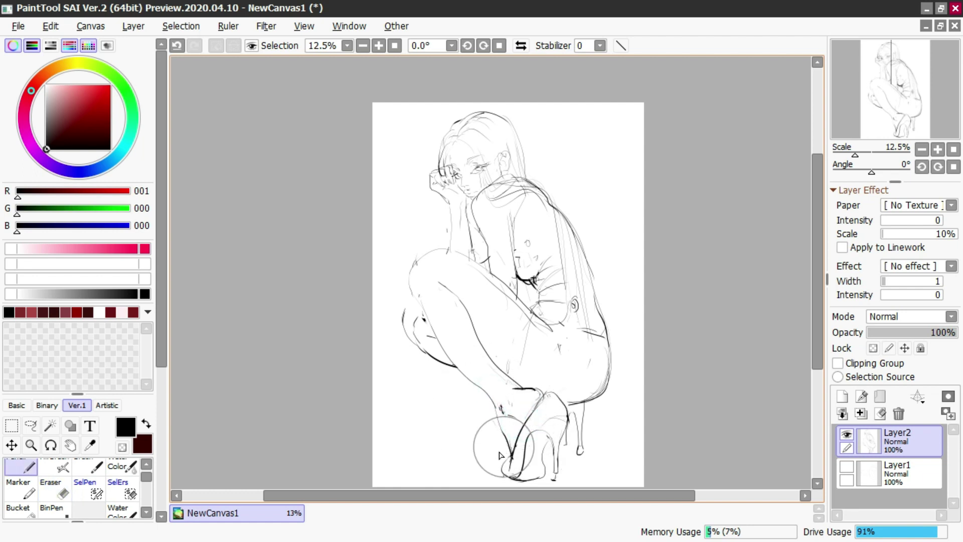
pyautogui.hotkey('ctrl', 'z')
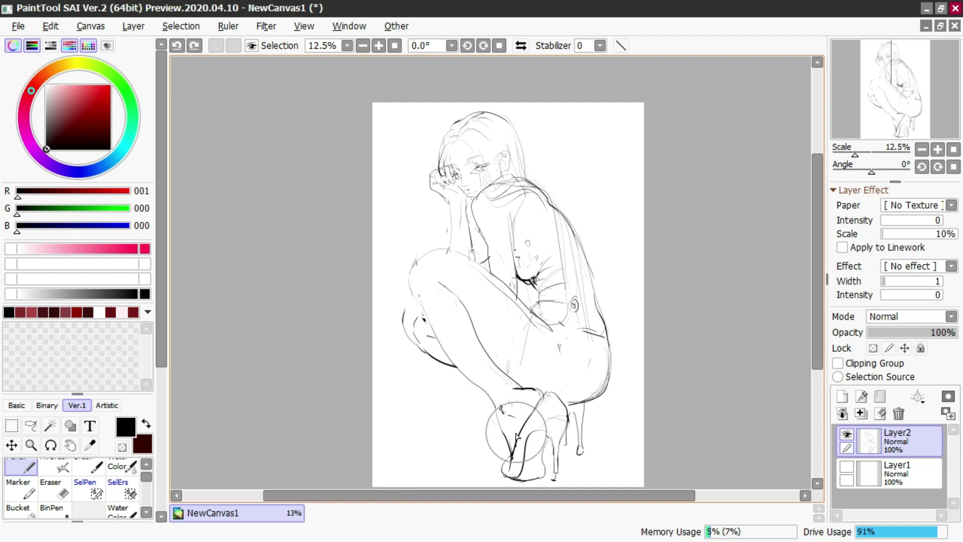
# Erase the outline at the lower shin and redraw it running from the shin into the shoe's vamp
pyautogui.press('e')
pyautogui.moveTo(483, 389); pyautogui.dragTo(501, 423)
pyautogui.press('n')
pyautogui.moveTo(466, 374)
pyautogui.mouseDown()
pyautogui.moveTo(501, 427)
pyautogui.moveTo(491, 404)
pyautogui.moveTo(507, 458)
pyautogui.mouseUp()
pyautogui.hotkey('ctrl', 'z')
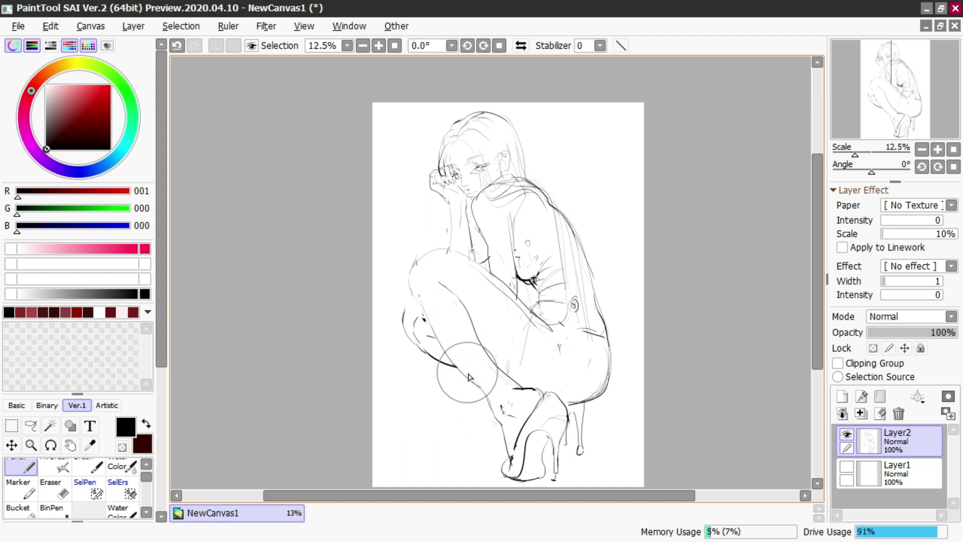
# Strengthen the rounded outline of the front knee and the contour of the second knee behind it
pyautogui.moveTo(427, 307)
pyautogui.mouseDown()
pyautogui.moveTo(418, 293)
pyautogui.moveTo(422, 255)
pyautogui.moveTo(454, 249)
pyautogui.mouseUp()
pyautogui.hotkey('ctrl', 'z')
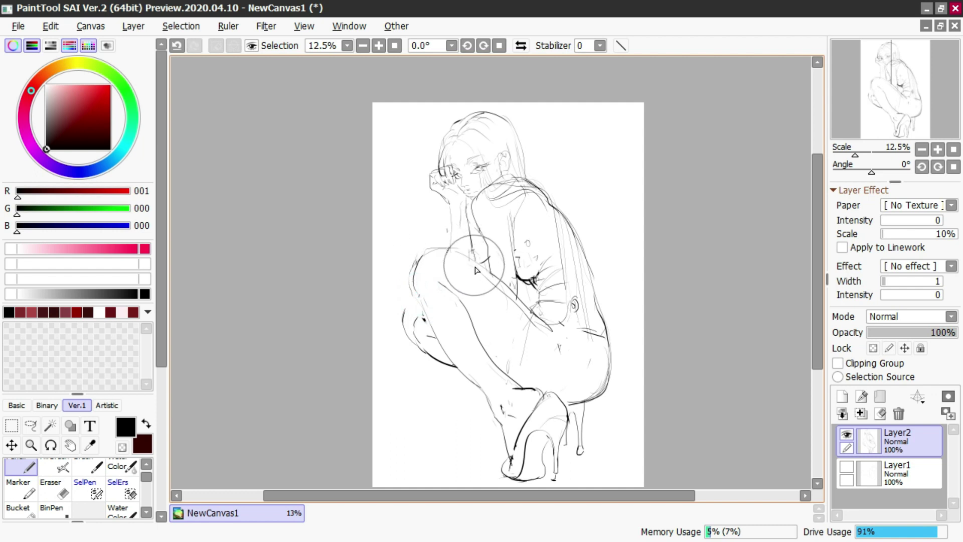
pyautogui.moveTo(404, 322); pyautogui.dragTo(417, 303)
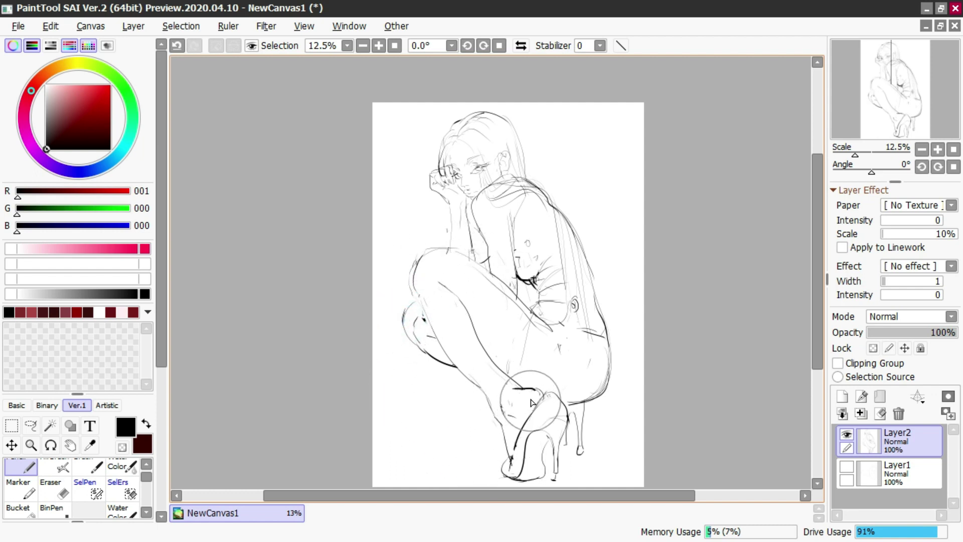
# Erase the heavy line at the back of the ankle and redraw the crease where the calf meets the heel
pyautogui.press('e')
pyautogui.moveTo(522, 392)
pyautogui.mouseDown()
pyautogui.moveTo(540, 392)
pyautogui.moveTo(533, 388)
pyautogui.mouseUp()
pyautogui.press('n')
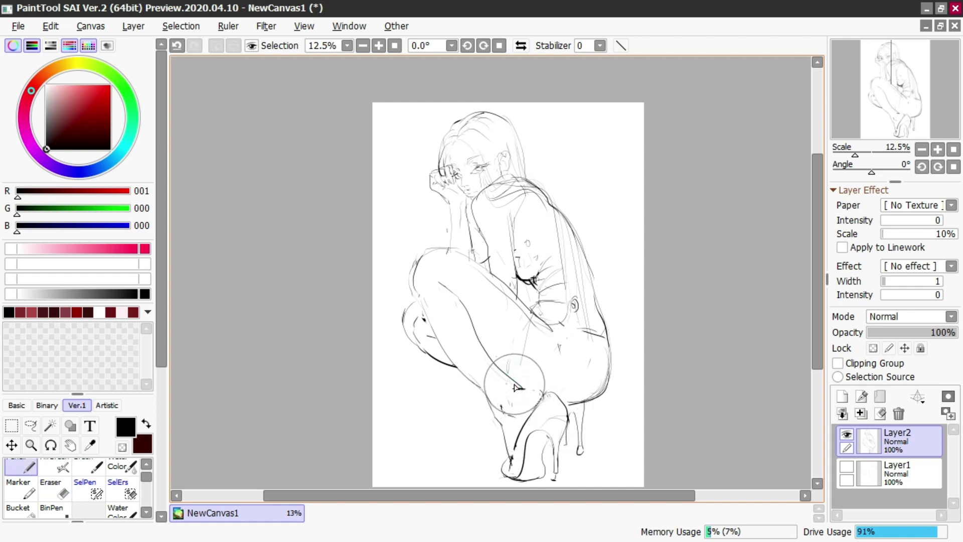
pyautogui.hotkey('ctrl', 'z')
pyautogui.moveTo(518, 385)
pyautogui.mouseDown()
pyautogui.moveTo(502, 363)
pyautogui.moveTo(516, 383)
pyautogui.moveTo(497, 364)
pyautogui.moveTo(518, 384)
pyautogui.mouseUp()
pyautogui.press('e')
pyautogui.press('n')
pyautogui.hotkey('ctrl', 'z')
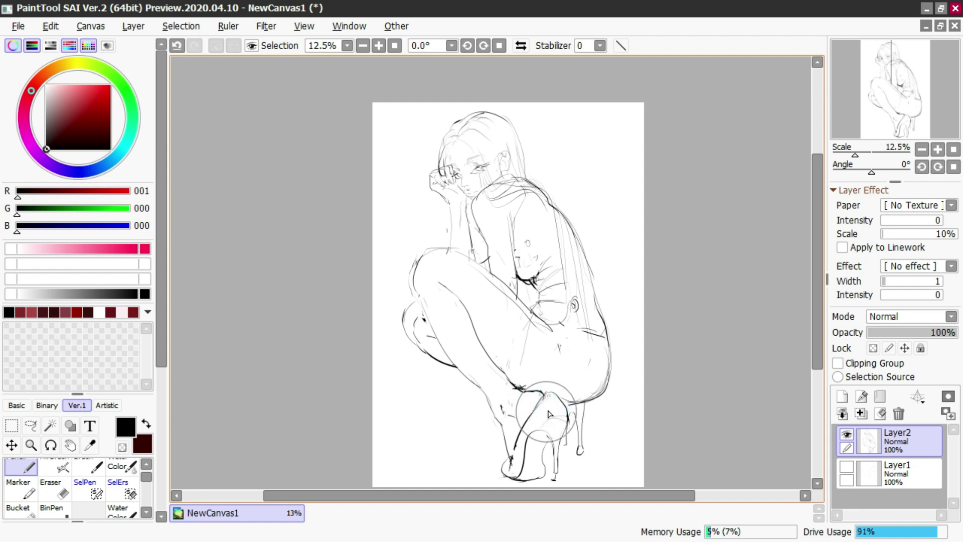
# Erase the heavy inner foot line above the front shoe and redraw the contour around the heel
pyautogui.hotkey('ctrl', 'z')
pyautogui.hotkey('ctrl', 'y')
pyautogui.press('e')
pyautogui.moveTo(531, 417)
pyautogui.mouseDown()
pyautogui.moveTo(546, 396)
pyautogui.moveTo(515, 446)
pyautogui.moveTo(527, 413)
pyautogui.moveTo(548, 397)
pyautogui.moveTo(516, 473)
pyautogui.mouseUp()
pyautogui.press('n')
pyautogui.hotkey('ctrl', 'z')
pyautogui.hotkey('ctrl', 'y')
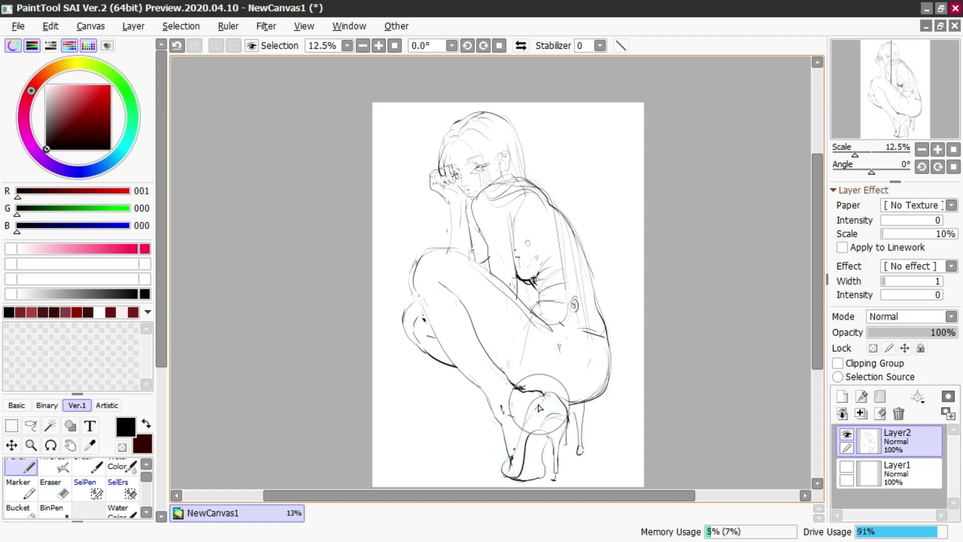
# Erase leftover marks inside the front foot and refine its upper contour
pyautogui.press('e')
pyautogui.click(526, 411)
pyautogui.press('n')
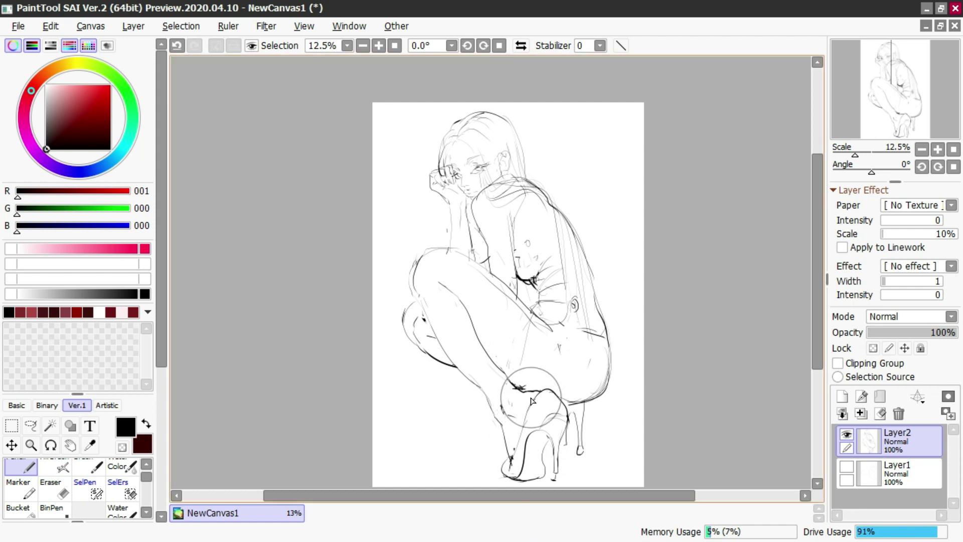
pyautogui.hotkey('ctrl', 'z')
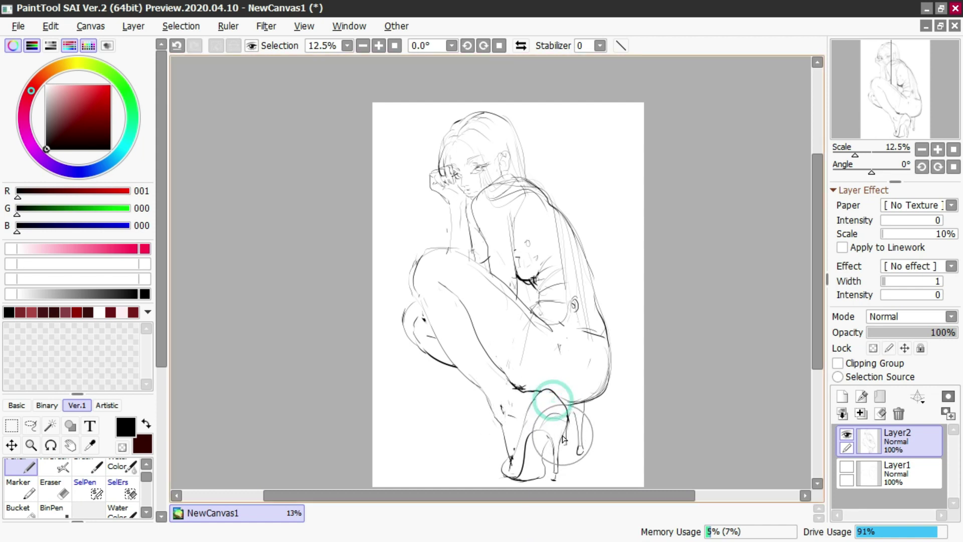
# Erase the front shoe's stiletto heel and redraw it down to a small tip
pyautogui.press('e')
pyautogui.moveTo(552, 447); pyautogui.dragTo(555, 489)
pyautogui.press('n')
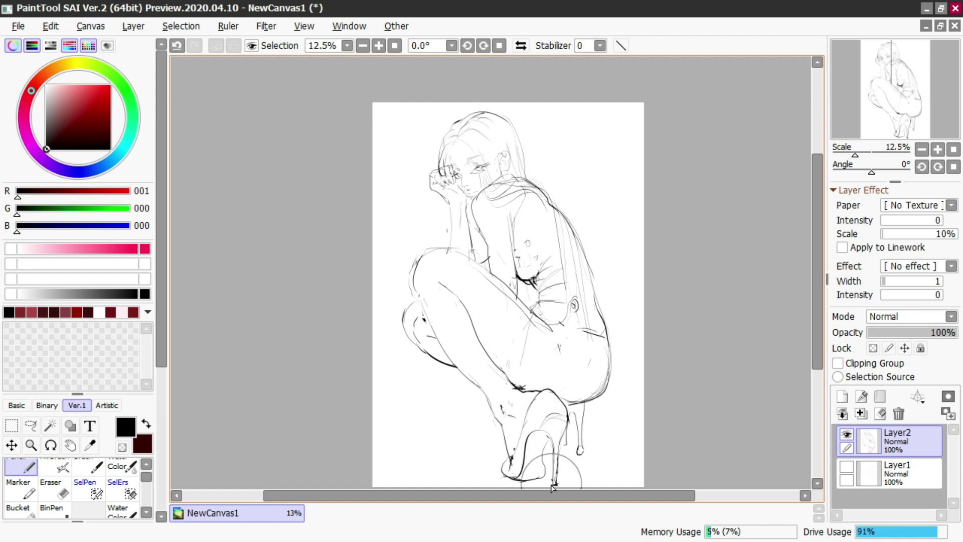
# Erase the tip of the rear shoe's heel and redraw it with a short stroke
pyautogui.moveTo(818, 290); pyautogui.dragTo(816, 303)
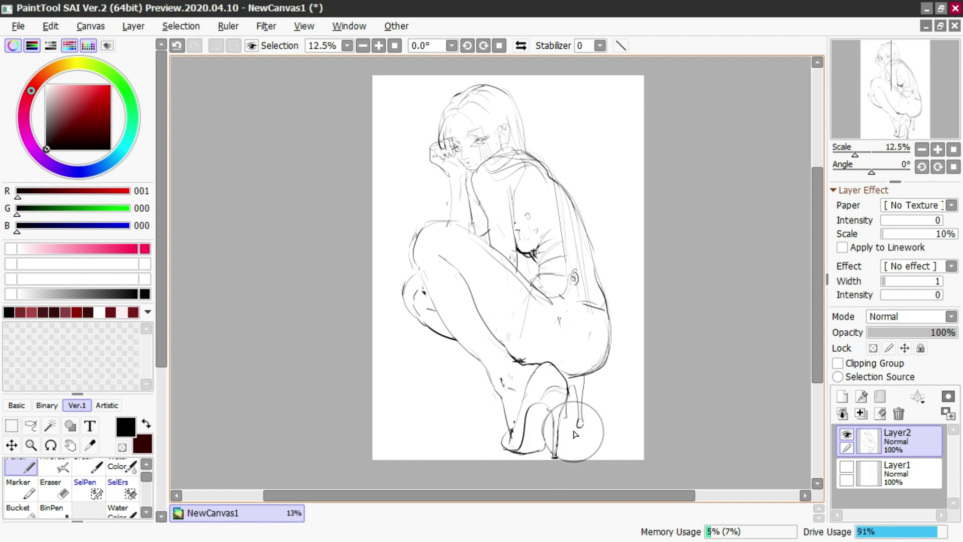
pyautogui.press('e')
pyautogui.press('n')
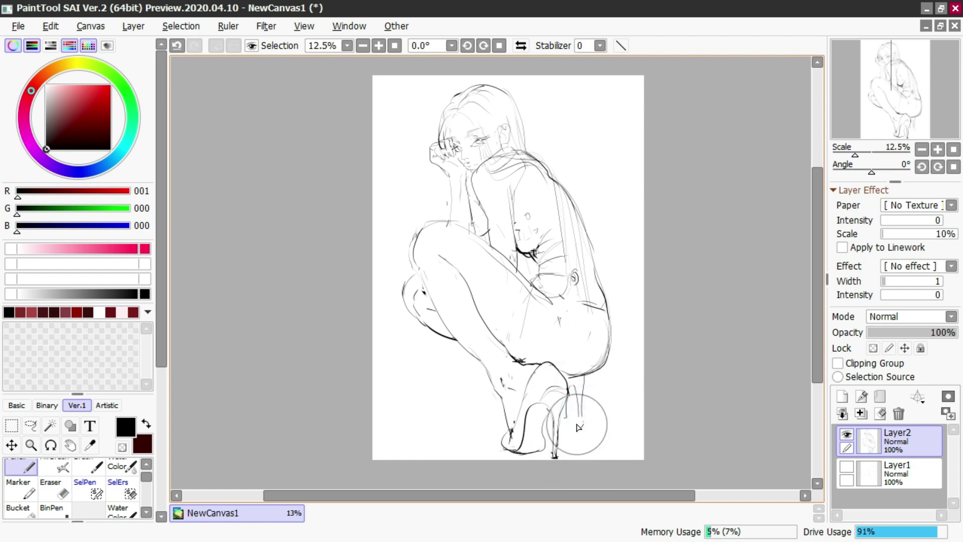
pyautogui.click(579, 416)
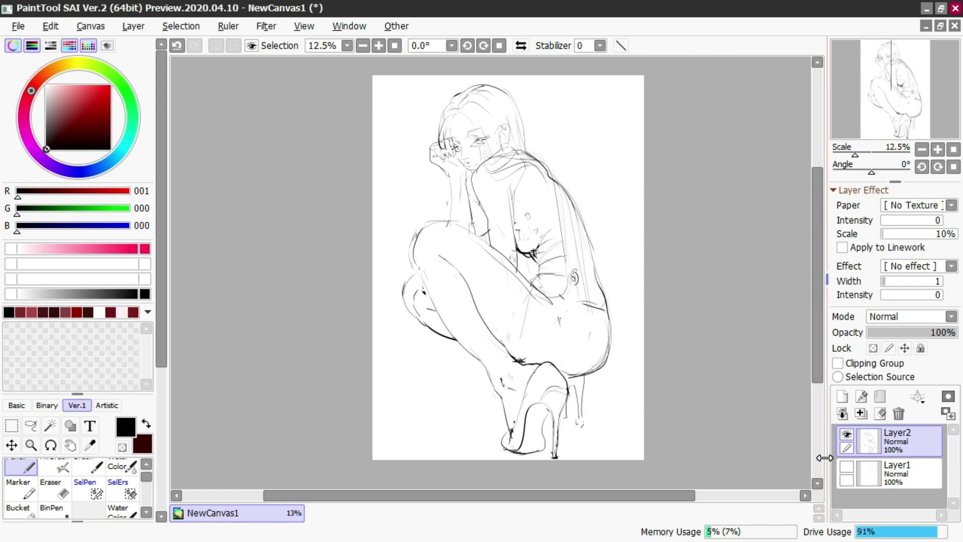
# Add a new layer between the sketch on Layer2 and Layer1 for the colours
pyautogui.moveTo(532, 321); pyautogui.dragTo(531, 343)
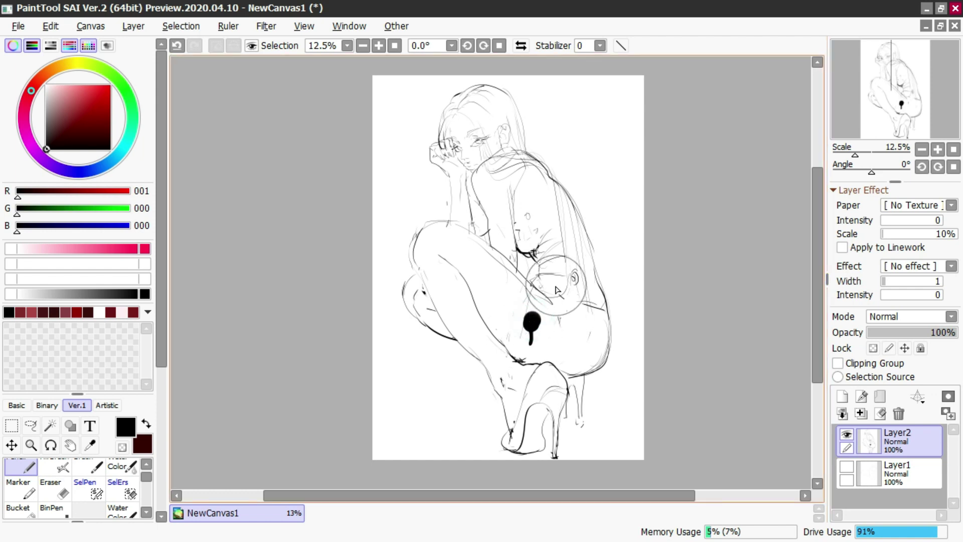
pyautogui.hotkey('ctrl', 'z')
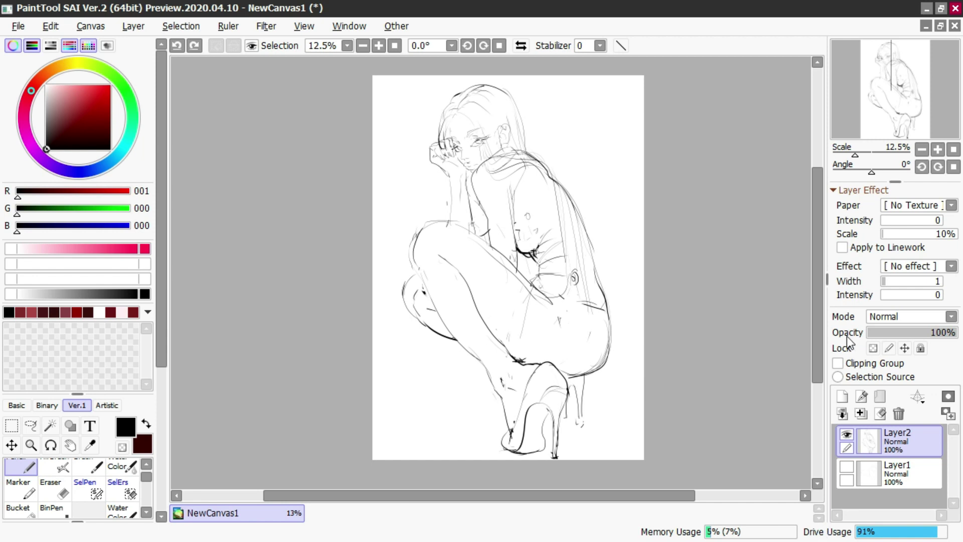
pyautogui.click(847, 465)
pyautogui.click(853, 469)
pyautogui.click(842, 397)
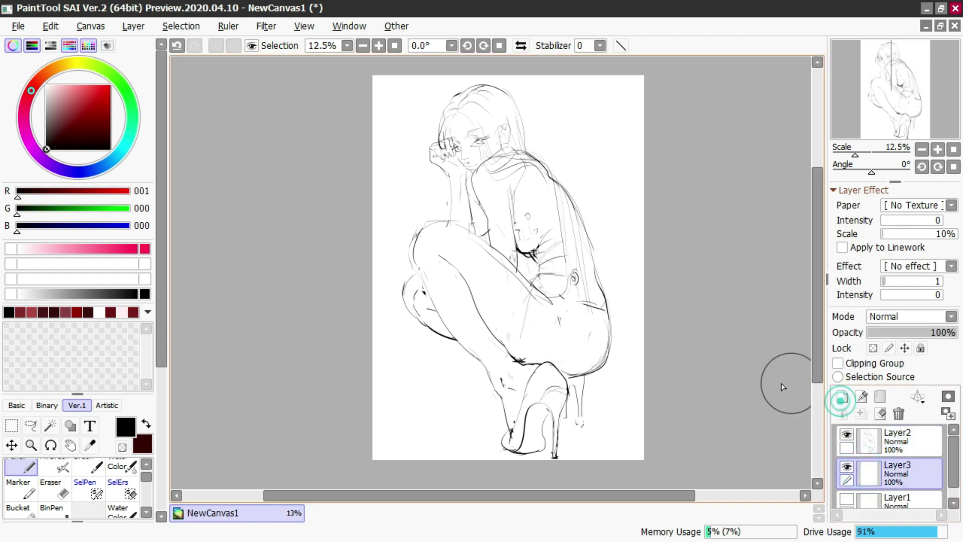
# Switch to the Water Color brush, try a mid-grey stroke over the thigh, and adjust the brush size
pyautogui.press('c')
pyautogui.moveTo(516, 306); pyautogui.dragTo(462, 243)
pyautogui.hotkey('ctrl', 'z')
pyautogui.moveTo(65, 126); pyautogui.dragTo(46, 108)
pyautogui.moveTo(433, 250); pyautogui.dragTo(543, 317)
pyautogui.hotkey('ctrl', 'z')
pyautogui.hotkey('ctrl', 'alt')
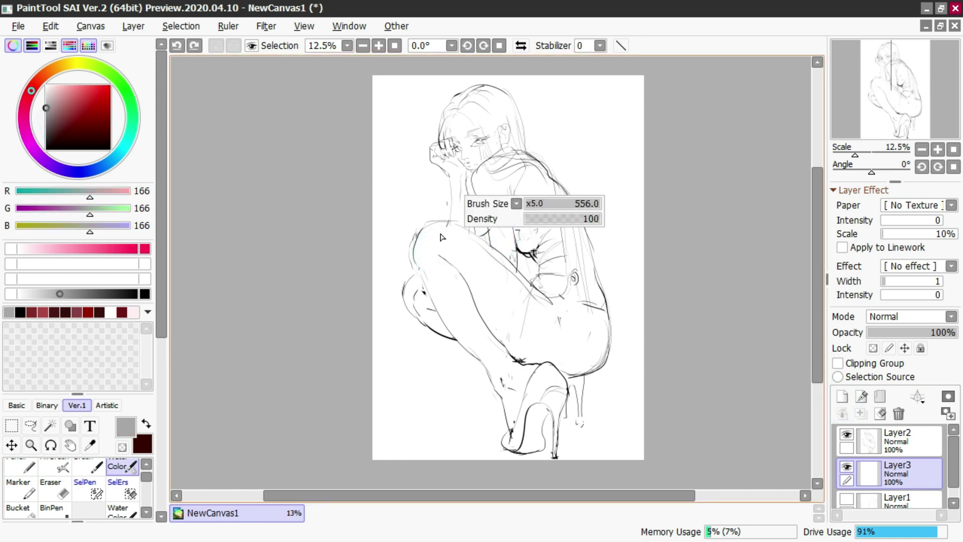
# Mix a pale peach skin tone (255, 222, 207) and paint the face, hand and raised forearm
pyautogui.moveTo(31, 89)
pyautogui.mouseDown()
pyautogui.moveTo(43, 77)
pyautogui.moveTo(58, 86)
pyautogui.mouseUp()
pyautogui.moveTo(474, 142)
pyautogui.keyDown('ctrl'); pyautogui.keyDown('alt'); pyautogui.mouseDown()
pyautogui.moveTo(488, 190)
pyautogui.moveTo(477, 144)
pyautogui.moveTo(464, 139)
pyautogui.moveTo(459, 209)
pyautogui.mouseUp(); pyautogui.keyUp('alt'); pyautogui.keyUp('ctrl')
pyautogui.hotkey('ctrl', 'alt')
pyautogui.hotkey('ctrl', 'z')
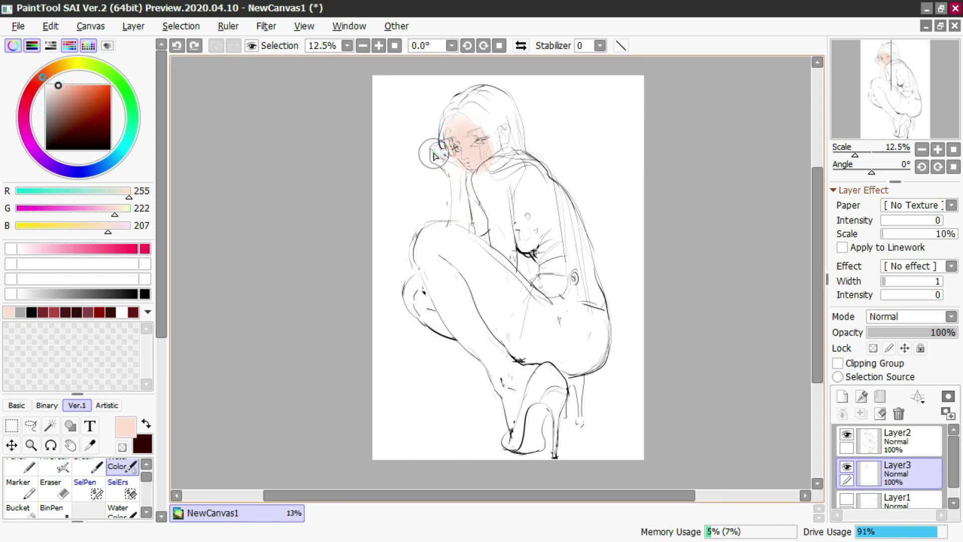
pyautogui.moveTo(459, 225); pyautogui.dragTo(460, 163)
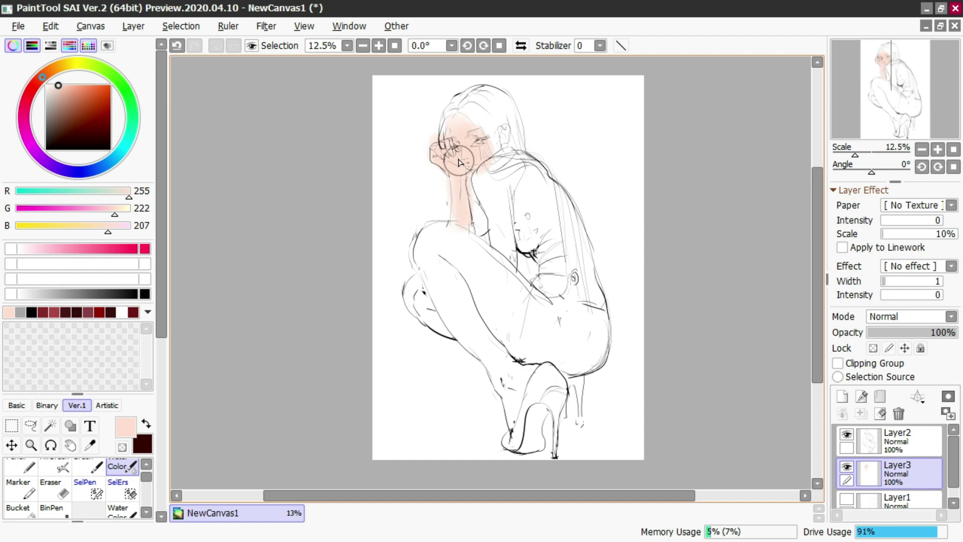
pyautogui.moveTo(28, 141); pyautogui.dragTo(90, 85)
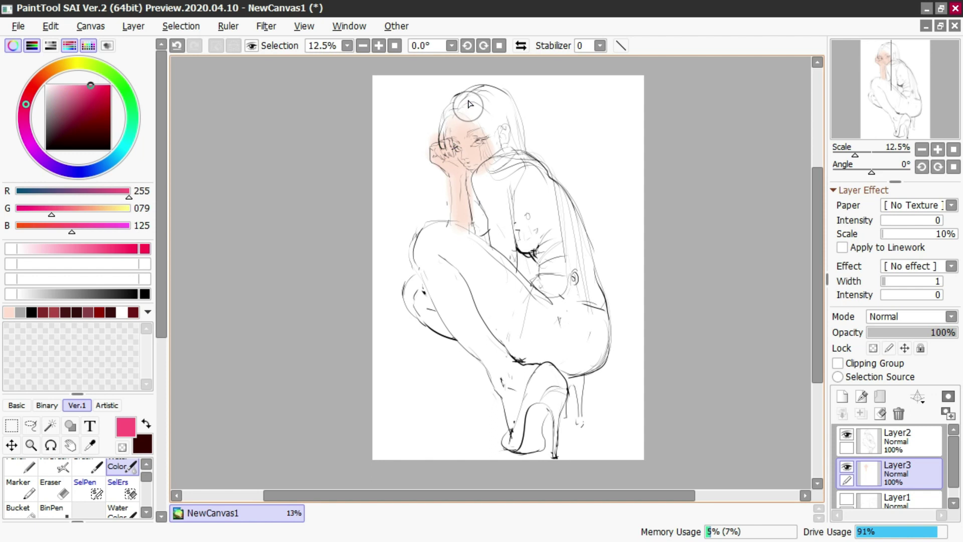
pyautogui.moveTo(470, 104); pyautogui.dragTo(485, 211)
pyautogui.hotkey('ctrl', 'z')
pyautogui.moveTo(442, 268); pyautogui.dragTo(437, 210)
pyautogui.hotkey('ctrl', 'z')
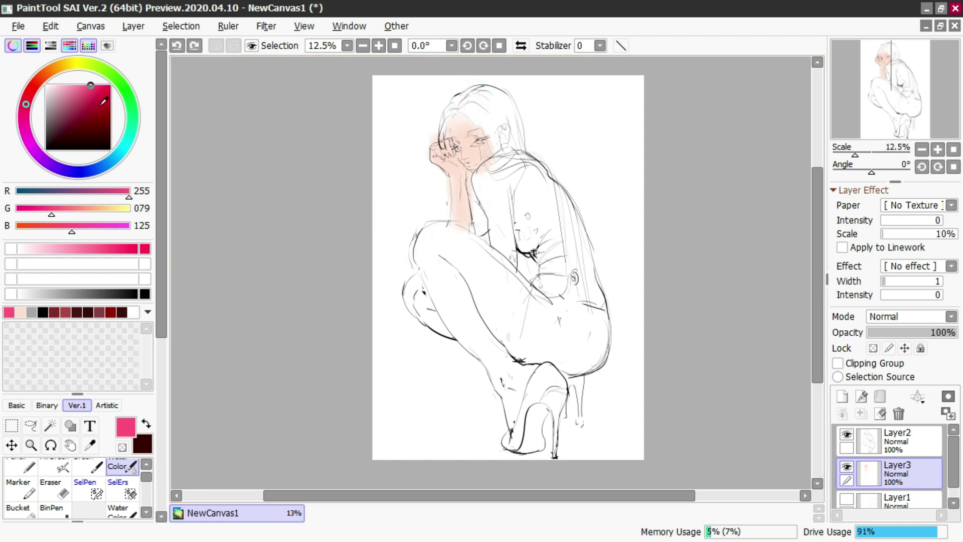
# Choose a saturated crimson and block in the hair on the head, adjusting the brush size
pyautogui.click(111, 91)
pyautogui.moveTo(494, 111); pyautogui.dragTo(519, 184)
pyautogui.hotkey('ctrl', 'z')
pyautogui.moveTo(458, 101)
pyautogui.mouseDown()
pyautogui.moveTo(501, 167)
pyautogui.moveTo(480, 132)
pyautogui.moveTo(495, 120)
pyautogui.moveTo(500, 174)
pyautogui.moveTo(475, 106)
pyautogui.moveTo(513, 161)
pyautogui.moveTo(483, 100)
pyautogui.moveTo(516, 162)
pyautogui.moveTo(483, 110)
pyautogui.moveTo(522, 151)
pyautogui.mouseUp()
pyautogui.hotkey('ctrl', 'z')
pyautogui.hotkey('ctrl', 'z')
pyautogui.moveTo(485, 121)
pyautogui.keyDown('ctrl'); pyautogui.keyDown('alt'); pyautogui.mouseDown()
pyautogui.moveTo(474, 129)
pyautogui.moveTo(504, 140)
pyautogui.moveTo(504, 131)
pyautogui.moveTo(454, 121)
pyautogui.moveTo(451, 150)
pyautogui.mouseUp(); pyautogui.keyUp('alt'); pyautogui.keyUp('ctrl')
pyautogui.rightClick(469, 157)
pyautogui.rightClick(499, 90)
pyautogui.press(']')
pyautogui.hotkey('ctrl', 'z')
pyautogui.press('[')
# Shape the hairline around the face and ear with sampled colours and extend the crimson hair down the back
pyautogui.rightClick(440, 123)
pyautogui.moveTo(446, 116)
pyautogui.mouseDown()
pyautogui.moveTo(452, 147)
pyautogui.moveTo(462, 92)
pyautogui.moveTo(450, 123)
pyautogui.moveTo(457, 117)
pyautogui.moveTo(561, 236)
pyautogui.mouseUp()
pyautogui.keyDown('alt'); pyautogui.click(450, 130); pyautogui.keyUp('alt')
pyautogui.keyDown('alt'); pyautogui.click(485, 121); pyautogui.keyUp('alt')
pyautogui.keyDown('alt'); pyautogui.click(505, 156); pyautogui.keyUp('alt')
pyautogui.moveTo(551, 177); pyautogui.dragTo(584, 301)
pyautogui.hotkey('ctrl', 'z')
# Sample the skin tone from the forearm and paint the neck, shoulder and upper arm area beside the torso
pyautogui.keyDown('ctrl'); pyautogui.keyDown('alt'); pyautogui.moveTo(482, 153); pyautogui.dragTo(502, 153); pyautogui.keyUp('alt'); pyautogui.keyUp('ctrl')
pyautogui.keyDown('alt'); pyautogui.click(460, 198); pyautogui.keyUp('alt')
pyautogui.moveTo(507, 238)
pyautogui.mouseDown()
pyautogui.moveTo(490, 180)
pyautogui.moveTo(502, 226)
pyautogui.moveTo(500, 169)
pyautogui.mouseUp()
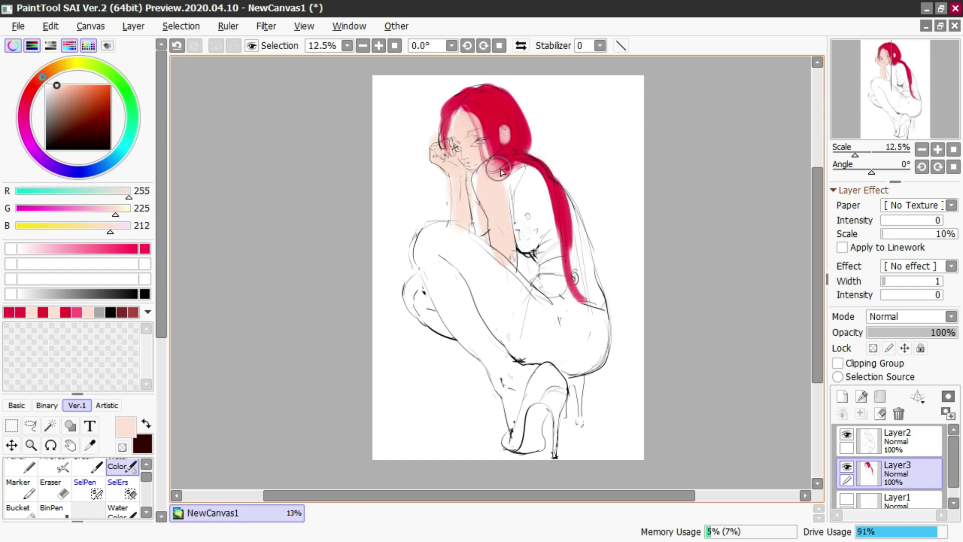
pyautogui.moveTo(504, 202); pyautogui.dragTo(506, 168)
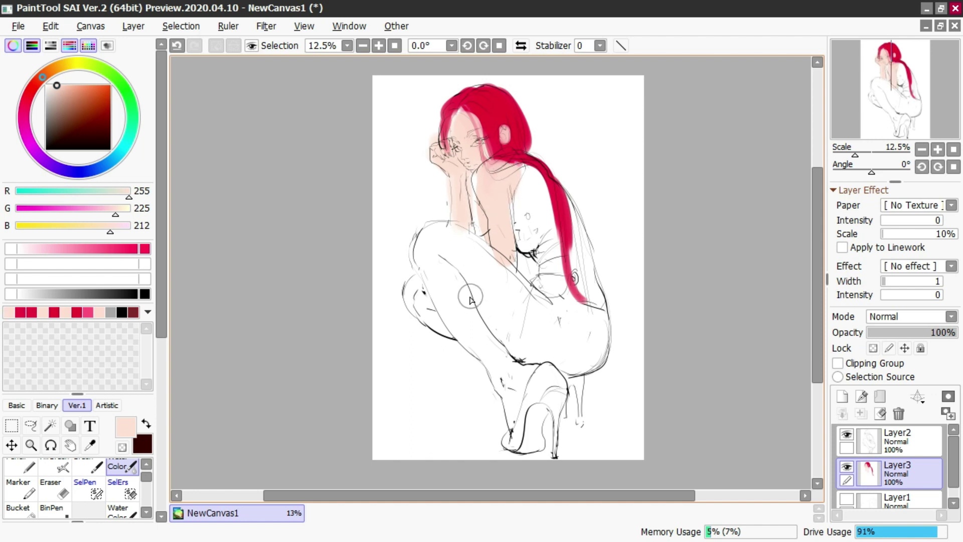
# Enlarge the brush, mix a pale pinkish lilac and fill the legs and hips with it
pyautogui.keyDown('ctrl'); pyautogui.keyDown('alt'); pyautogui.moveTo(442, 275); pyautogui.dragTo(451, 299); pyautogui.keyUp('alt'); pyautogui.keyUp('ctrl')
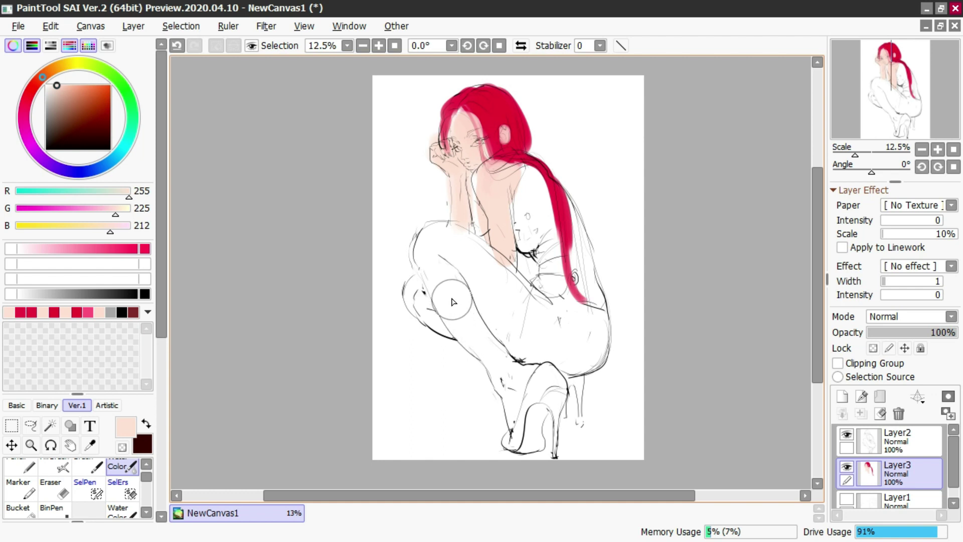
pyautogui.click(31, 136)
pyautogui.moveTo(45, 120); pyautogui.dragTo(57, 90)
pyautogui.moveTo(427, 251)
pyautogui.mouseDown()
pyautogui.moveTo(505, 366)
pyautogui.moveTo(437, 276)
pyautogui.moveTo(515, 409)
pyautogui.moveTo(525, 359)
pyautogui.mouseUp()
pyautogui.keyDown('ctrl'); pyautogui.keyDown('alt'); pyautogui.moveTo(483, 312); pyautogui.dragTo(503, 311); pyautogui.keyUp('alt'); pyautogui.keyUp('ctrl')
pyautogui.moveTo(439, 244)
pyautogui.mouseDown()
pyautogui.moveTo(532, 307)
pyautogui.moveTo(560, 339)
pyautogui.moveTo(495, 305)
pyautogui.moveTo(549, 351)
pyautogui.moveTo(527, 331)
pyautogui.moveTo(585, 331)
pyautogui.moveTo(588, 322)
pyautogui.moveTo(556, 296)
pyautogui.moveTo(557, 305)
pyautogui.moveTo(516, 226)
pyautogui.mouseUp()
# Choose a light grey and paint the top's sleeve and back
pyautogui.click(50, 96)
pyautogui.moveTo(49, 97); pyautogui.dragTo(46, 98)
pyautogui.click(120, 153)
pyautogui.moveTo(546, 271)
pyautogui.mouseDown()
pyautogui.moveTo(526, 224)
pyautogui.moveTo(548, 265)
pyautogui.moveTo(512, 230)
pyautogui.moveTo(522, 194)
pyautogui.moveTo(532, 240)
pyautogui.moveTo(547, 190)
pyautogui.moveTo(552, 278)
pyautogui.moveTo(530, 187)
pyautogui.moveTo(563, 297)
pyautogui.moveTo(548, 282)
pyautogui.moveTo(557, 267)
pyautogui.moveTo(580, 276)
pyautogui.moveTo(578, 256)
pyautogui.moveTo(590, 287)
pyautogui.moveTo(567, 228)
pyautogui.mouseUp()
# Sample the crimson from the hair and paint loose strands falling over the grey back
pyautogui.rightClick(555, 203)
pyautogui.rightClick(561, 193)
pyautogui.moveTo(563, 188)
pyautogui.mouseDown()
pyautogui.moveTo(578, 224)
pyautogui.moveTo(580, 271)
pyautogui.moveTo(579, 226)
pyautogui.moveTo(583, 290)
pyautogui.mouseUp()
pyautogui.hotkey('ctrl', 'z')
pyautogui.moveTo(565, 191); pyautogui.dragTo(584, 266)
pyautogui.hotkey('ctrl', 'z')
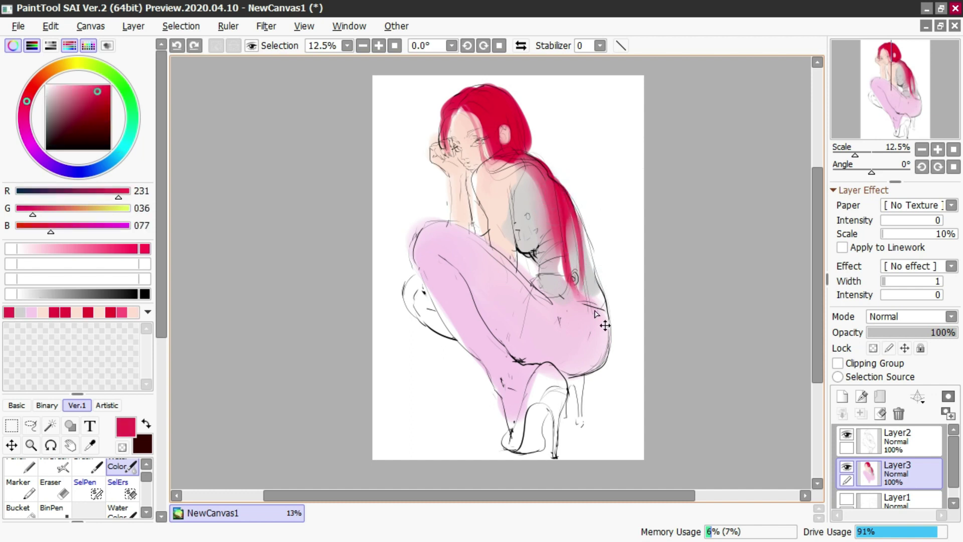
pyautogui.moveTo(574, 223); pyautogui.dragTo(590, 331)
pyautogui.hotkey('ctrl', 'z')
pyautogui.moveTo(566, 193); pyautogui.dragTo(590, 310)
pyautogui.moveTo(565, 196); pyautogui.dragTo(582, 295)
pyautogui.hotkey('ctrl', 'z')
pyautogui.hotkey('ctrl', 'z')
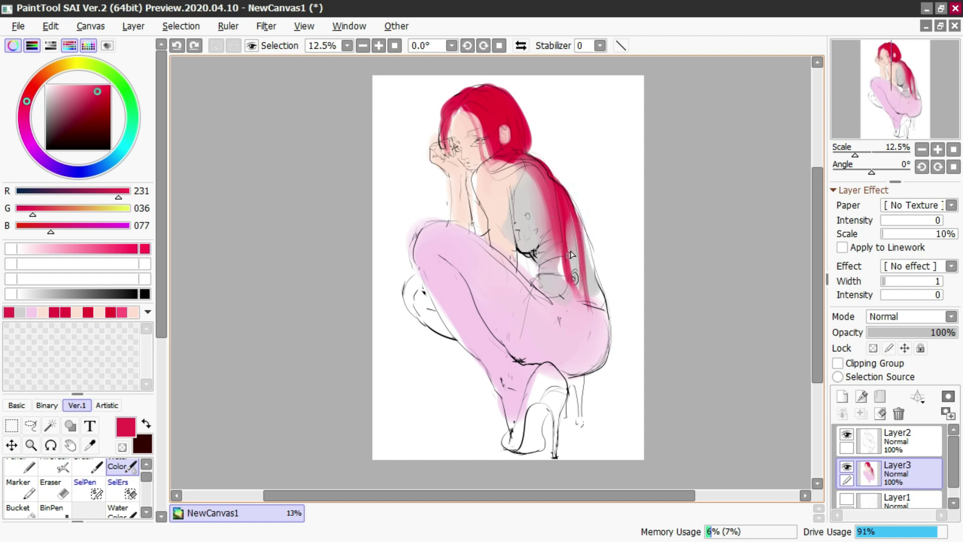
pyautogui.hotkey('ctrl', 'z')
# Paint a crimson strand down the lower back and separate it from the main lock with sampled grey
pyautogui.moveTo(578, 216); pyautogui.dragTo(584, 296)
pyautogui.rightClick(575, 254)
pyautogui.moveTo(575, 253); pyautogui.dragTo(580, 296)
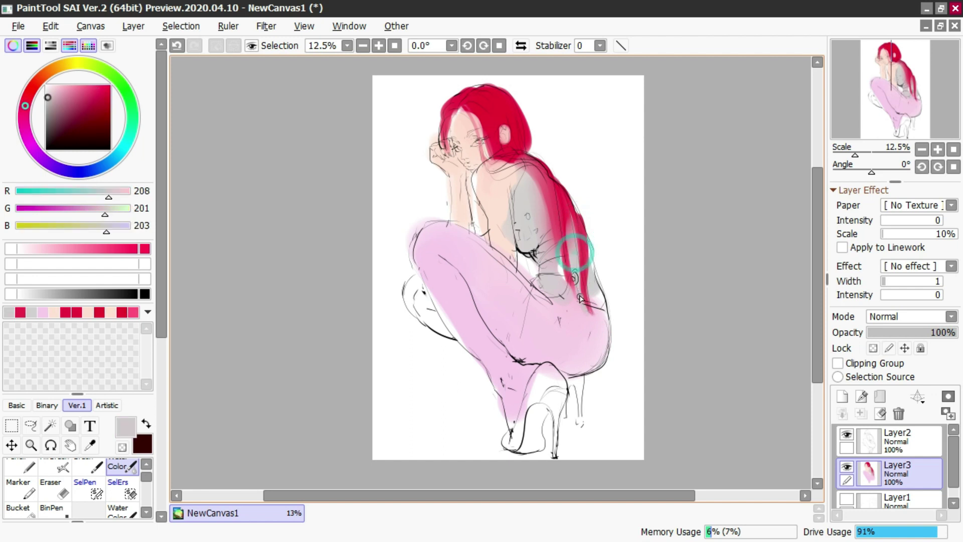
# Cover the reddish tint on the sleeve and shoulder with sampled grey, varying the brush size
pyautogui.keyDown('alt'); pyautogui.click(551, 232); pyautogui.keyUp('alt')
pyautogui.moveTo(548, 225); pyautogui.dragTo(520, 187)
pyautogui.press(']')
pyautogui.press(']')
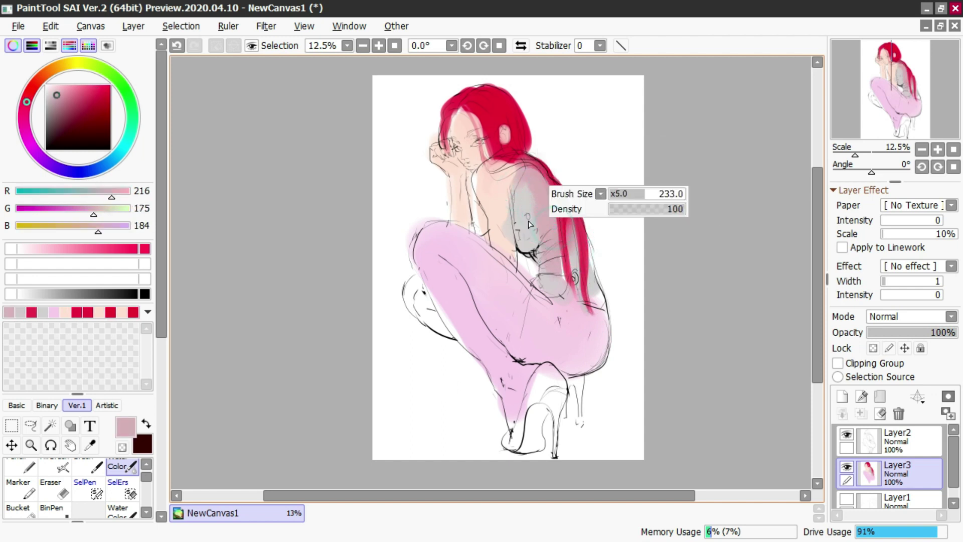
pyautogui.rightClick(528, 229)
pyautogui.moveTo(528, 228)
pyautogui.mouseDown()
pyautogui.moveTo(532, 182)
pyautogui.moveTo(554, 280)
pyautogui.mouseUp()
pyautogui.keyDown('ctrl'); pyautogui.keyDown('alt'); pyautogui.moveTo(567, 215); pyautogui.dragTo(555, 233); pyautogui.keyUp('alt'); pyautogui.keyUp('ctrl')
pyautogui.rightClick(573, 260)
# Sample the crimson again and touch up the hair along the upper back and the nape
pyautogui.keyDown('alt'); pyautogui.click(566, 199); pyautogui.keyUp('alt')
pyautogui.moveTo(566, 199); pyautogui.dragTo(578, 235)
pyautogui.hotkey('ctrl', 'z')
pyautogui.moveTo(563, 195); pyautogui.dragTo(578, 221)
pyautogui.moveTo(513, 168)
pyautogui.keyDown('ctrl'); pyautogui.keyDown('alt'); pyautogui.mouseDown()
pyautogui.moveTo(490, 162)
pyautogui.moveTo(516, 171)
pyautogui.moveTo(531, 159)
pyautogui.mouseUp(); pyautogui.keyUp('alt'); pyautogui.keyUp('ctrl')
pyautogui.hotkey('ctrl', 'z')
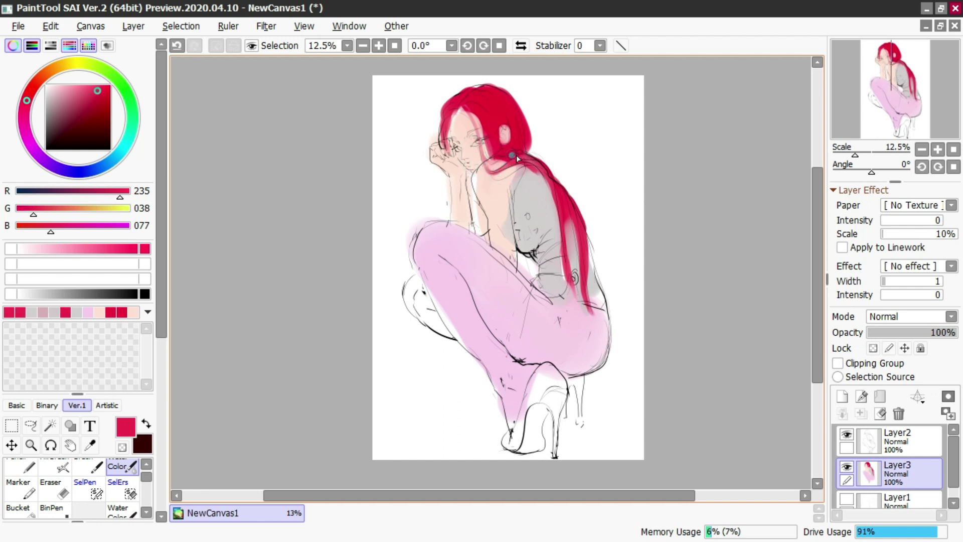
# Reshape the ear and the surrounding hair edge using pink sampled from the ear and crimson sampled from the hair
pyautogui.keyDown('alt'); pyautogui.click(505, 134); pyautogui.keyUp('alt')
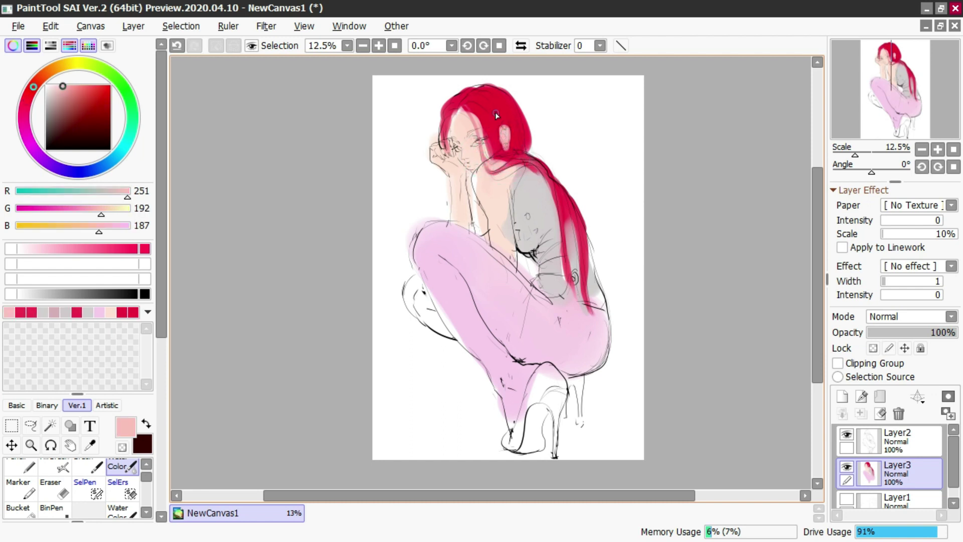
pyautogui.scroll(2, 505, 136)
pyautogui.hotkey('ctrl', 'z')
pyautogui.keyDown('alt'); pyautogui.click(524, 143); pyautogui.keyUp('alt')
pyautogui.moveTo(516, 149); pyautogui.dragTo(505, 161)
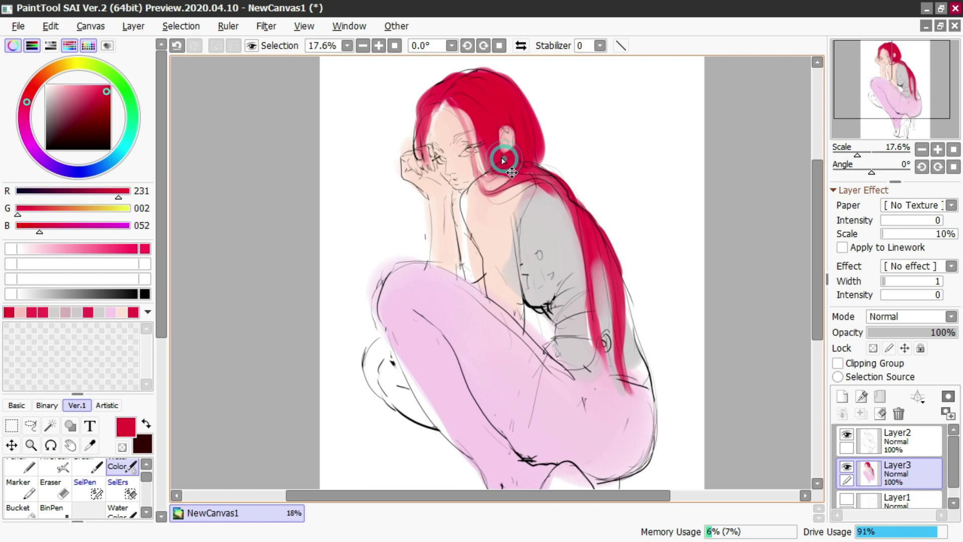
pyautogui.keyDown('alt'); pyautogui.click(505, 143); pyautogui.keyUp('alt')
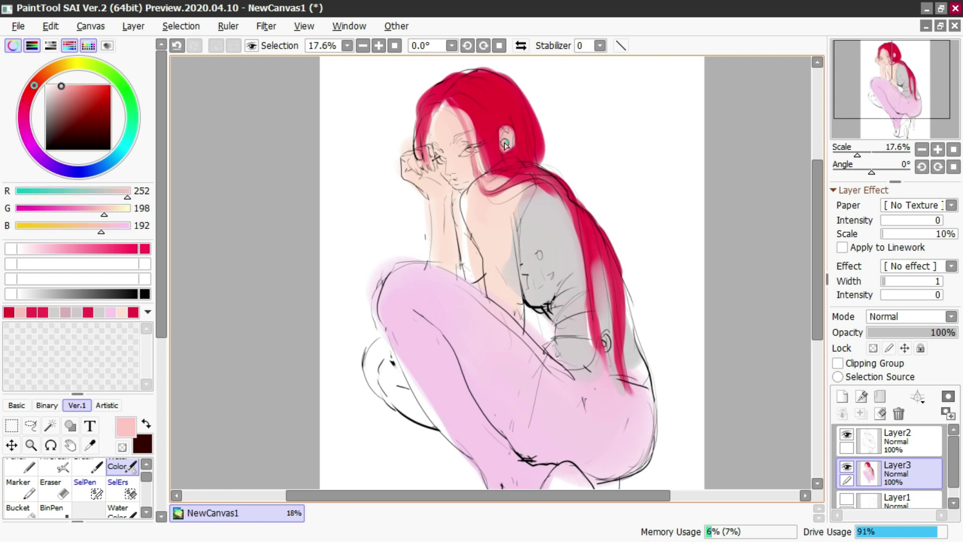
# Sample white from the background and paint the whites of both eyes
pyautogui.keyDown('alt'); pyautogui.click(381, 142); pyautogui.keyUp('alt')
pyautogui.click(438, 161)
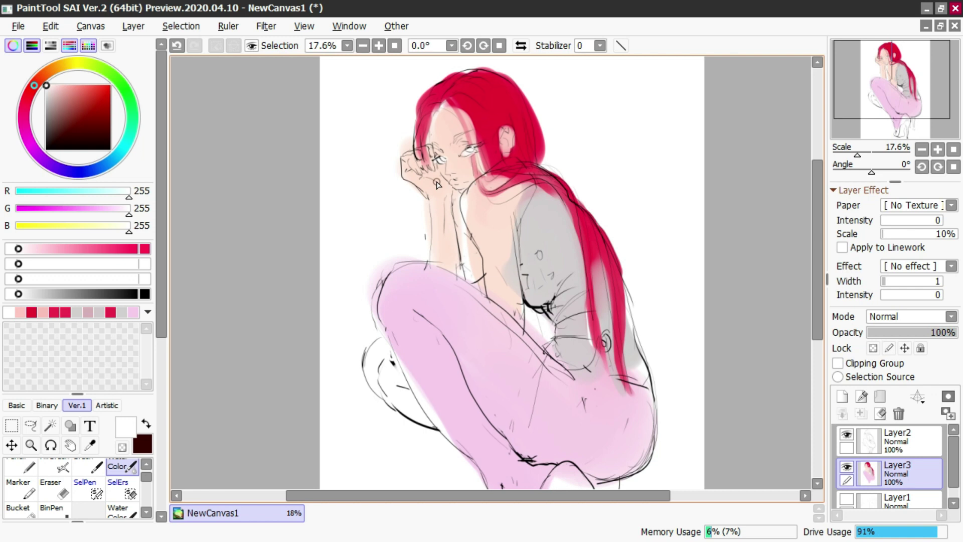
pyautogui.scroll(1, 391, 399)
pyautogui.scroll(-2, 488, 238)
pyautogui.moveTo(465, 310)
pyautogui.mouseDown()
pyautogui.moveTo(507, 197)
pyautogui.moveTo(493, 207)
pyautogui.mouseUp()
pyautogui.scroll(1, 492, 176)
pyautogui.hotkey('ctrl', 'z')
# Sample the skin tone, then erase the colour spill between neck and forearm and around the raised hand
pyautogui.rightClick(491, 176)
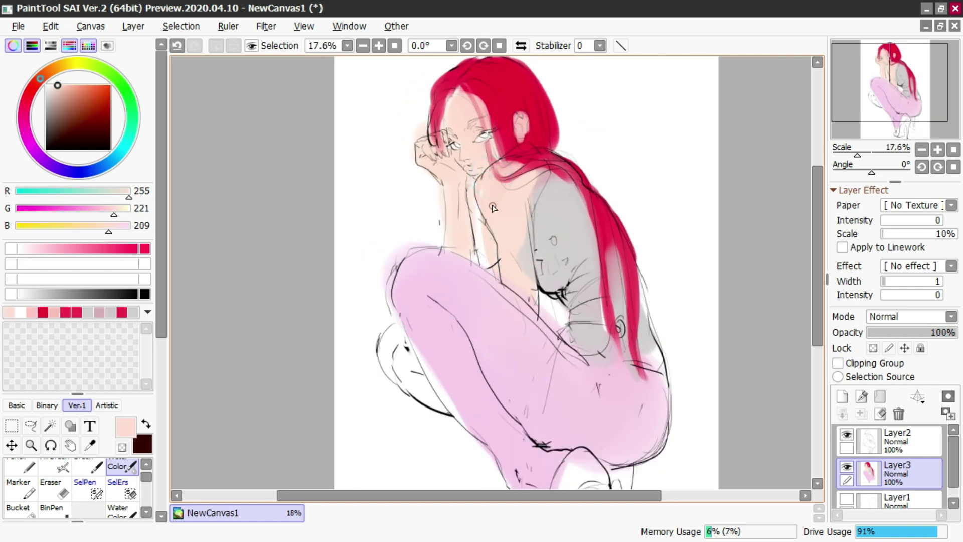
pyautogui.press('e')
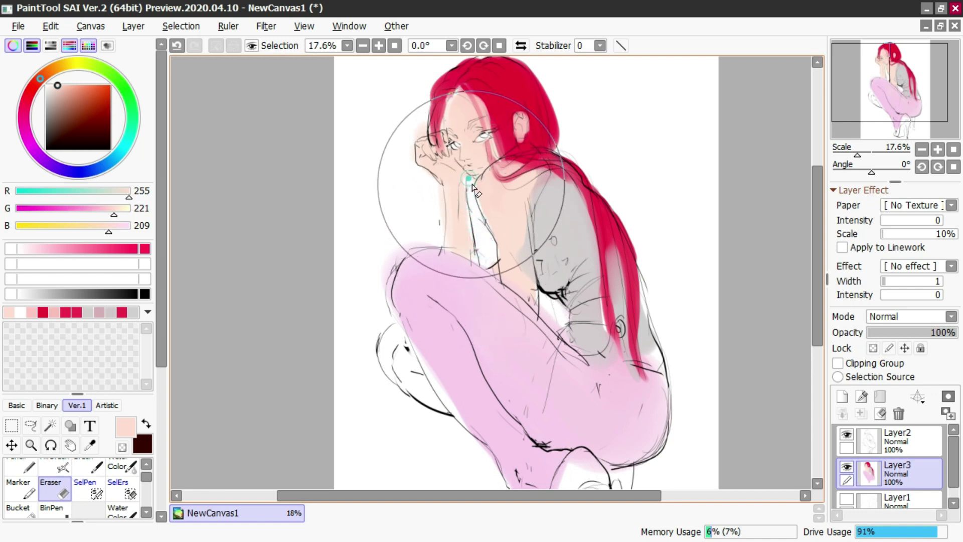
pyautogui.moveTo(442, 180); pyautogui.dragTo(439, 213)
pyautogui.moveTo(411, 146); pyautogui.dragTo(410, 131)
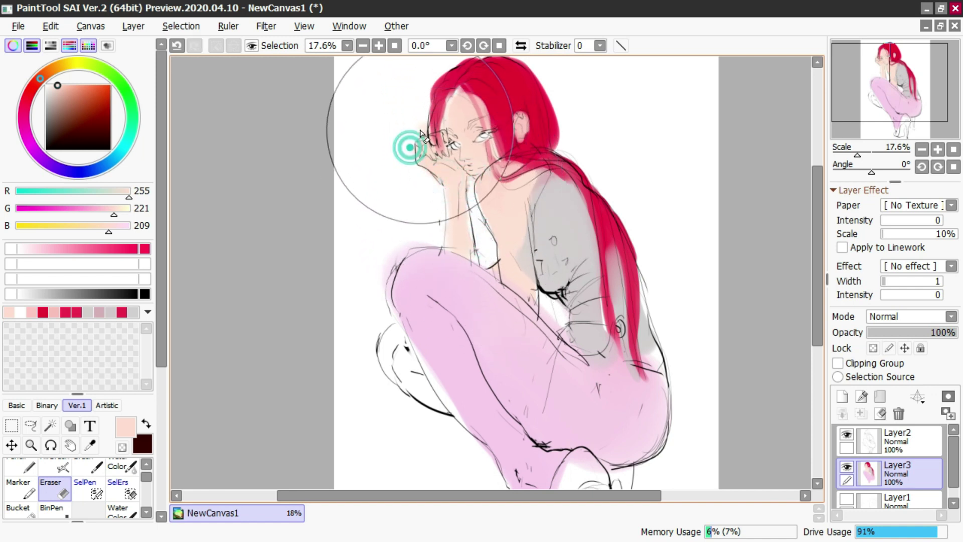
pyautogui.click(410, 123)
# Touch up the hairline, face edge and raised fingers with sampled crimson and skin tone using the watercolour brush
pyautogui.press('c')
pyautogui.rightClick(441, 101)
pyautogui.moveTo(461, 95); pyautogui.dragTo(435, 136)
pyautogui.moveTo(428, 141)
pyautogui.mouseDown()
pyautogui.moveTo(436, 137)
pyautogui.moveTo(451, 175)
pyautogui.mouseUp()
pyautogui.rightClick(425, 155)
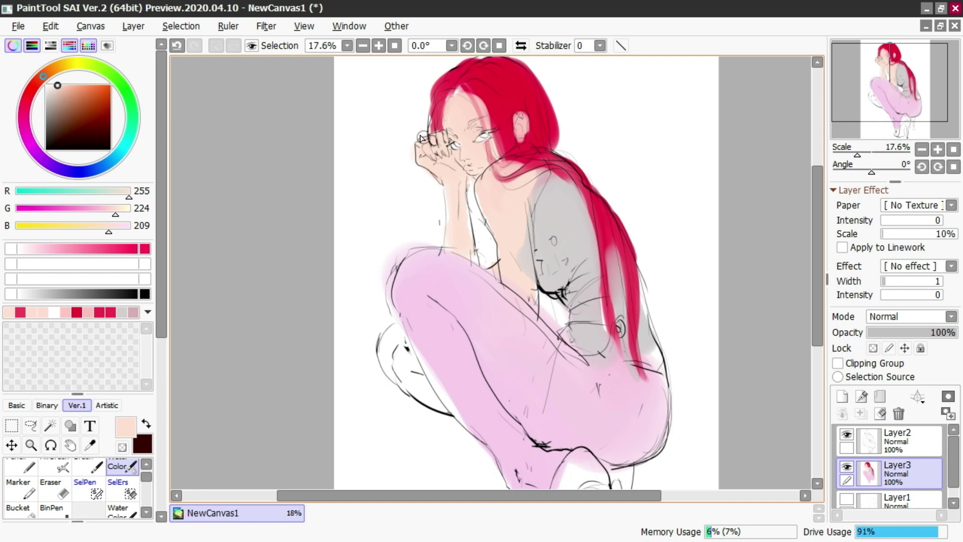
# Choose a muted brown (RGB 100, 68, 52) and paint the irises of both eyes
pyautogui.moveTo(90, 102)
pyautogui.mouseDown()
pyautogui.moveTo(80, 113)
pyautogui.moveTo(99, 130)
pyautogui.mouseUp()
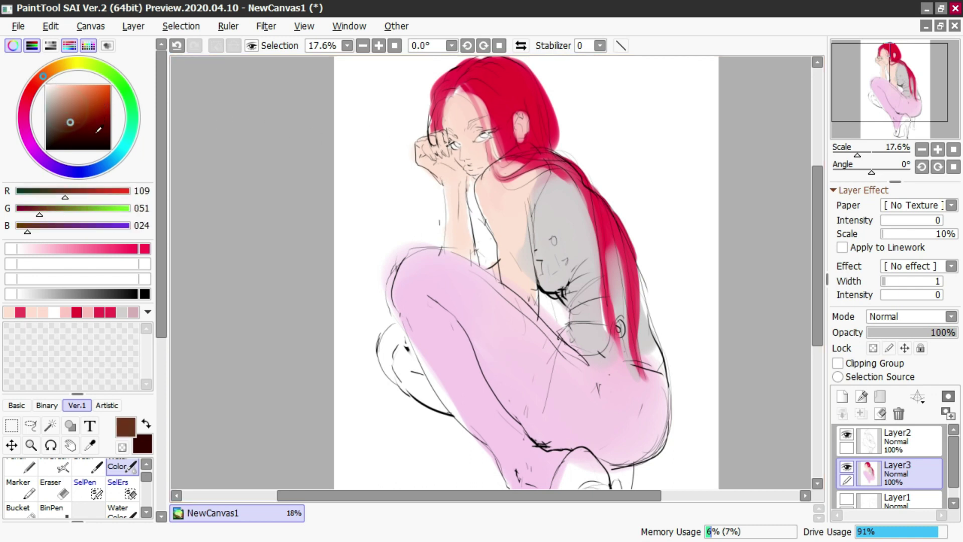
pyautogui.moveTo(468, 216); pyautogui.dragTo(441, 240)
pyautogui.scroll(-1, 459, 195)
pyautogui.scroll(2, 479, 125)
pyautogui.hotkey('ctrl', 'z')
pyautogui.moveTo(70, 122); pyautogui.dragTo(59, 124)
pyautogui.moveTo(420, 195)
pyautogui.mouseDown()
pyautogui.moveTo(427, 211)
pyautogui.moveTo(441, 186)
pyautogui.mouseUp()
pyautogui.hotkey('ctrl', 'z')
pyautogui.hotkey('ctrl', 'z')
pyautogui.hotkey('ctrl', 'z')
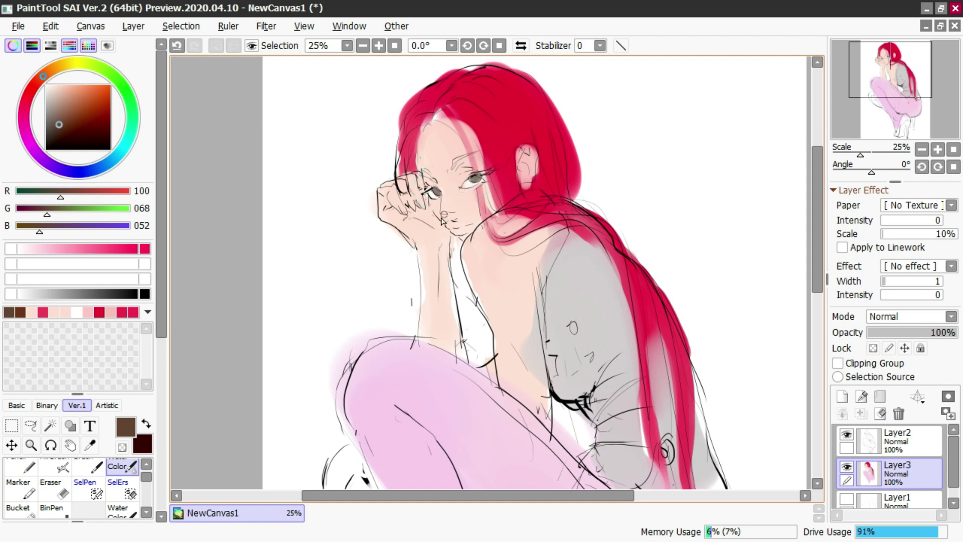
# Sample the crimson from the hair and paint the lips with a small brush of size 20
pyautogui.keyDown('alt'); pyautogui.click(504, 166); pyautogui.keyUp('alt')
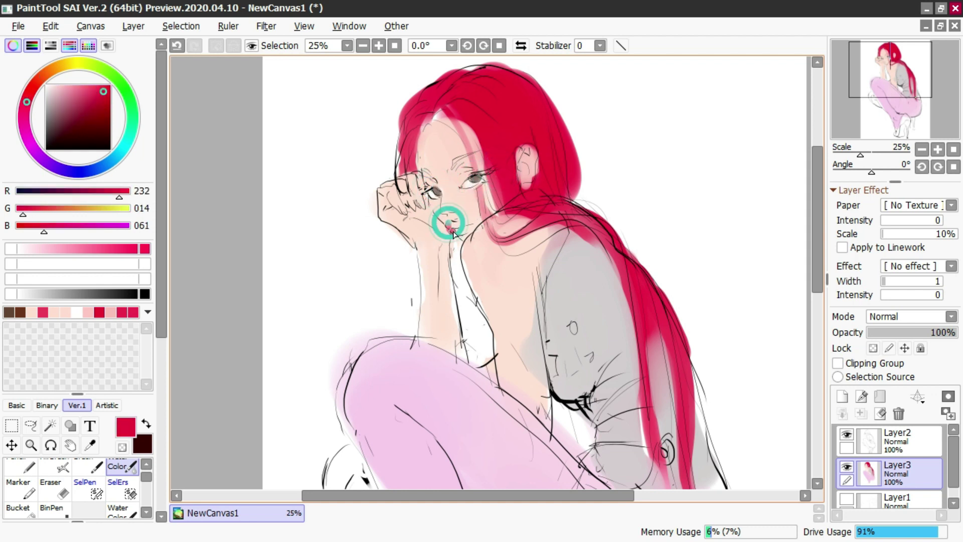
pyautogui.hotkey('ctrl', 'z')
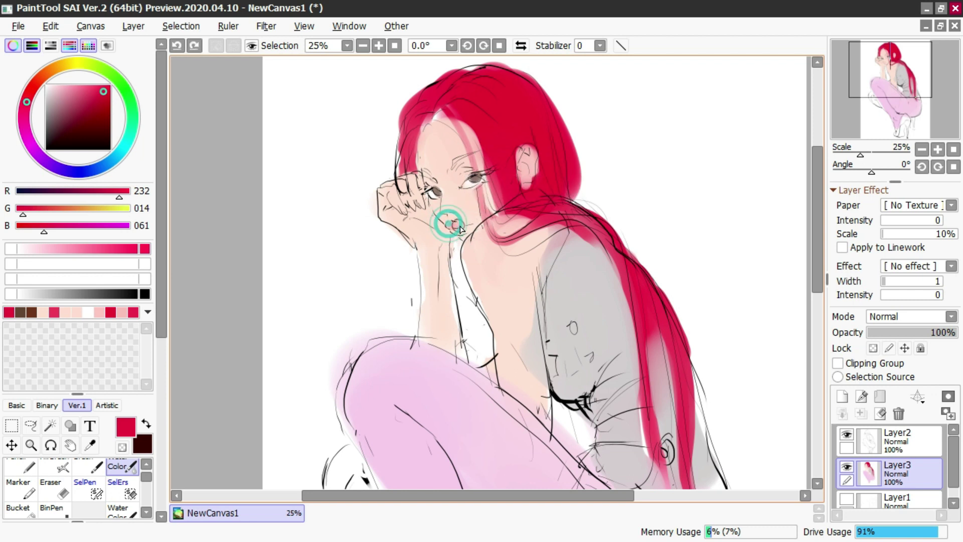
pyautogui.keyDown('ctrl'); pyautogui.keyDown('alt'); pyautogui.click(449, 223); pyautogui.keyUp('alt'); pyautogui.keyUp('ctrl')
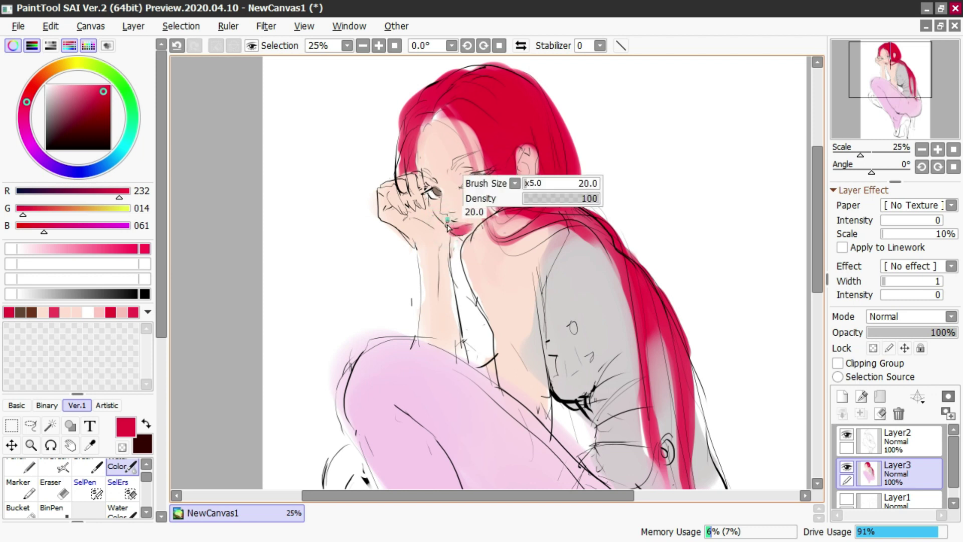
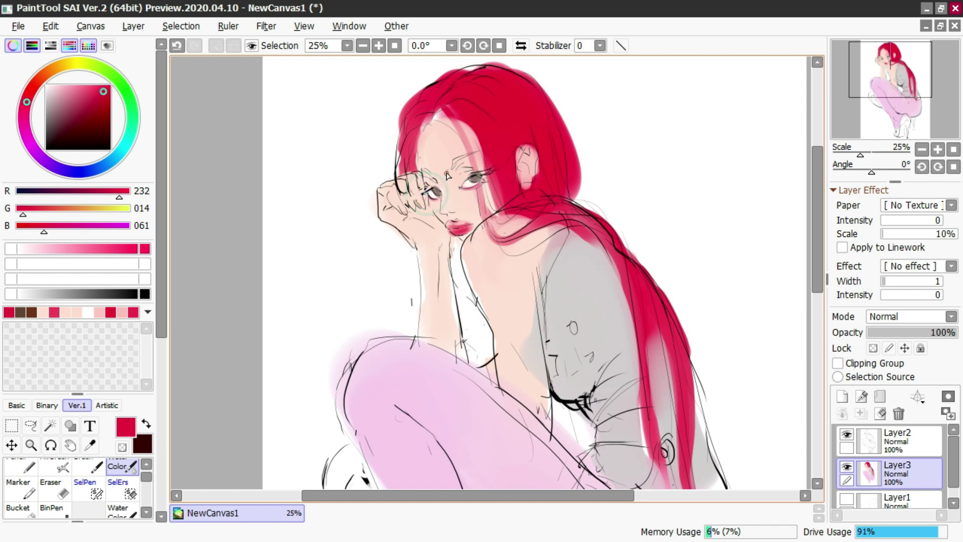
# Mirror the canvas view and paint the eyebrow with the brown sampled from the iris
pyautogui.click(521, 45)
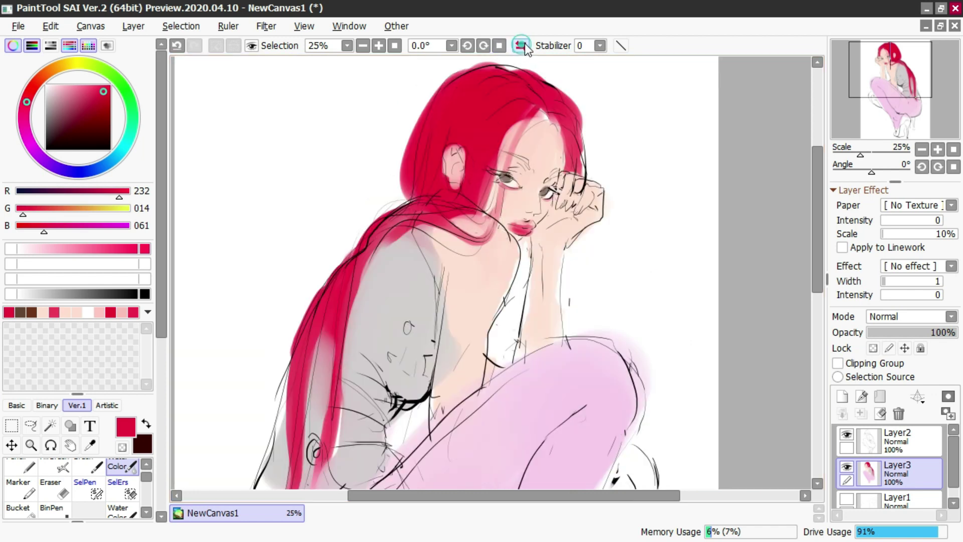
pyautogui.keyDown('alt'); pyautogui.click(507, 175); pyautogui.keyUp('alt')
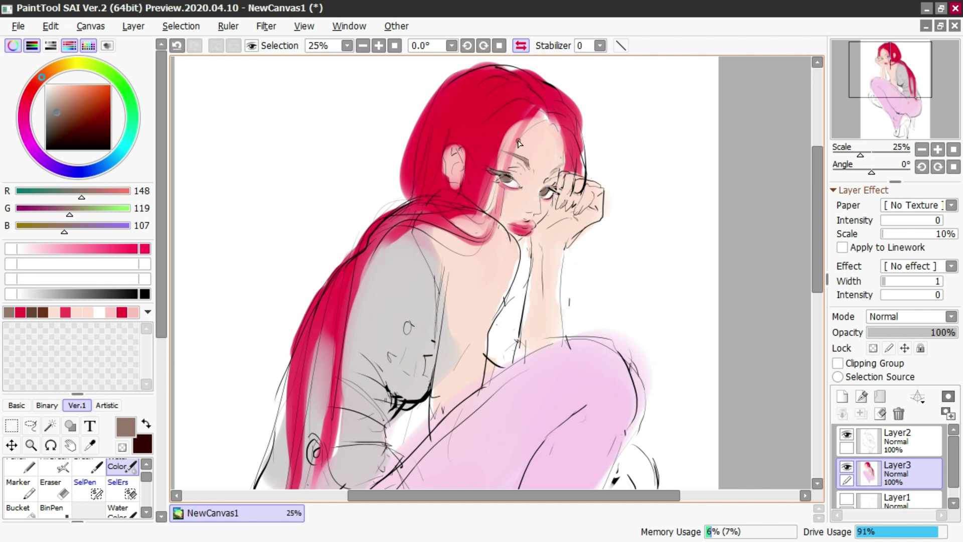
# Sample the lilac from the trousers and fill the far lower leg and the hip edge
pyautogui.scroll(-1, 519, 143)
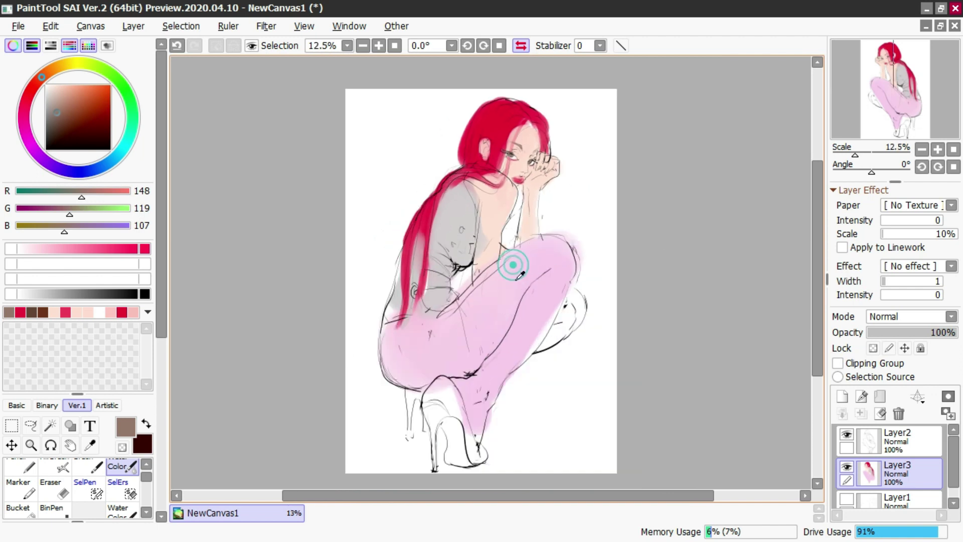
pyautogui.keyDown('alt'); pyautogui.click(514, 265); pyautogui.keyUp('alt')
pyautogui.moveTo(546, 303)
pyautogui.mouseDown()
pyautogui.moveTo(557, 327)
pyautogui.moveTo(539, 347)
pyautogui.mouseUp()
pyautogui.moveTo(417, 331); pyautogui.dragTo(391, 376)
# Adjust the brush size and fill the lower back beside the hair with sampled grey
pyautogui.keyDown('ctrl'); pyautogui.keyDown('alt'); pyautogui.click(406, 298); pyautogui.keyUp('alt'); pyautogui.keyUp('ctrl')
pyautogui.keyDown('alt'); pyautogui.click(396, 291); pyautogui.keyUp('alt')
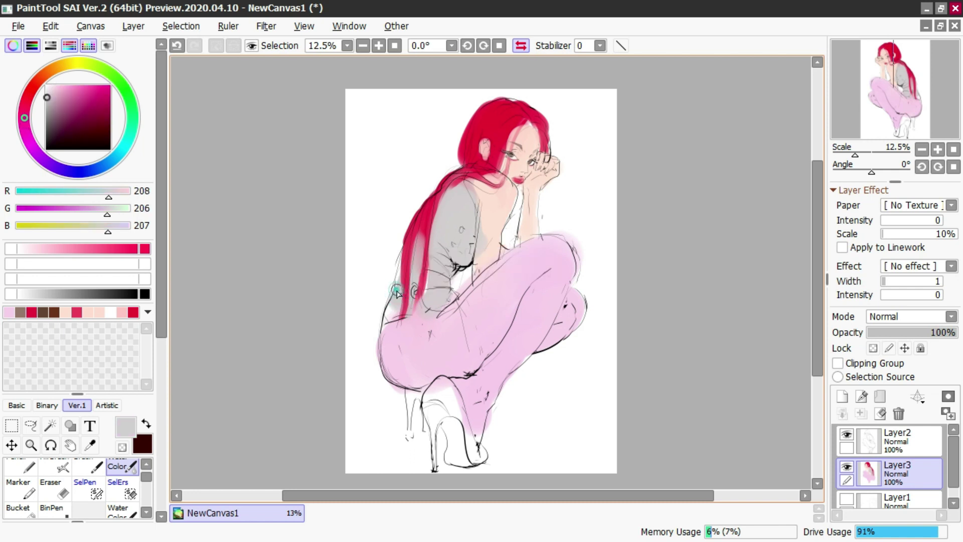
pyautogui.moveTo(397, 291); pyautogui.dragTo(394, 303)
# Refine the ear's outline with the pencil brush, using crimson sampled from the hair and pink from the ear
pyautogui.scroll(3, 527, 114)
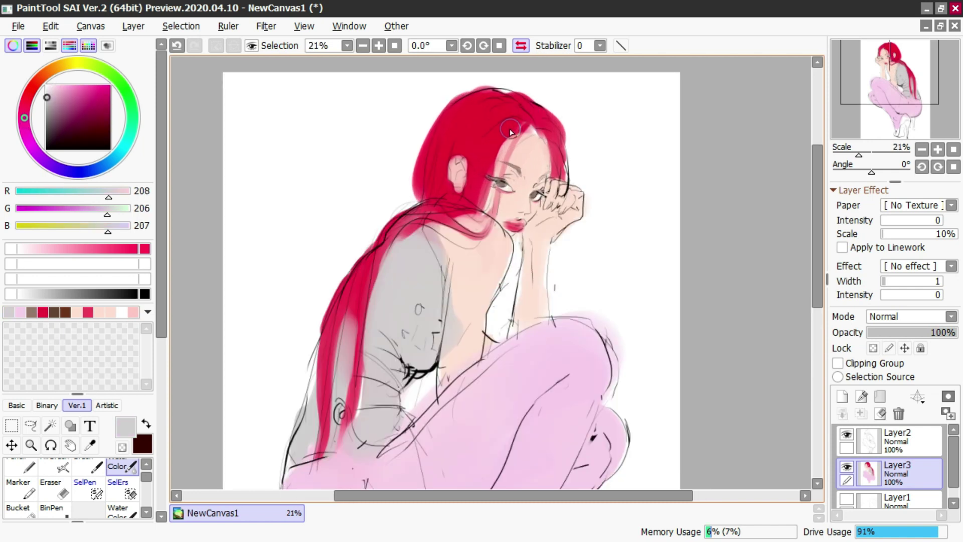
pyautogui.press('n')
pyautogui.rightClick(469, 155)
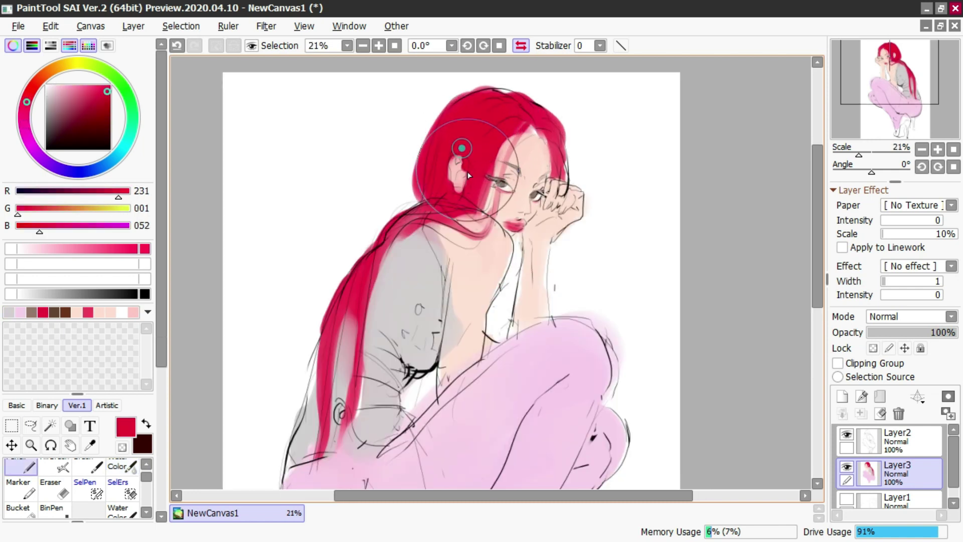
pyautogui.moveTo(468, 171); pyautogui.dragTo(471, 192)
pyautogui.hotkey('ctrl', 'z')
pyautogui.moveTo(460, 148)
pyautogui.mouseDown()
pyautogui.moveTo(462, 186)
pyautogui.moveTo(473, 179)
pyautogui.moveTo(470, 187)
pyautogui.mouseUp()
pyautogui.hotkey('ctrl', 'z')
pyautogui.hotkey('ctrl', 'z')
pyautogui.moveTo(444, 163); pyautogui.dragTo(447, 171)
pyautogui.keyDown('alt'); pyautogui.click(456, 178); pyautogui.keyUp('alt')
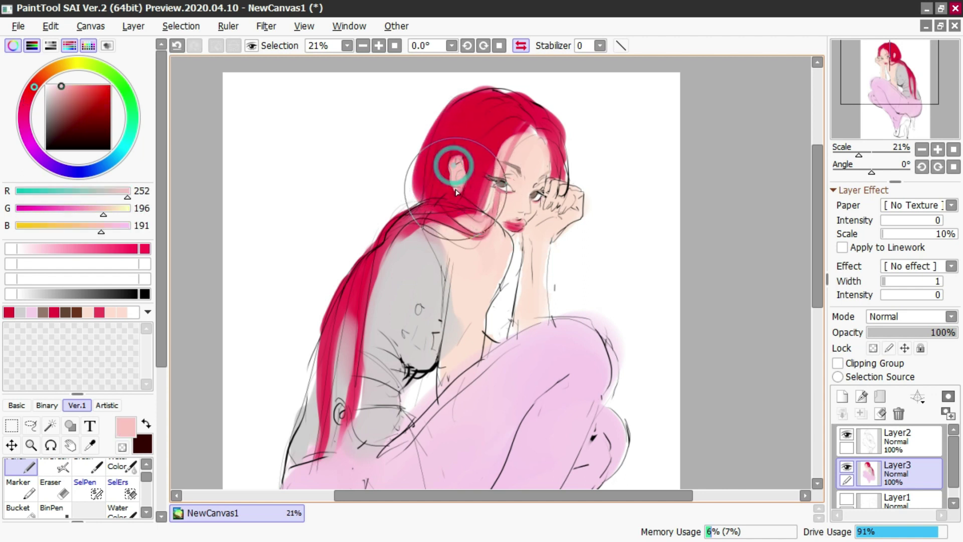
pyautogui.click(461, 190)
# Repaint the hair behind the ear with sampled crimson and erase the outer edge at the back of the head
pyautogui.rightClick(447, 129)
pyautogui.moveTo(444, 133); pyautogui.dragTo(432, 168)
pyautogui.press('e')
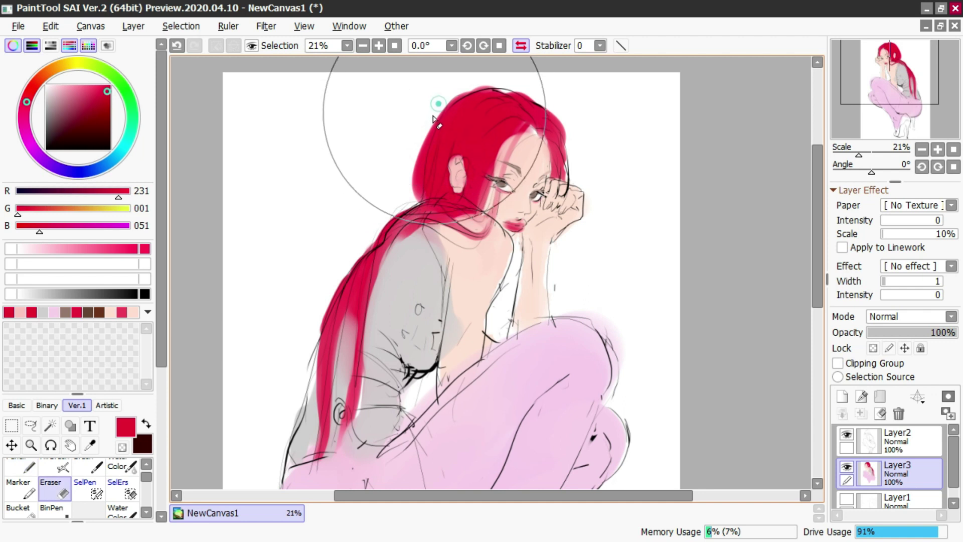
pyautogui.moveTo(434, 113); pyautogui.dragTo(415, 186)
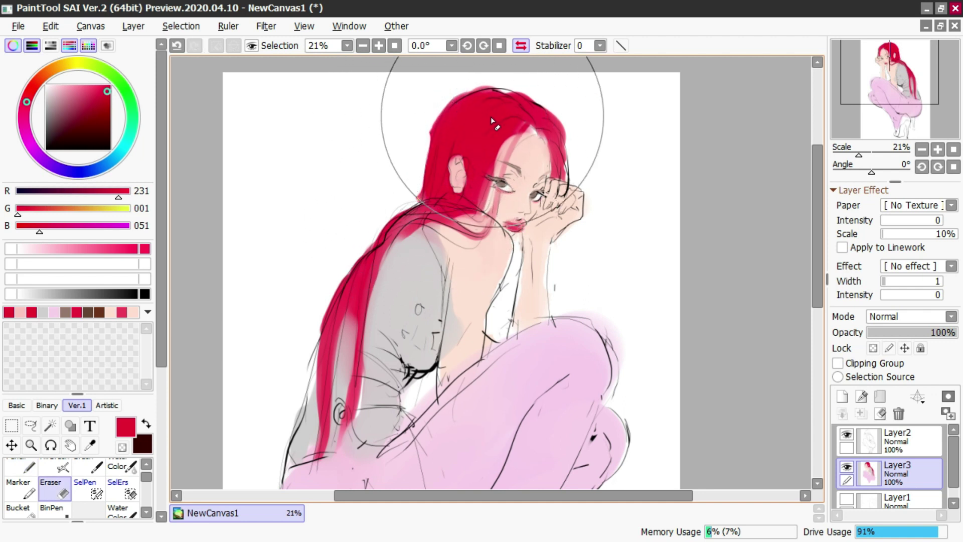
# Touch up the crown with sampled crimson and erase hair colour spilling past the front and back of the head
pyautogui.press('n')
pyautogui.rightClick(484, 95)
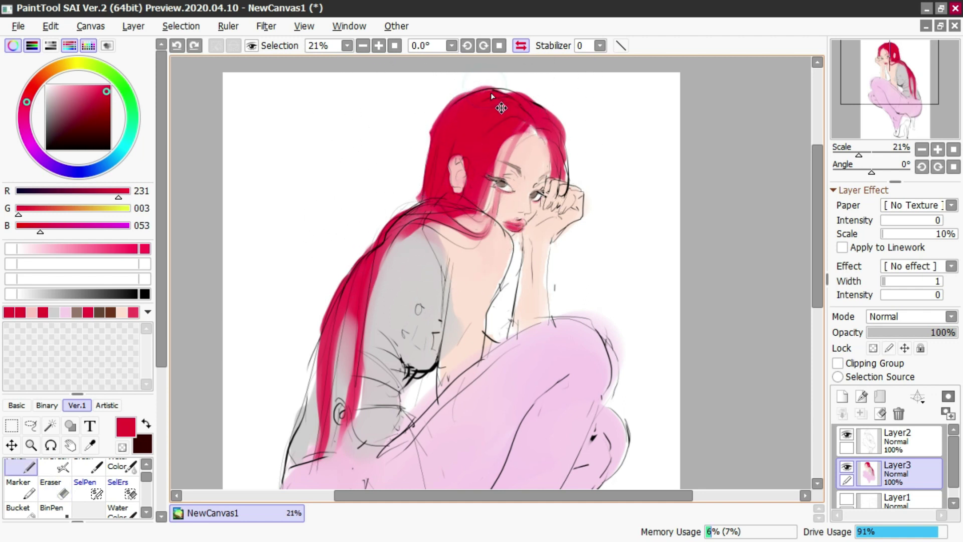
pyautogui.press('e')
pyautogui.moveTo(540, 101); pyautogui.dragTo(569, 149)
pyautogui.click(561, 122)
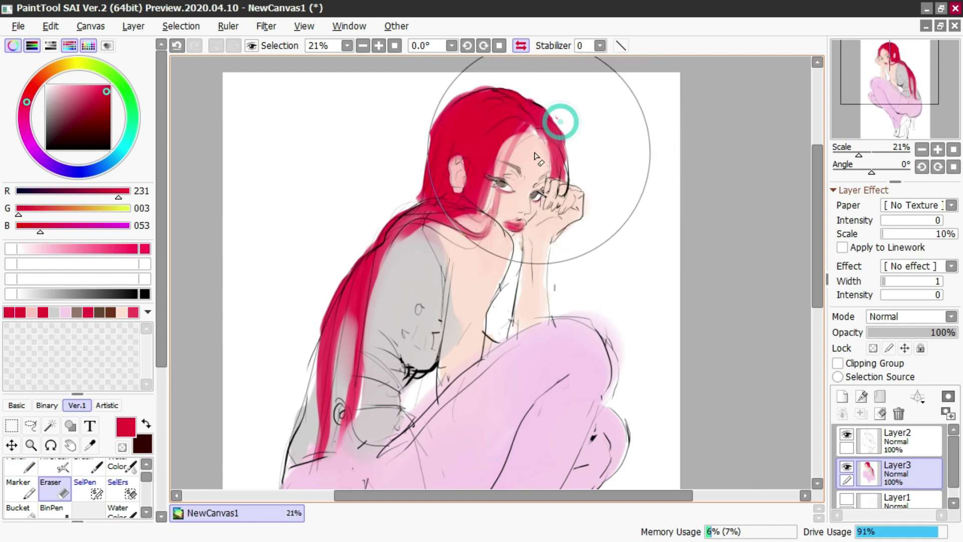
pyautogui.moveTo(436, 107)
pyautogui.mouseDown()
pyautogui.moveTo(412, 169)
pyautogui.moveTo(417, 157)
pyautogui.mouseUp()
# Erase the spill along the forearm's outer edge and repaint the forearm and wrist with sampled skin tone
pyautogui.moveTo(556, 259); pyautogui.dragTo(559, 299)
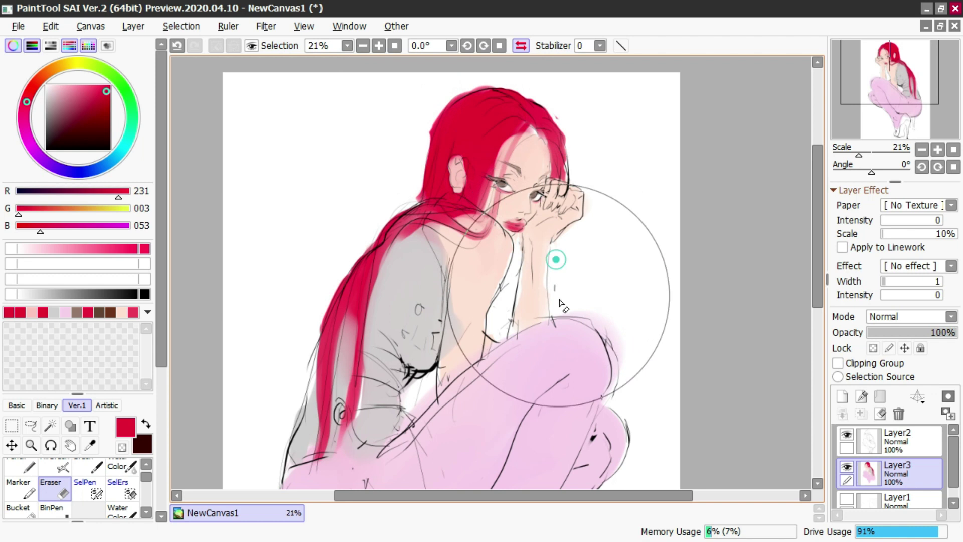
pyautogui.press('c')
pyautogui.rightClick(541, 239)
pyautogui.moveTo(542, 239); pyautogui.dragTo(540, 292)
pyautogui.hotkey('ctrl', 'z')
pyautogui.moveTo(544, 242); pyautogui.dragTo(540, 308)
pyautogui.moveTo(536, 236); pyautogui.dragTo(534, 258)
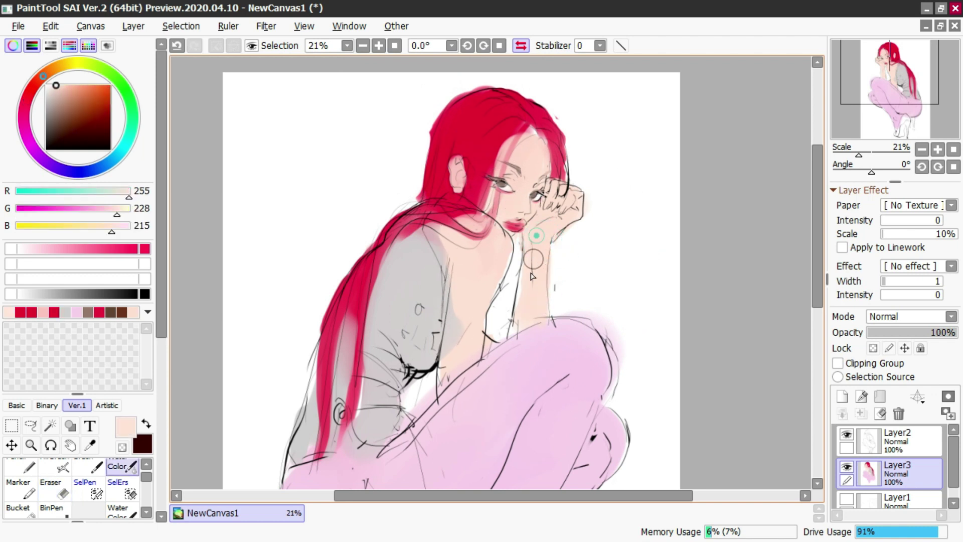
# Erase the stray colour beside the elbow and around the outer edge of the raised knee
pyautogui.press('e')
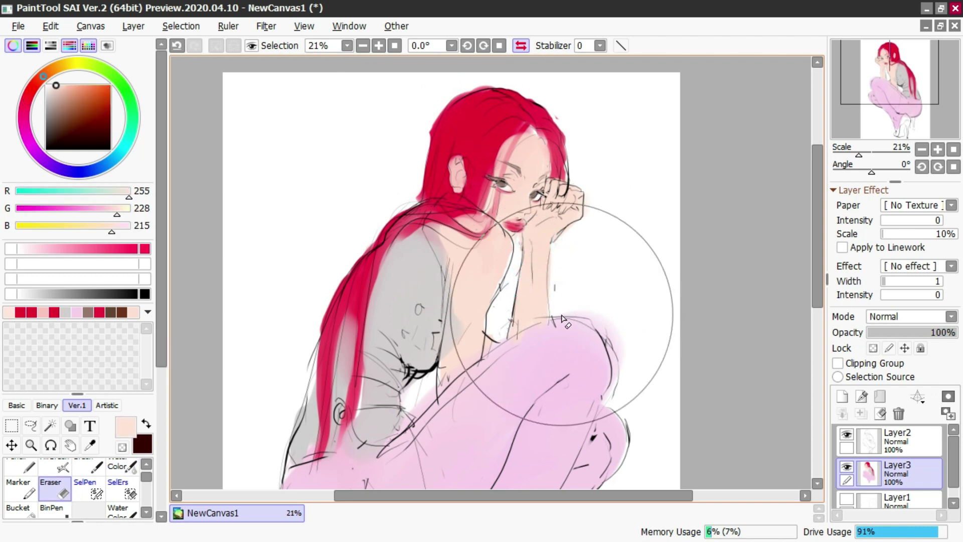
pyautogui.click(554, 306)
pyautogui.moveTo(599, 320); pyautogui.dragTo(617, 381)
pyautogui.scroll(-5, 508, 142)
pyautogui.scroll(1, 532, 192)
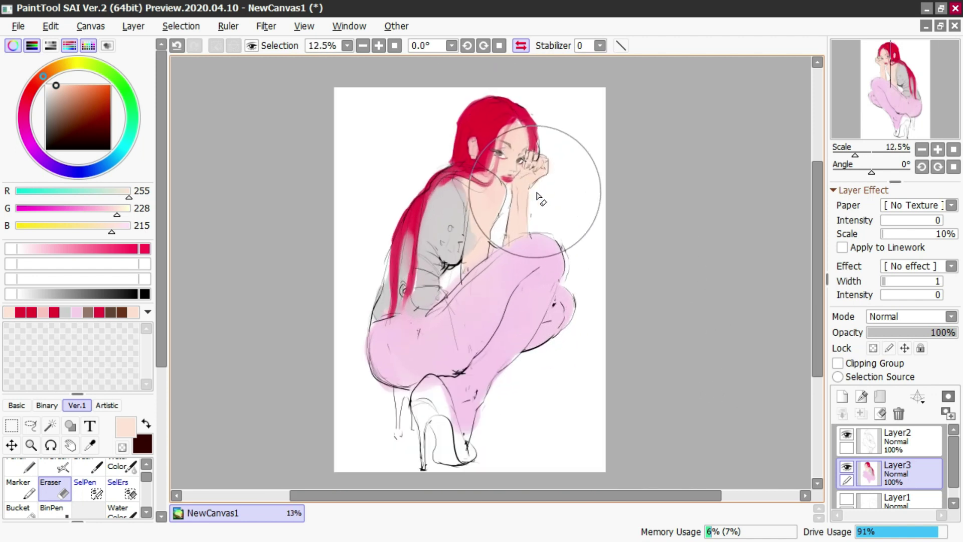
# Enlarge the watercolour brush and choose a bright red (RGB 249, 12, 0) for the shoes
pyautogui.press('c')
pyautogui.press(']')
pyautogui.press(']')
pyautogui.press(']')
pyautogui.moveTo(426, 392); pyautogui.dragTo(430, 397)
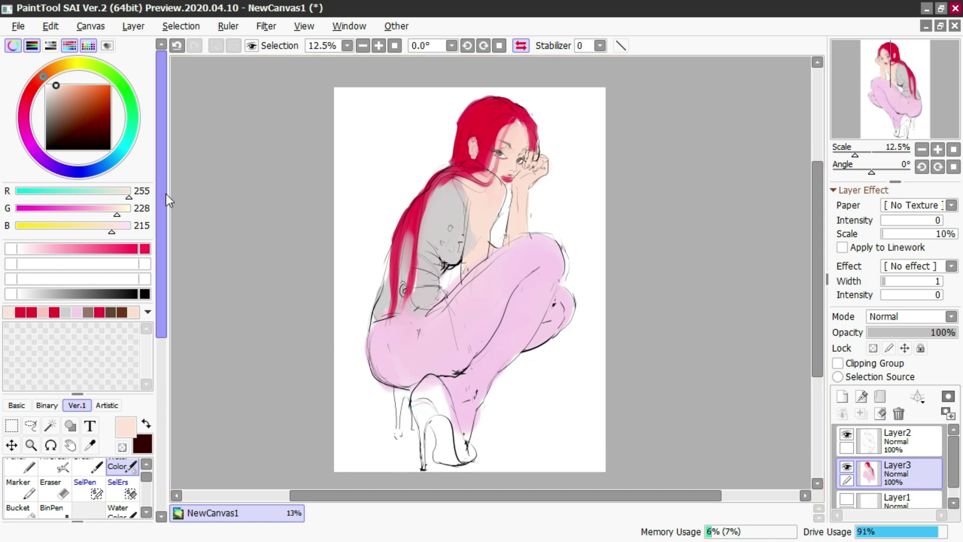
pyautogui.click(111, 162)
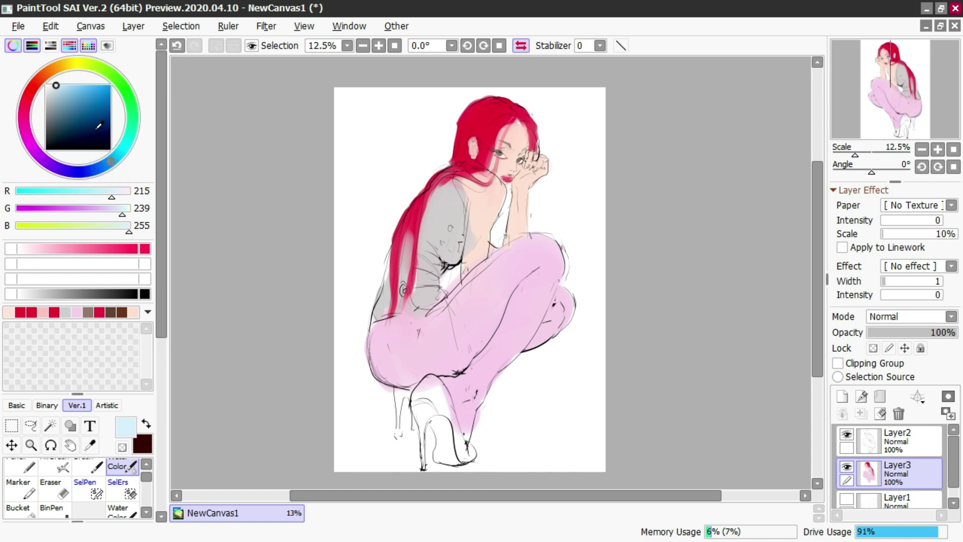
pyautogui.click(91, 65)
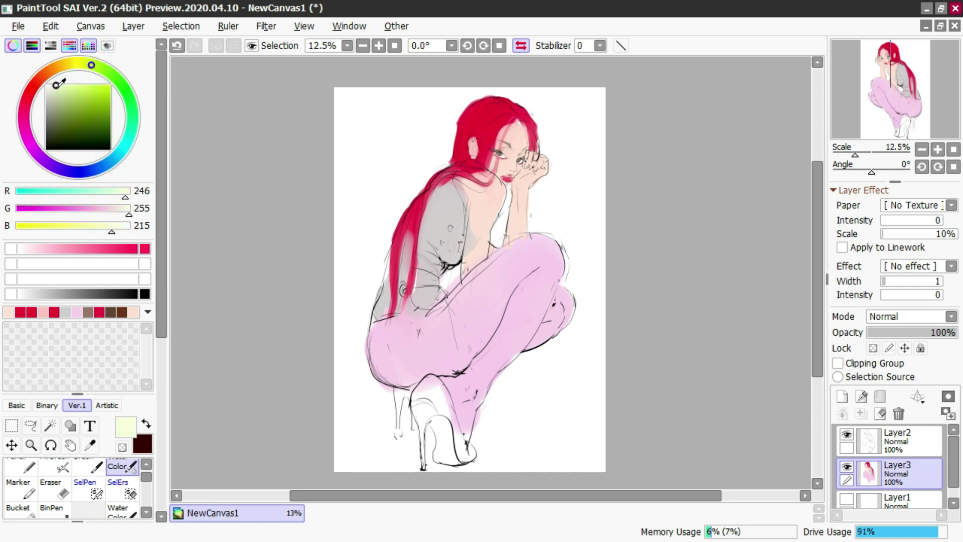
pyautogui.click(37, 88)
pyautogui.click(110, 87)
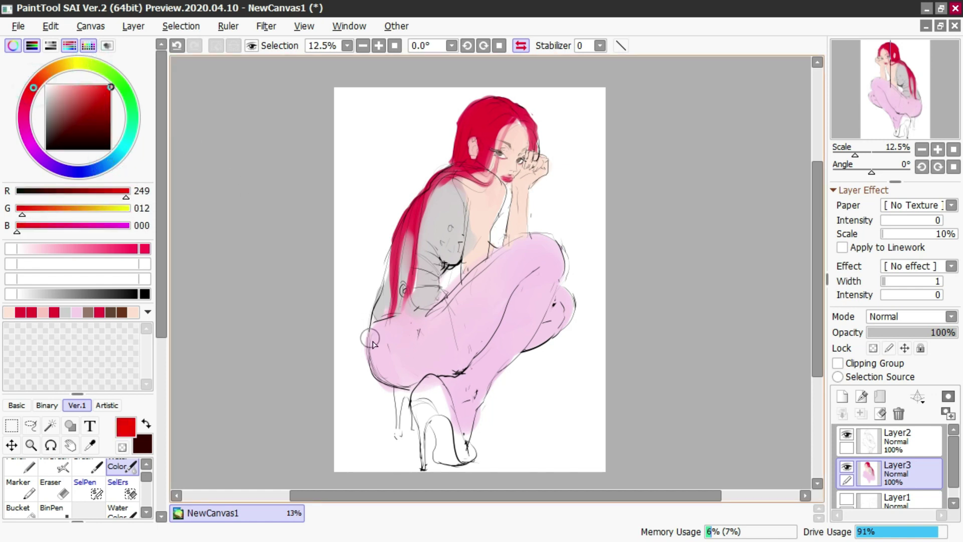
# Paint the near high-heeled shoe's back, stiletto heel and arch in bright red
pyautogui.moveTo(419, 401); pyautogui.dragTo(435, 401)
pyautogui.moveTo(423, 467)
pyautogui.mouseDown()
pyautogui.moveTo(421, 417)
pyautogui.moveTo(423, 462)
pyautogui.mouseUp()
pyautogui.hotkey('ctrl', 'z')
pyautogui.hotkey('ctrl', 'z')
pyautogui.hotkey('ctrl', 'z')
pyautogui.moveTo(420, 418); pyautogui.dragTo(423, 463)
pyautogui.moveTo(419, 412)
pyautogui.mouseDown()
pyautogui.moveTo(419, 423)
pyautogui.moveTo(436, 408)
pyautogui.moveTo(431, 383)
pyautogui.moveTo(424, 402)
pyautogui.moveTo(440, 408)
pyautogui.mouseUp()
pyautogui.keyDown('ctrl'); pyautogui.keyDown('alt'); pyautogui.click(430, 383); pyautogui.keyUp('alt'); pyautogui.keyUp('ctrl')
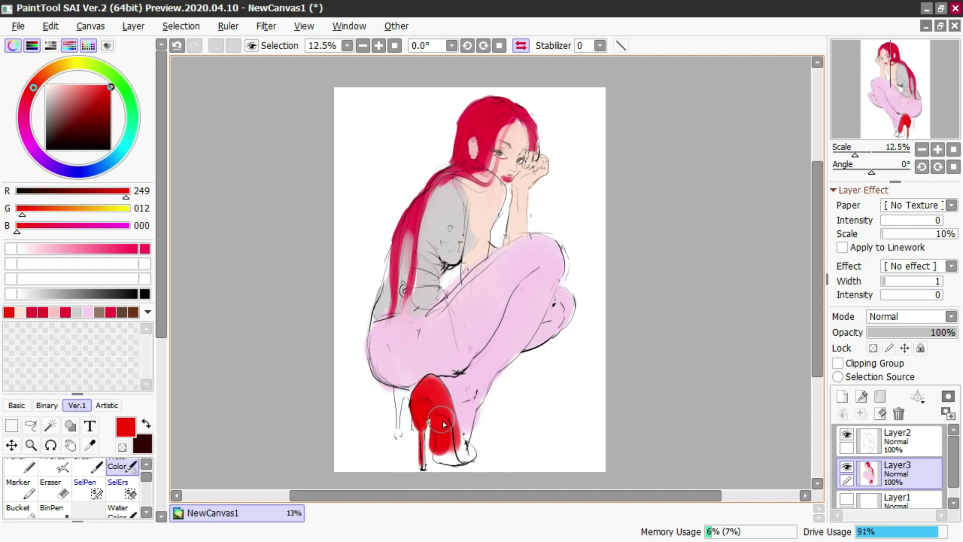
# Fill the near shoe's toe and the far shoe's heel with the bright red, varying the brush size
pyautogui.moveTo(447, 450)
pyautogui.mouseDown()
pyautogui.moveTo(446, 438)
pyautogui.moveTo(470, 454)
pyautogui.mouseUp()
pyautogui.keyDown('ctrl'); pyautogui.keyDown('alt'); pyautogui.moveTo(398, 401); pyautogui.dragTo(397, 433); pyautogui.keyUp('alt'); pyautogui.keyUp('ctrl')
pyautogui.hotkey('ctrl', 'z')
pyautogui.moveTo(405, 398)
pyautogui.mouseDown()
pyautogui.moveTo(408, 425)
pyautogui.moveTo(395, 400)
pyautogui.moveTo(378, 397)
pyautogui.moveTo(434, 389)
pyautogui.moveTo(424, 428)
pyautogui.moveTo(420, 413)
pyautogui.moveTo(422, 464)
pyautogui.moveTo(422, 414)
pyautogui.moveTo(444, 412)
pyautogui.moveTo(437, 402)
pyautogui.moveTo(470, 452)
pyautogui.mouseUp()
# Sample white with the pencil brush and paint small highlights on the red shoes, undoing unwanted strokes
pyautogui.press('n')
pyautogui.rightClick(377, 396)
pyautogui.hotkey('ctrl', 'z')
pyautogui.hotkey('ctrl', 'z')
pyautogui.hotkey('ctrl', 'z')
pyautogui.moveTo(442, 404); pyautogui.dragTo(454, 434)
pyautogui.hotkey('ctrl', 'z')
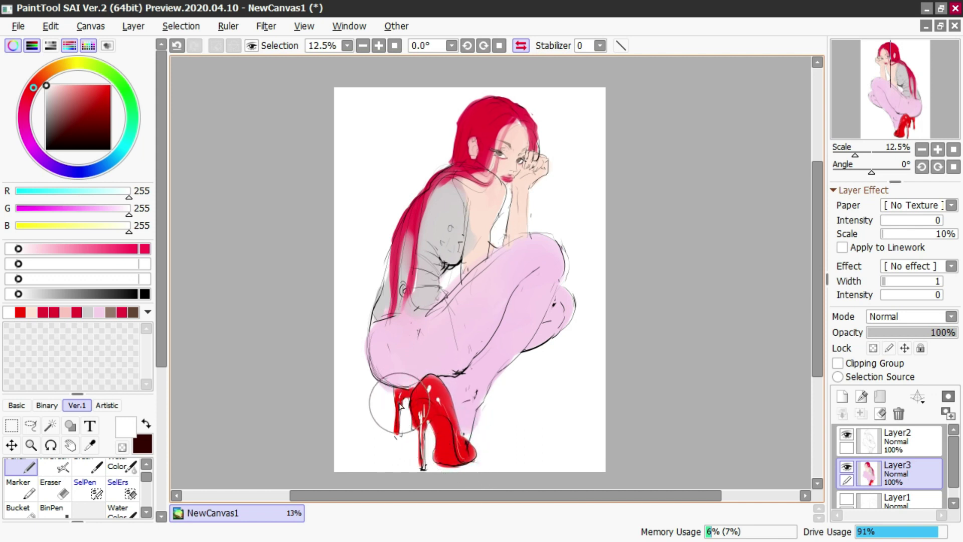
# Redo the white highlight on the far shoe's heel and shade the near shoe's sole with watercolour in dark red (RGB 118, 38, 34)
pyautogui.hotkey('ctrl', 'z')
pyautogui.moveTo(397, 416); pyautogui.dragTo(400, 401)
pyautogui.press('c')
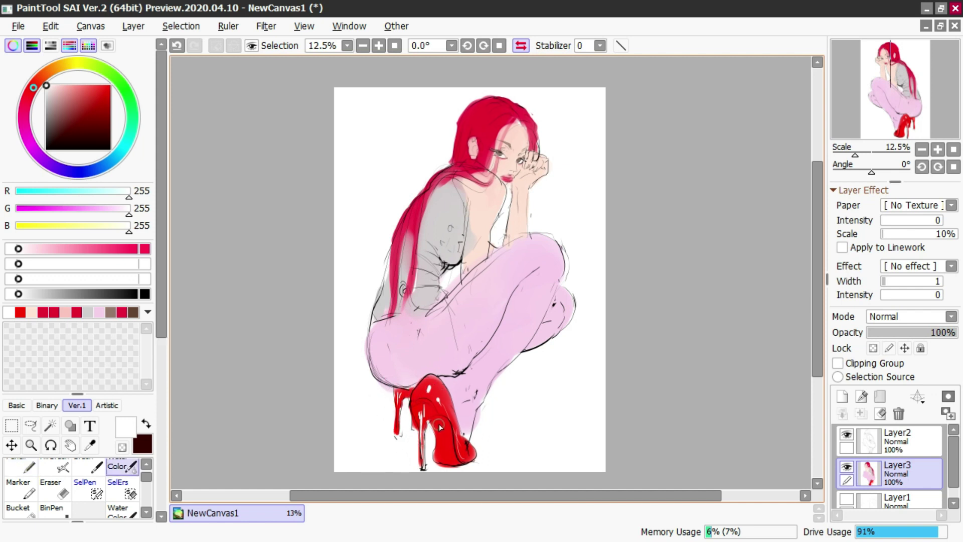
pyautogui.rightClick(443, 429)
pyautogui.moveTo(90, 96); pyautogui.dragTo(70, 120)
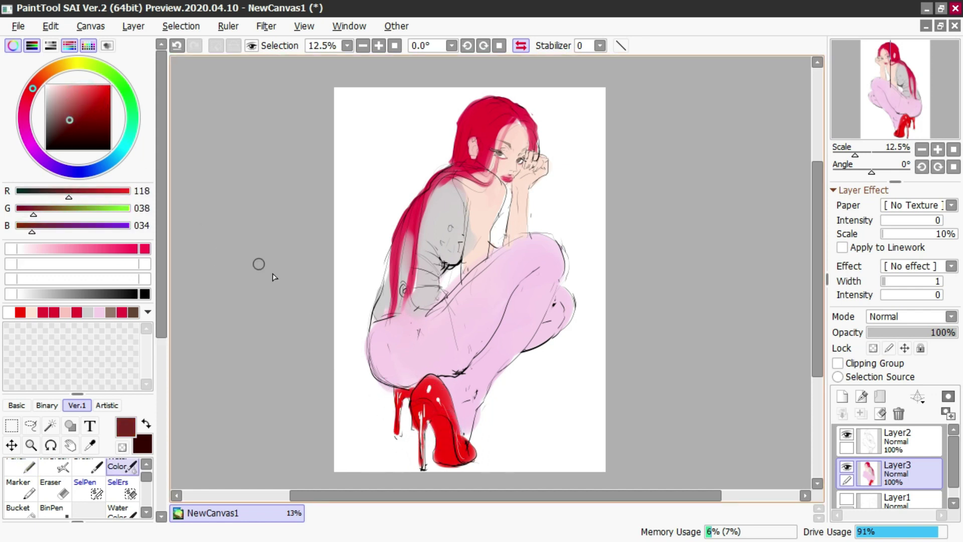
pyautogui.moveTo(437, 419); pyautogui.dragTo(441, 451)
pyautogui.moveTo(403, 420)
pyautogui.keyDown('ctrl'); pyautogui.keyDown('alt'); pyautogui.mouseDown()
pyautogui.moveTo(406, 393)
pyautogui.moveTo(423, 452)
pyautogui.mouseUp(); pyautogui.keyUp('alt'); pyautogui.keyUp('ctrl')
pyautogui.hotkey('ctrl', 'z')
pyautogui.rightClick(426, 422)
pyautogui.keyDown('alt'); pyautogui.click(417, 408); pyautogui.keyUp('alt')
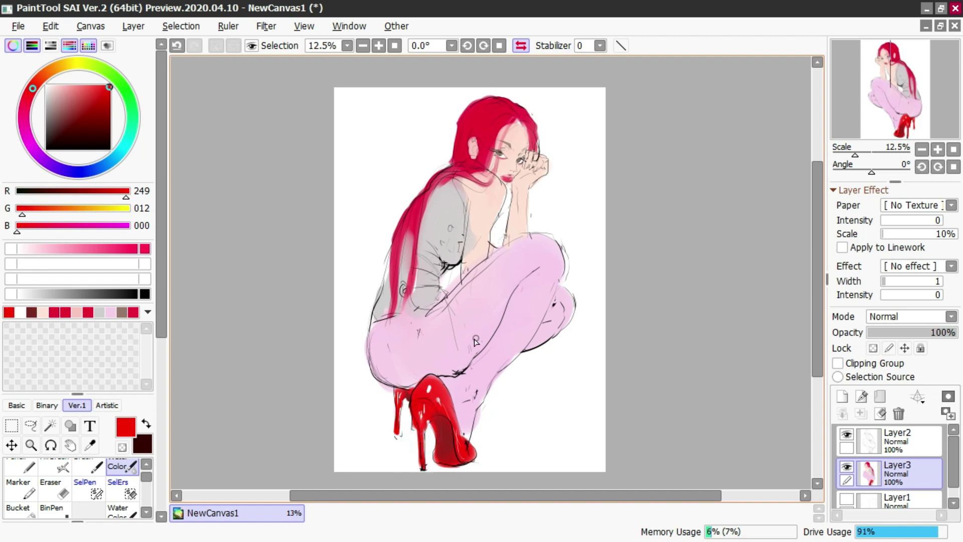
# Darken the trousers' sampled pink to a greyed mauve (RGB 180, 148, 171) and brush shading along the thigh's underside, undoing unwanted strokes
pyautogui.keyDown('alt'); pyautogui.click(379, 338); pyautogui.keyUp('alt')
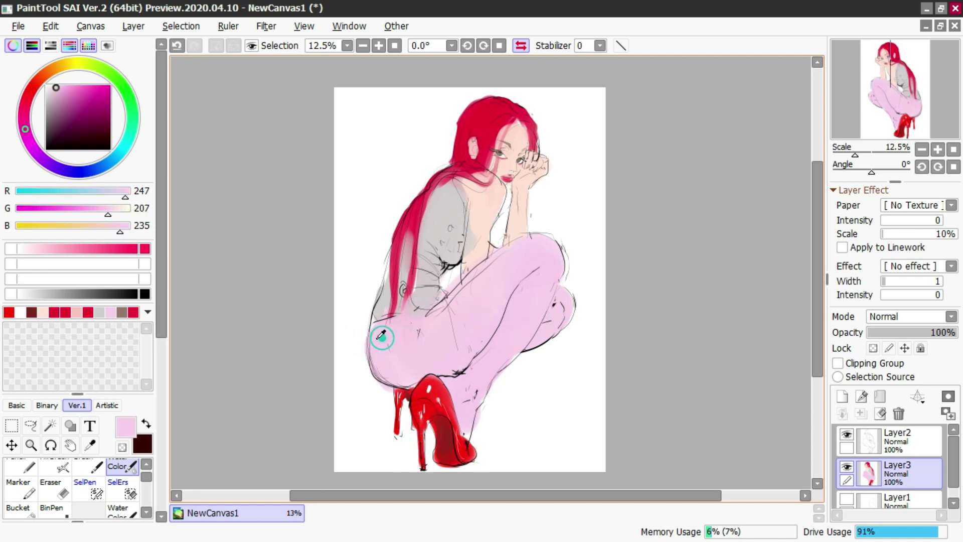
pyautogui.moveTo(88, 88); pyautogui.dragTo(54, 104)
pyautogui.moveTo(374, 361)
pyautogui.mouseDown()
pyautogui.moveTo(407, 343)
pyautogui.moveTo(438, 355)
pyautogui.moveTo(371, 356)
pyautogui.moveTo(417, 376)
pyautogui.moveTo(520, 294)
pyautogui.mouseUp()
pyautogui.hotkey('ctrl', 'z')
pyautogui.hotkey('ctrl', 'z')
# Shade the shin, far knee, ankle and lower thigh with the greyed mauve, undoing strokes that do not fit
pyautogui.moveTo(561, 251); pyautogui.dragTo(479, 386)
pyautogui.hotkey('ctrl', 'z')
pyautogui.moveTo(561, 262); pyautogui.dragTo(480, 380)
pyautogui.hotkey('ctrl', 'z')
pyautogui.moveTo(551, 281); pyautogui.dragTo(467, 393)
pyautogui.hotkey('ctrl', 'z')
pyautogui.moveTo(547, 334); pyautogui.dragTo(572, 286)
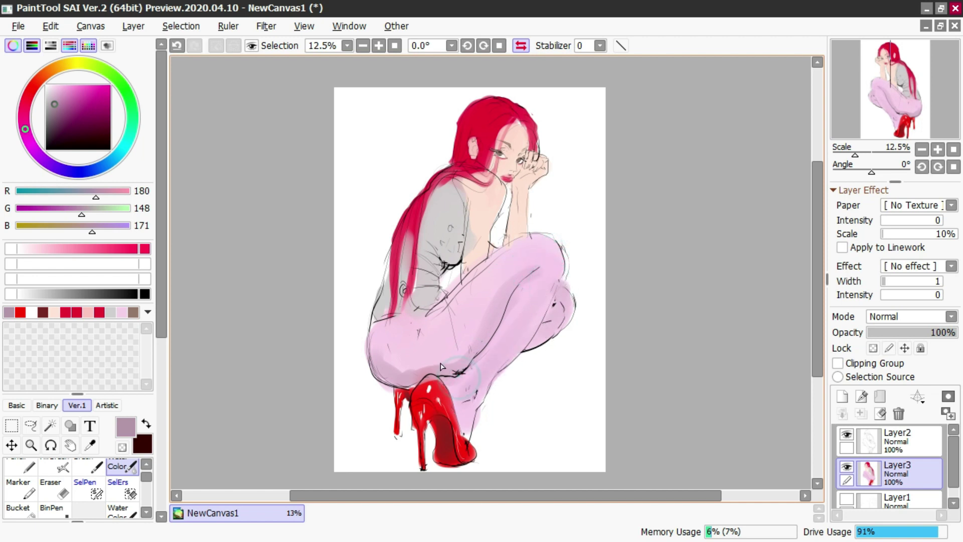
pyautogui.moveTo(448, 379)
pyautogui.mouseDown()
pyautogui.moveTo(476, 392)
pyautogui.moveTo(465, 413)
pyautogui.mouseUp()
pyautogui.keyDown('ctrl'); pyautogui.keyDown('alt'); pyautogui.moveTo(504, 300); pyautogui.dragTo(521, 300); pyautogui.keyUp('alt'); pyautogui.keyUp('ctrl')
pyautogui.moveTo(422, 347)
pyautogui.mouseDown()
pyautogui.moveTo(523, 262)
pyautogui.moveTo(532, 259)
pyautogui.moveTo(539, 277)
pyautogui.moveTo(541, 252)
pyautogui.moveTo(462, 339)
pyautogui.moveTo(416, 345)
pyautogui.moveTo(416, 316)
pyautogui.moveTo(427, 328)
pyautogui.moveTo(406, 331)
pyautogui.moveTo(375, 374)
pyautogui.mouseUp()
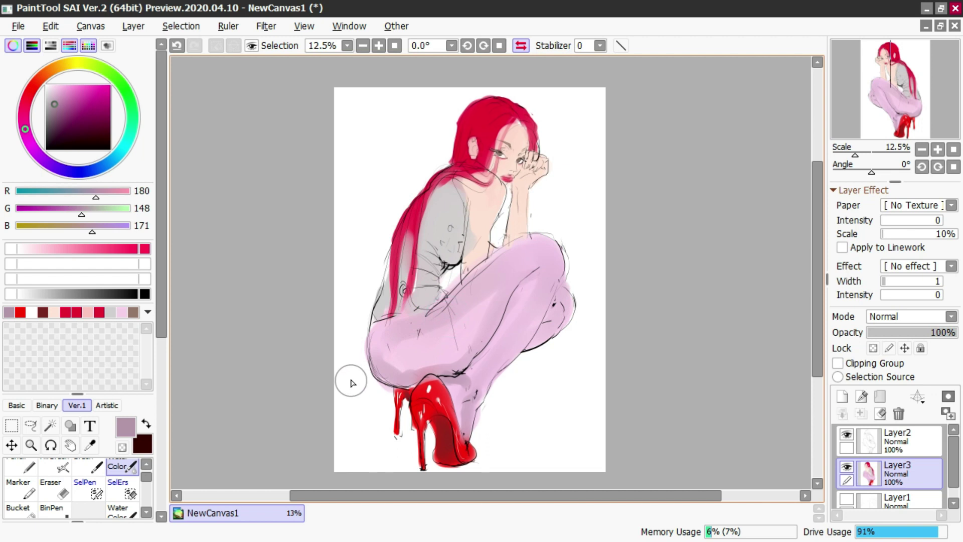
# Choose a darker skin tone (RGB 231, 172, 149) and softly shade the near arm and far forearm, undoing unwanted strokes
pyautogui.rightClick(443, 250)
pyautogui.moveTo(489, 210)
pyautogui.keyDown('ctrl'); pyautogui.keyDown('alt'); pyautogui.mouseDown()
pyautogui.moveTo(479, 211)
pyautogui.moveTo(468, 265)
pyautogui.mouseUp(); pyautogui.keyUp('alt'); pyautogui.keyUp('ctrl')
pyautogui.rightClick(479, 210)
pyautogui.moveTo(55, 82); pyautogui.dragTo(68, 92)
pyautogui.moveTo(470, 189)
pyautogui.mouseDown()
pyautogui.moveTo(475, 232)
pyautogui.moveTo(485, 226)
pyautogui.mouseUp()
pyautogui.hotkey('ctrl', 'z')
pyautogui.moveTo(472, 193)
pyautogui.mouseDown()
pyautogui.moveTo(477, 225)
pyautogui.moveTo(475, 207)
pyautogui.mouseUp()
pyautogui.hotkey('ctrl', 'z')
pyautogui.hotkey('ctrl', 'z')
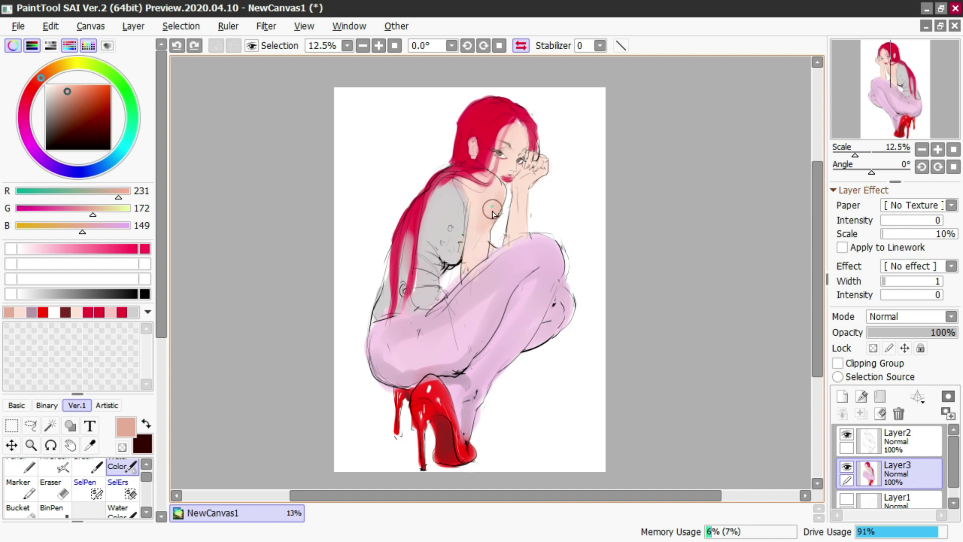
pyautogui.moveTo(487, 196)
pyautogui.mouseDown()
pyautogui.moveTo(488, 242)
pyautogui.moveTo(525, 207)
pyautogui.moveTo(514, 226)
pyautogui.moveTo(520, 197)
pyautogui.moveTo(514, 240)
pyautogui.mouseUp()
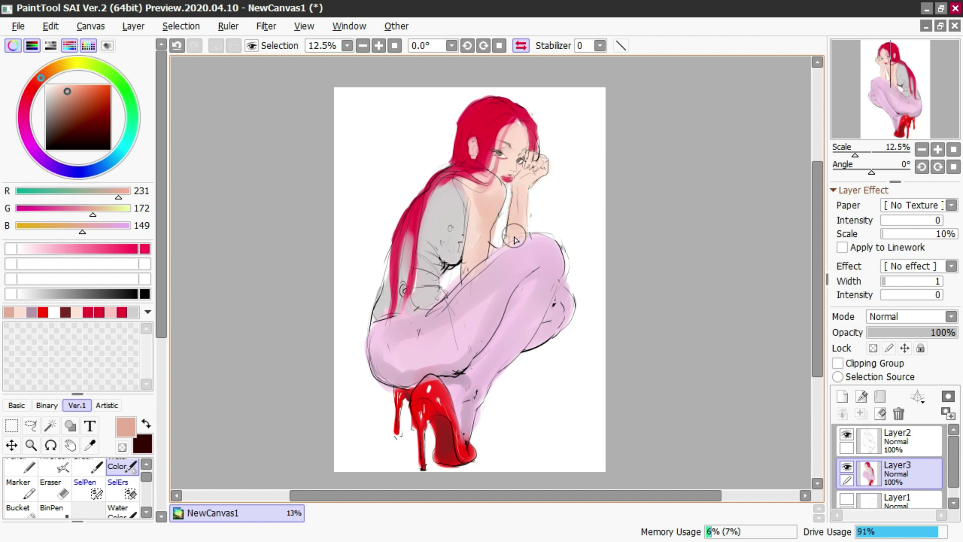
pyautogui.hotkey('ctrl', 'z')
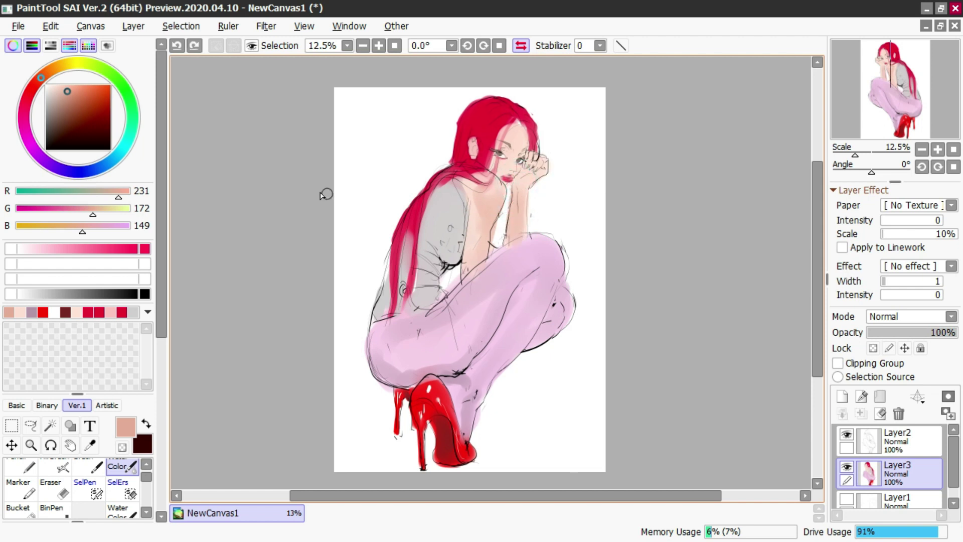
# Add warm reddish shading (RGB 222, 109, 98) to the arms and the raised hand, undoing strays including the stroke across the thigh
pyautogui.moveTo(38, 76); pyautogui.dragTo(34, 86)
pyautogui.click(78, 93)
pyautogui.moveTo(489, 205)
pyautogui.mouseDown()
pyautogui.moveTo(491, 215)
pyautogui.moveTo(502, 201)
pyautogui.mouseUp()
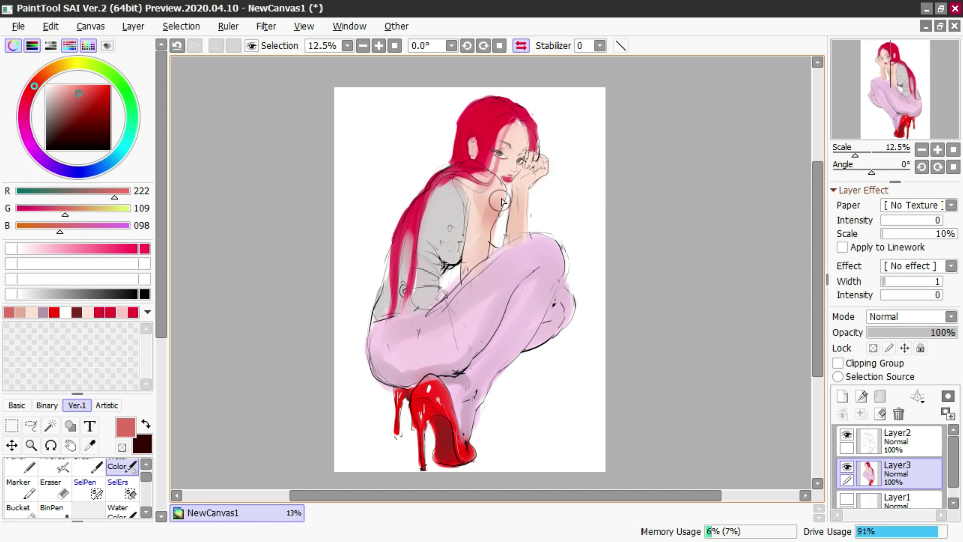
pyautogui.hotkey('ctrl', 'z')
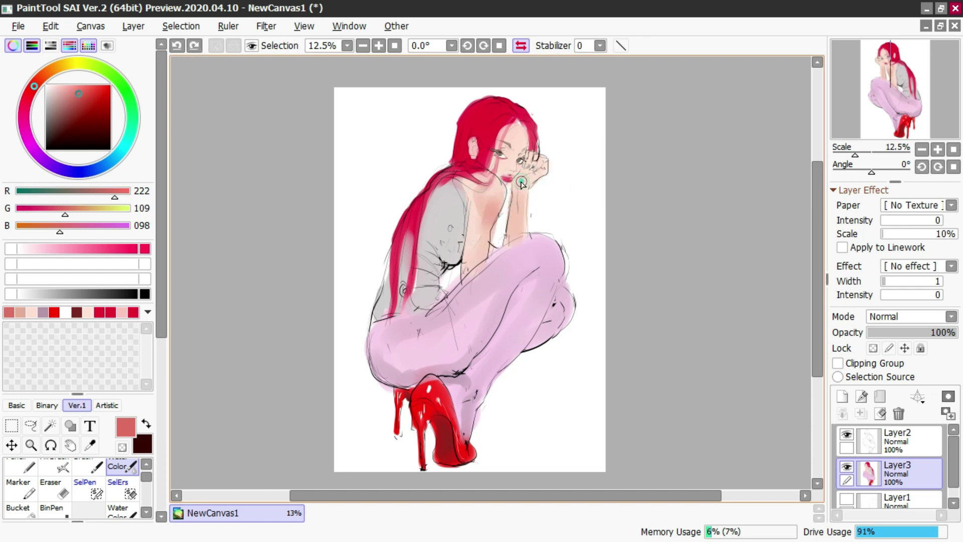
pyautogui.moveTo(545, 170)
pyautogui.mouseDown()
pyautogui.moveTo(552, 158)
pyautogui.moveTo(522, 185)
pyautogui.moveTo(512, 234)
pyautogui.mouseUp()
pyautogui.moveTo(528, 186)
pyautogui.mouseDown()
pyautogui.moveTo(509, 246)
pyautogui.moveTo(476, 223)
pyautogui.moveTo(480, 230)
pyautogui.moveTo(471, 186)
pyautogui.moveTo(477, 222)
pyautogui.mouseUp()
pyautogui.hotkey('ctrl', 'z')
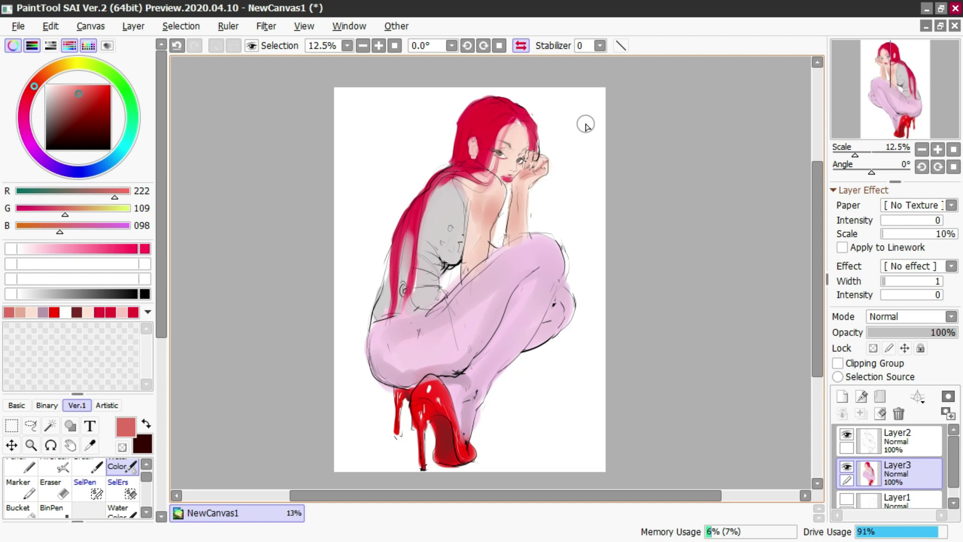
pyautogui.moveTo(522, 264); pyautogui.dragTo(484, 346)
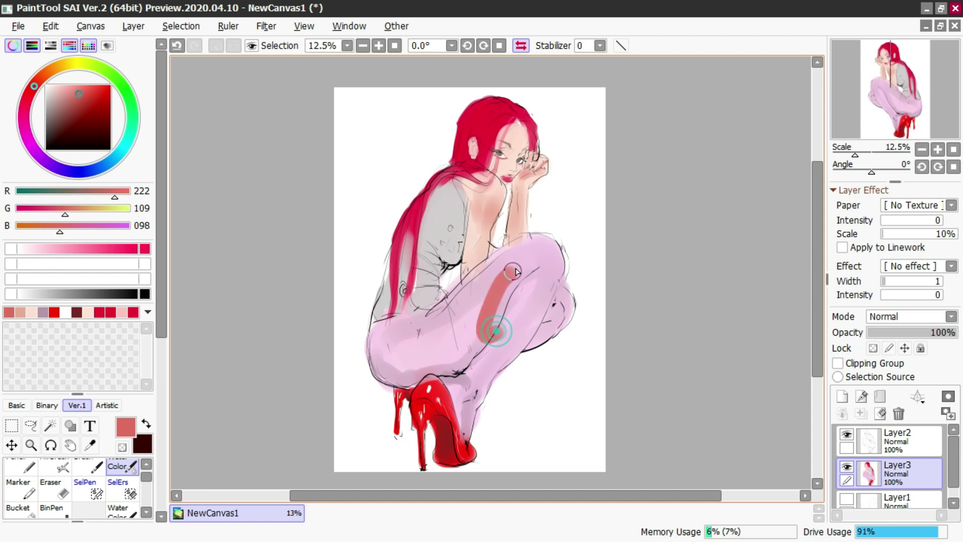
pyautogui.hotkey('ctrl', 'z')
# Blend the near arm's shading down to the elbow with skin tones sampled from the arm, using a smaller brush
pyautogui.keyDown('alt'); pyautogui.click(479, 208); pyautogui.keyUp('alt')
pyautogui.moveTo(479, 208); pyautogui.dragTo(481, 249)
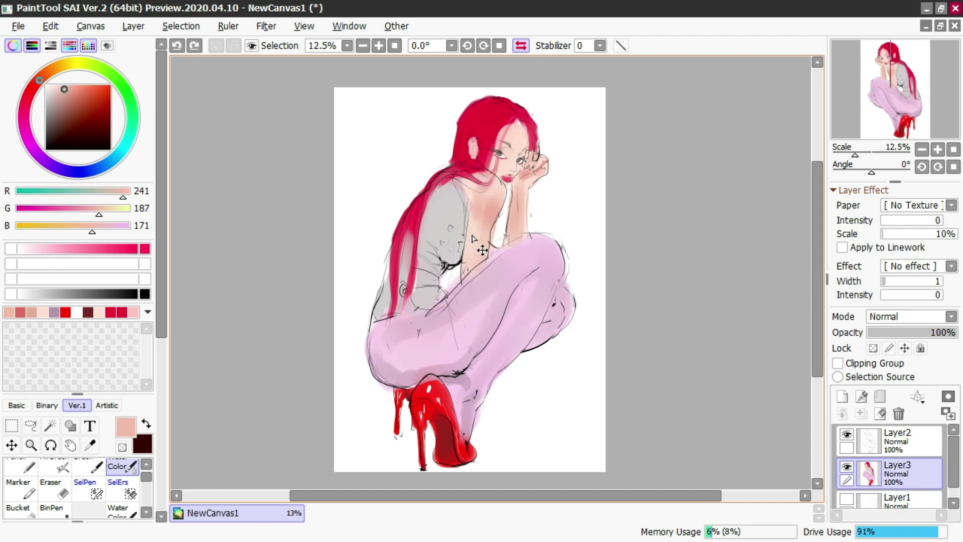
pyautogui.keyDown('alt'); pyautogui.click(469, 203); pyautogui.keyUp('alt')
pyautogui.moveTo(468, 203); pyautogui.dragTo(475, 254)
pyautogui.keyDown('alt'); pyautogui.click(489, 210); pyautogui.keyUp('alt')
pyautogui.moveTo(479, 220)
pyautogui.mouseDown()
pyautogui.moveTo(473, 194)
pyautogui.moveTo(472, 245)
pyautogui.mouseUp()
pyautogui.press('[')
pyautogui.moveTo(472, 202)
pyautogui.mouseDown()
pyautogui.moveTo(513, 178)
pyautogui.moveTo(502, 168)
pyautogui.moveTo(472, 256)
pyautogui.moveTo(484, 222)
pyautogui.moveTo(468, 191)
pyautogui.moveTo(497, 184)
pyautogui.moveTo(473, 190)
pyautogui.mouseUp()
pyautogui.hotkey('ctrl', 'z')
pyautogui.rightClick(497, 182)
pyautogui.keyDown('alt'); pyautogui.click(472, 257); pyautogui.keyUp('alt')
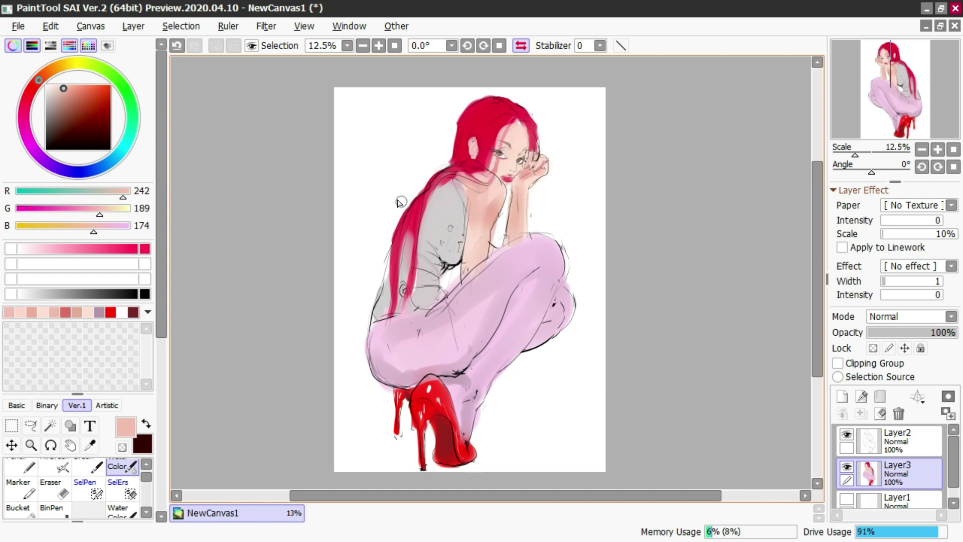
# Try a rosy shadow (RGB 210, 111, 110) on the near arm below the chin, then soften the area with a sampled skin tone
pyautogui.click(32, 90)
pyautogui.click(72, 97)
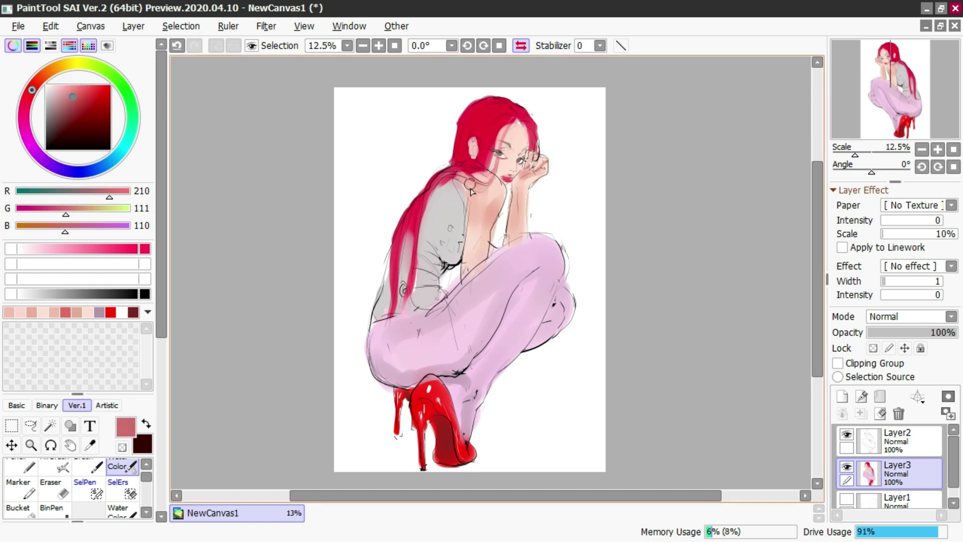
pyautogui.moveTo(493, 196); pyautogui.dragTo(497, 194)
pyautogui.hotkey('ctrl', 'z')
pyautogui.moveTo(496, 188); pyautogui.dragTo(498, 186)
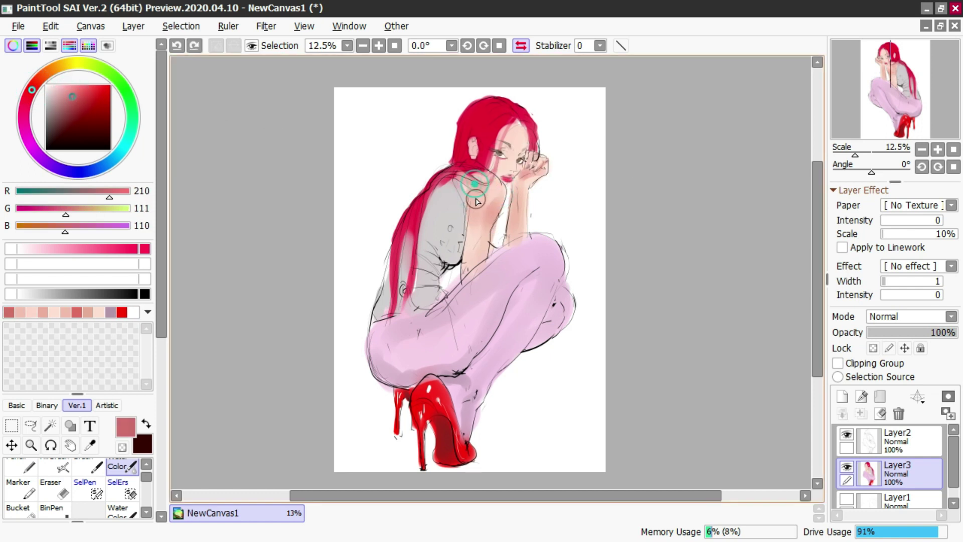
pyautogui.keyDown('ctrl'); pyautogui.keyDown('alt'); pyautogui.click(497, 181); pyautogui.keyUp('alt'); pyautogui.keyUp('ctrl')
pyautogui.hotkey('ctrl', 'z')
pyautogui.rightClick(491, 211)
pyautogui.moveTo(492, 201)
pyautogui.mouseDown()
pyautogui.moveTo(483, 228)
pyautogui.moveTo(495, 223)
pyautogui.mouseUp()
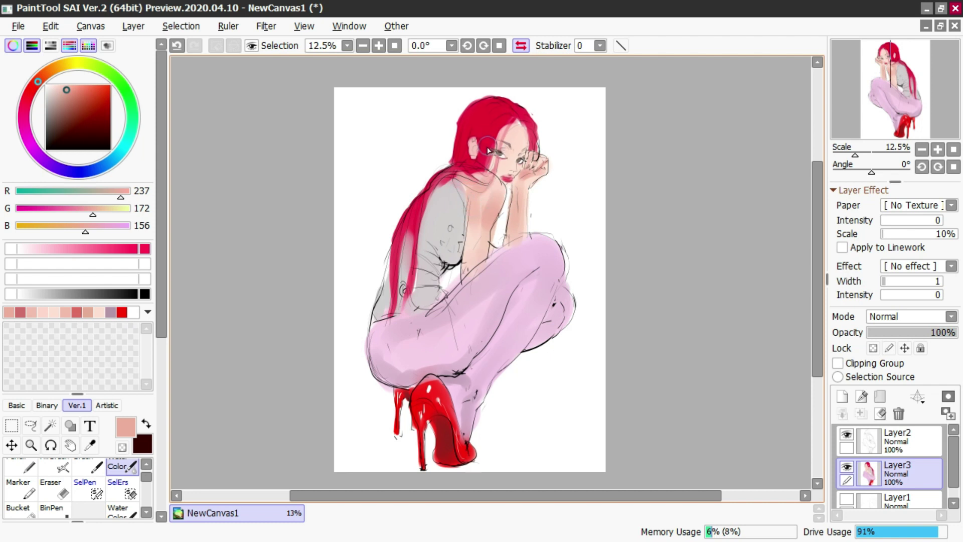
# Deepen the near arm's shading with a reddish pink (RGB 231, 124, 123), reducing the brush size and undoing an unwanted stroke
pyautogui.moveTo(65, 91)
pyautogui.mouseDown()
pyautogui.moveTo(74, 91)
pyautogui.moveTo(32, 90)
pyautogui.mouseUp()
pyautogui.moveTo(497, 197); pyautogui.dragTo(475, 273)
pyautogui.moveTo(473, 221); pyautogui.dragTo(469, 277)
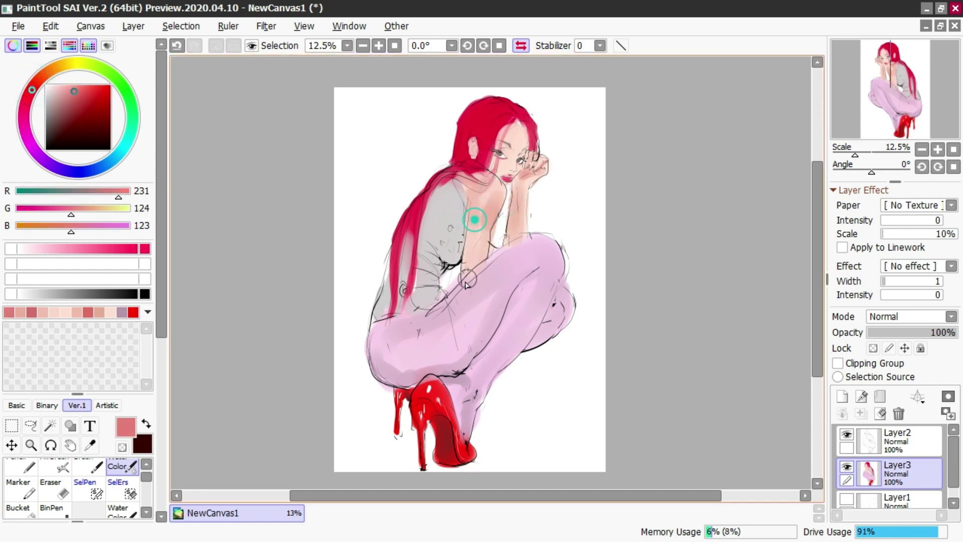
pyautogui.hotkey('ctrl', 'z')
pyautogui.press('[')
pyautogui.moveTo(472, 221)
pyautogui.mouseDown()
pyautogui.moveTo(467, 269)
pyautogui.moveTo(434, 235)
pyautogui.moveTo(433, 260)
pyautogui.mouseUp()
# Choose a grey-purple (RGB 145, 116, 130) and paint shadows on the grey top around the waist, sleeve and back
pyautogui.press('[')
pyautogui.rightClick(446, 262)
pyautogui.click(53, 113)
pyautogui.hotkey('ctrl', 'z')
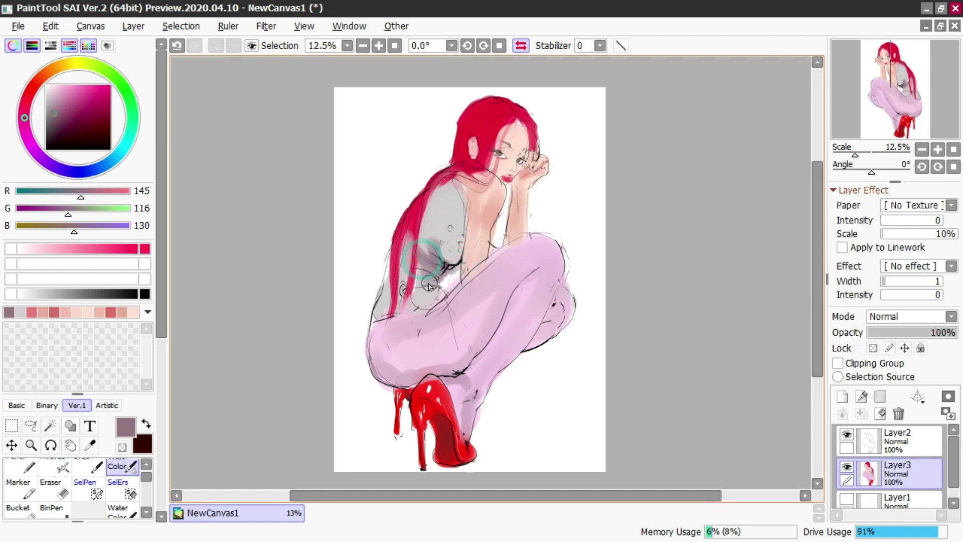
pyautogui.moveTo(428, 265)
pyautogui.mouseDown()
pyautogui.moveTo(431, 227)
pyautogui.moveTo(456, 200)
pyautogui.moveTo(447, 208)
pyautogui.moveTo(440, 177)
pyautogui.moveTo(412, 236)
pyautogui.moveTo(404, 301)
pyautogui.moveTo(382, 296)
pyautogui.moveTo(391, 253)
pyautogui.moveTo(383, 256)
pyautogui.mouseUp()
pyautogui.rightClick(421, 297)
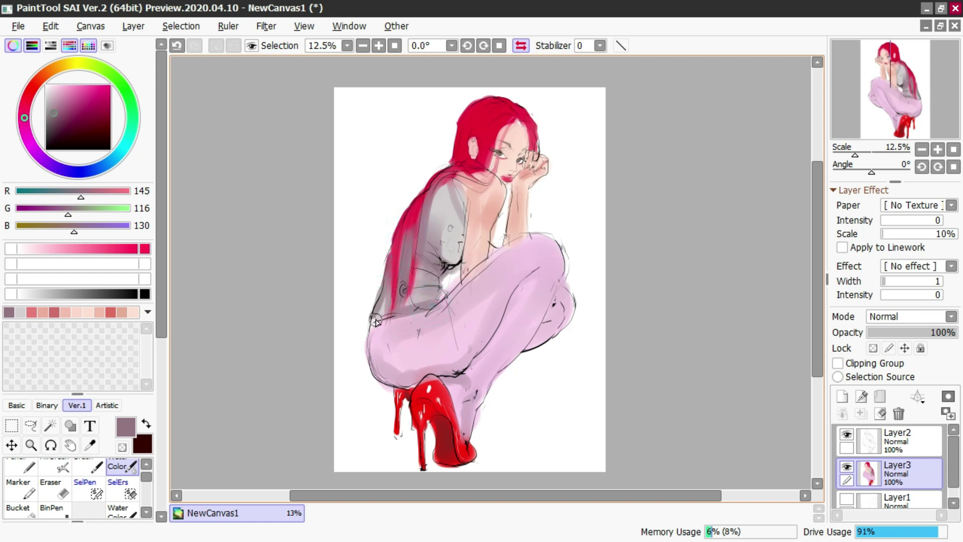
# Flip the canvas view horizontally
pyautogui.scroll(-1, 480, 158)
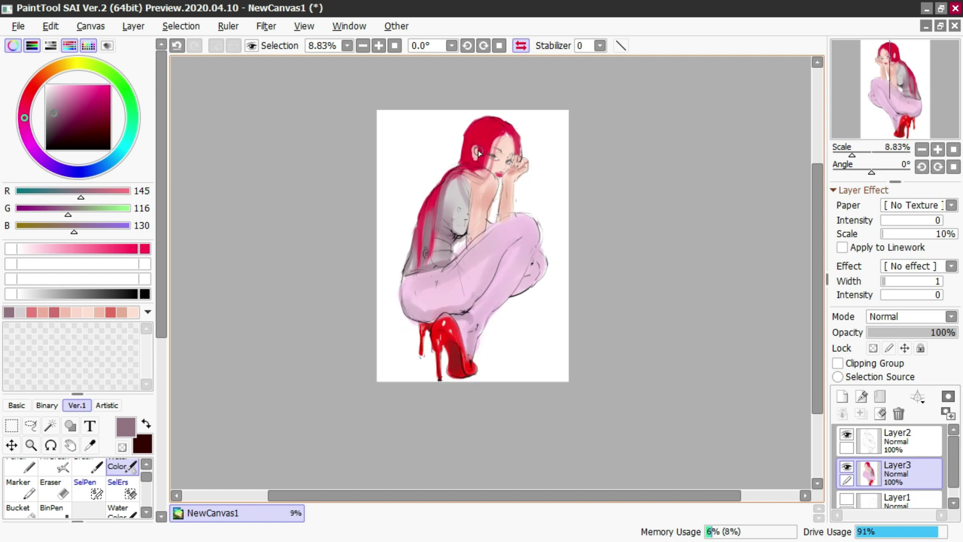
pyautogui.click(521, 45)
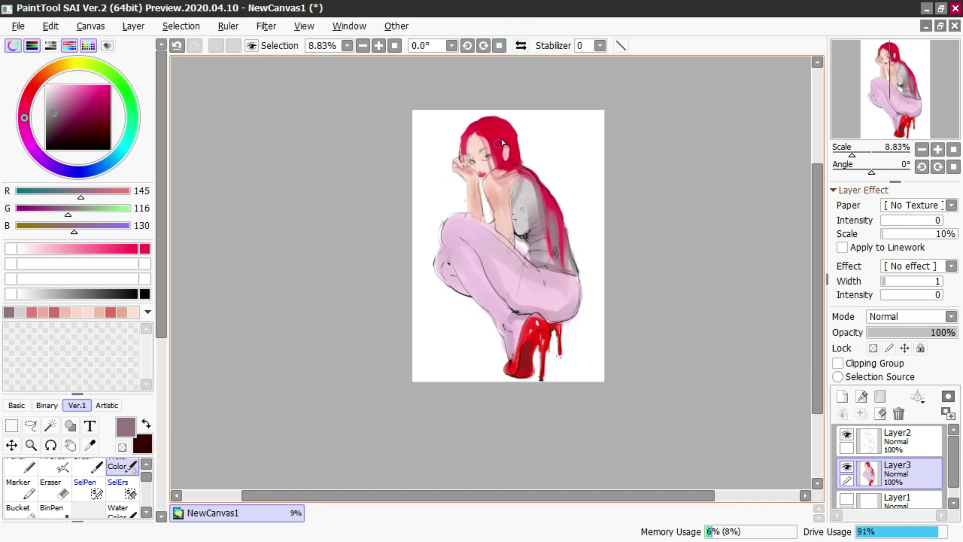
pyautogui.scroll(2, 502, 143)
# Sample skin tones from the face and forearm and touch up the skin around the wrist, eyes and cheek, undoing unwanted strokes
pyautogui.keyDown('alt'); pyautogui.click(464, 204); pyautogui.keyUp('alt')
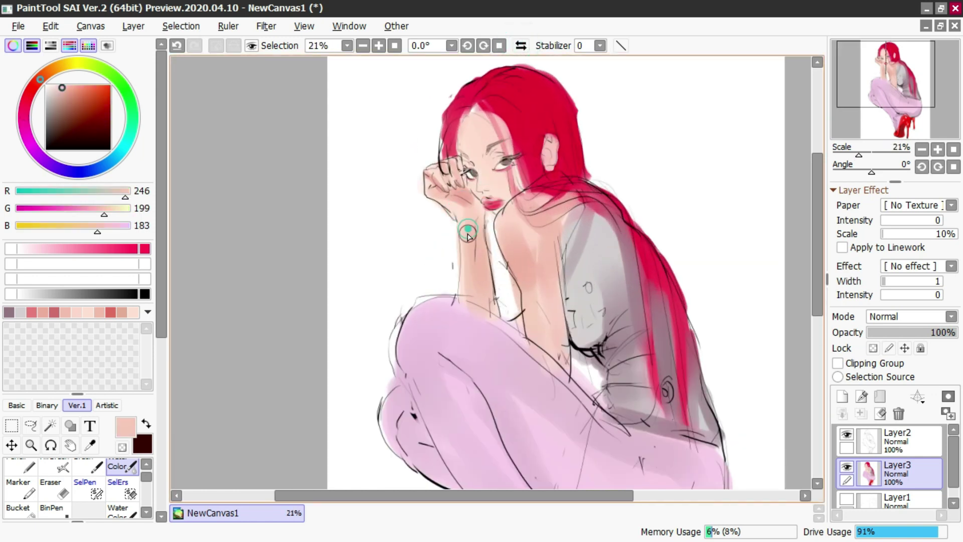
pyautogui.keyDown('alt'); pyautogui.click(504, 162); pyautogui.keyUp('alt')
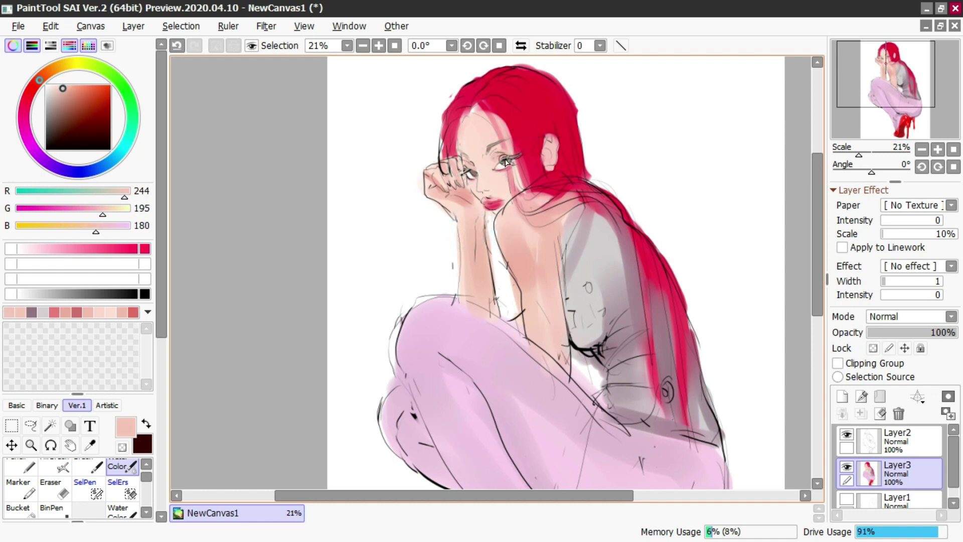
pyautogui.keyDown('alt'); pyautogui.click(507, 162); pyautogui.keyUp('alt')
pyautogui.keyDown('alt'); pyautogui.click(471, 172); pyautogui.keyUp('alt')
pyautogui.keyDown('alt'); pyautogui.click(466, 165); pyautogui.keyUp('alt')
pyautogui.moveTo(462, 185)
pyautogui.mouseDown()
pyautogui.moveTo(466, 176)
pyautogui.moveTo(474, 186)
pyautogui.moveTo(471, 179)
pyautogui.moveTo(479, 197)
pyautogui.mouseUp()
pyautogui.hotkey('ctrl', 'z')
pyautogui.moveTo(489, 158)
pyautogui.mouseDown()
pyautogui.moveTo(474, 158)
pyautogui.moveTo(463, 131)
pyautogui.moveTo(463, 144)
pyautogui.mouseUp()
pyautogui.hotkey('ctrl', 'z')
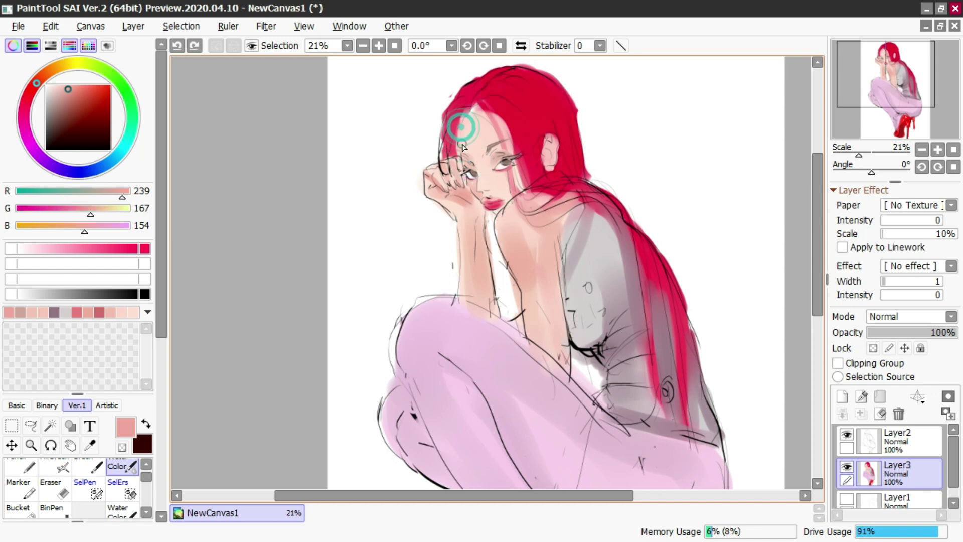
# Sample the hair red (RGB 231, 4, 54) and paint a front strand down the face with the pencil brush, undoing unwanted strokes
pyautogui.keyDown('alt'); pyautogui.click(483, 117); pyautogui.keyUp('alt')
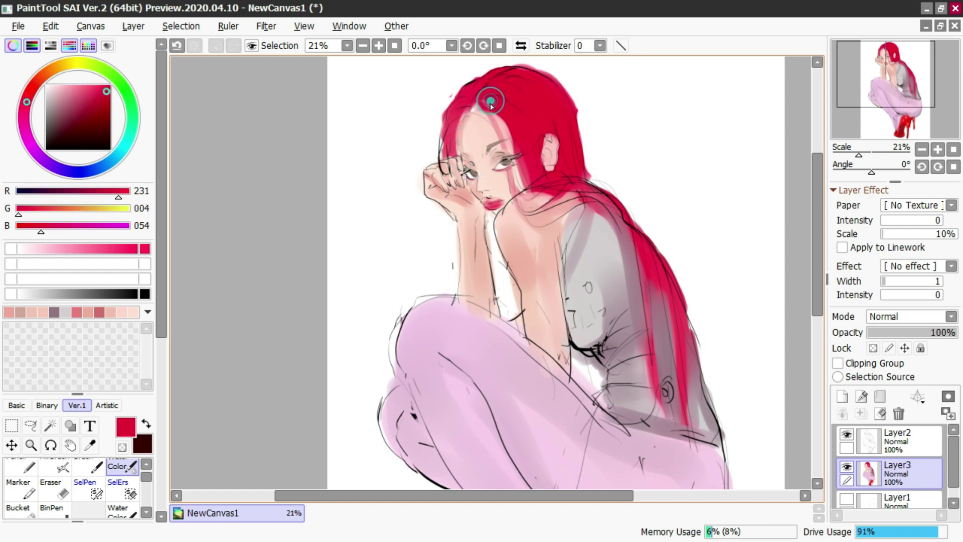
pyautogui.press('n')
pyautogui.moveTo(465, 106); pyautogui.dragTo(516, 182)
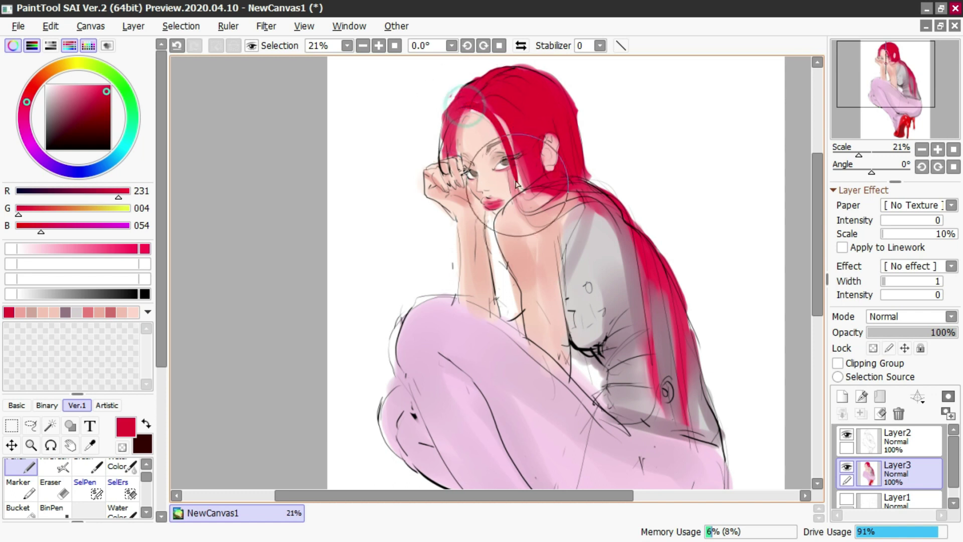
pyautogui.hotkey('ctrl', 'z')
pyautogui.moveTo(471, 106); pyautogui.dragTo(512, 198)
pyautogui.hotkey('ctrl', 'z')
pyautogui.moveTo(480, 107)
pyautogui.mouseDown()
pyautogui.moveTo(511, 206)
pyautogui.moveTo(522, 203)
pyautogui.moveTo(531, 219)
pyautogui.mouseUp()
pyautogui.hotkey('ctrl', 'z')
pyautogui.hotkey('ctrl', 'z')
# Sweep red hair strands from the cheek below the ear towards the shoulder, retrying strokes until the curve fits
pyautogui.moveTo(505, 162)
pyautogui.mouseDown()
pyautogui.moveTo(532, 212)
pyautogui.moveTo(519, 194)
pyautogui.moveTo(573, 204)
pyautogui.mouseUp()
pyautogui.hotkey('ctrl', 'z')
pyautogui.hotkey('ctrl', 'z')
pyautogui.moveTo(506, 155)
pyautogui.mouseDown()
pyautogui.moveTo(509, 179)
pyautogui.moveTo(562, 188)
pyautogui.mouseUp()
pyautogui.hotkey('ctrl', 'z')
pyautogui.hotkey('ctrl', 'z')
pyautogui.moveTo(551, 194)
pyautogui.mouseDown()
pyautogui.moveTo(605, 216)
pyautogui.moveTo(554, 196)
pyautogui.moveTo(625, 210)
pyautogui.mouseUp()
# Erase the excess red along the back of the head down to the nape
pyautogui.press('e')
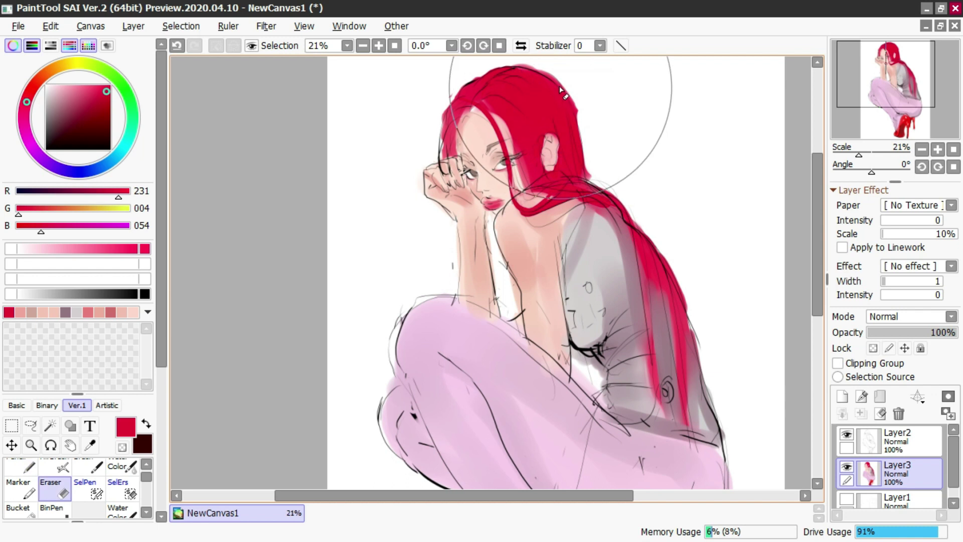
pyautogui.moveTo(567, 90); pyautogui.dragTo(598, 179)
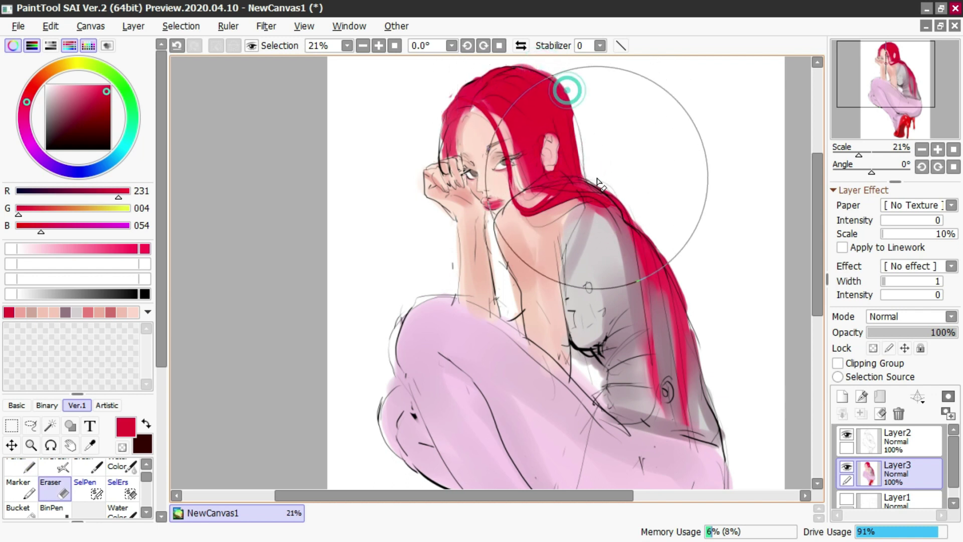
pyautogui.moveTo(575, 112); pyautogui.dragTo(590, 171)
pyautogui.moveTo(582, 136); pyautogui.dragTo(594, 185)
# Sample a hair red (RGB 233, 27, 70) and thicken the hair lock sweeping over the shoulder with the pencil brush
pyautogui.press('c')
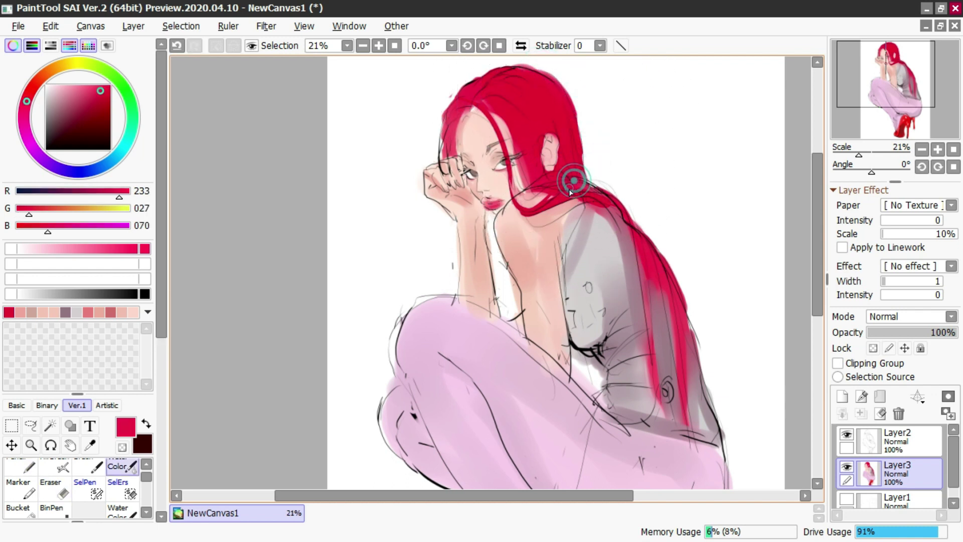
pyautogui.press('n')
pyautogui.moveTo(523, 200)
pyautogui.mouseDown()
pyautogui.moveTo(536, 224)
pyautogui.moveTo(601, 224)
pyautogui.moveTo(547, 214)
pyautogui.moveTo(532, 218)
pyautogui.moveTo(615, 218)
pyautogui.mouseUp()
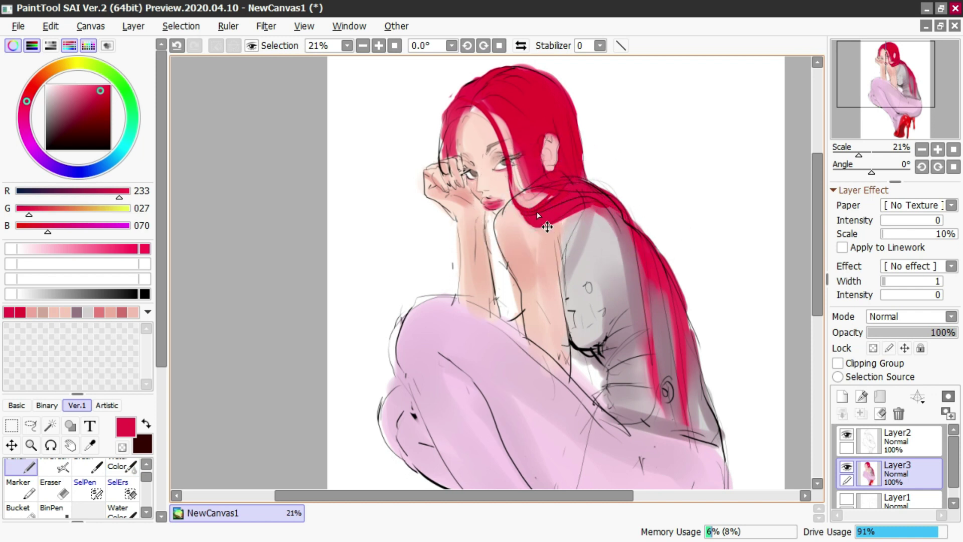
# Shade the grey top's shoulder and side beneath the hair with watercolour in greys sampled from the garment
pyautogui.press('c')
pyautogui.rightClick(568, 240)
pyautogui.moveTo(567, 240); pyautogui.dragTo(615, 242)
pyautogui.moveTo(593, 211)
pyautogui.mouseDown()
pyautogui.moveTo(627, 278)
pyautogui.moveTo(639, 345)
pyautogui.mouseUp()
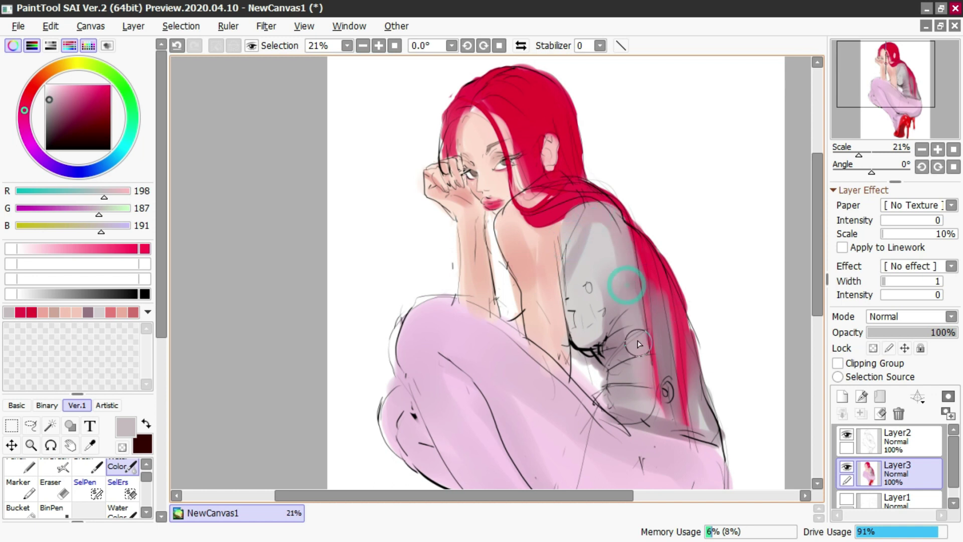
pyautogui.keyDown('alt'); pyautogui.click(616, 350); pyautogui.keyUp('alt')
pyautogui.click(627, 369)
# Paint the long hair strands down the back in a sampled red (RGB 233, 41, 81), then sample the top's grey-purple
pyautogui.moveTo(661, 301)
pyautogui.keyDown('ctrl'); pyautogui.keyDown('alt'); pyautogui.mouseDown()
pyautogui.moveTo(647, 301)
pyautogui.moveTo(656, 276)
pyautogui.moveTo(686, 371)
pyautogui.mouseUp(); pyautogui.keyUp('alt'); pyautogui.keyUp('ctrl')
pyautogui.keyDown('alt'); pyautogui.click(657, 304); pyautogui.keyUp('alt')
pyautogui.keyDown('alt'); pyautogui.click(674, 284); pyautogui.keyUp('alt')
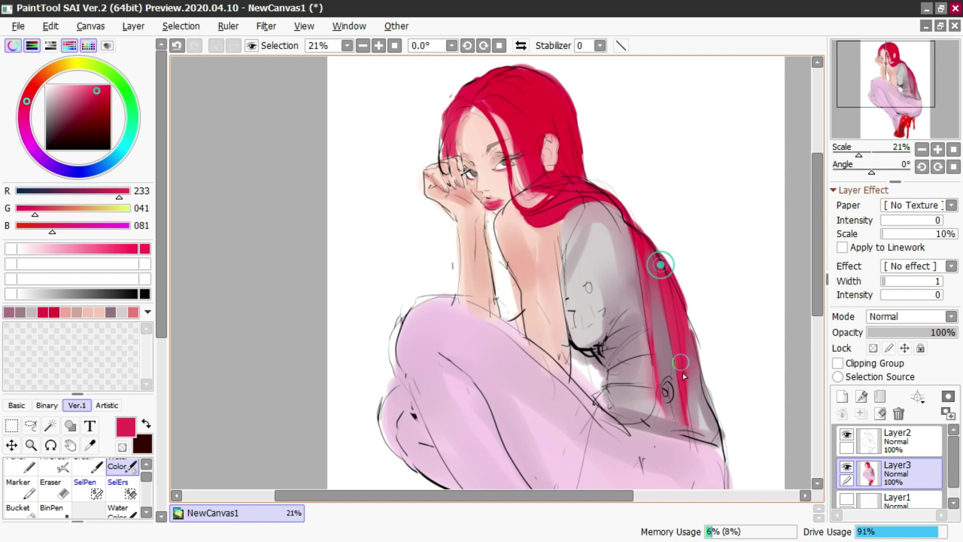
pyautogui.moveTo(683, 312); pyautogui.dragTo(695, 439)
pyautogui.keyDown('alt'); pyautogui.click(670, 369); pyautogui.keyUp('alt')
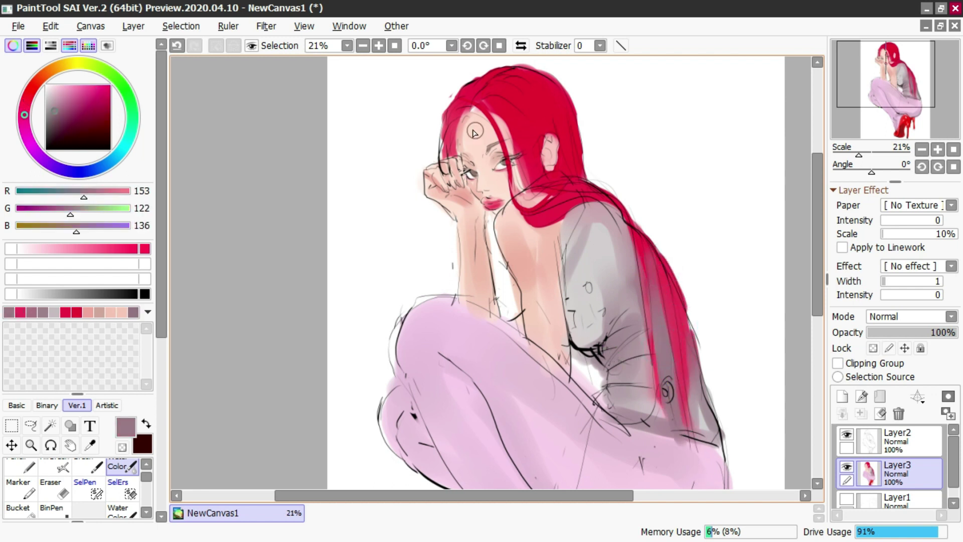
# Blend sampled reds into the hair beside the face and around the ear with watercolour, mirroring the canvas view in between
pyautogui.keyDown('alt'); pyautogui.click(468, 104); pyautogui.keyUp('alt')
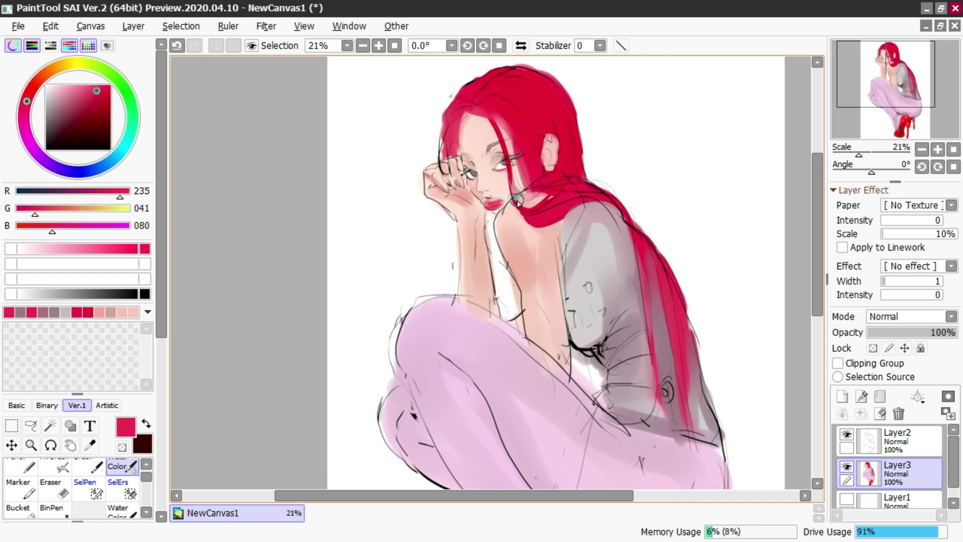
pyautogui.keyDown('alt'); pyautogui.click(544, 210); pyautogui.keyUp('alt')
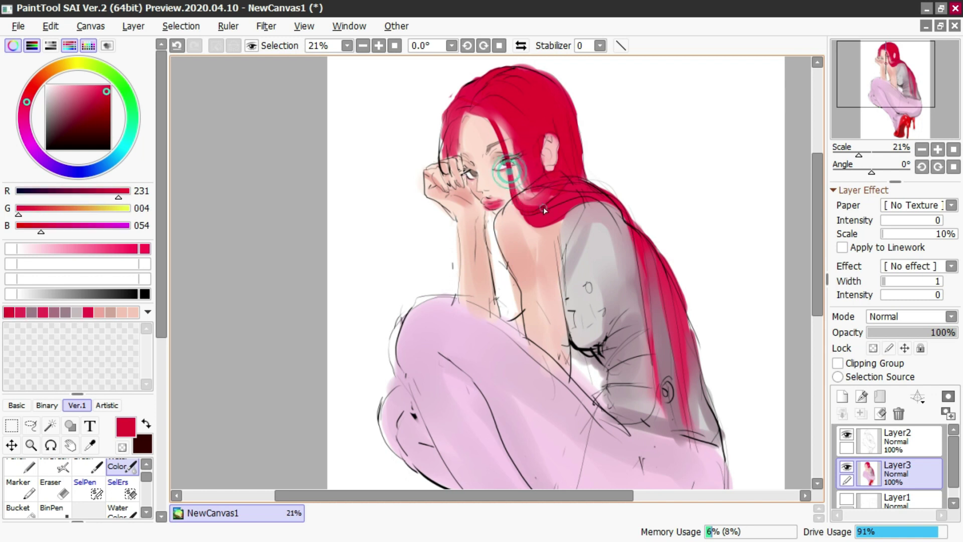
pyautogui.scroll(-2, 507, 118)
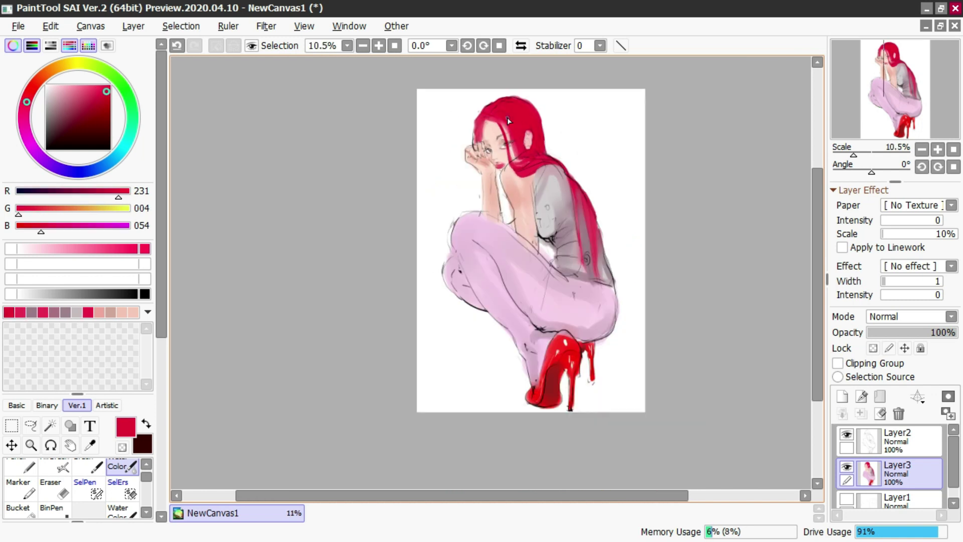
pyautogui.click(521, 46)
pyautogui.scroll(2, 481, 142)
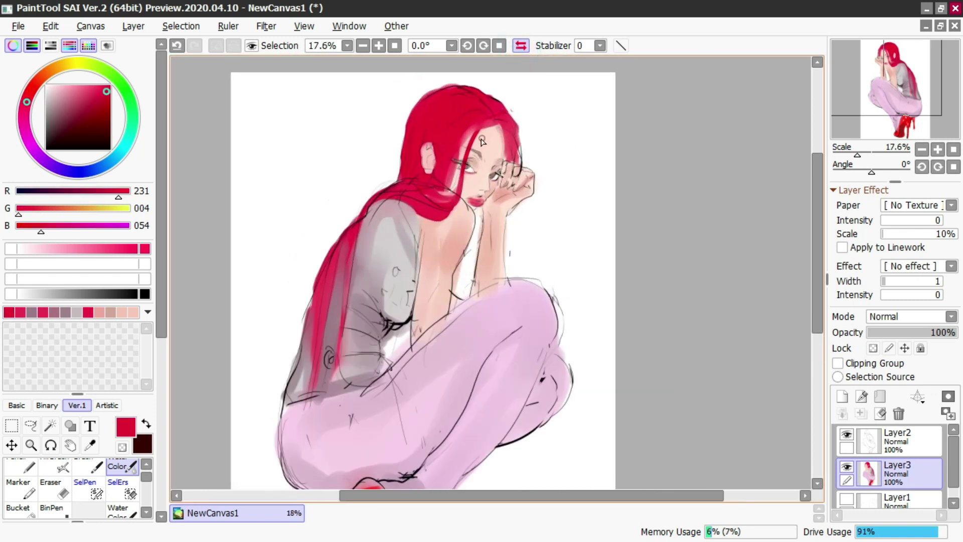
pyautogui.scroll(4, 455, 172)
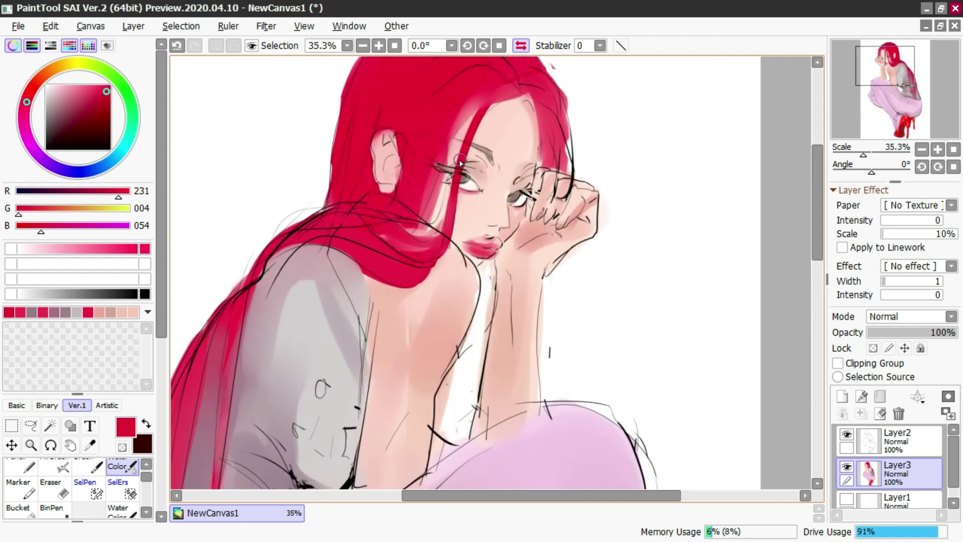
pyautogui.scroll(-4, 452, 150)
pyautogui.scroll(1, 451, 144)
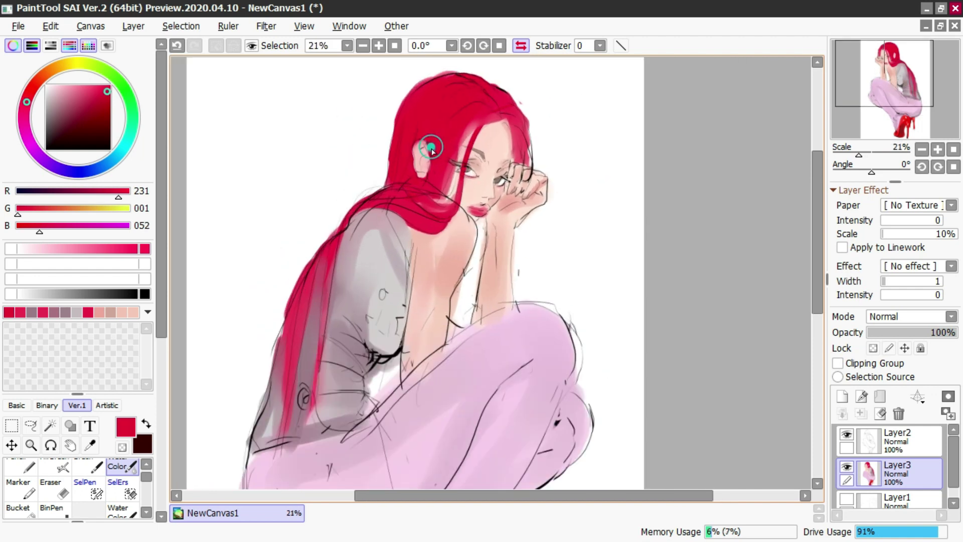
pyautogui.moveTo(432, 148); pyautogui.dragTo(423, 162)
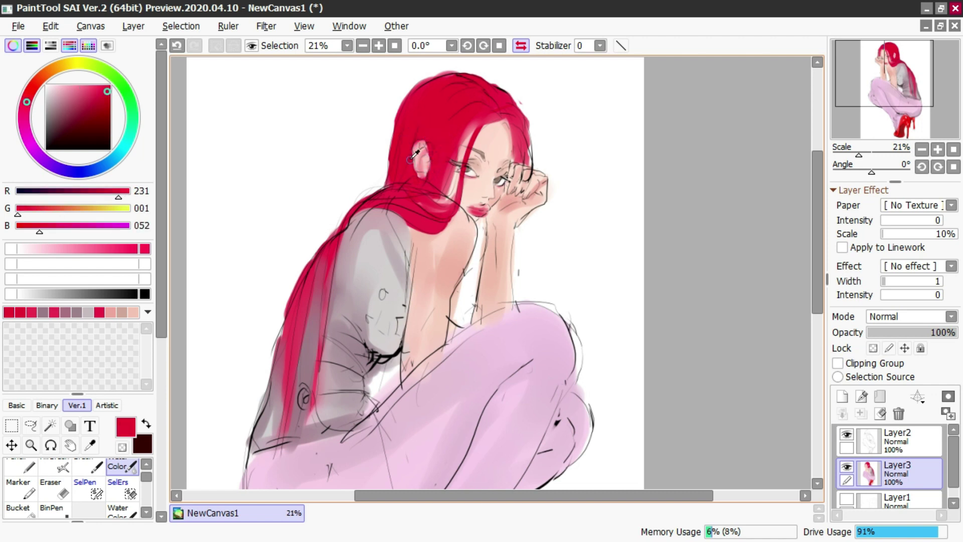
pyautogui.keyDown('alt'); pyautogui.click(420, 161); pyautogui.keyUp('alt')
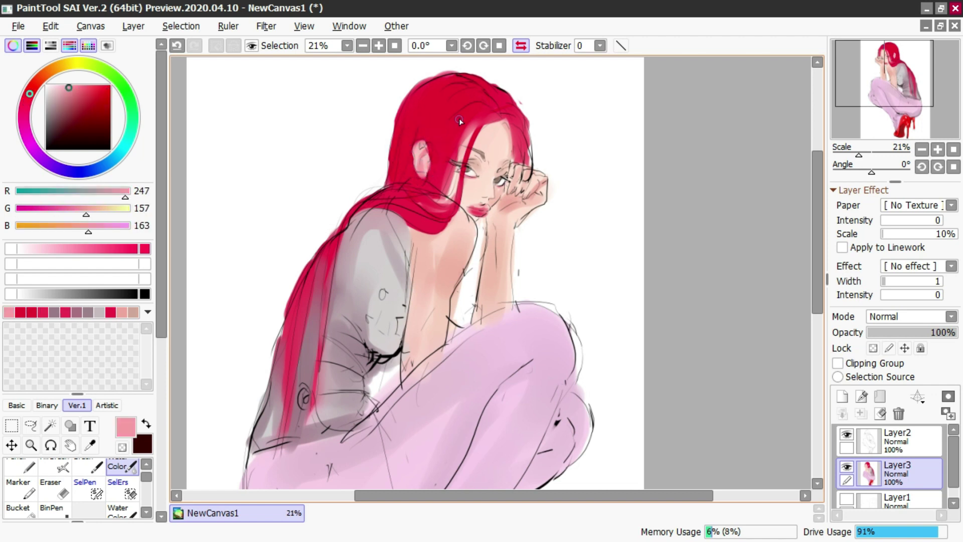
# Sample white from the background and dab small pencil highlights on the crown of the hair
pyautogui.scroll(-4, 459, 118)
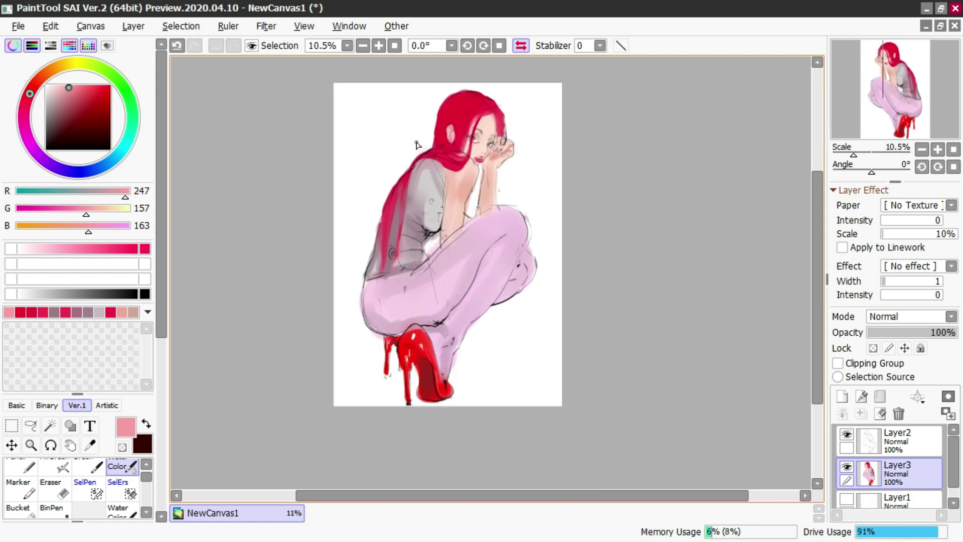
pyautogui.scroll(1, 416, 145)
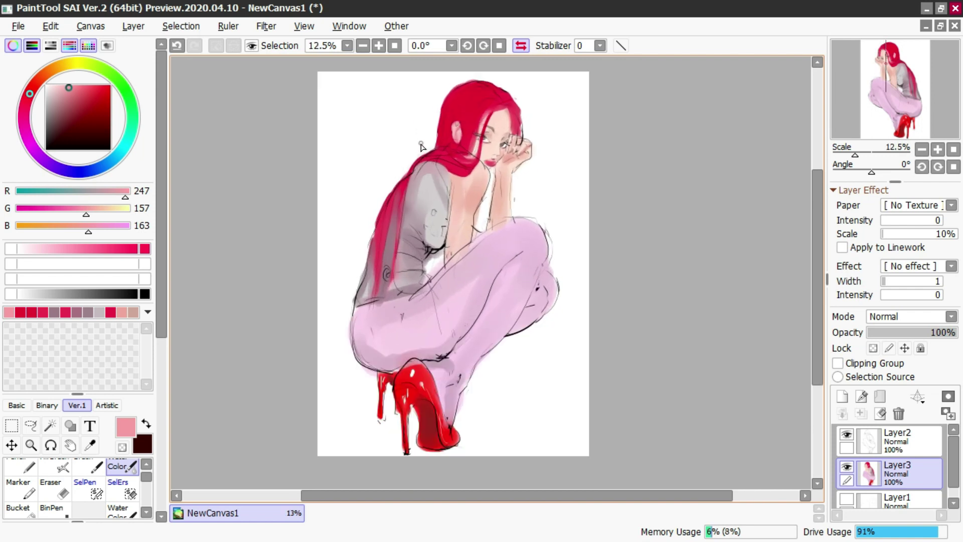
pyautogui.press('n')
pyautogui.keyDown('alt'); pyautogui.click(426, 98); pyautogui.keyUp('alt')
pyautogui.moveTo(462, 95); pyautogui.dragTo(468, 98)
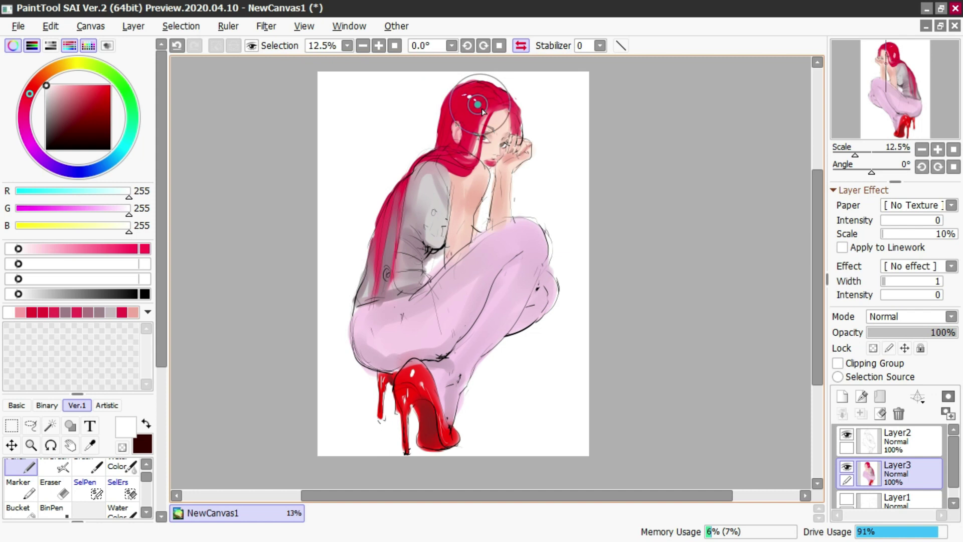
pyautogui.scroll(4, 474, 105)
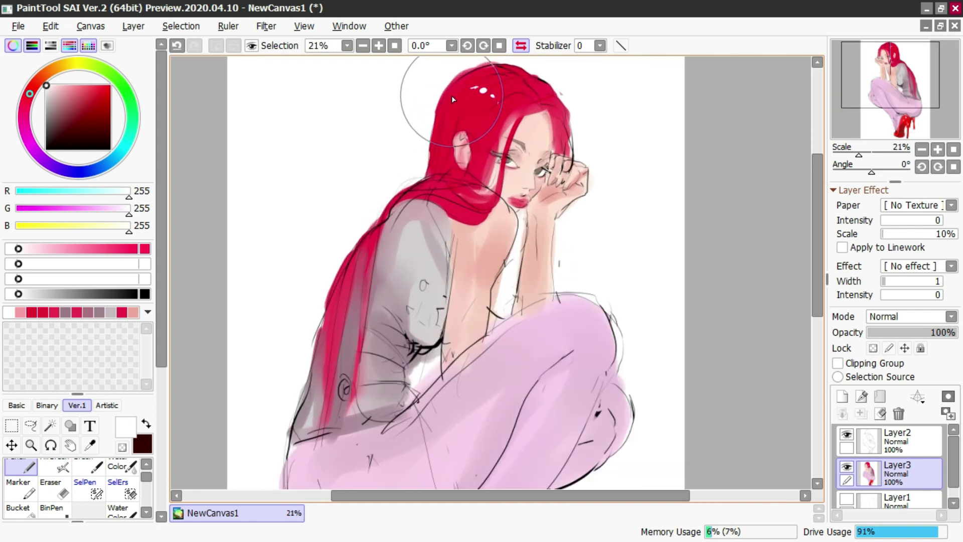
# Erase the stray sketch lines around the front knee on the sketch layer (Layer2)
pyautogui.click(847, 435)
pyautogui.click(847, 435)
pyautogui.click(872, 448)
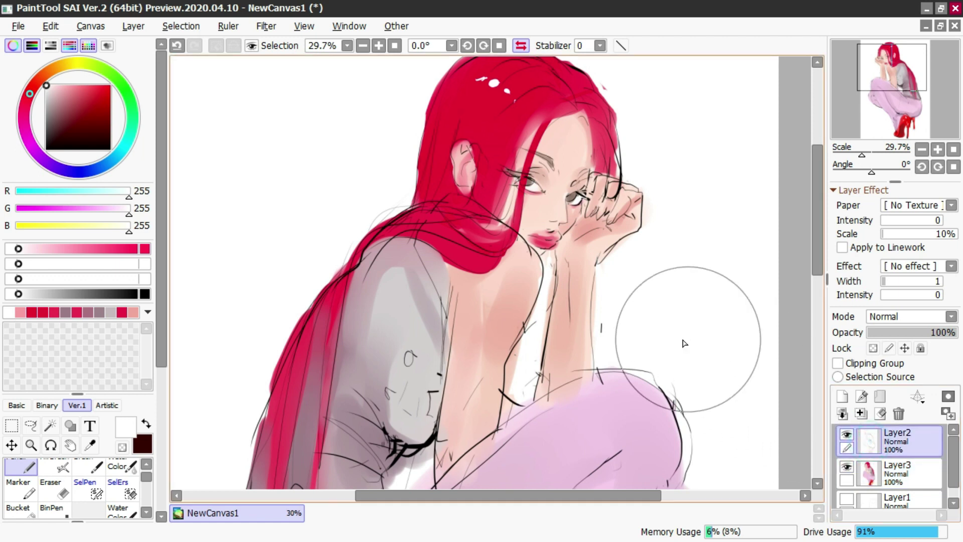
pyautogui.press('e')
pyautogui.scroll(-1, 637, 285)
pyautogui.scroll(-1, 637, 285)
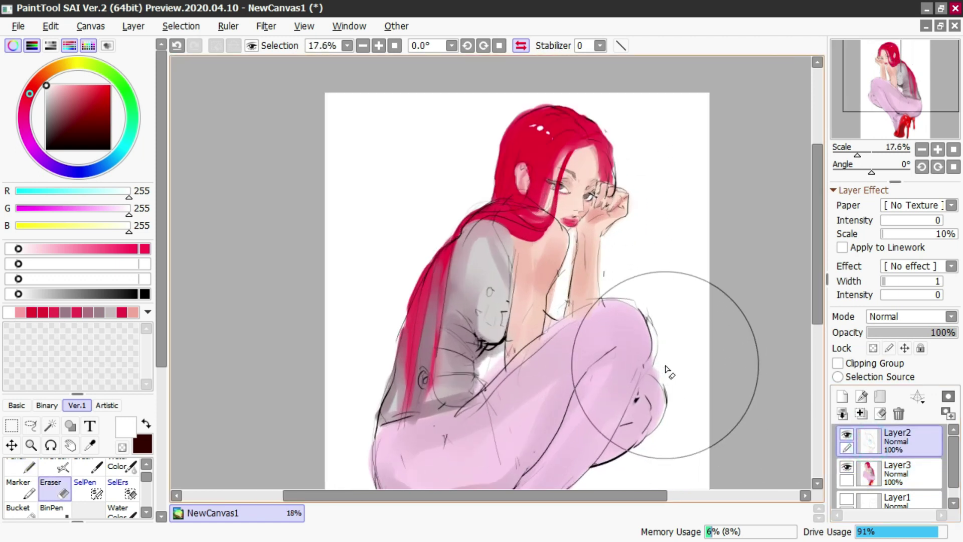
pyautogui.moveTo(631, 301)
pyautogui.mouseDown()
pyautogui.moveTo(655, 371)
pyautogui.moveTo(655, 329)
pyautogui.moveTo(653, 362)
pyautogui.mouseUp()
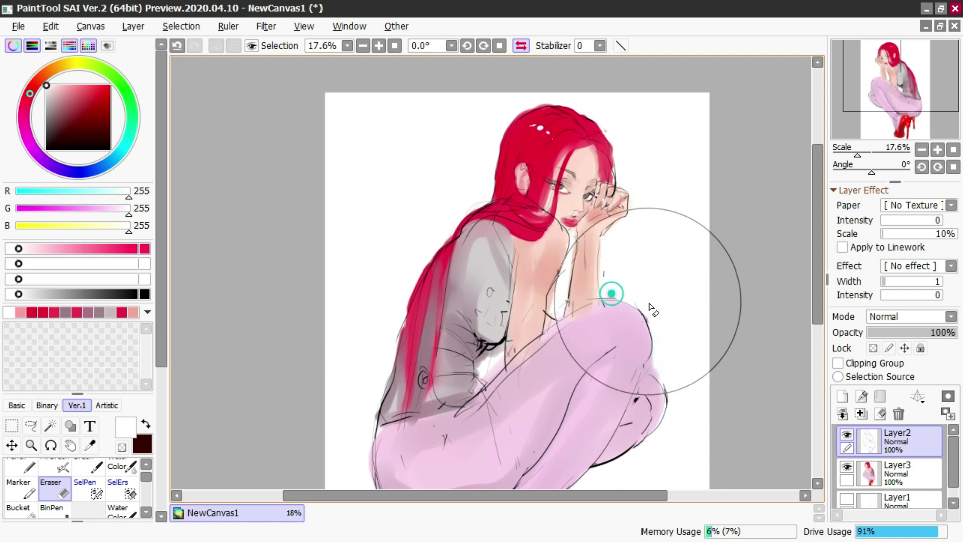
# Redraw the front knee's upper contour on the sketch layer with the pencil in near-black (RGB 31, 0, 0)
pyautogui.press('n')
pyautogui.hotkey('ctrl', 'z')
pyautogui.moveTo(107, 115); pyautogui.dragTo(108, 141)
pyautogui.moveTo(588, 303)
pyautogui.mouseDown()
pyautogui.moveTo(652, 322)
pyautogui.moveTo(634, 308)
pyautogui.mouseUp()
pyautogui.hotkey('ctrl', 'z')
pyautogui.hotkey('ctrl', 'z')
pyautogui.hotkey('ctrl', 'z')
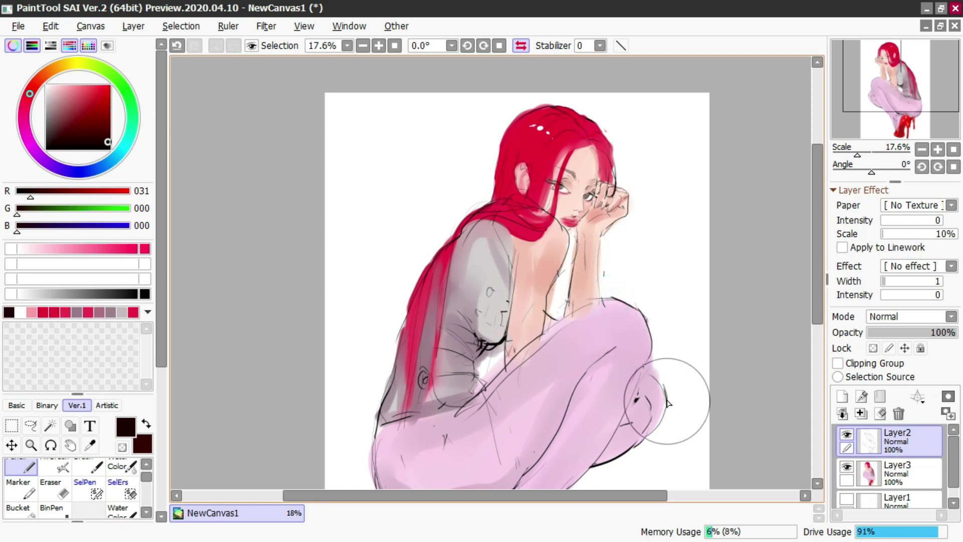
# Trim the lilac paint spilling outside the knees on Layer3 with the eraser, undoing a bad stroke
pyautogui.press('e')
pyautogui.click(872, 481)
pyautogui.moveTo(652, 353)
pyautogui.mouseDown()
pyautogui.moveTo(646, 370)
pyautogui.moveTo(670, 391)
pyautogui.mouseUp()
pyautogui.hotkey('ctrl', 'z')
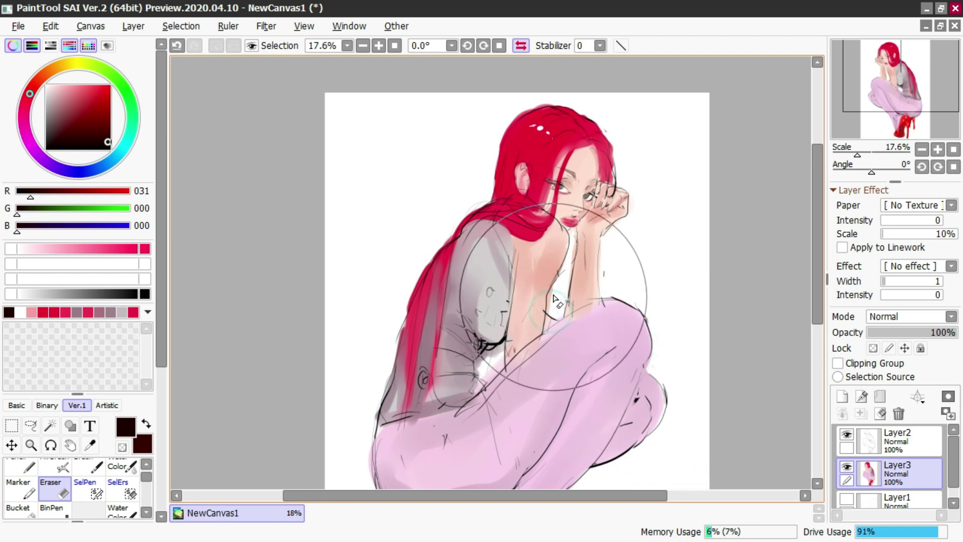
pyautogui.scroll(-2, 554, 176)
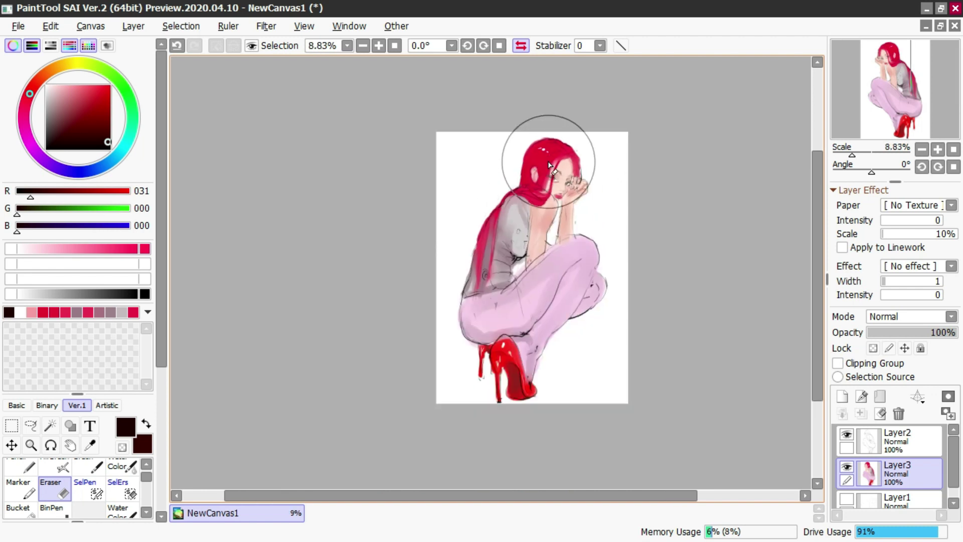
# Sample white and pencil shine strokes onto the hair at the forehead, shoulder and back, plus a dab on the grey sleeve
pyautogui.scroll(1, 549, 176)
pyautogui.press('b')
pyautogui.press('n')
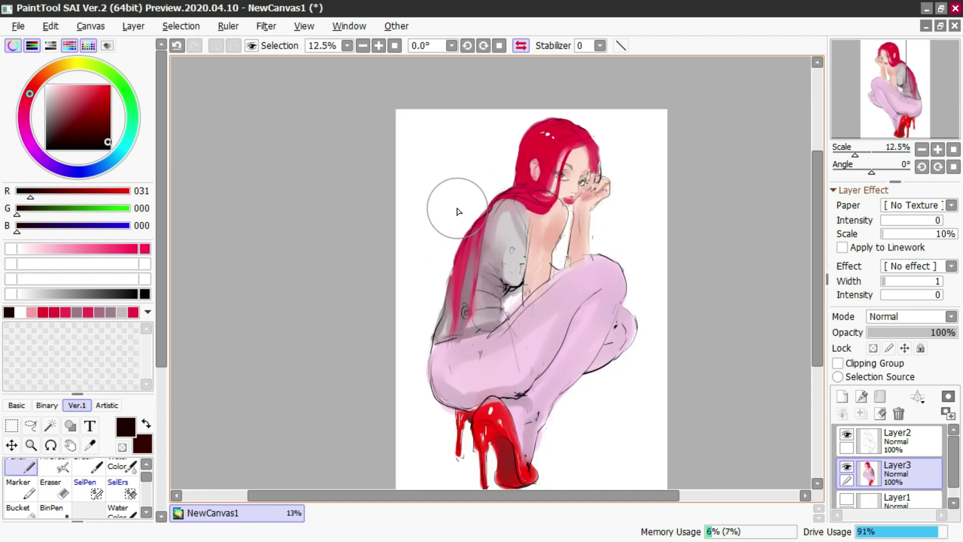
pyautogui.keyDown('alt'); pyautogui.click(457, 206); pyautogui.keyUp('alt')
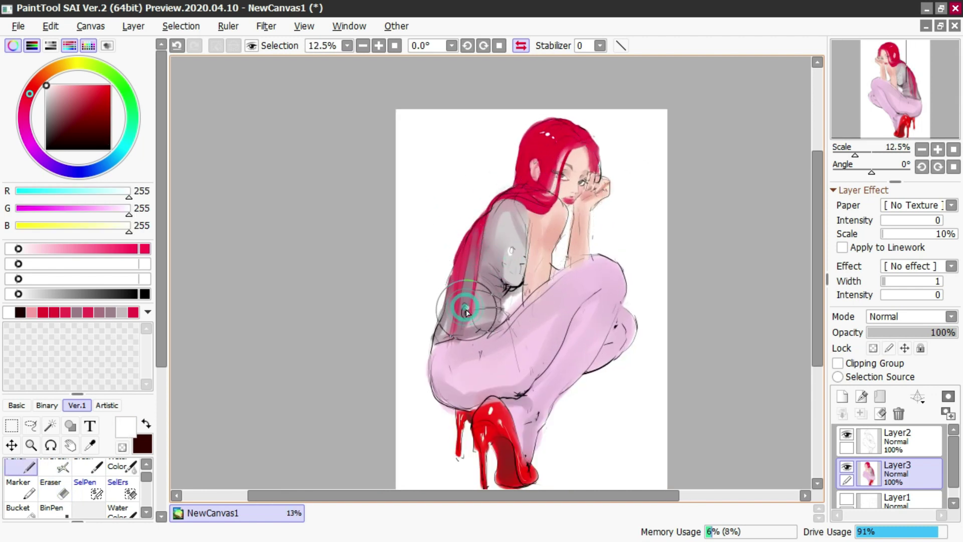
pyautogui.moveTo(510, 197); pyautogui.dragTo(481, 227)
pyautogui.hotkey('ctrl', 'z')
pyautogui.moveTo(522, 196); pyautogui.dragTo(480, 261)
pyautogui.hotkey('ctrl', 'z')
pyautogui.moveTo(487, 207); pyautogui.dragTo(468, 305)
pyautogui.hotkey('ctrl', 'z')
pyautogui.moveTo(486, 215)
pyautogui.mouseDown()
pyautogui.moveTo(473, 305)
pyautogui.moveTo(450, 321)
pyautogui.mouseUp()
pyautogui.moveTo(465, 279)
pyautogui.mouseDown()
pyautogui.moveTo(465, 248)
pyautogui.moveTo(501, 216)
pyautogui.moveTo(501, 201)
pyautogui.moveTo(542, 212)
pyautogui.moveTo(540, 201)
pyautogui.moveTo(498, 202)
pyautogui.moveTo(561, 196)
pyautogui.moveTo(552, 184)
pyautogui.moveTo(528, 200)
pyautogui.moveTo(566, 133)
pyautogui.moveTo(545, 168)
pyautogui.moveTo(568, 144)
pyautogui.moveTo(537, 159)
pyautogui.moveTo(535, 186)
pyautogui.moveTo(543, 182)
pyautogui.moveTo(557, 149)
pyautogui.moveTo(518, 185)
pyautogui.mouseUp()
pyautogui.hotkey('ctrl', 'z')
pyautogui.moveTo(570, 135)
pyautogui.mouseDown()
pyautogui.moveTo(557, 160)
pyautogui.moveTo(591, 142)
pyautogui.mouseUp()
pyautogui.click(518, 233)
# Add white highlight strokes and dabs to the lilac trousers along the thigh, lower leg and hip
pyautogui.click(594, 275)
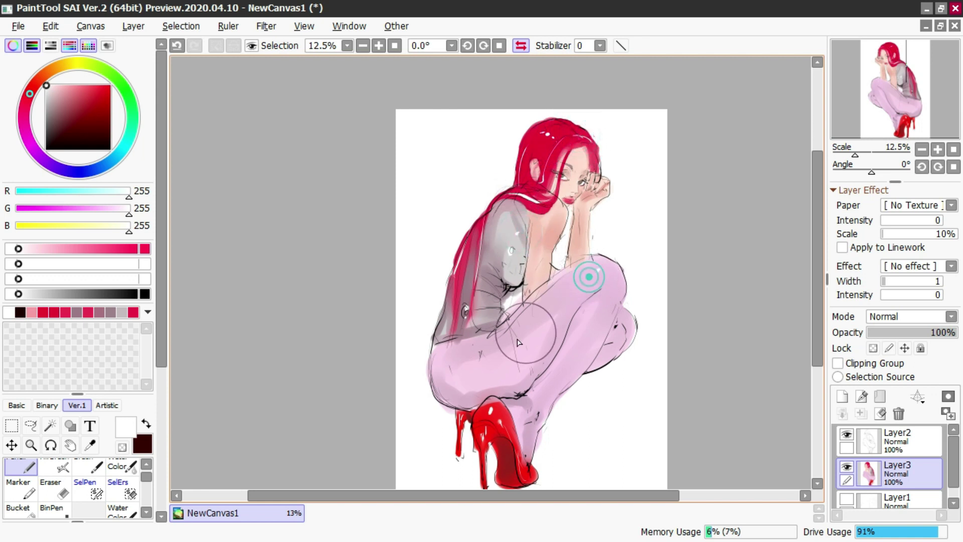
pyautogui.moveTo(598, 270); pyautogui.dragTo(507, 351)
pyautogui.moveTo(600, 289); pyautogui.dragTo(550, 408)
pyautogui.moveTo(598, 309)
pyautogui.mouseDown()
pyautogui.moveTo(567, 383)
pyautogui.moveTo(544, 402)
pyautogui.mouseUp()
pyautogui.click(467, 365)
# Copy the whole of Layer3, paste it as a new layer and merge the copy down into the original
pyautogui.scroll(-2, 521, 193)
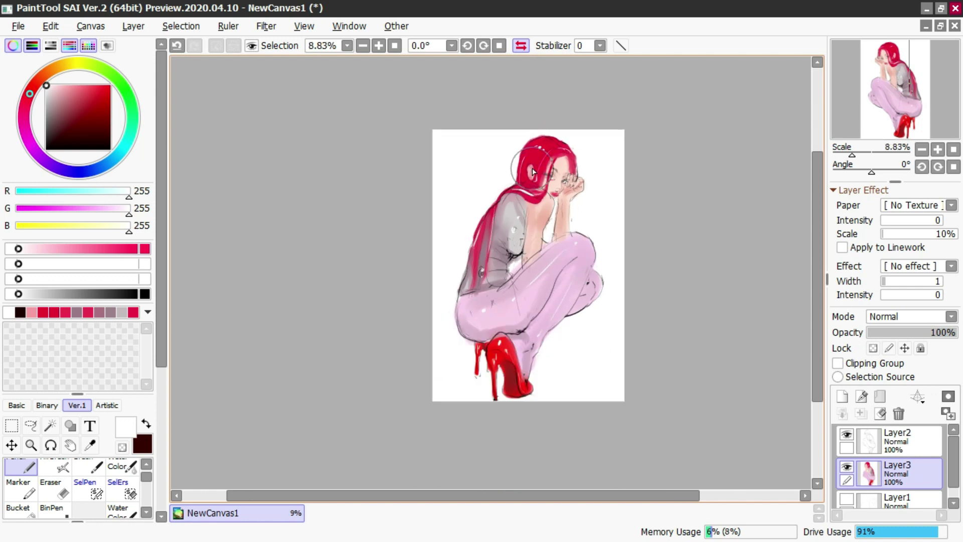
pyautogui.scroll(1, 538, 161)
pyautogui.hotkey('ctrl', 'a')
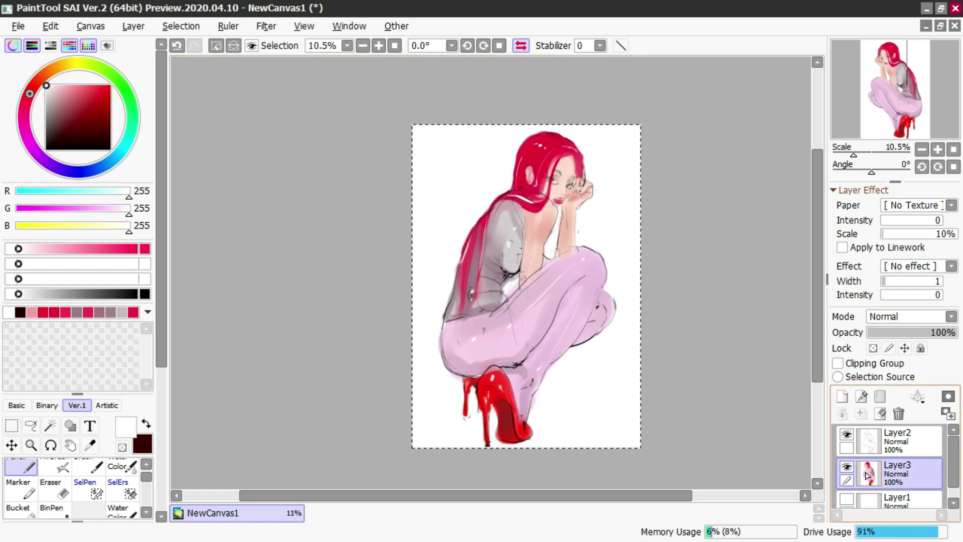
pyautogui.hotkey('ctrl', 'c')
pyautogui.hotkey('ctrl', 'v')
pyautogui.hotkey('ctrl', 'e')
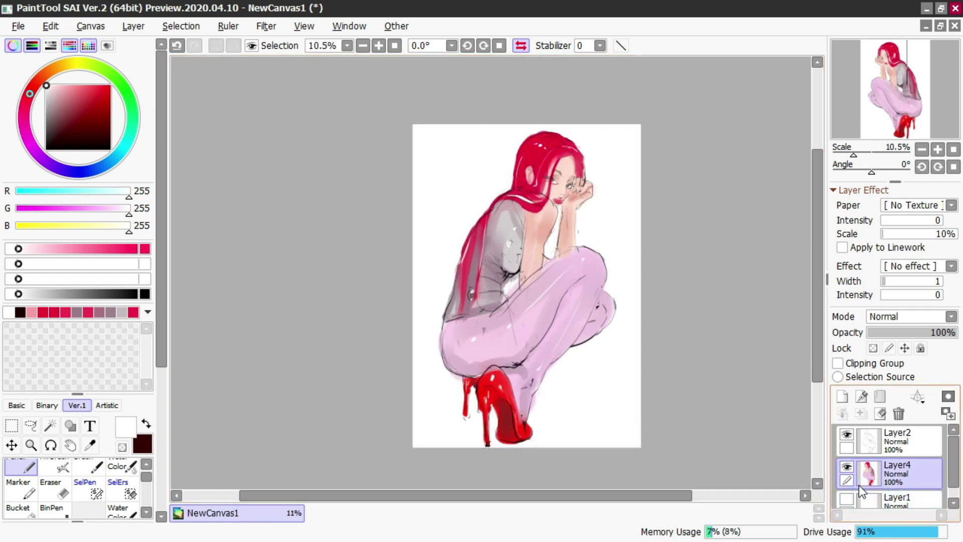
pyautogui.press('e')
pyautogui.moveTo(542, 391)
pyautogui.mouseDown()
pyautogui.moveTo(536, 385)
pyautogui.moveTo(532, 420)
pyautogui.mouseUp()
pyautogui.hotkey('ctrl', 'z')
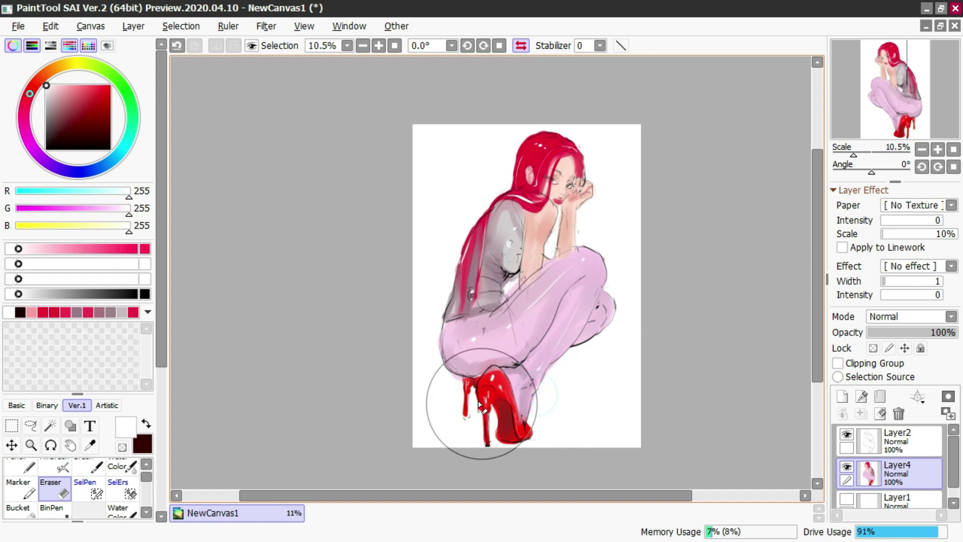
# Touch up the ankle and red heel with watercolour, sampling the trouser lilac and the shoe red (RGB 249, 29, 21)
pyautogui.press('c')
pyautogui.moveTo(512, 372)
pyautogui.mouseDown()
pyautogui.moveTo(522, 370)
pyautogui.moveTo(506, 393)
pyautogui.mouseUp()
pyautogui.rightClick(512, 362)
pyautogui.keyDown('alt'); pyautogui.click(494, 390); pyautogui.keyUp('alt')
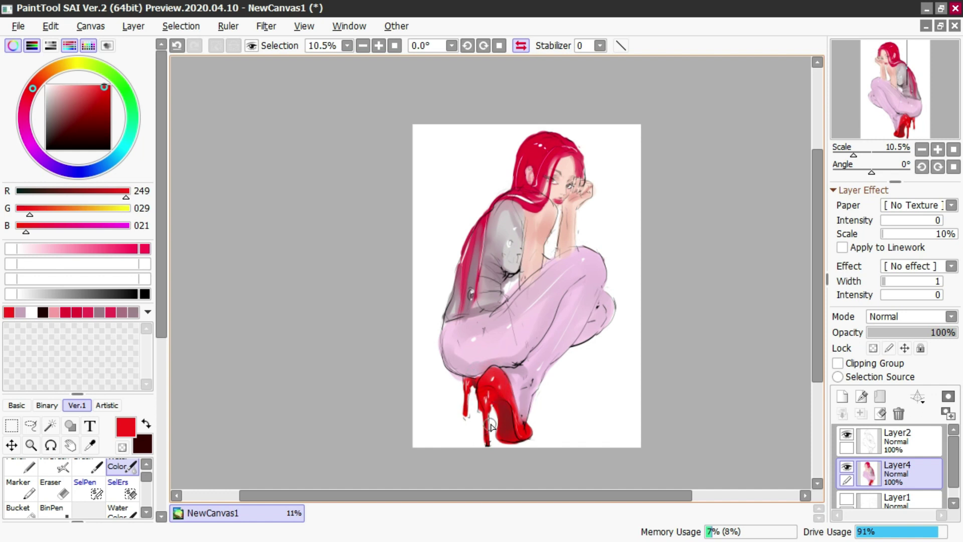
# Return the canvas view to its unmirrored orientation and set the pencil colour to black (RGB 0, 0, 0)
pyautogui.click(872, 437)
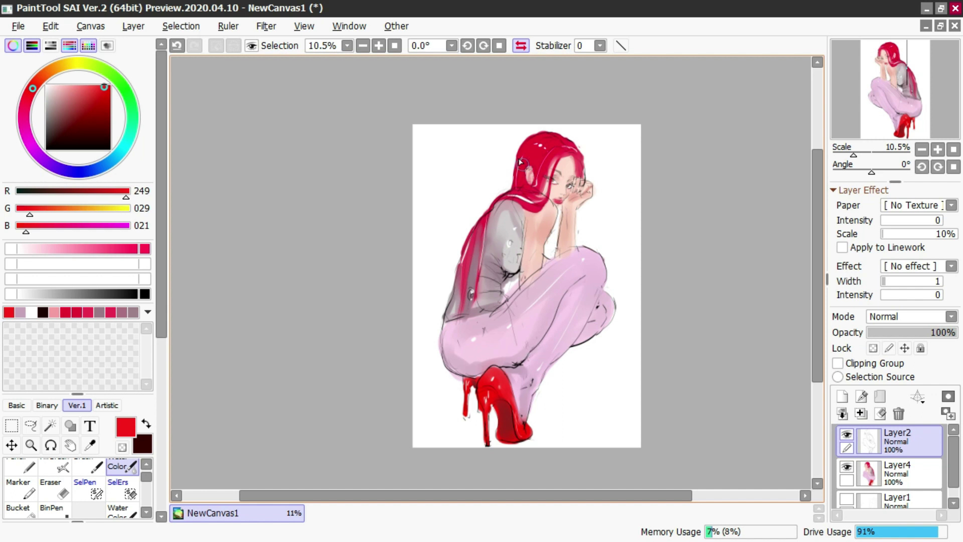
pyautogui.click(521, 45)
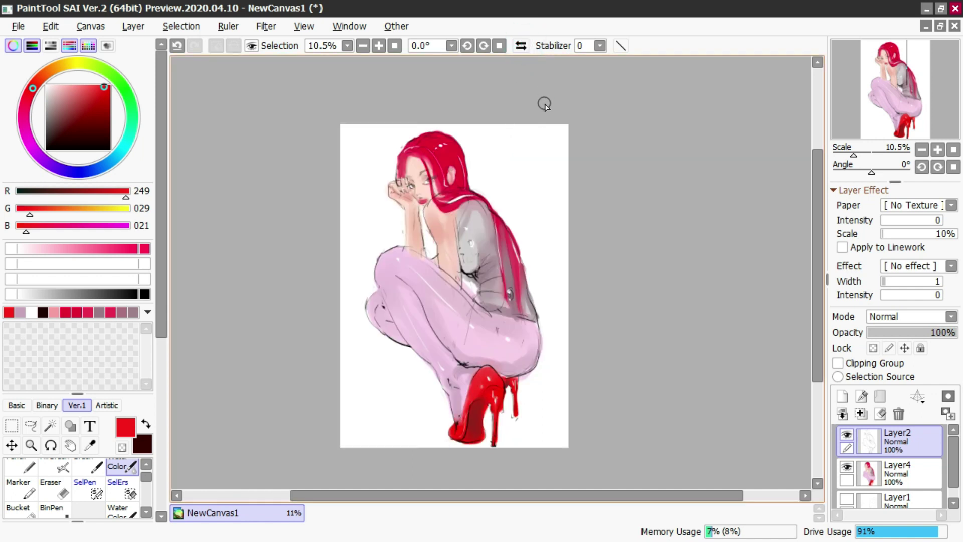
pyautogui.press('e')
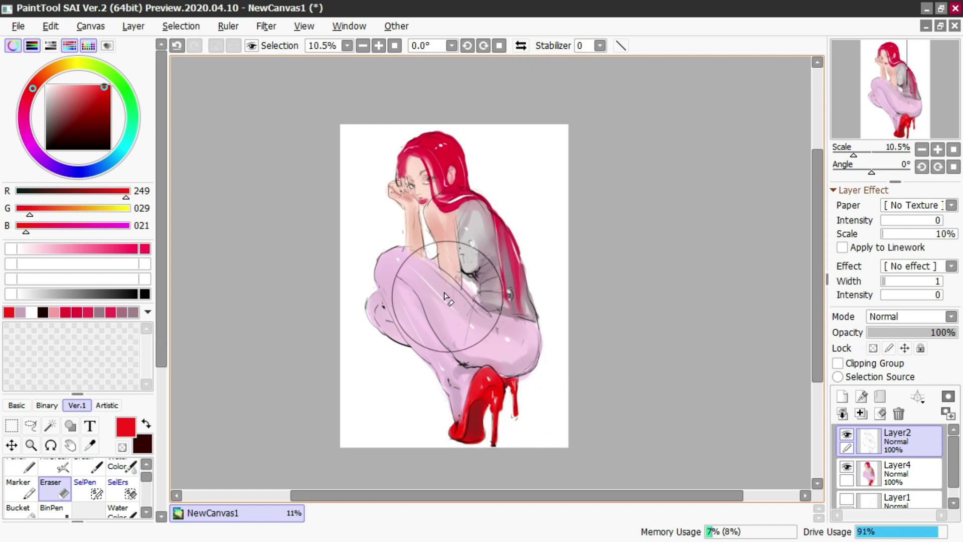
pyautogui.click(95, 142)
pyautogui.moveTo(95, 142); pyautogui.dragTo(110, 149)
pyautogui.press('n')
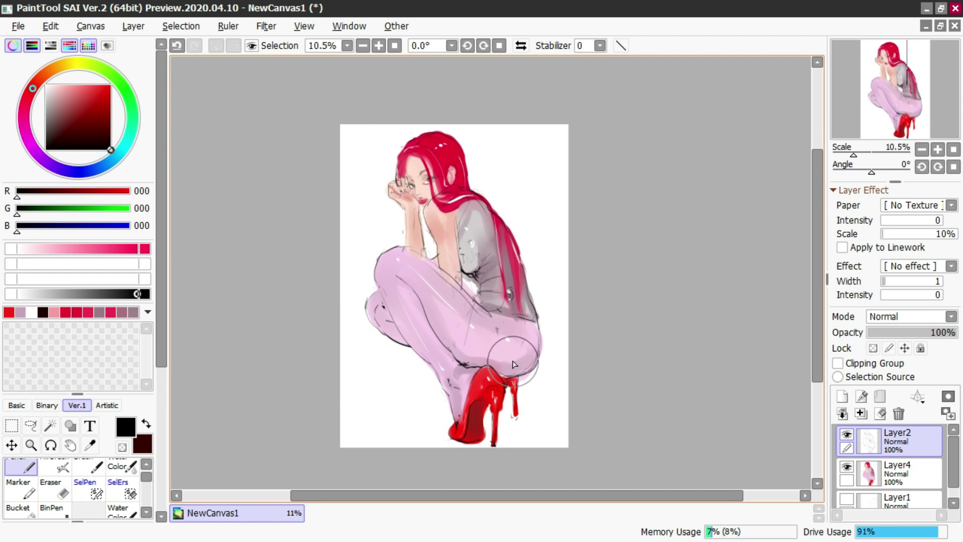
# Draw a black pencil contour on Layer4 around the hip from the lower back to the heels, redoing misplaced strokes
pyautogui.click(898, 471)
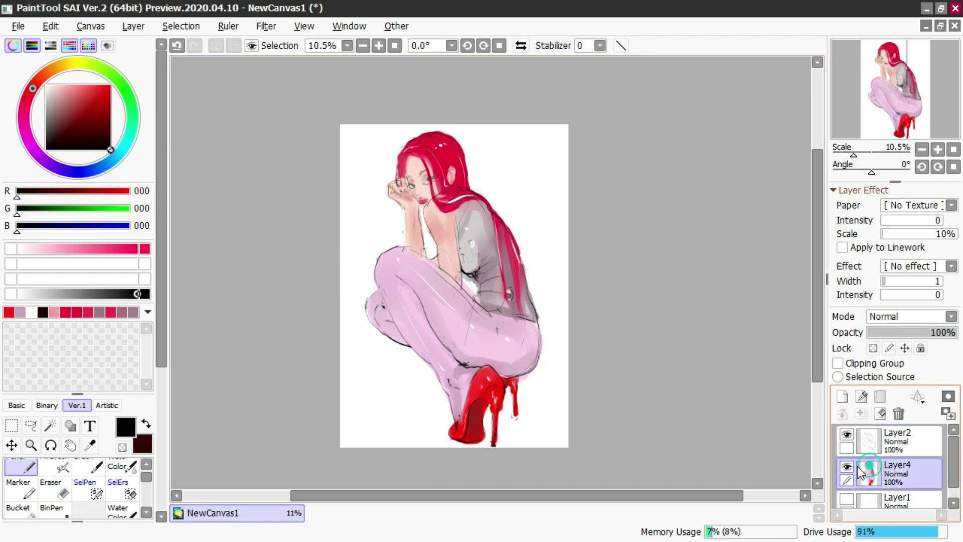
pyautogui.press('e')
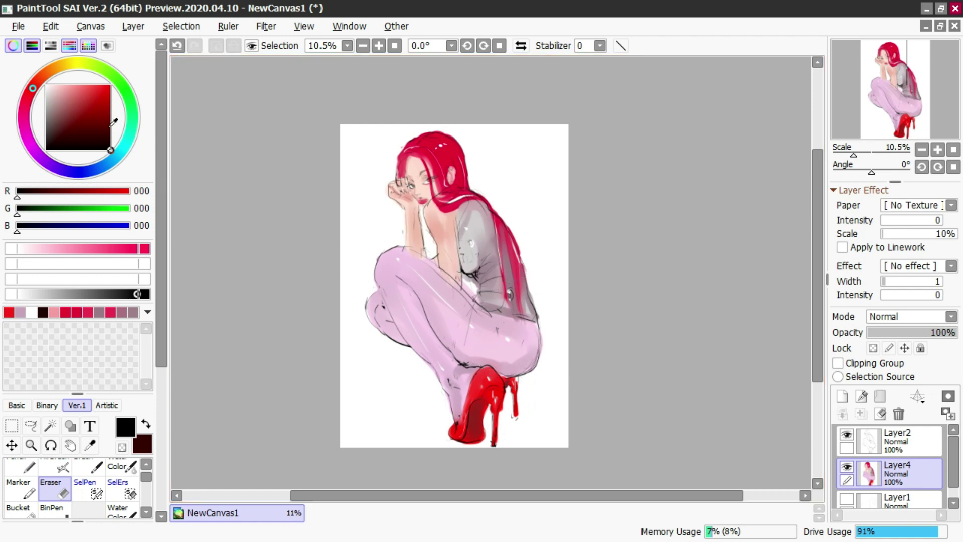
pyautogui.press('n')
pyautogui.hotkey('ctrl', 'z')
pyautogui.moveTo(503, 390)
pyautogui.mouseDown()
pyautogui.moveTo(544, 352)
pyautogui.moveTo(540, 331)
pyautogui.moveTo(514, 383)
pyautogui.mouseUp()
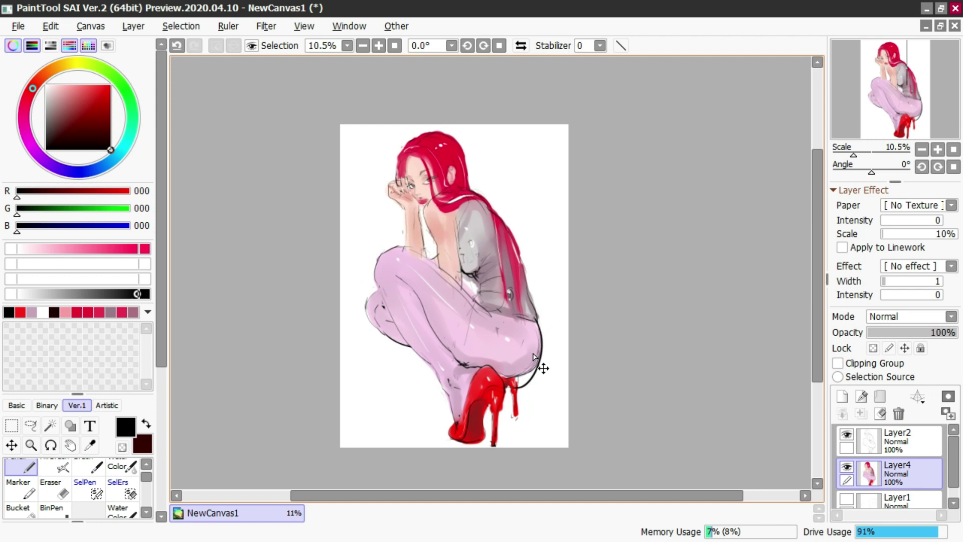
pyautogui.moveTo(536, 302); pyautogui.dragTo(502, 382)
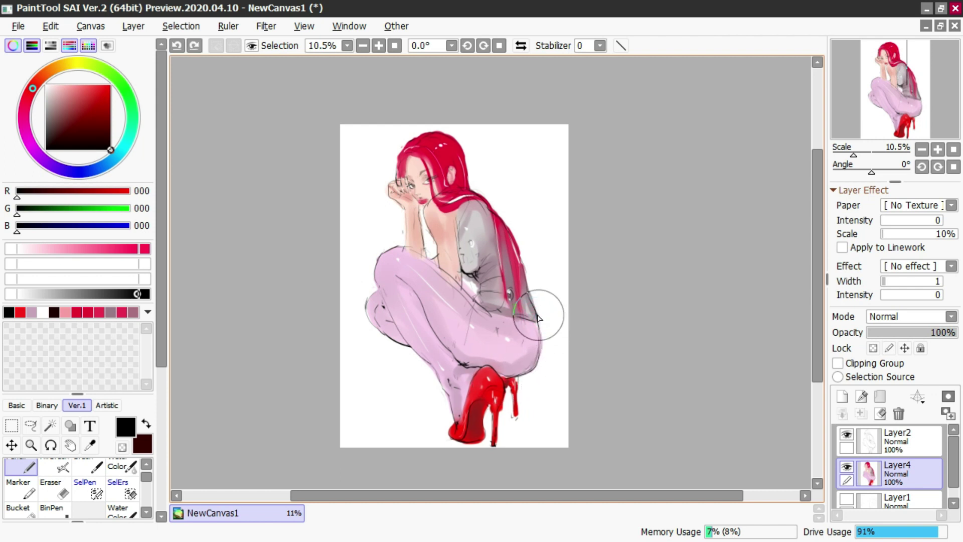
pyautogui.moveTo(537, 298)
pyautogui.mouseDown()
pyautogui.moveTo(509, 388)
pyautogui.moveTo(524, 374)
pyautogui.mouseUp()
pyautogui.press('c')
pyautogui.press('e')
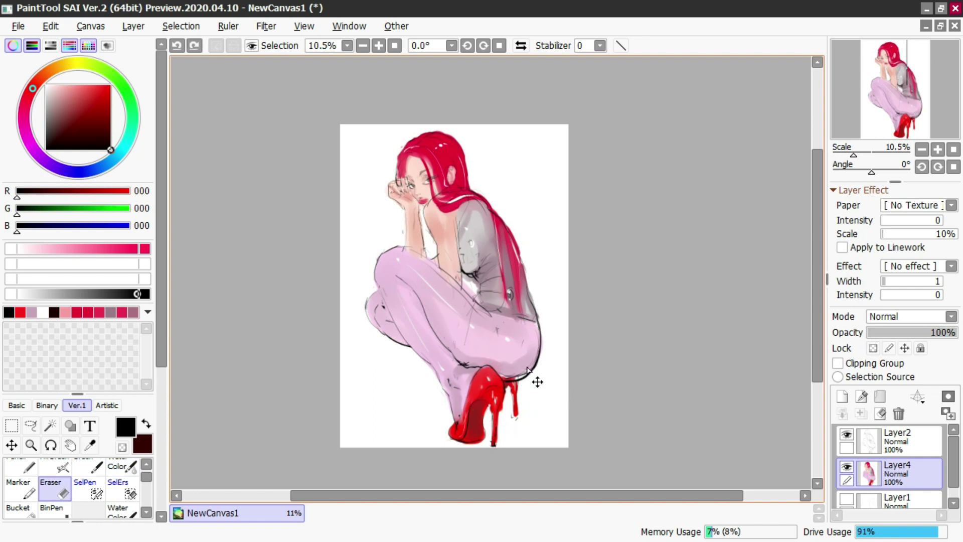
# Sample the trouser lilac (RGB 247, 207, 234) and paint over the hip's inner edge on Layer4 with the watercolour brush
pyautogui.press('v')
pyautogui.keyDown('alt'); pyautogui.click(513, 368); pyautogui.keyUp('alt')
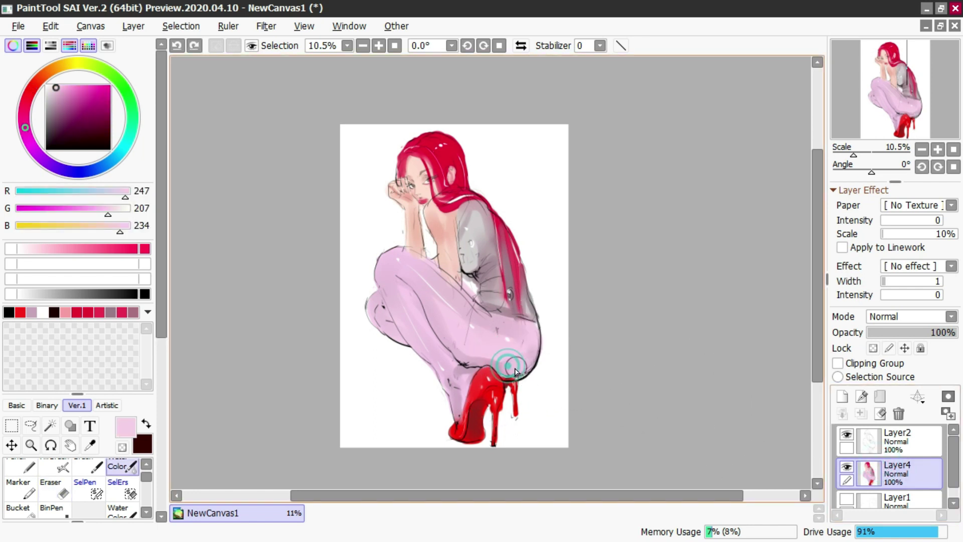
pyautogui.moveTo(505, 370); pyautogui.dragTo(525, 319)
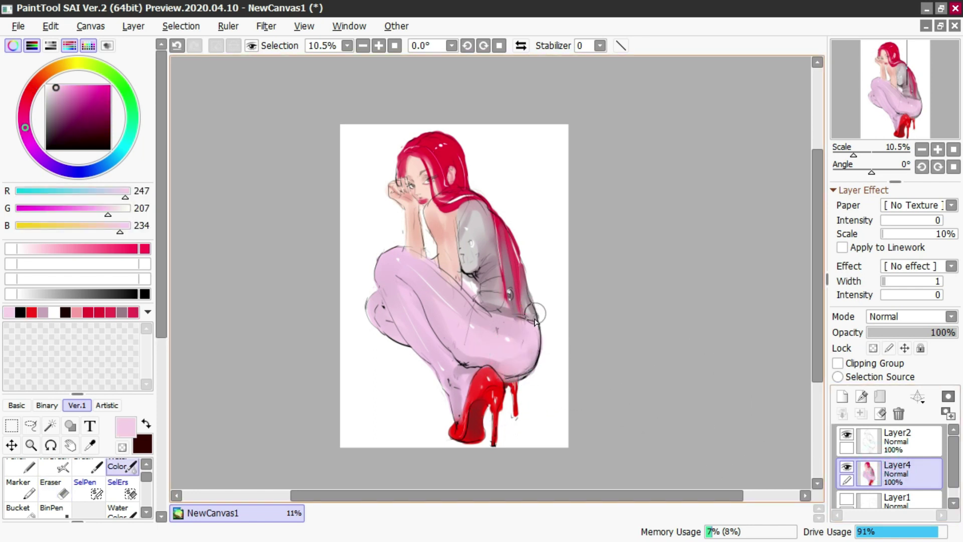
# Erase the leftover sketch lines around the hip and buttock on Layer2
pyautogui.click(892, 441)
pyautogui.press('e')
pyautogui.moveTo(504, 374)
pyautogui.mouseDown()
pyautogui.moveTo(526, 356)
pyautogui.moveTo(531, 332)
pyautogui.mouseUp()
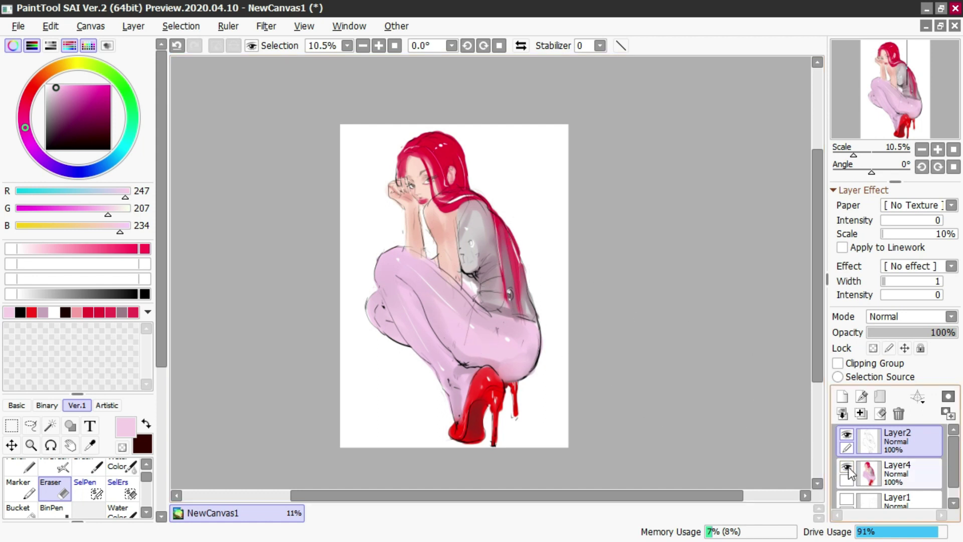
# Sample the shirt grey (RGB 177, 158, 167) and touch up the waist on Layer4 with the watercolour brush
pyautogui.click(883, 474)
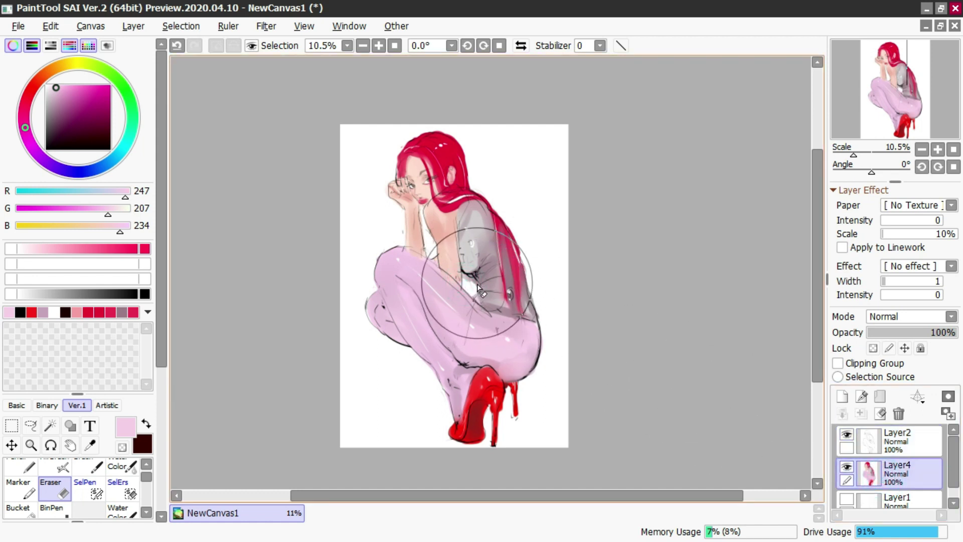
pyautogui.press('c')
pyautogui.keyDown('alt'); pyautogui.click(489, 295); pyautogui.keyUp('alt')
pyautogui.click(492, 293)
pyautogui.press('e')
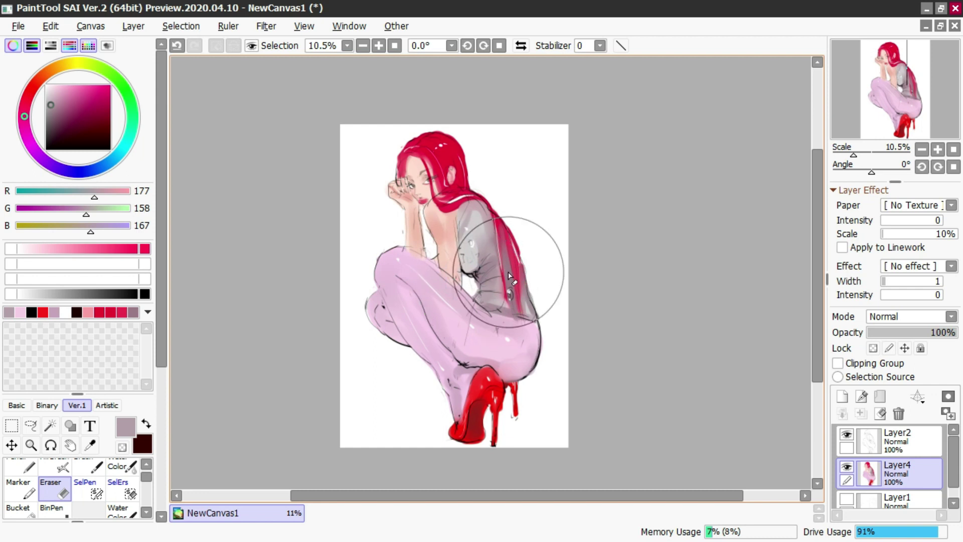
# Try to erase part of the sleeve and draw a dark pencil line along its cuff on Layer4
pyautogui.click(464, 250)
pyautogui.hotkey('ctrl', 'z')
pyautogui.keyDown('alt'); pyautogui.click(468, 272); pyautogui.keyUp('alt')
pyautogui.click(464, 273)
pyautogui.press('n')
pyautogui.moveTo(460, 271)
pyautogui.mouseDown()
pyautogui.moveTo(472, 282)
pyautogui.moveTo(481, 276)
pyautogui.moveTo(468, 278)
pyautogui.moveTo(473, 287)
pyautogui.mouseUp()
pyautogui.hotkey('ctrl', 'z')
pyautogui.hotkey('ctrl', 'z')
pyautogui.hotkey('ctrl', 'z')
pyautogui.hotkey('ctrl', 'z')
pyautogui.hotkey('ctrl', 'z')
# Refine the dark sleeve cuff near the elbow with eraser and watercolour, sampling a near-black (RGB 1, 0, 0)
pyautogui.press('e')
pyautogui.rightClick(475, 274)
pyautogui.press('n')
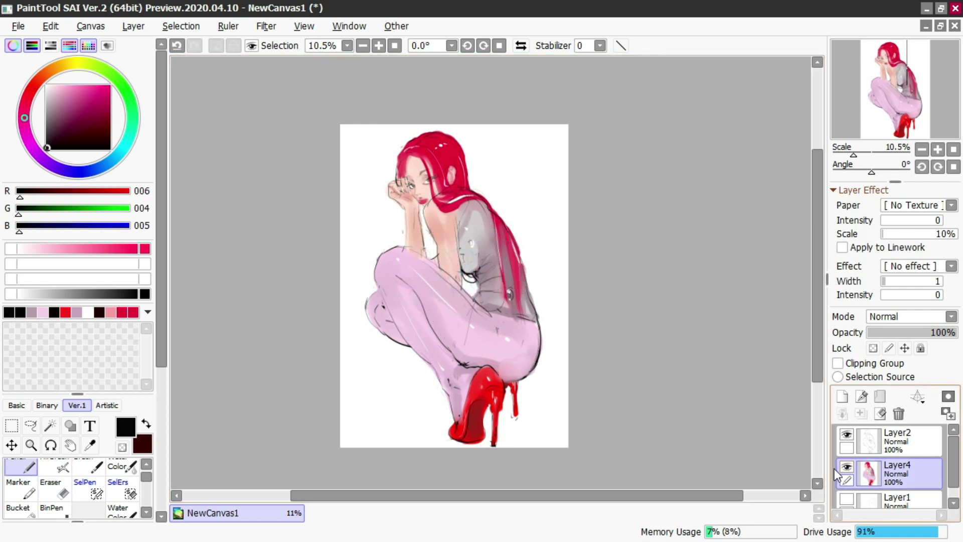
pyautogui.press('c')
pyautogui.keyDown('alt'); pyautogui.click(470, 274); pyautogui.keyUp('alt')
pyautogui.moveTo(473, 274)
pyautogui.mouseDown()
pyautogui.moveTo(490, 223)
pyautogui.moveTo(468, 272)
pyautogui.mouseUp()
pyautogui.keyDown('alt'); pyautogui.click(473, 274); pyautogui.keyUp('alt')
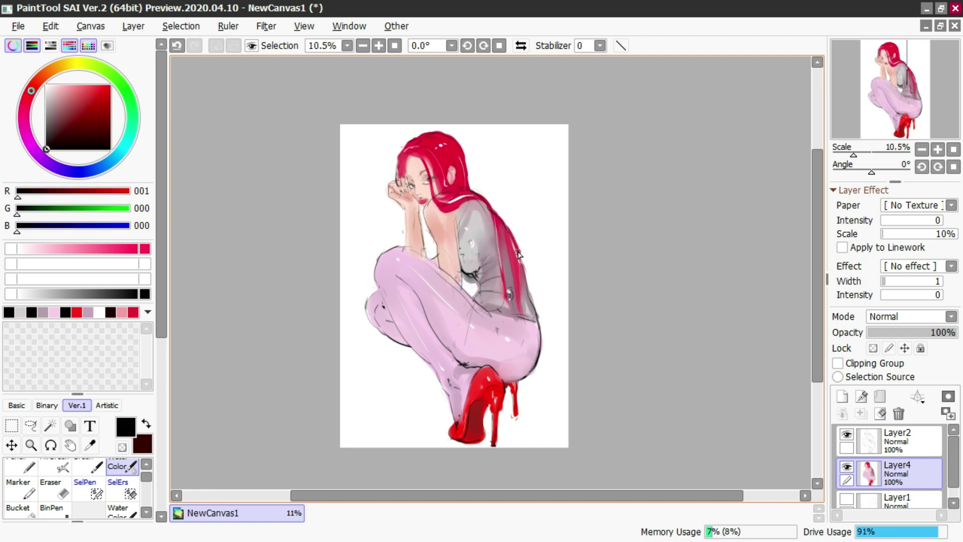
# Draw black pencil contours along the back and through the long red hair falling down it
pyautogui.press('n')
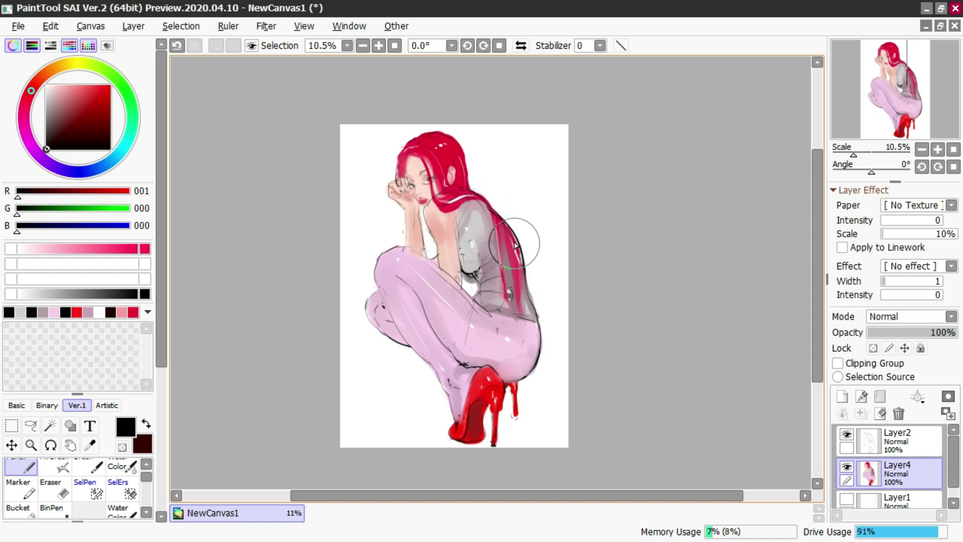
pyautogui.moveTo(500, 217); pyautogui.dragTo(517, 320)
pyautogui.moveTo(500, 219); pyautogui.dragTo(524, 299)
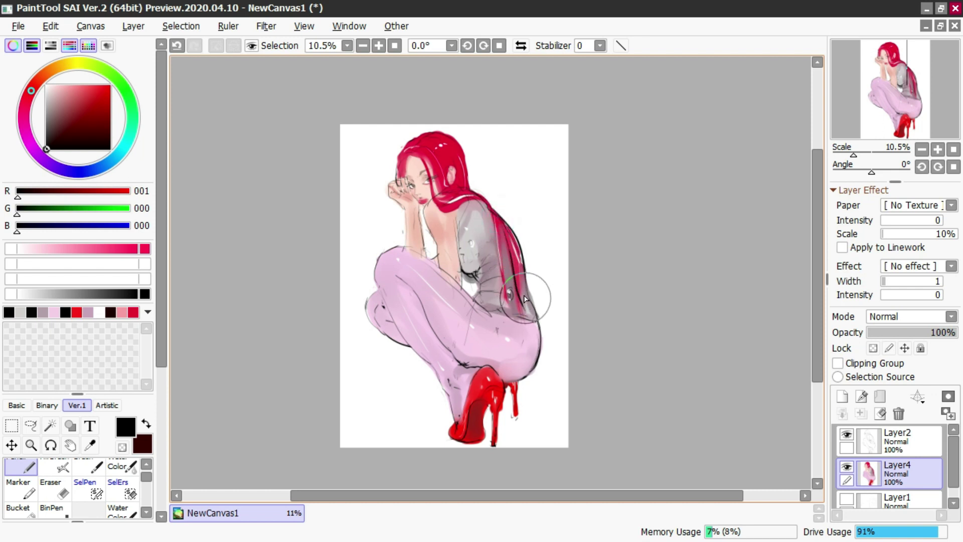
pyautogui.moveTo(511, 255); pyautogui.dragTo(518, 294)
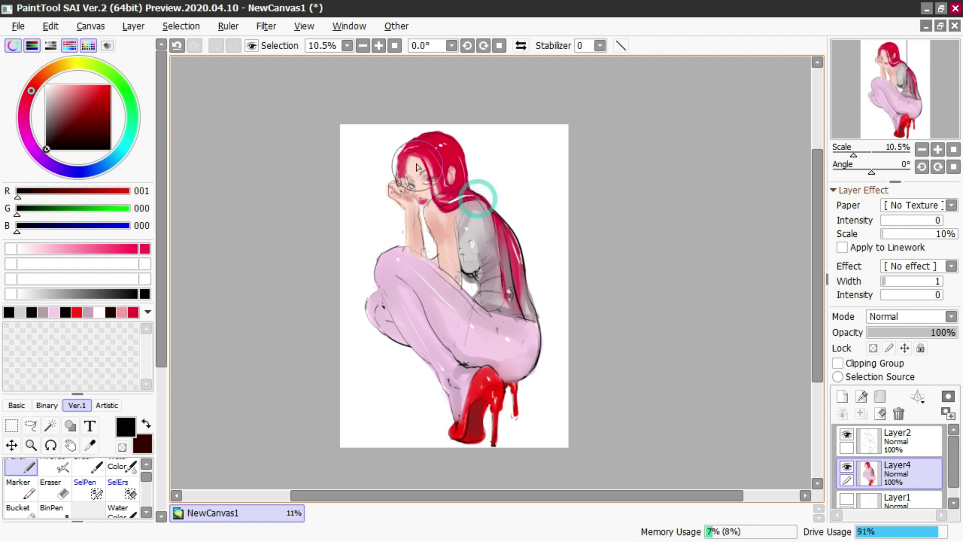
# Compare the drawing with and without the last hair contour stroke by undoing and redoing it
pyautogui.hotkey('ctrl', 'y')
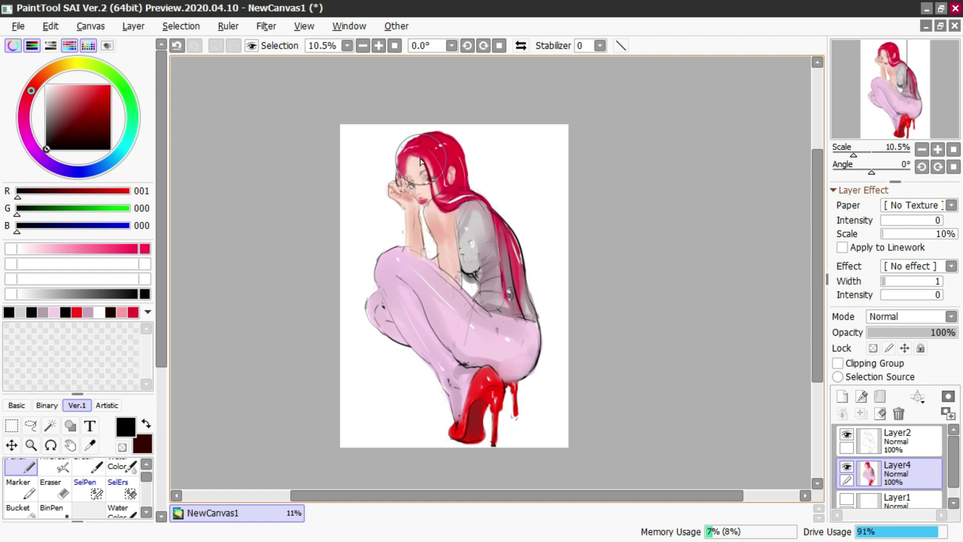
pyautogui.hotkey('ctrl', 'z')
pyautogui.hotkey('ctrl', 'y')
pyautogui.hotkey('ctrl', 'z')
pyautogui.hotkey('ctrl', 'y')
pyautogui.hotkey('ctrl', 'z')
pyautogui.hotkey('ctrl', 'y')
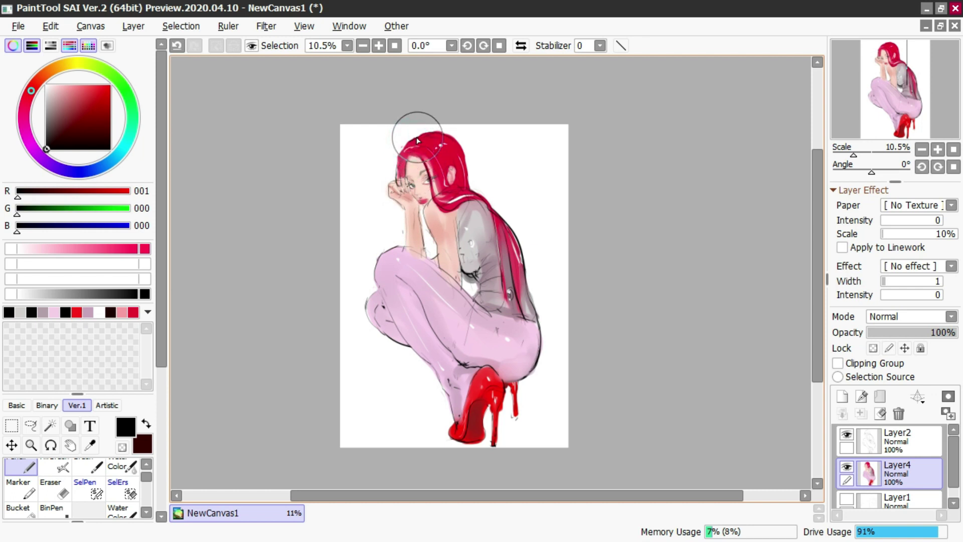
# Outline the crown, the back of the head and the hair beside the face in black pencil, undoing misplaced strokes
pyautogui.moveTo(412, 133); pyautogui.dragTo(440, 136)
pyautogui.moveTo(463, 173)
pyautogui.mouseDown()
pyautogui.moveTo(440, 134)
pyautogui.moveTo(468, 188)
pyautogui.moveTo(461, 149)
pyautogui.moveTo(470, 189)
pyautogui.moveTo(454, 141)
pyautogui.moveTo(473, 189)
pyautogui.mouseUp()
pyautogui.hotkey('ctrl', 'z')
pyautogui.hotkey('ctrl', 'z')
pyautogui.moveTo(453, 137)
pyautogui.mouseDown()
pyautogui.moveTo(472, 195)
pyautogui.moveTo(465, 165)
pyautogui.moveTo(472, 183)
pyautogui.mouseUp()
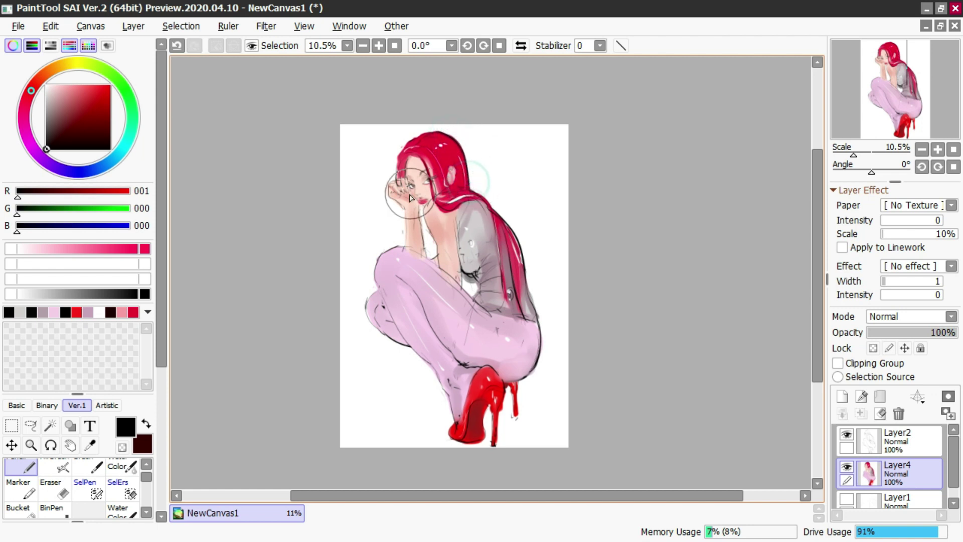
pyautogui.moveTo(406, 142); pyautogui.dragTo(391, 187)
pyautogui.hotkey('ctrl', 'z')
pyautogui.hotkey('ctrl', 'z')
pyautogui.hotkey('ctrl', 'z')
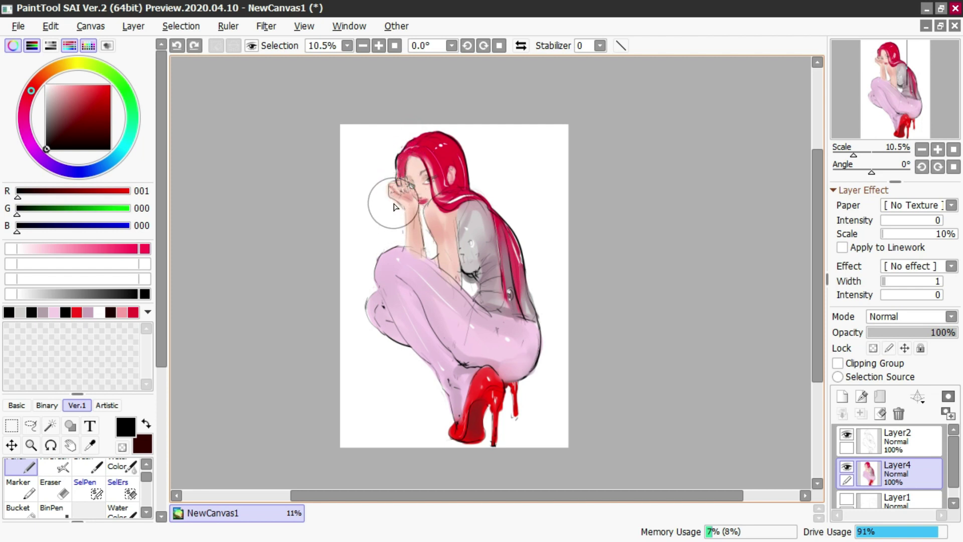
# Draw the black contour over the front knee on Layer4, redoing misplaced strokes and touching up with the eraser
pyautogui.moveTo(407, 249)
pyautogui.mouseDown()
pyautogui.moveTo(389, 279)
pyautogui.moveTo(382, 260)
pyautogui.moveTo(393, 250)
pyautogui.moveTo(378, 272)
pyautogui.mouseUp()
pyautogui.hotkey('ctrl', 'z')
pyautogui.hotkey('ctrl', 'z')
pyautogui.hotkey('ctrl', 'z')
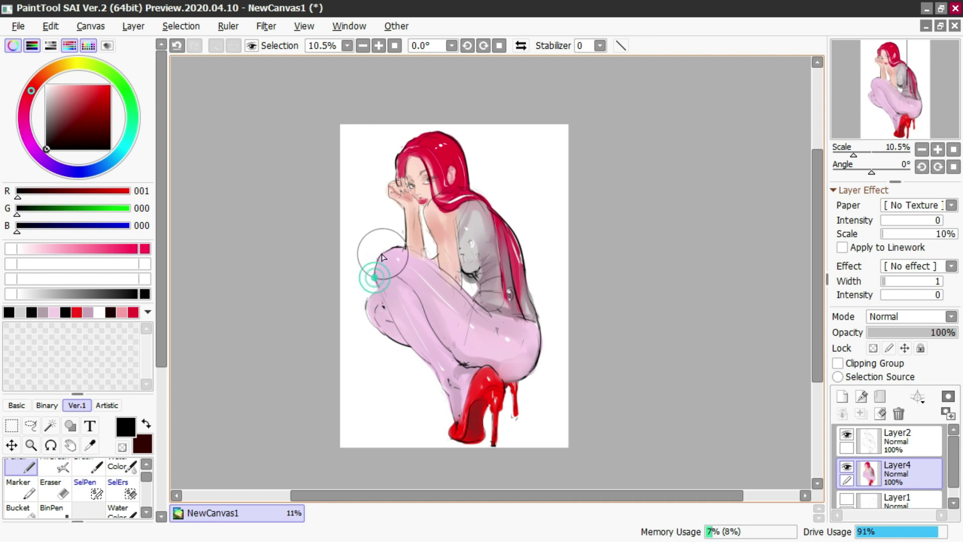
pyautogui.press('e')
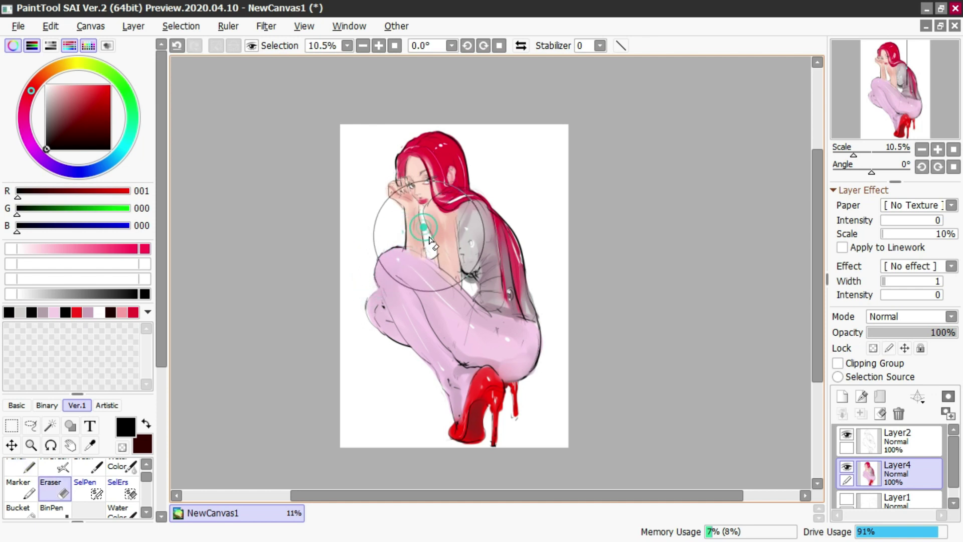
pyautogui.press('n')
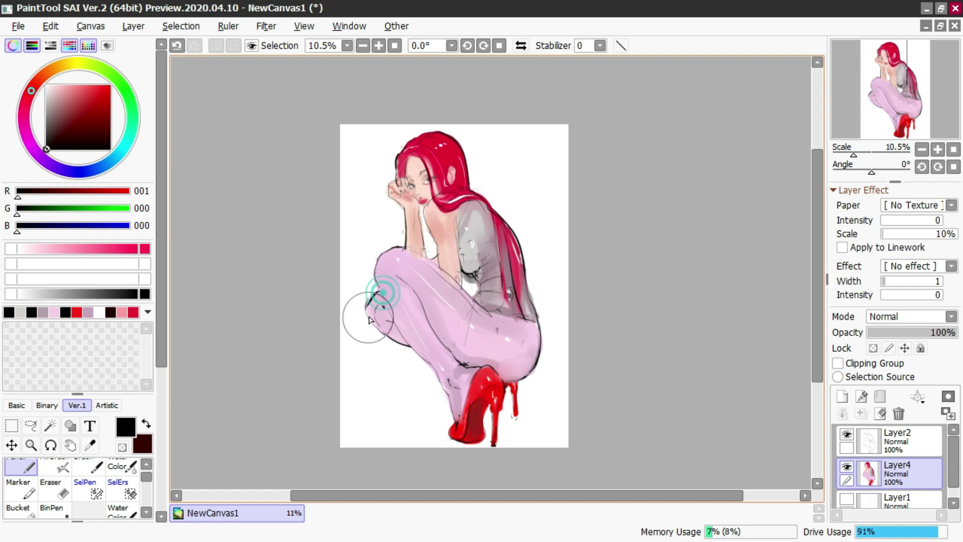
# Outline the far knee and the shin down to the red shoe in black pencil, redoing misplaced strokes
pyautogui.moveTo(375, 326)
pyautogui.mouseDown()
pyautogui.moveTo(393, 346)
pyautogui.moveTo(370, 314)
pyautogui.mouseUp()
pyautogui.hotkey('ctrl', 'z')
pyautogui.hotkey('ctrl', 'z')
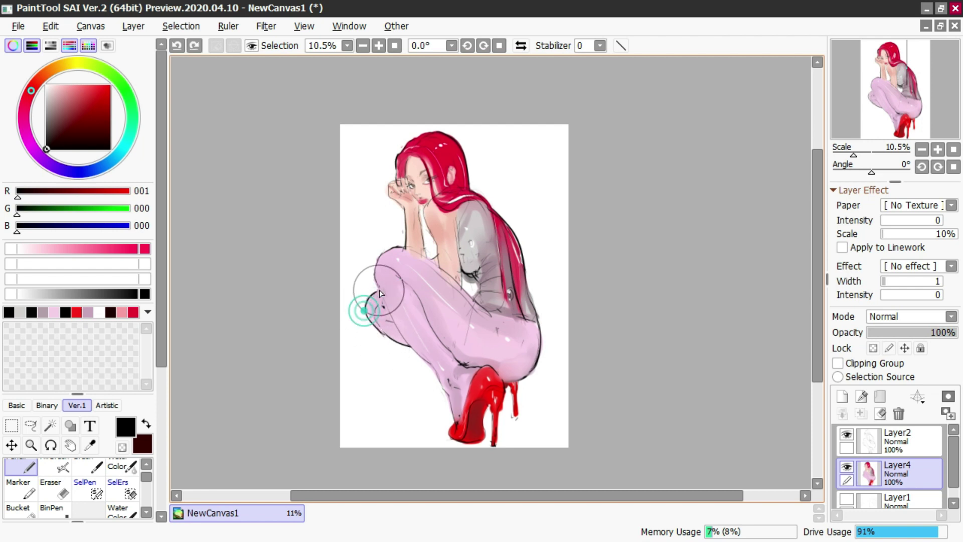
pyautogui.moveTo(375, 327)
pyautogui.mouseDown()
pyautogui.moveTo(409, 354)
pyautogui.moveTo(393, 348)
pyautogui.mouseUp()
pyautogui.hotkey('ctrl', 'z')
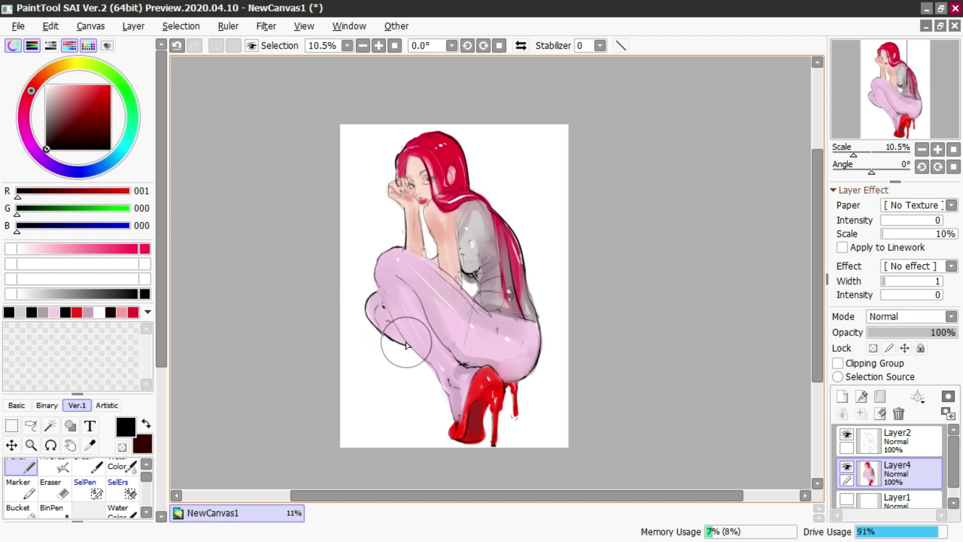
pyautogui.moveTo(430, 369)
pyautogui.mouseDown()
pyautogui.moveTo(452, 424)
pyautogui.moveTo(449, 395)
pyautogui.moveTo(449, 416)
pyautogui.mouseUp()
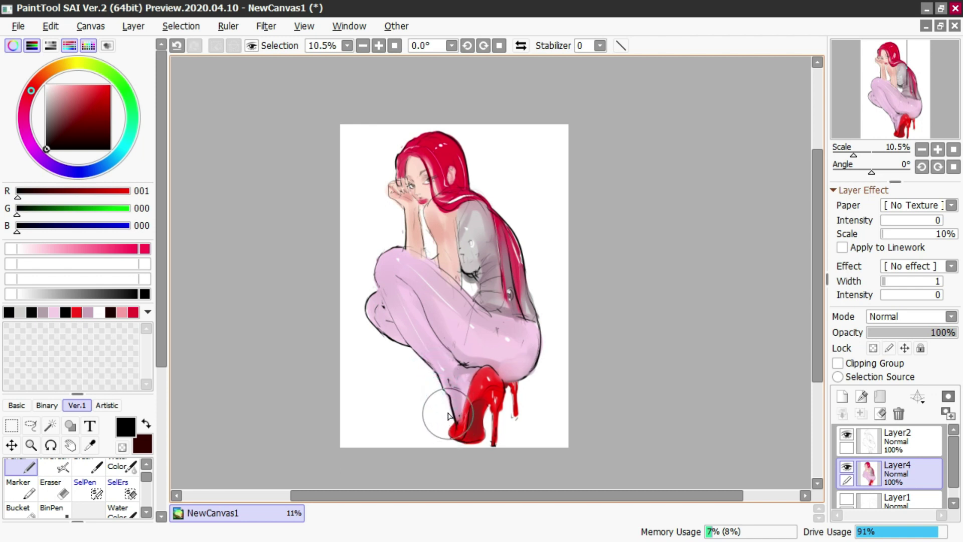
# Mirror the canvas view and erase leftover sketch lines beside the forearm and front knee on Layer2
pyautogui.click(521, 45)
pyautogui.press('e')
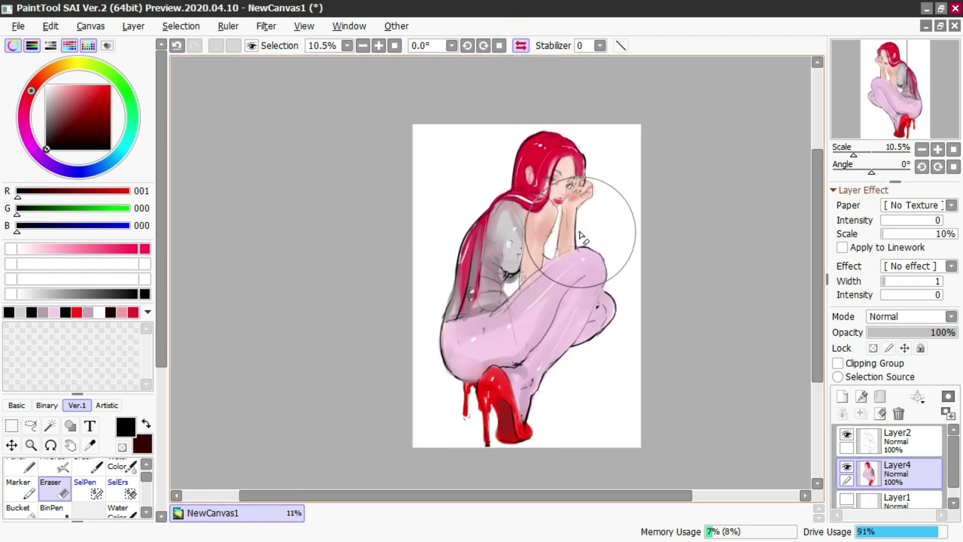
pyautogui.hotkey('ctrl', 'z')
pyautogui.hotkey('ctrl', 'z')
pyautogui.click(579, 227)
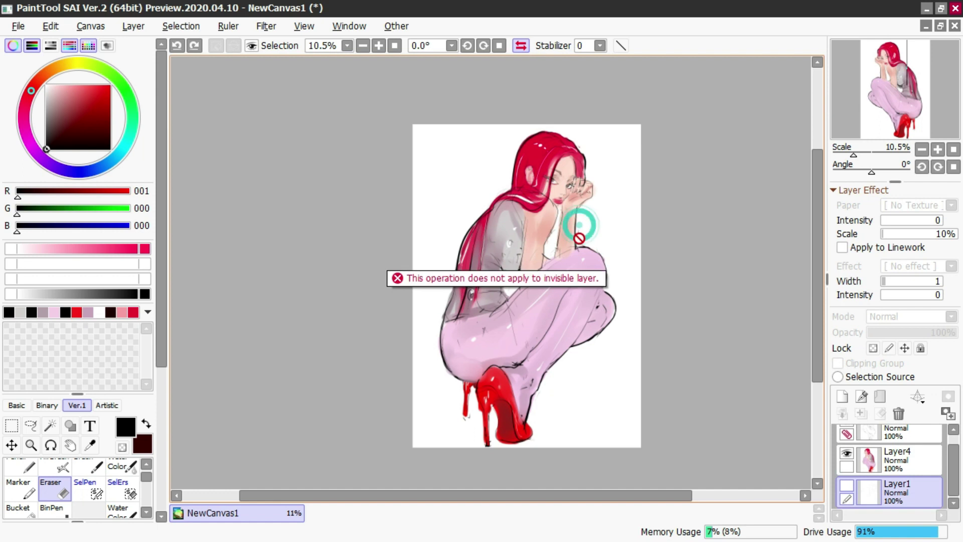
pyautogui.click(578, 233)
pyautogui.hotkey('ctrl', 'y')
pyautogui.hotkey('ctrl', 'y')
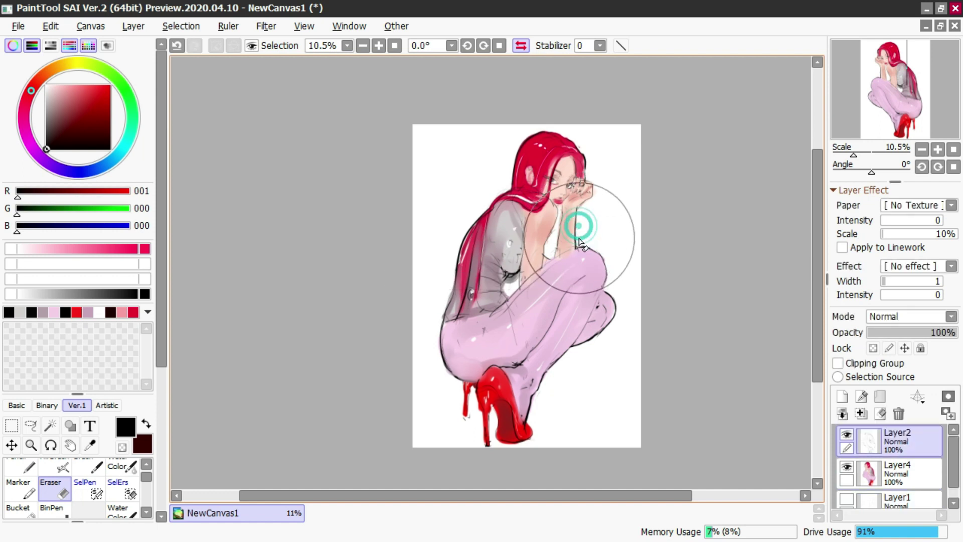
pyautogui.moveTo(600, 250); pyautogui.dragTo(606, 268)
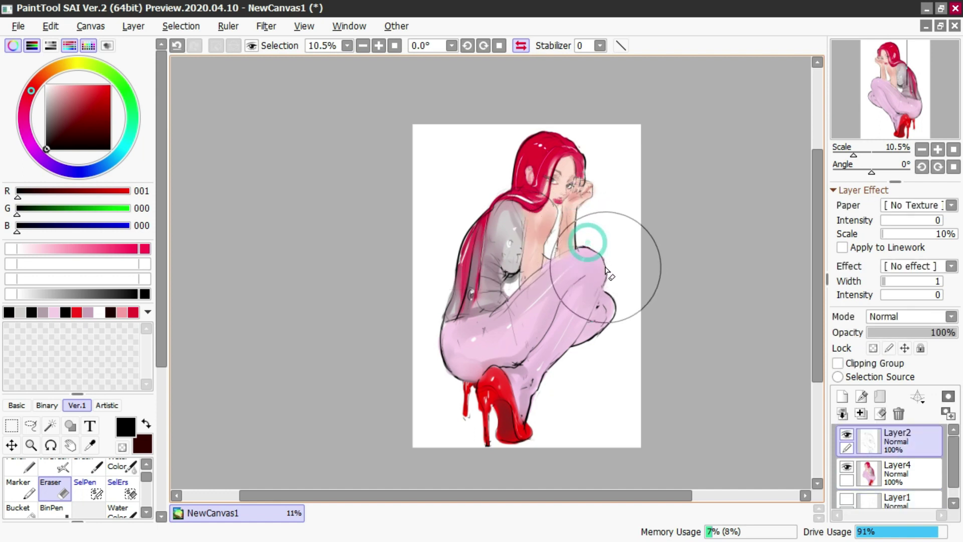
# Clean the gap between the forearms on Layer2 with the eraser and pencil its edge in black
pyautogui.moveTo(560, 228)
pyautogui.mouseDown()
pyautogui.moveTo(563, 243)
pyautogui.moveTo(554, 239)
pyautogui.mouseUp()
pyautogui.hotkey('ctrl', 'z')
pyautogui.click(553, 228)
pyautogui.press('n')
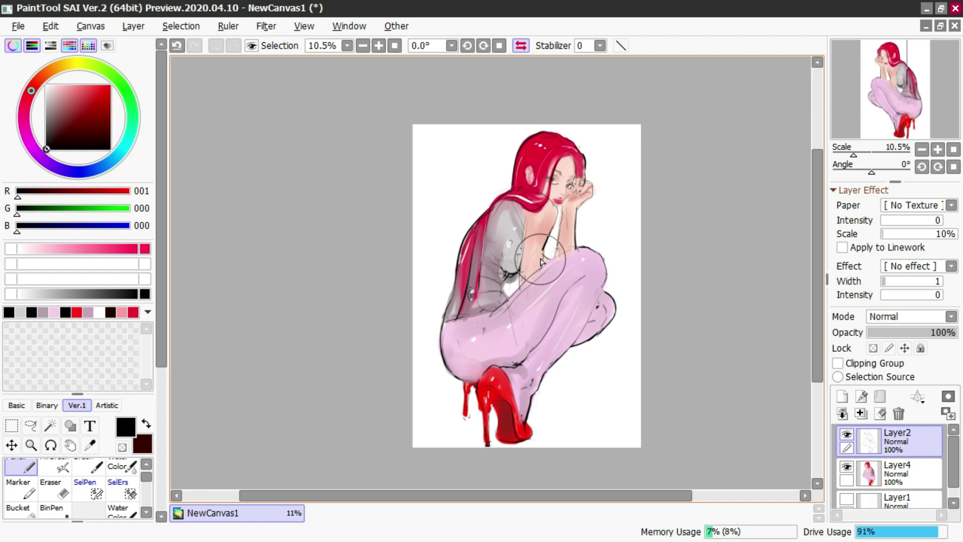
pyautogui.scroll(-1, 517, 275)
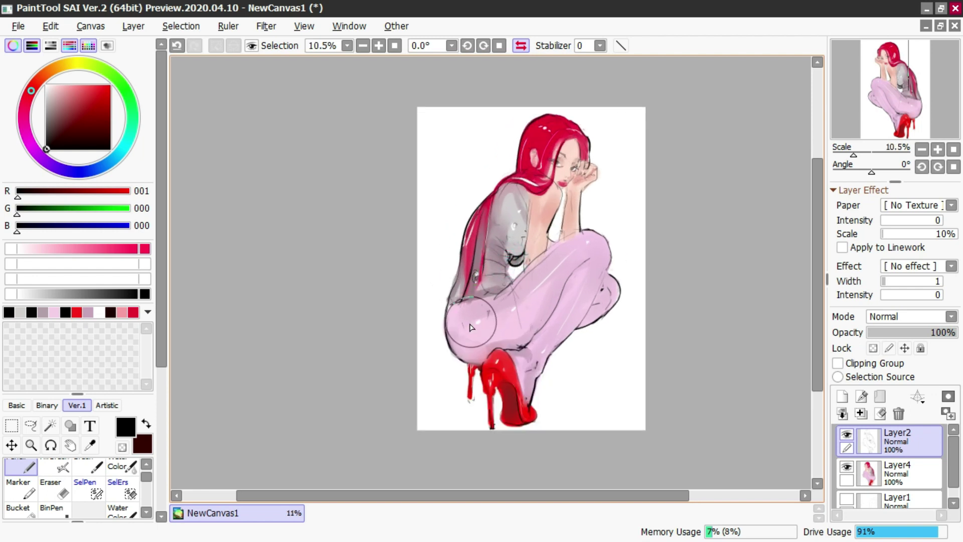
# Erase stray marks in the gap between the sleeve cuff and the waist, switching from Layer2 to Layer4
pyautogui.press('e')
pyautogui.moveTo(508, 268)
pyautogui.mouseDown()
pyautogui.moveTo(510, 278)
pyautogui.moveTo(508, 267)
pyautogui.mouseUp()
pyautogui.hotkey('ctrl', 'z')
pyautogui.press('n')
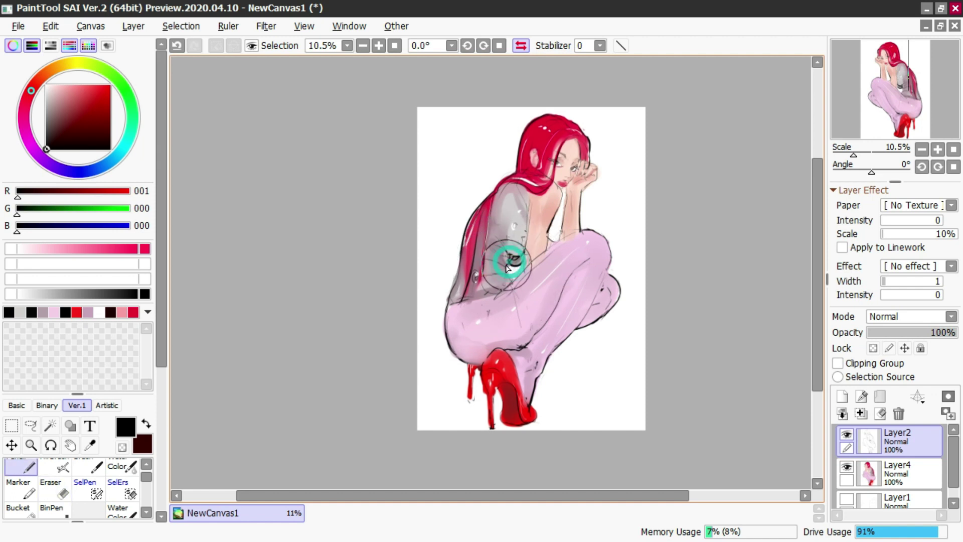
pyautogui.keyDown('ctrl'); pyautogui.keyDown('shift'); pyautogui.click(512, 266); pyautogui.keyUp('shift'); pyautogui.keyUp('ctrl')
pyautogui.press('e')
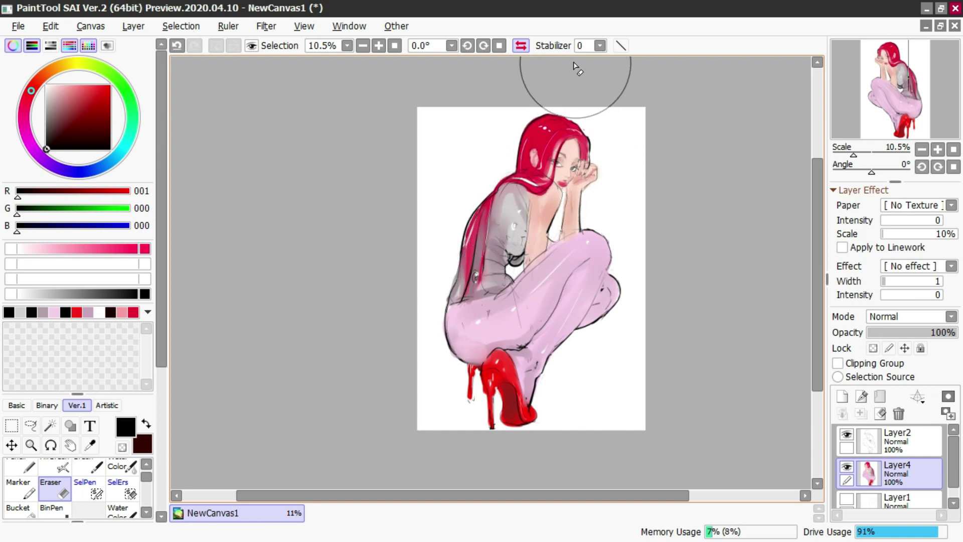
# Return the canvas view to unmirrored and erase the heavy sketch lines between thigh and ankle on Layer2
pyautogui.click(522, 46)
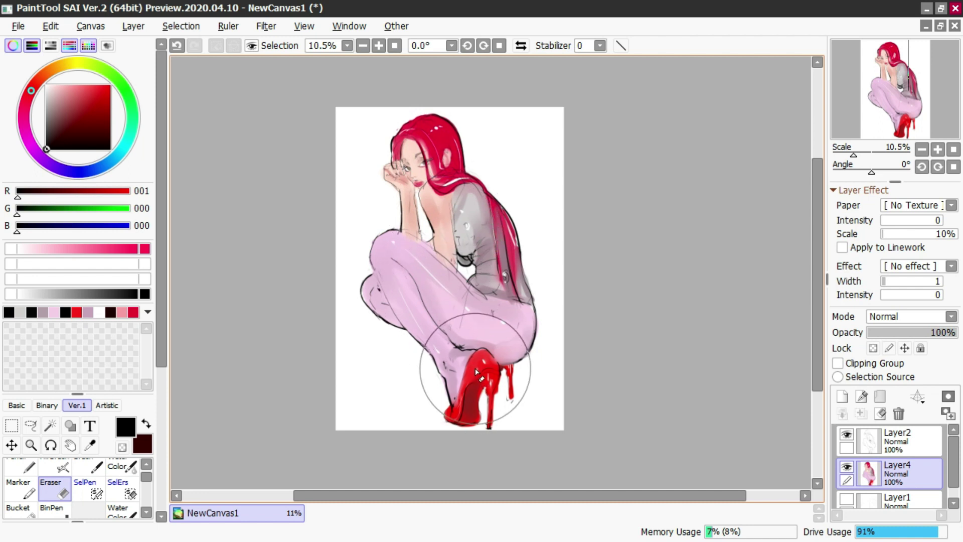
pyautogui.click(504, 390)
pyautogui.hotkey('ctrl', 'z')
pyautogui.keyDown('ctrl'); pyautogui.keyDown('shift'); pyautogui.click(461, 348); pyautogui.keyUp('shift'); pyautogui.keyUp('ctrl')
pyautogui.moveTo(456, 344); pyautogui.dragTo(473, 346)
# Redraw the rear shoe's thin heel with a black pencil contour, undoing misplaced strokes, and erase excess paint around it on Layer4
pyautogui.press('m')
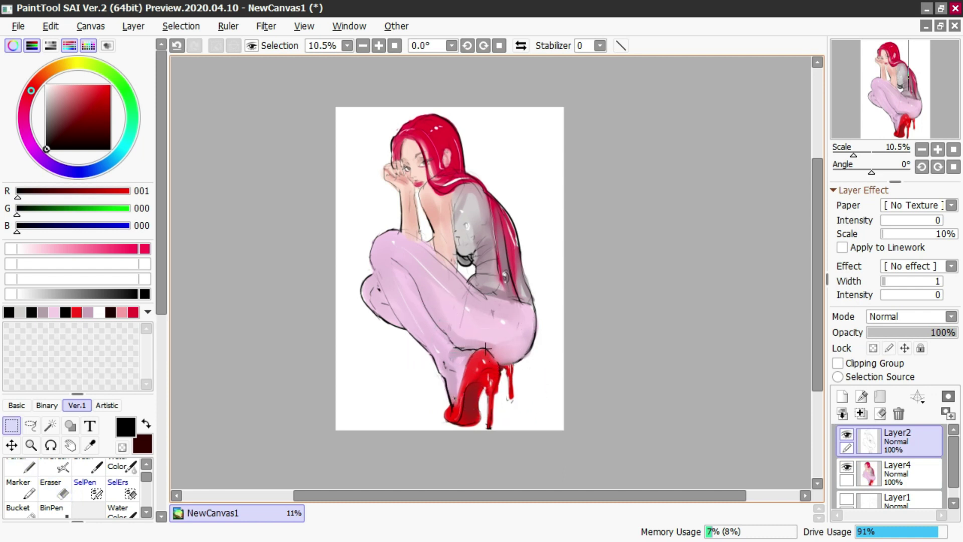
pyautogui.press('n')
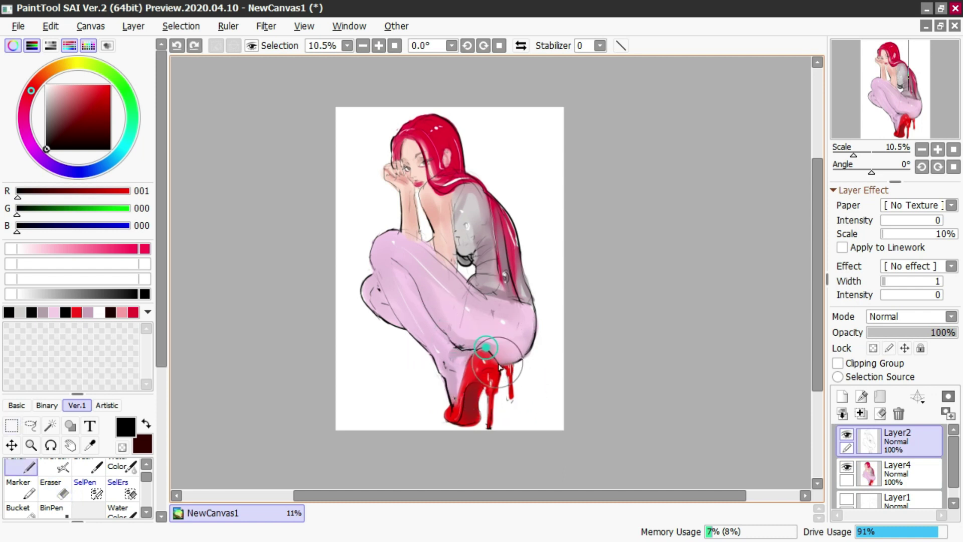
pyautogui.hotkey('ctrl', 'z')
pyautogui.moveTo(504, 368); pyautogui.dragTo(513, 401)
pyautogui.hotkey('ctrl', 'z')
pyautogui.hotkey('ctrl', 'z')
pyautogui.hotkey('ctrl', 'z')
pyautogui.hotkey('ctrl', 'z')
pyautogui.hotkey('ctrl', 'z')
pyautogui.hotkey('ctrl', 'z')
pyautogui.moveTo(507, 365); pyautogui.dragTo(511, 403)
pyautogui.press('e')
pyautogui.keyDown('ctrl'); pyautogui.keyDown('shift'); pyautogui.click(497, 389); pyautogui.keyUp('shift'); pyautogui.keyUp('ctrl')
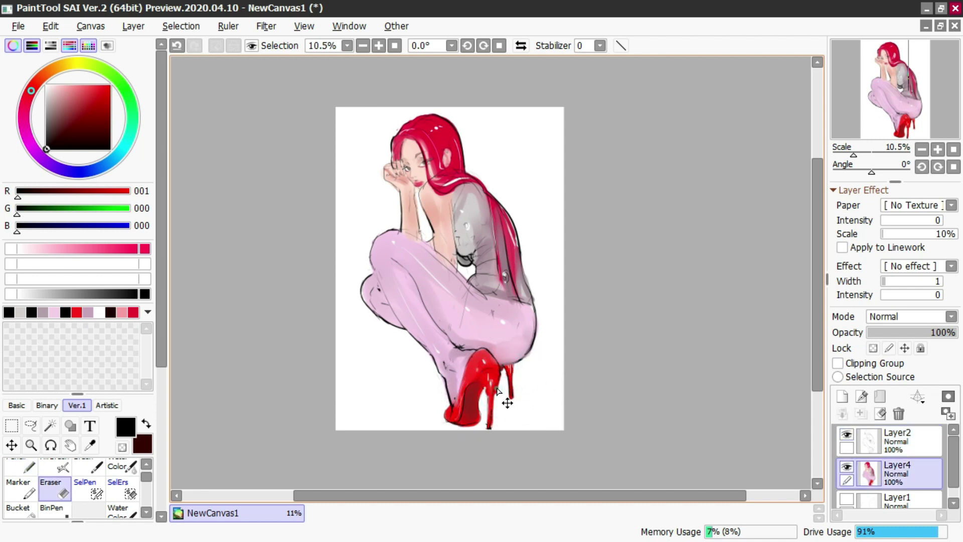
# Paint the underside of the hip above the shoe in watercolour and sample its shaded lilac (RGB 220, 176, 200)
pyautogui.press('c')
pyautogui.moveTo(490, 344); pyautogui.dragTo(503, 358)
pyautogui.rightClick(496, 347)
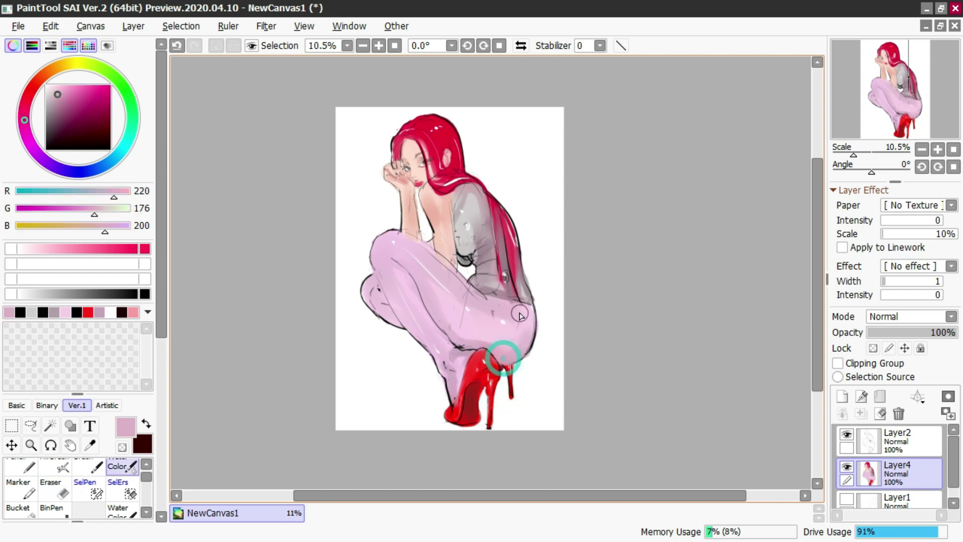
# On Layer2, rework the underside contour of the lower leg with a black pencil, undoing a misplaced stroke and switching to the eraser for cleanup
pyautogui.keyDown('ctrl'); pyautogui.keyDown('shift'); pyautogui.click(458, 346); pyautogui.keyUp('shift'); pyautogui.keyUp('ctrl')
pyautogui.press('e')
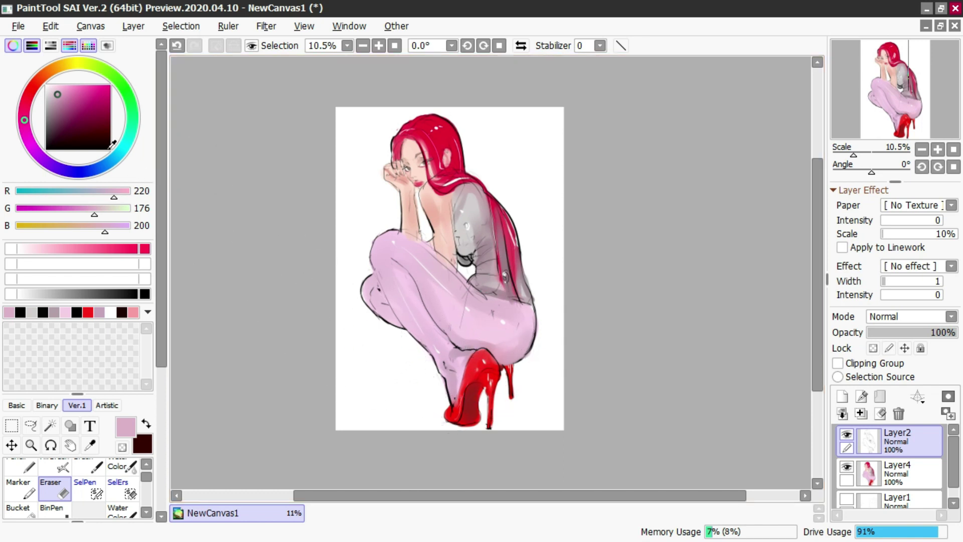
pyautogui.moveTo(77, 133); pyautogui.dragTo(111, 149)
pyautogui.press('n')
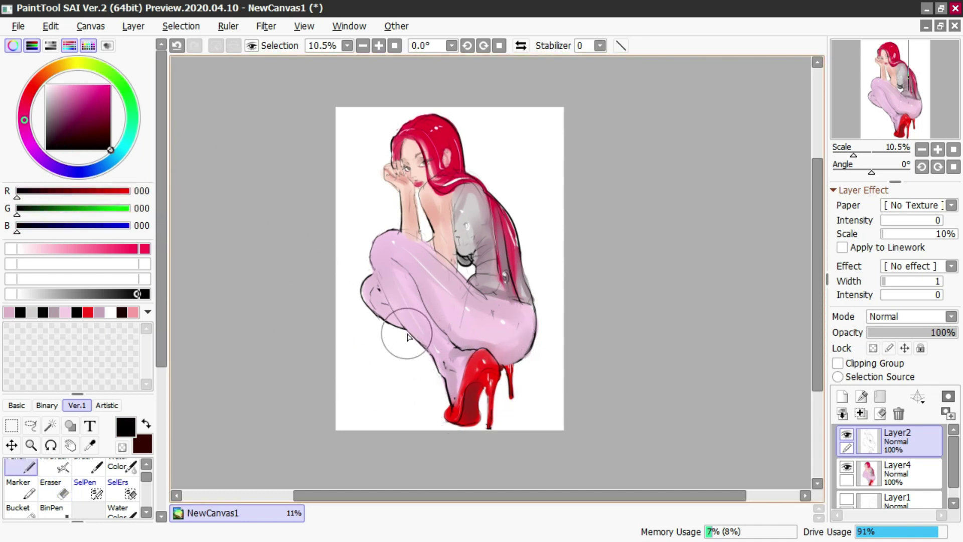
pyautogui.moveTo(402, 323); pyautogui.dragTo(440, 368)
pyautogui.hotkey('ctrl', 'z')
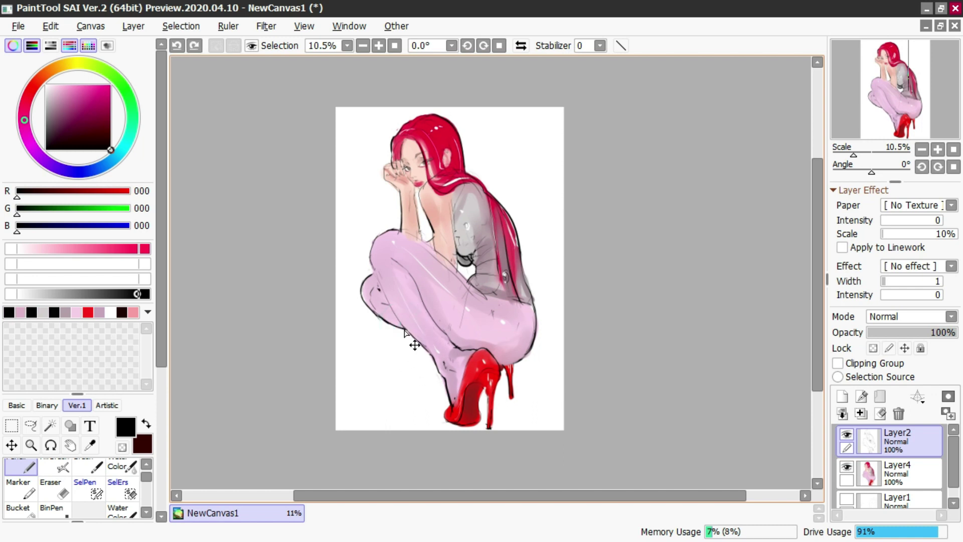
pyautogui.press('e')
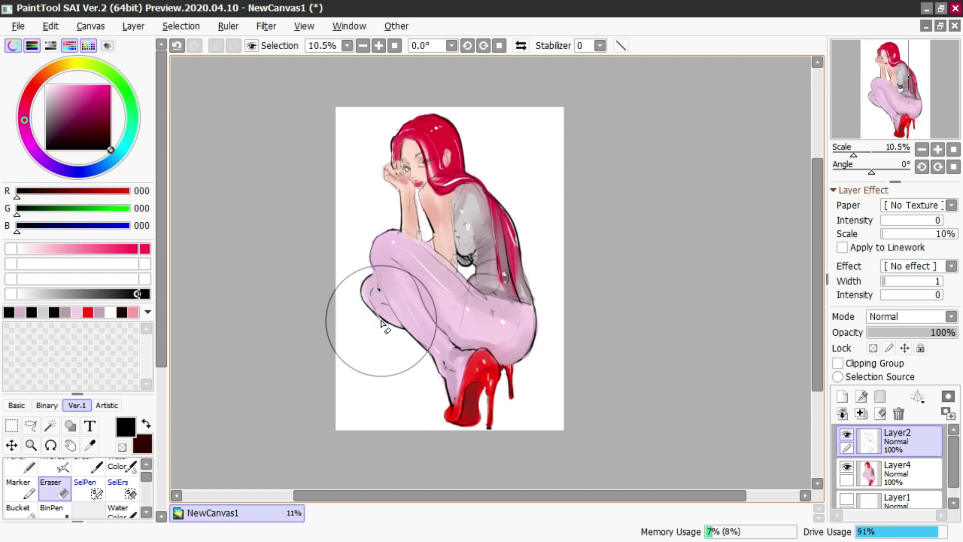
pyautogui.press('n')
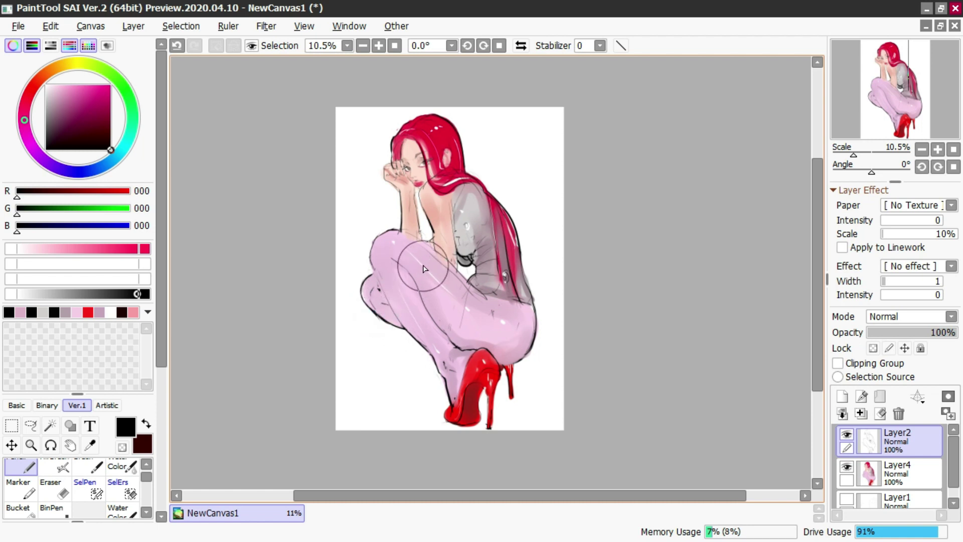
# Ink the front forearm's inner contour above the knee in black and erase stray marks beside it, switching from Layer2 to Layer4
pyautogui.press('e')
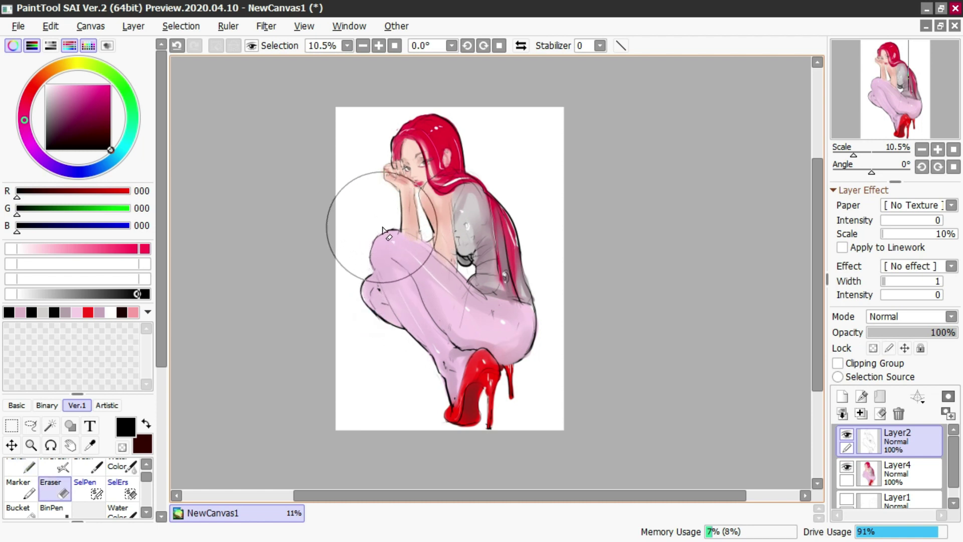
pyautogui.scroll(1, 387, 223)
pyautogui.scroll(-1, 388, 223)
pyautogui.click(110, 150)
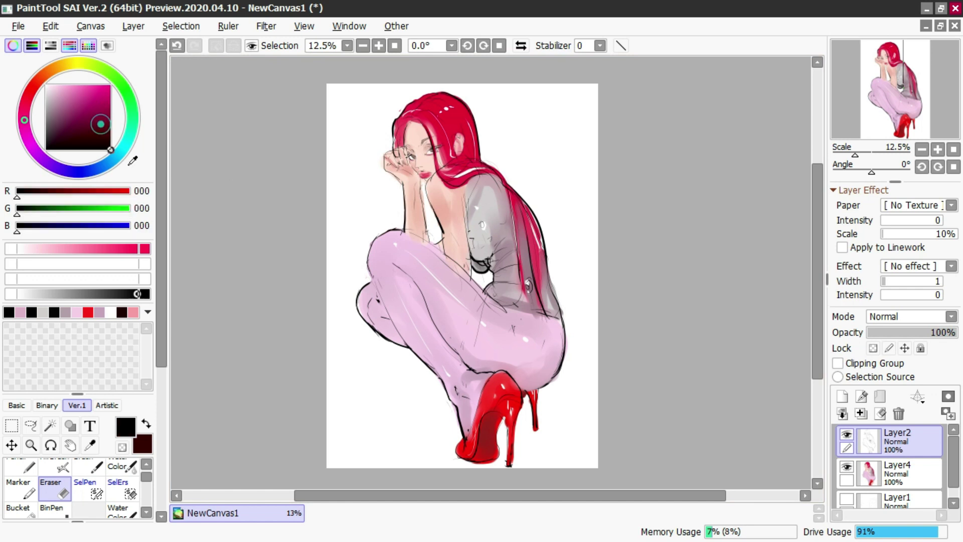
pyautogui.click(406, 223)
pyautogui.click(416, 219)
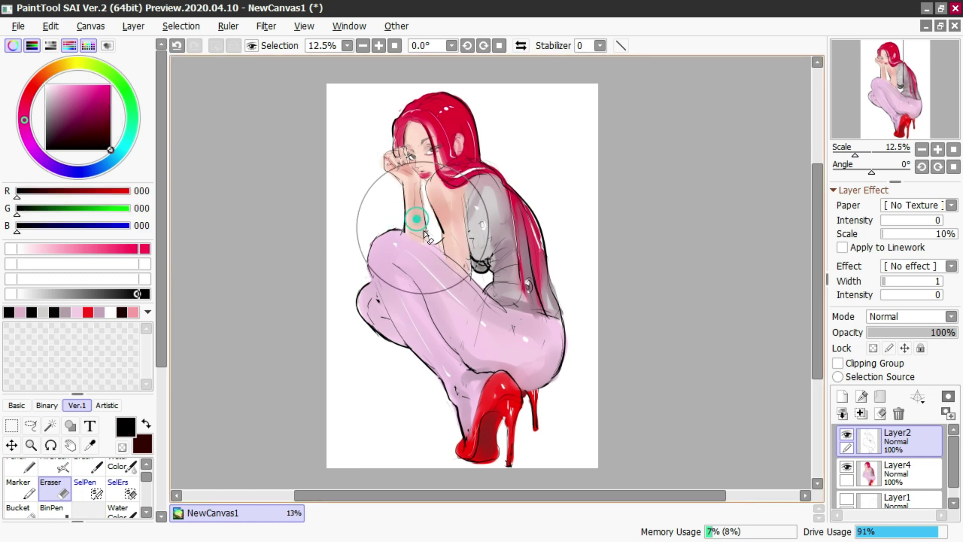
pyautogui.press('n')
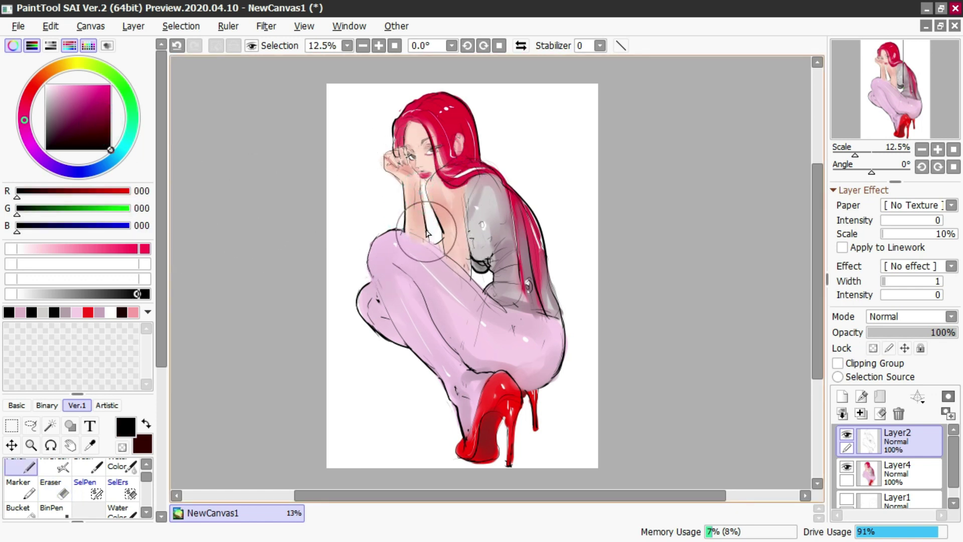
pyautogui.keyDown('ctrl'); pyautogui.click(422, 200); pyautogui.keyUp('ctrl')
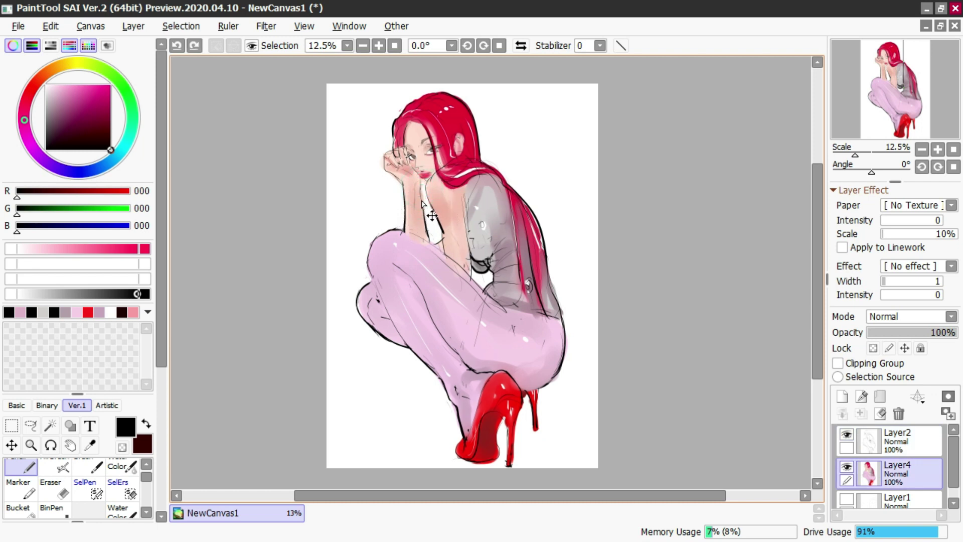
pyautogui.press('e')
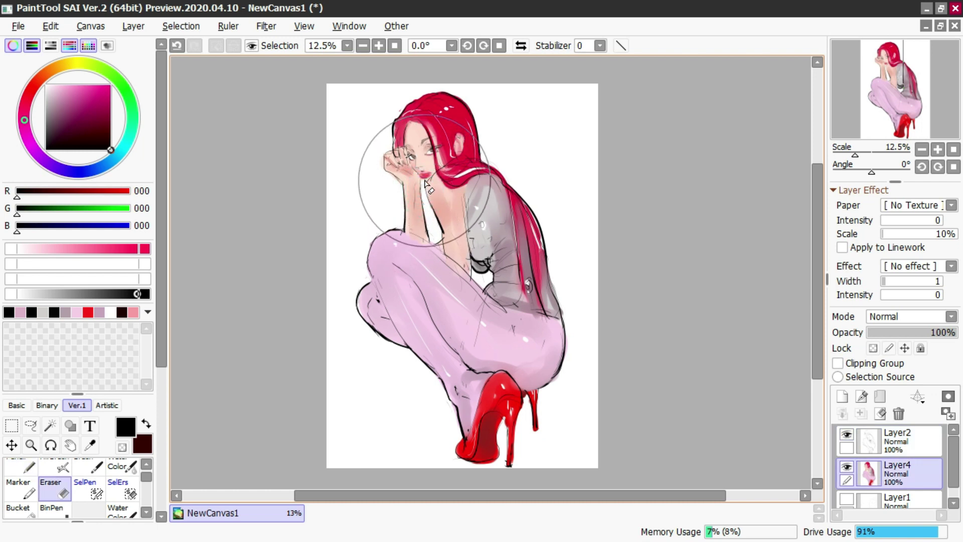
# Return to Layer2 and touch up the front knee's contour with eraser and black pencil, undoing a misplaced stroke
pyautogui.keyDown('ctrl'); pyautogui.click(396, 233); pyautogui.keyUp('ctrl')
pyautogui.hotkey('ctrl', 'z')
pyautogui.moveTo(378, 233)
pyautogui.mouseDown()
pyautogui.moveTo(365, 253)
pyautogui.moveTo(375, 238)
pyautogui.mouseUp()
pyautogui.press('n')
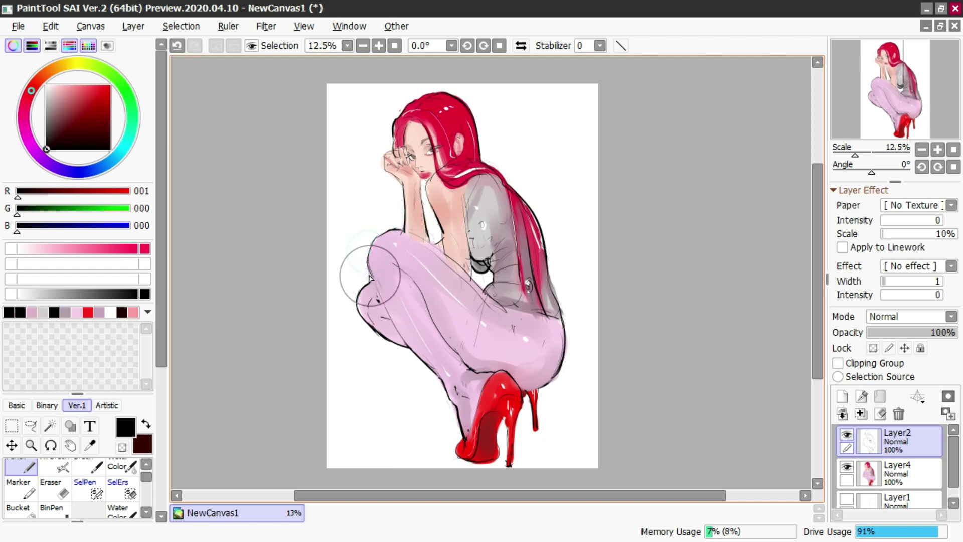
pyautogui.moveTo(374, 280); pyautogui.dragTo(370, 275)
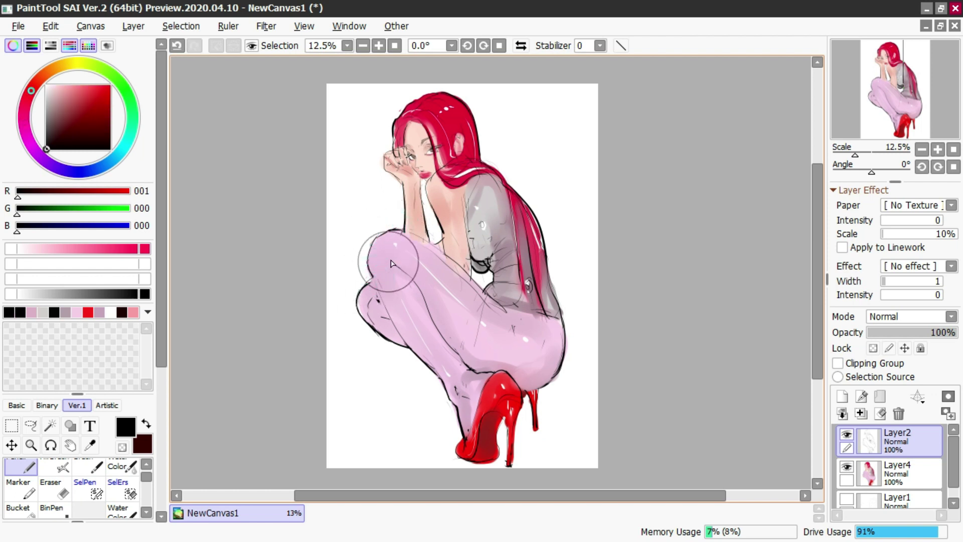
# Erase the inner contour of the rear arm beside the gap and retouch it with a black pencil, undoing a misplaced stroke
pyautogui.press('e')
pyautogui.moveTo(444, 221)
pyautogui.mouseDown()
pyautogui.moveTo(442, 250)
pyautogui.moveTo(430, 178)
pyautogui.mouseUp()
pyautogui.press('n')
pyautogui.hotkey('ctrl', 'z')
pyautogui.moveTo(442, 245)
pyautogui.mouseDown()
pyautogui.moveTo(442, 230)
pyautogui.moveTo(442, 244)
pyautogui.mouseUp()
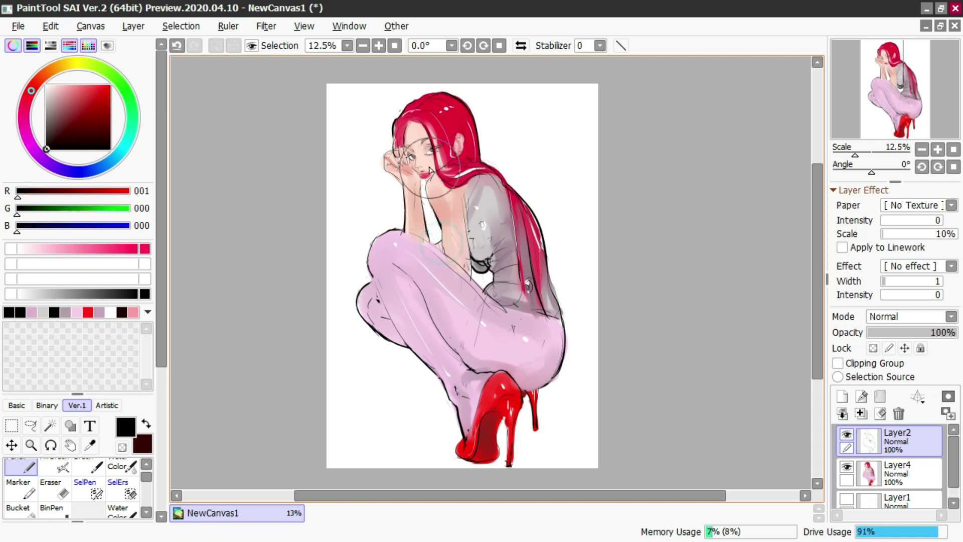
# Switch to Layer4, sample dark crimson (RGB 123, 12, 36) and rework the long hair strand down the back, undoing a misplaced eraser stroke
pyautogui.press('e')
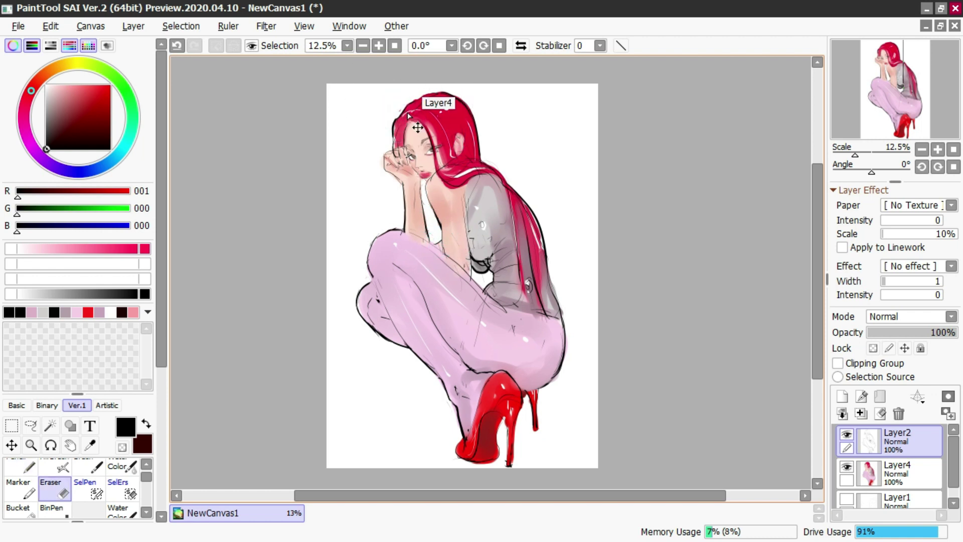
pyautogui.keyDown('ctrl'); pyautogui.keyDown('shift'); pyautogui.click(416, 123); pyautogui.keyUp('shift'); pyautogui.keyUp('ctrl')
pyautogui.scroll(-1, 414, 138)
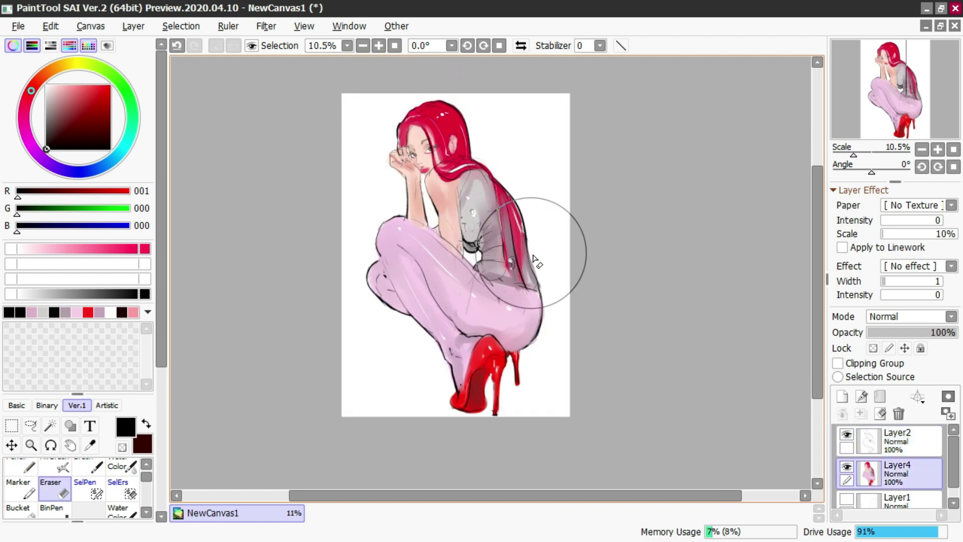
pyautogui.scroll(2, 522, 248)
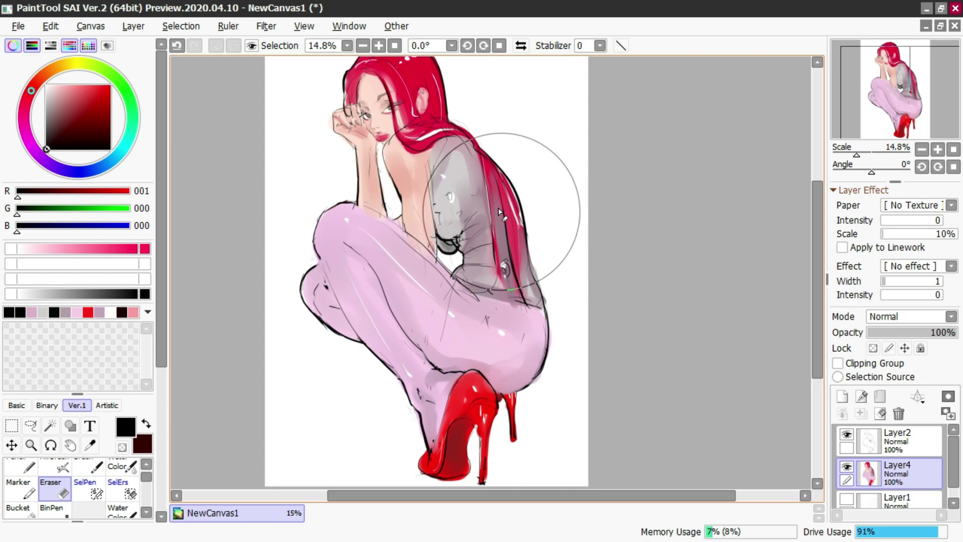
pyautogui.keyDown('alt'); pyautogui.click(484, 160); pyautogui.keyUp('alt')
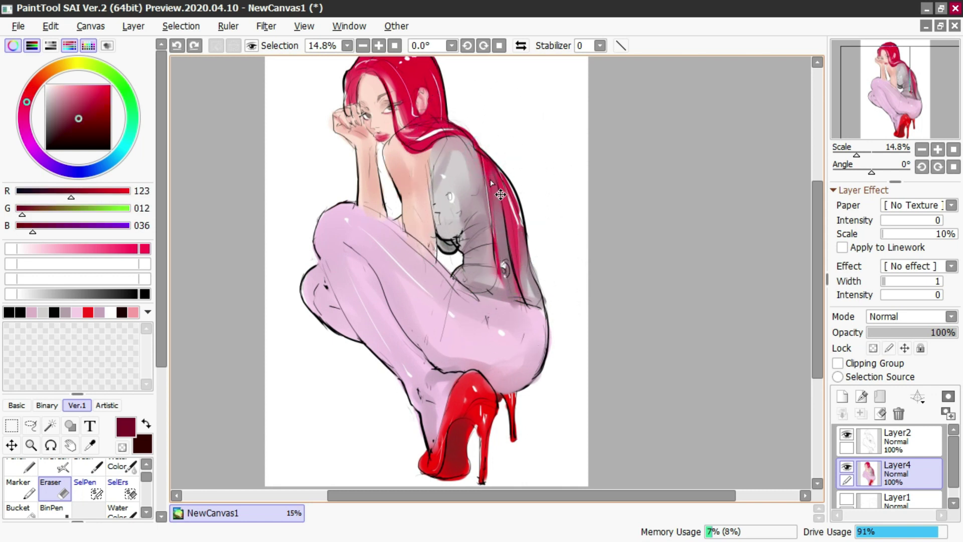
pyautogui.hotkey('ctrl', 'z')
pyautogui.moveTo(507, 186); pyautogui.dragTo(517, 277)
pyautogui.moveTo(516, 239)
pyautogui.mouseDown()
pyautogui.moveTo(520, 284)
pyautogui.moveTo(504, 249)
pyautogui.moveTo(501, 301)
pyautogui.mouseUp()
# Shade the jacket's waist and sleeve in watercolour with sampled mauve greys (RGB 196, 181, 188 and 169, 147, 157)
pyautogui.press('c')
pyautogui.keyDown('alt'); pyautogui.click(507, 271); pyautogui.keyUp('alt')
pyautogui.hotkey('ctrl', 'z')
pyautogui.keyDown('alt'); pyautogui.click(486, 276); pyautogui.keyUp('alt')
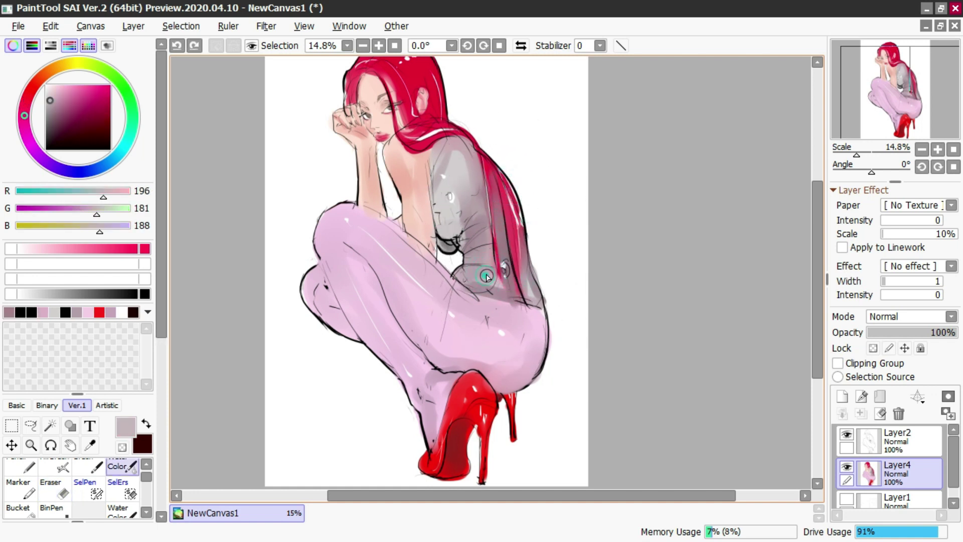
pyautogui.moveTo(477, 228)
pyautogui.mouseDown()
pyautogui.moveTo(488, 250)
pyautogui.moveTo(456, 166)
pyautogui.moveTo(467, 241)
pyautogui.mouseUp()
pyautogui.keyDown('alt'); pyautogui.click(466, 214); pyautogui.keyUp('alt')
pyautogui.moveTo(455, 172); pyautogui.dragTo(440, 199)
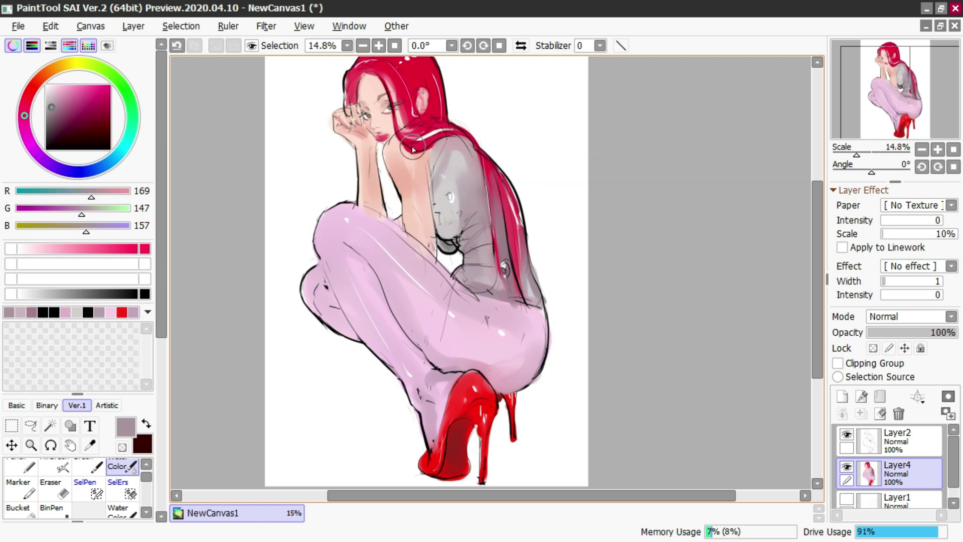
pyautogui.scroll(5, 413, 149)
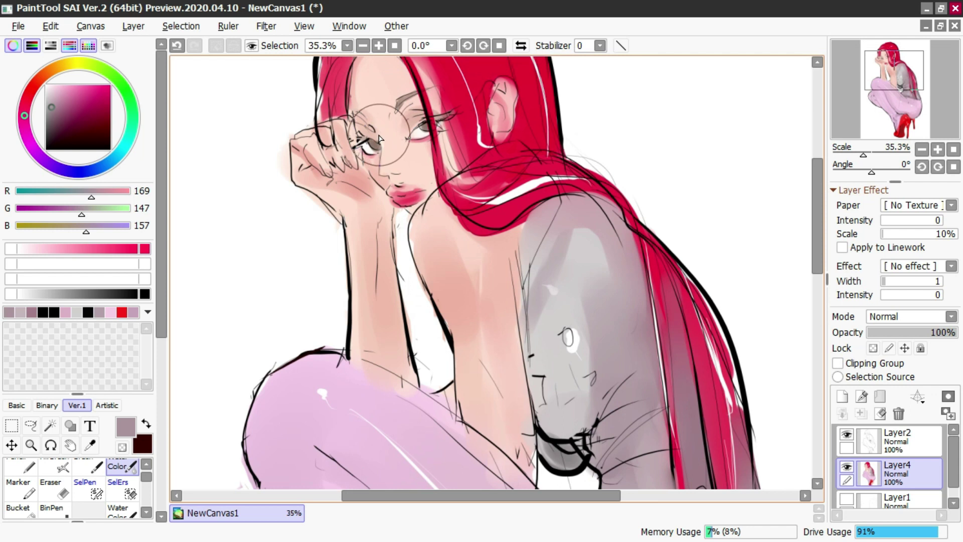
pyautogui.scroll(-1, 380, 138)
pyautogui.moveTo(90, 123); pyautogui.dragTo(111, 150)
pyautogui.press('n')
pyautogui.moveTo(370, 143); pyautogui.dragTo(357, 138)
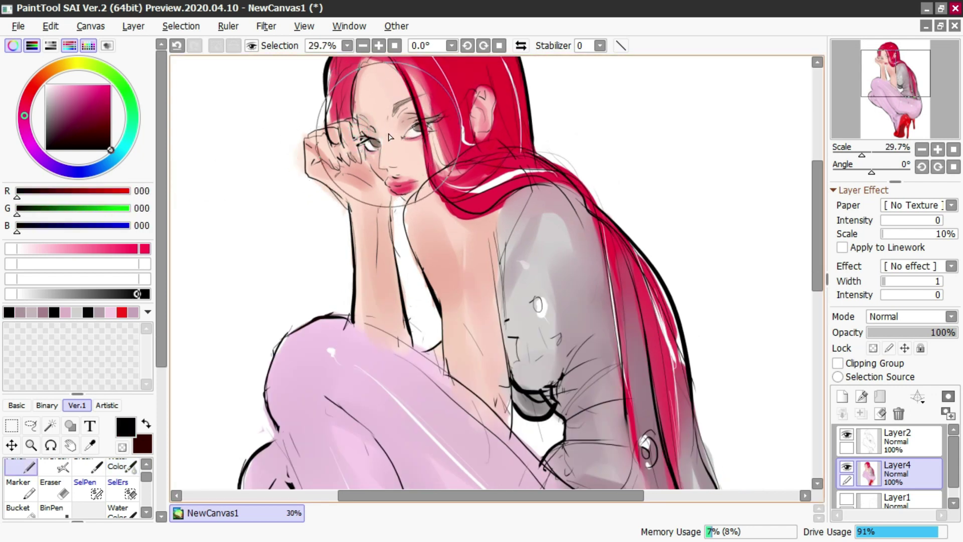
pyautogui.hotkey('ctrl', 'z')
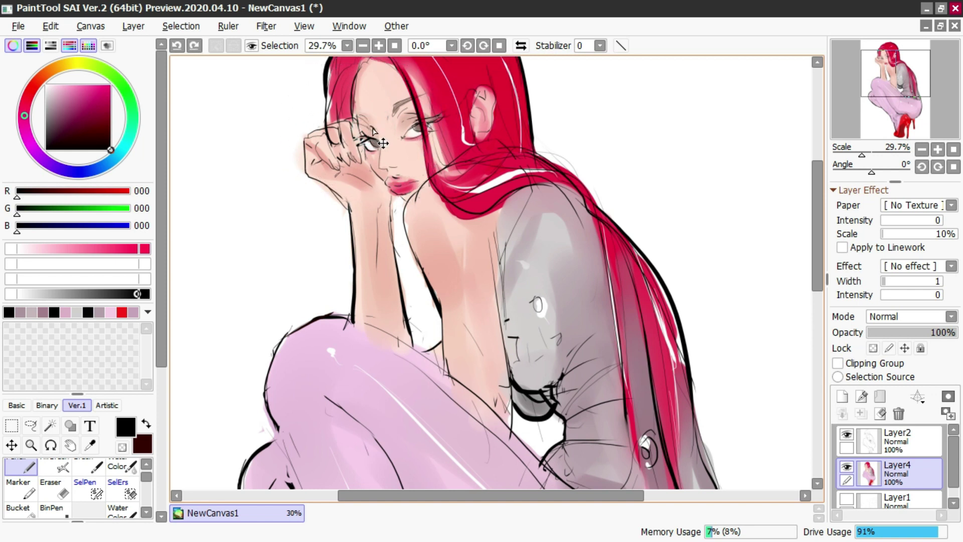
# Sample a grey-brown (RGB 147, 123, 110) and shade the eyelid beside the fingers with a smaller watercolour brush on Layer4
pyautogui.press('c')
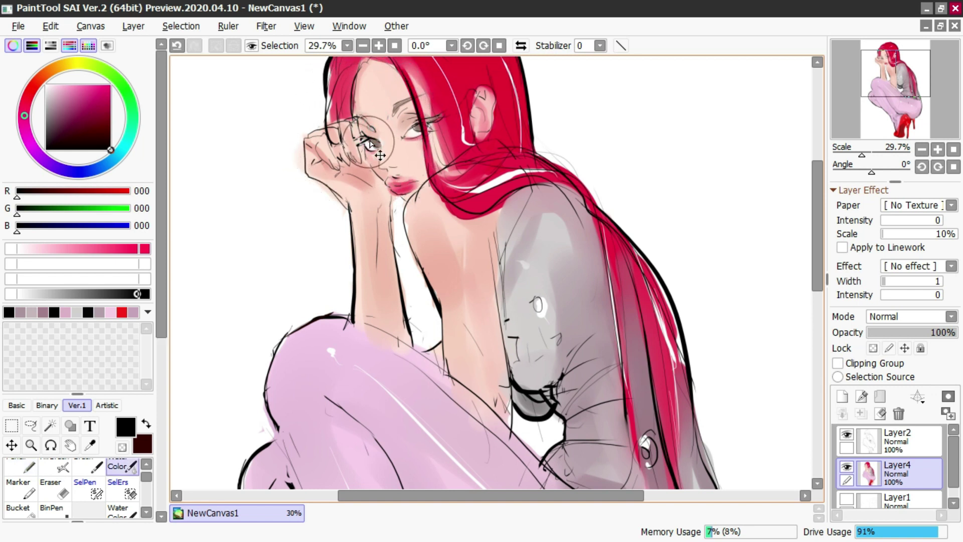
pyautogui.rightClick(373, 145)
pyautogui.click(873, 473)
pyautogui.press('[')
pyautogui.moveTo(361, 122); pyautogui.dragTo(357, 150)
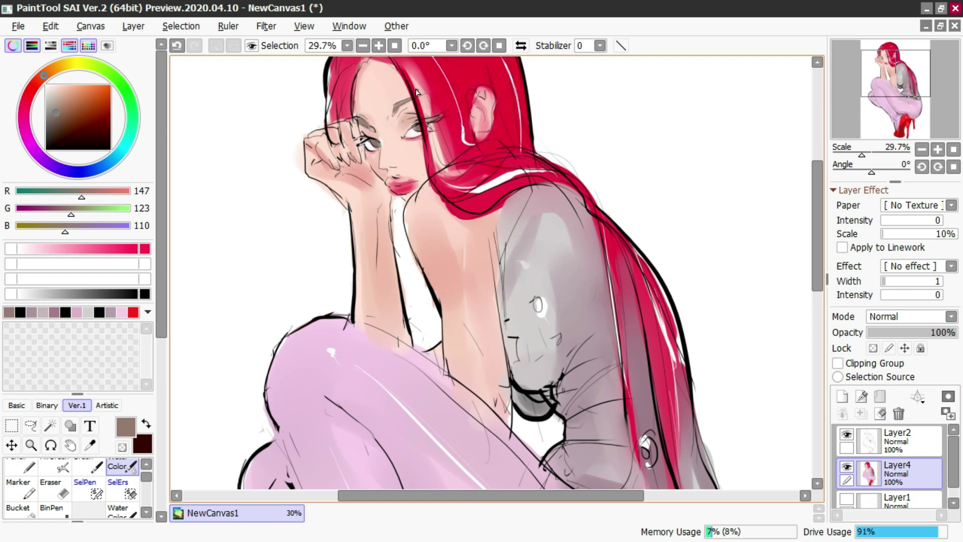
# Mirror the canvas view and darken the pupil of the eye beside the hand with a small black pencil
pyautogui.click(520, 45)
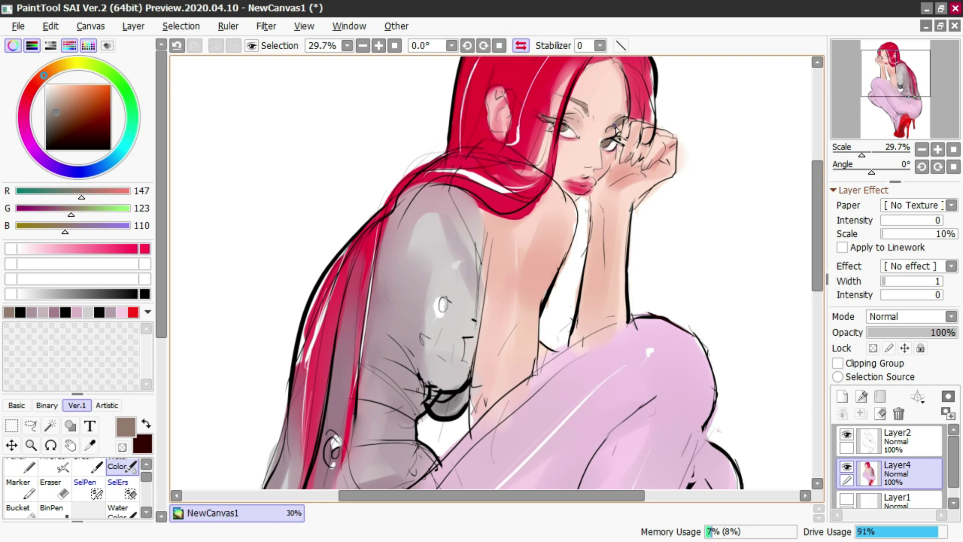
pyautogui.scroll(2, 616, 130)
pyautogui.moveTo(75, 105); pyautogui.dragTo(111, 149)
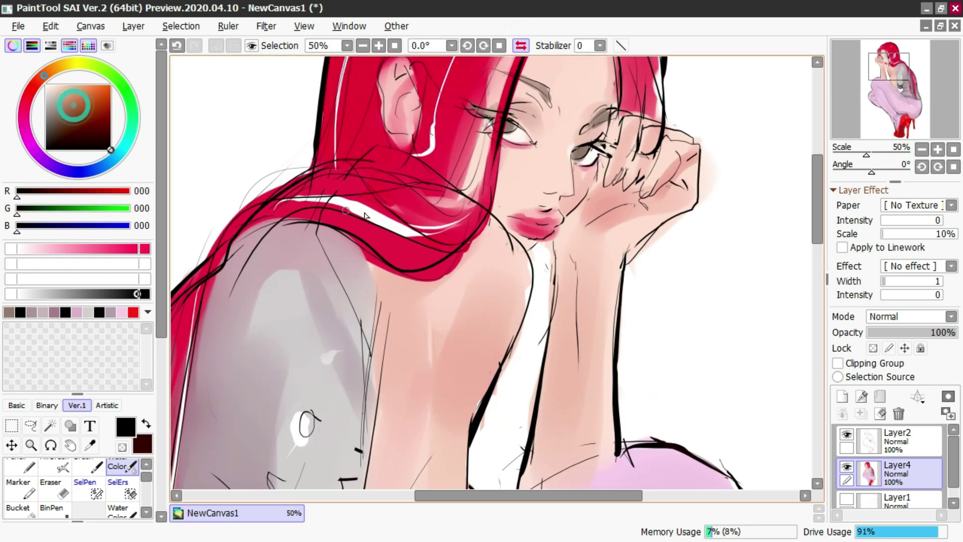
pyautogui.press('n')
pyautogui.press('[')
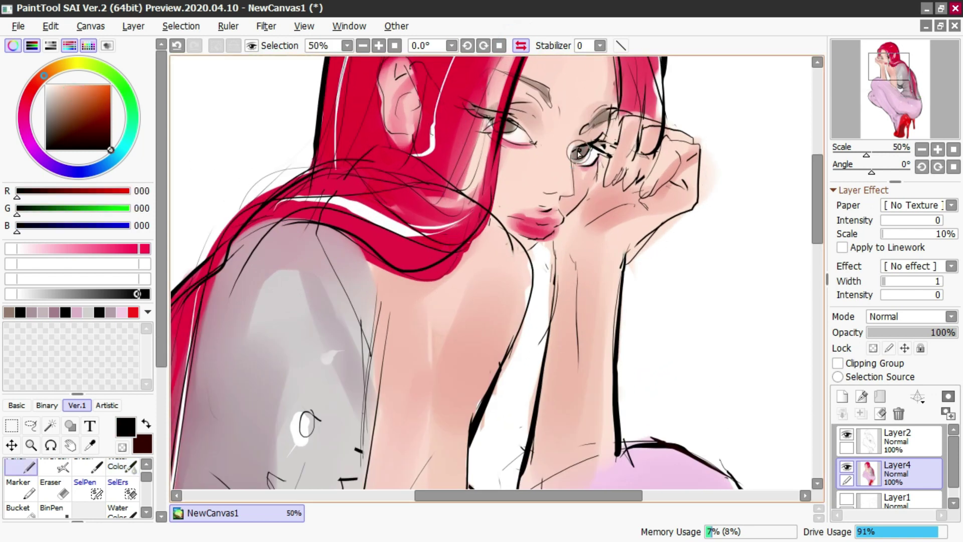
# Sample white and add small pencil highlights to both eyes, the lips and the nose
pyautogui.keyDown('alt'); pyautogui.click(680, 83); pyautogui.keyUp('alt')
pyautogui.click(585, 153)
pyautogui.click(508, 125)
pyautogui.moveTo(525, 231); pyautogui.dragTo(532, 234)
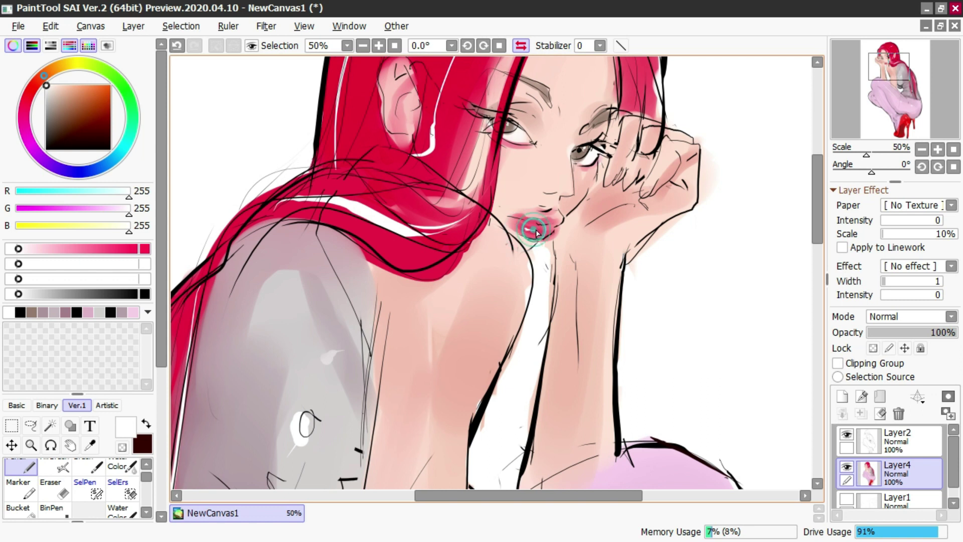
pyautogui.moveTo(551, 208); pyautogui.dragTo(539, 211)
pyautogui.click(560, 179)
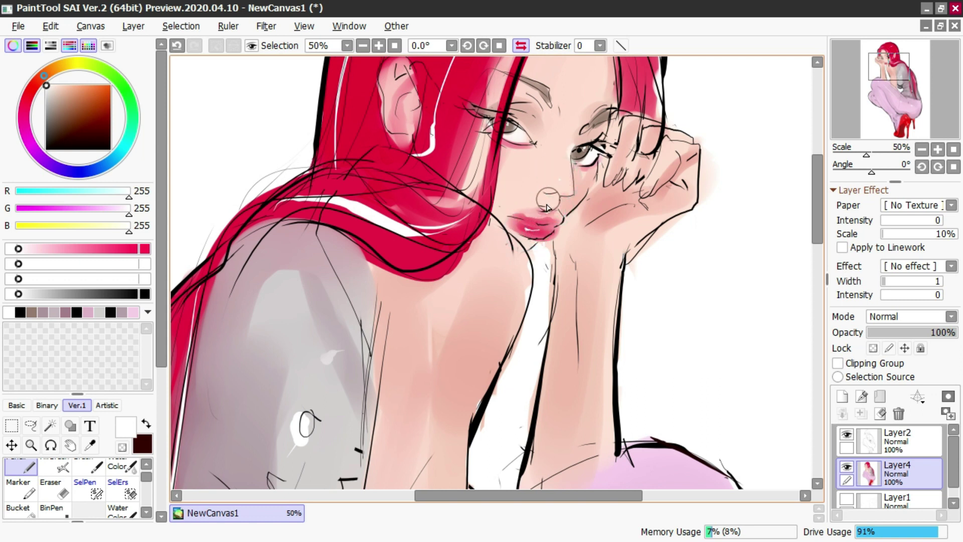
# Choose a muted red (RGB 204, 77, 77) based on the lip colour and tint the nose in watercolour, undoing the last strokes
pyautogui.press('c')
pyautogui.keyDown('alt'); pyautogui.click(535, 217); pyautogui.keyUp('alt')
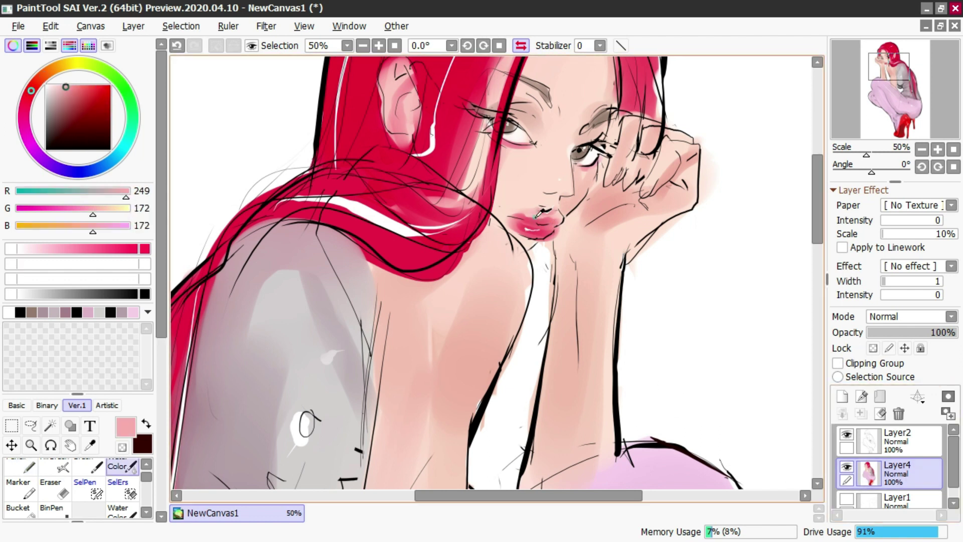
pyautogui.click(80, 98)
pyautogui.moveTo(533, 190)
pyautogui.keyDown('ctrl'); pyautogui.keyDown('alt'); pyautogui.mouseDown()
pyautogui.moveTo(556, 192)
pyautogui.moveTo(569, 169)
pyautogui.mouseUp(); pyautogui.keyUp('alt'); pyautogui.keyUp('ctrl')
pyautogui.moveTo(546, 187)
pyautogui.mouseDown()
pyautogui.moveTo(553, 140)
pyautogui.moveTo(566, 136)
pyautogui.moveTo(555, 189)
pyautogui.mouseUp()
pyautogui.hotkey('ctrl', 'z')
pyautogui.hotkey('ctrl', 'z')
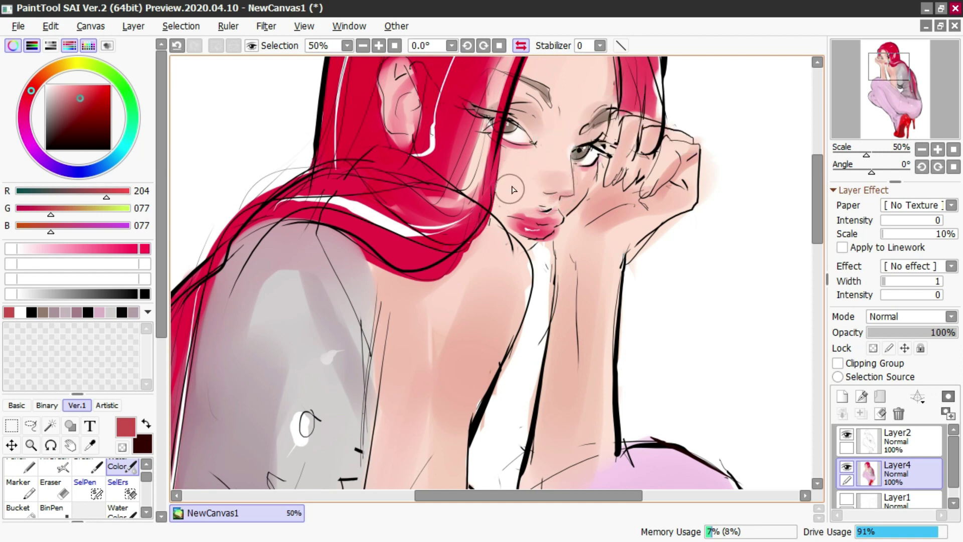
# Sample the lips' crimson pink (RGB 237, 62, 94) and brush a watercolour blush over the nose and adjoining cheek
pyautogui.scroll(-6, 513, 190)
pyautogui.scroll(3, 534, 176)
pyautogui.rightClick(517, 224)
pyautogui.rightClick(516, 226)
pyautogui.moveTo(525, 196); pyautogui.dragTo(537, 191)
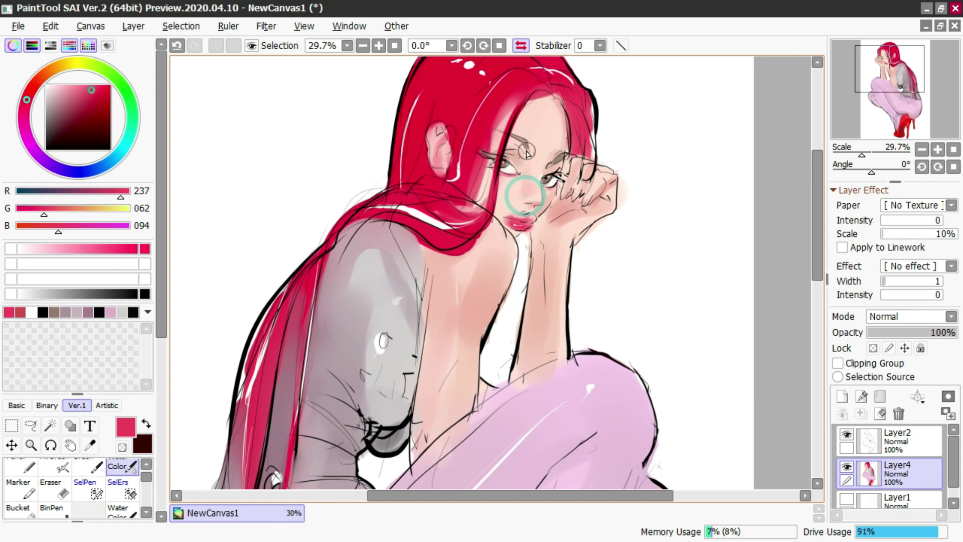
pyautogui.moveTo(541, 185); pyautogui.dragTo(525, 198)
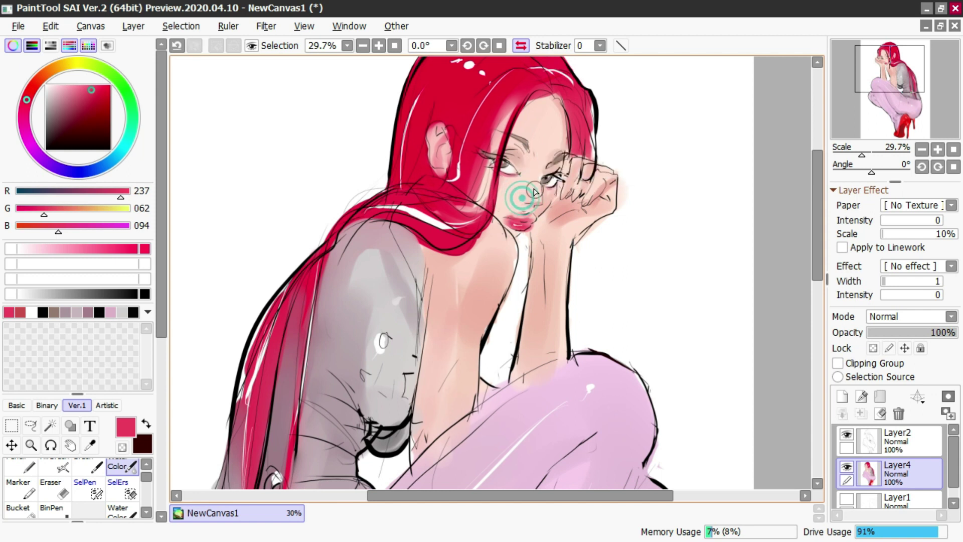
pyautogui.moveTo(535, 175); pyautogui.dragTo(530, 194)
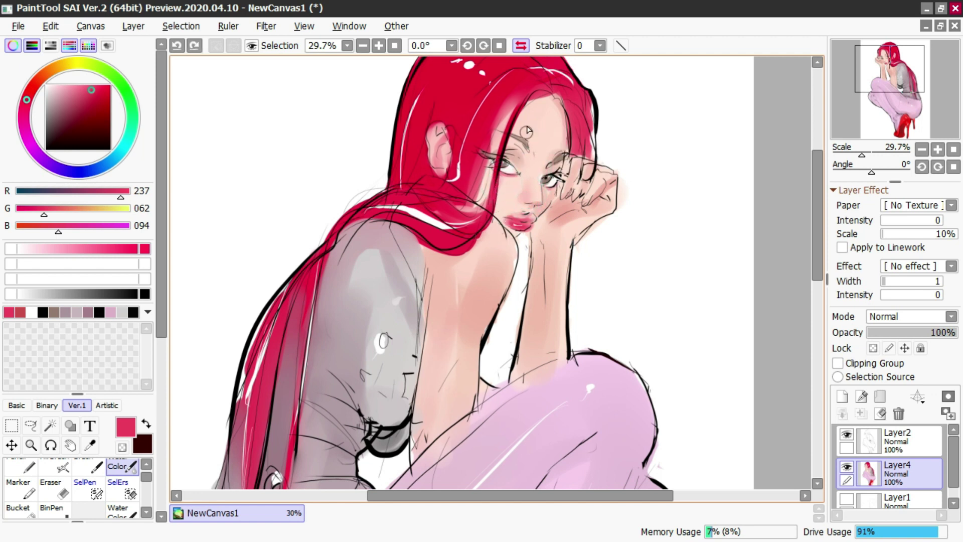
# Turn off the mirrored canvas view, choose pure black and pencil small accents around both eyes, undoing the last strokes
pyautogui.click(522, 45)
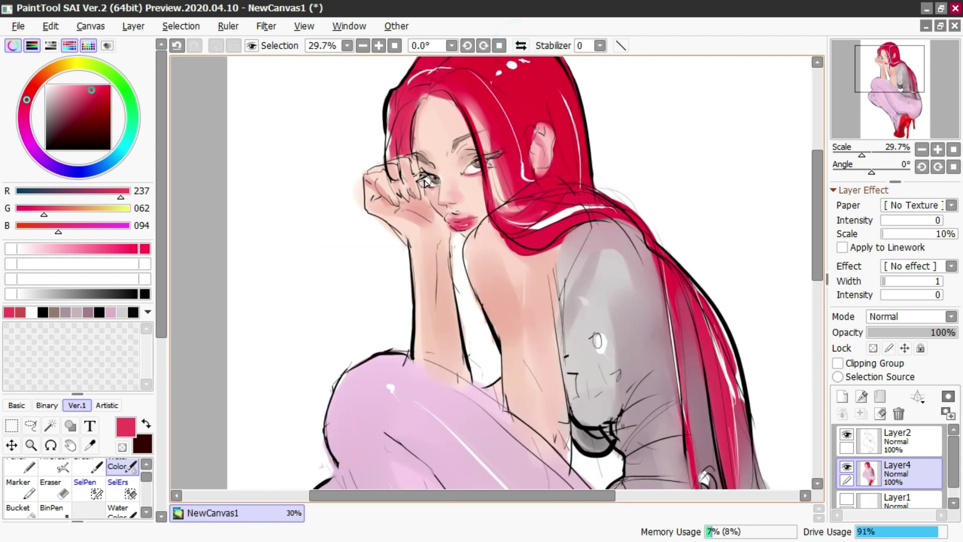
pyautogui.press('n')
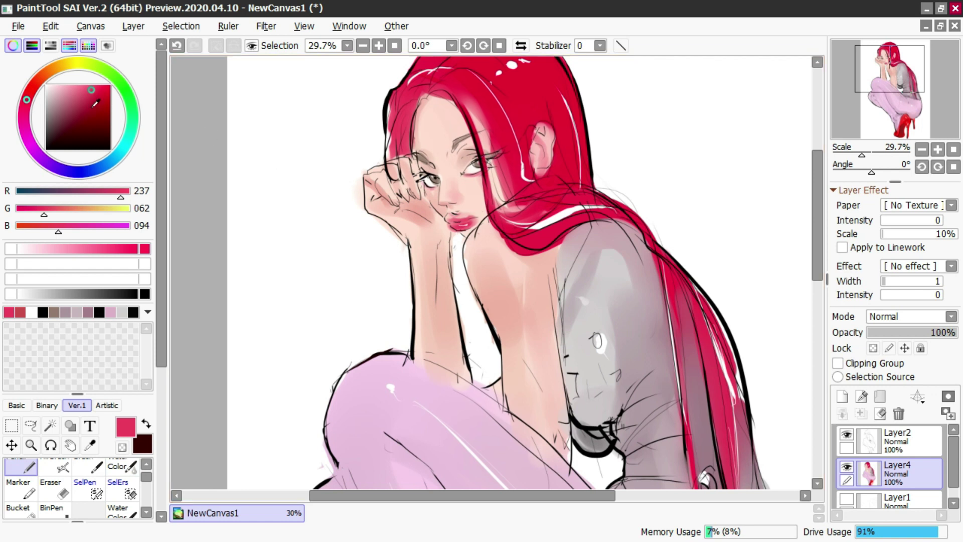
pyautogui.moveTo(81, 114); pyautogui.dragTo(110, 150)
pyautogui.moveTo(492, 172)
pyautogui.mouseDown()
pyautogui.moveTo(497, 153)
pyautogui.moveTo(469, 161)
pyautogui.moveTo(477, 191)
pyautogui.moveTo(484, 173)
pyautogui.mouseUp()
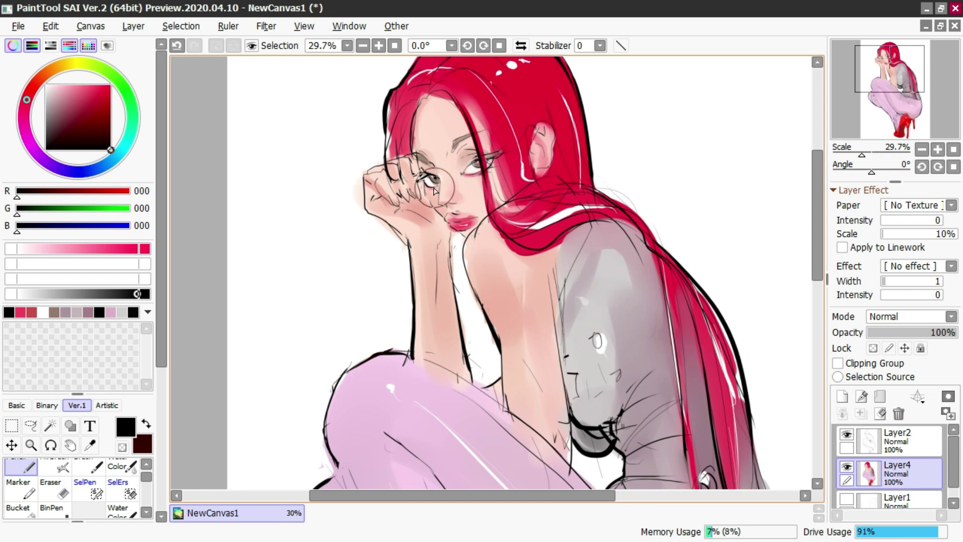
pyautogui.press('c')
pyautogui.press('n')
pyautogui.moveTo(428, 185); pyautogui.dragTo(424, 191)
pyautogui.hotkey('ctrl', 'z')
pyautogui.hotkey('ctrl', 'z')
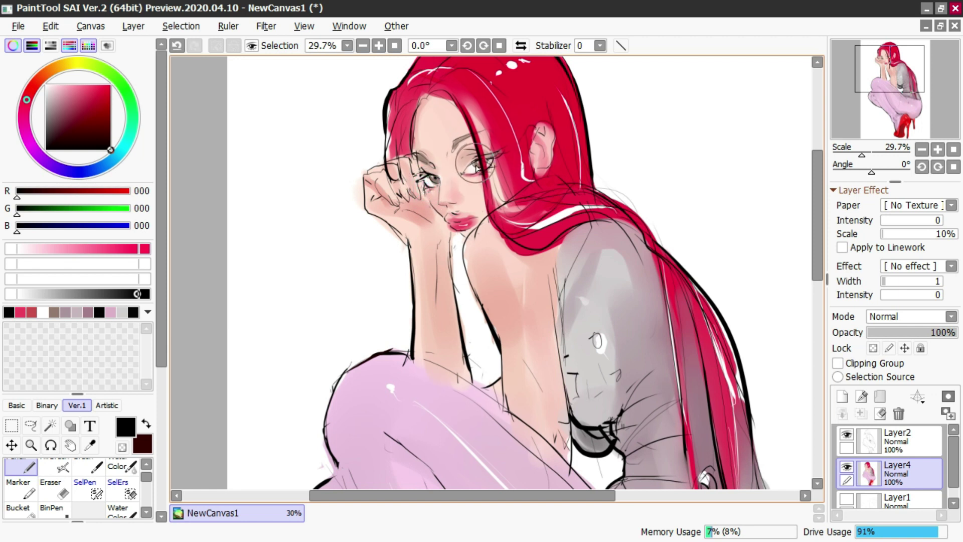
# Sample the pink below the eye (RGB 245, 138, 152) and brush watercolour around both eyes, undoing the first stroke
pyautogui.press('c')
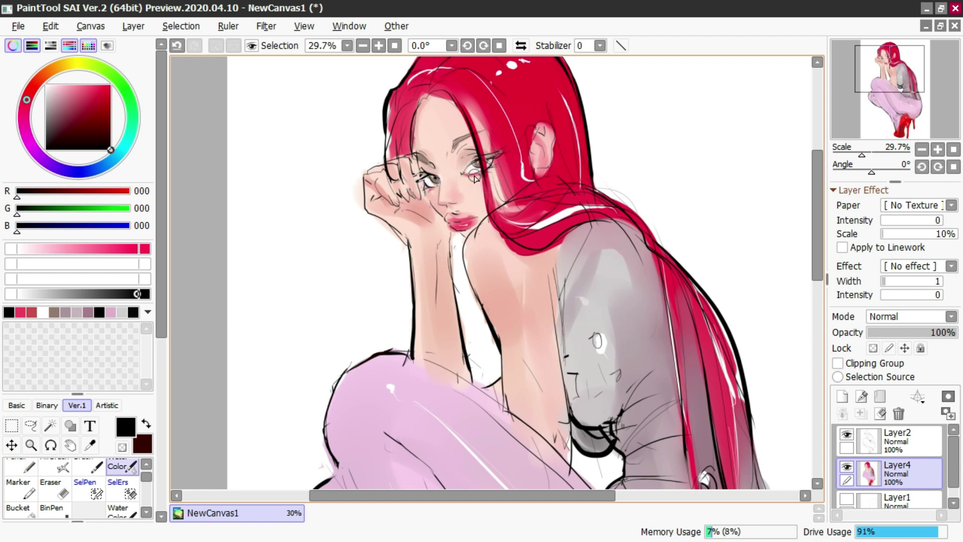
pyautogui.keyDown('alt'); pyautogui.click(472, 176); pyautogui.keyUp('alt')
pyautogui.moveTo(473, 174); pyautogui.dragTo(482, 171)
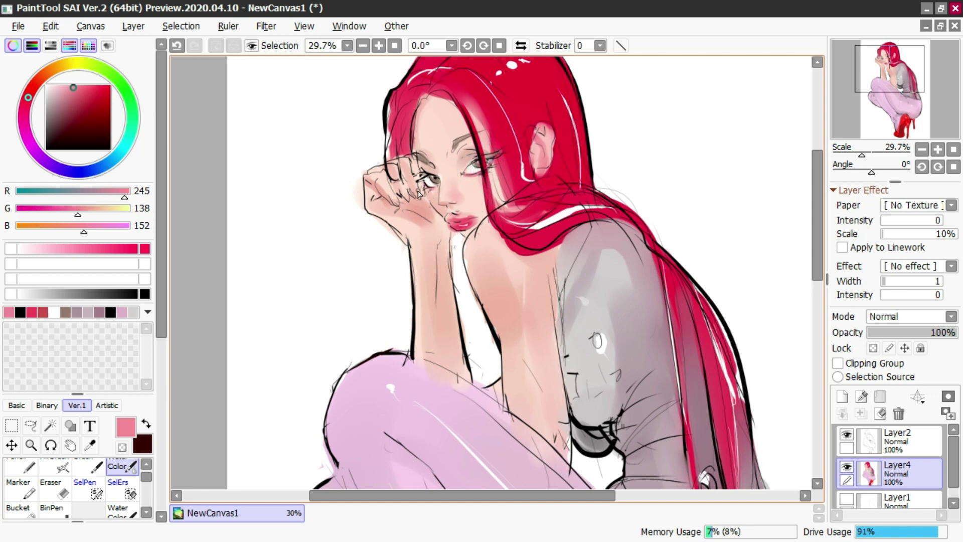
pyautogui.hotkey('ctrl', 'z')
pyautogui.moveTo(425, 179); pyautogui.dragTo(431, 191)
pyautogui.moveTo(421, 176); pyautogui.dragTo(420, 177)
pyautogui.scroll(-3, 456, 146)
pyautogui.scroll(3, 507, 134)
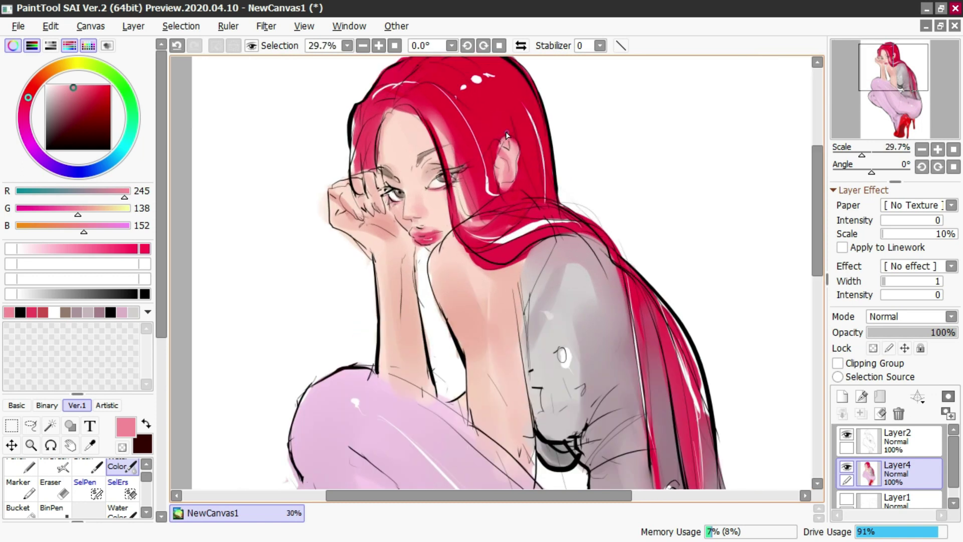
# Sample tones from the ear and hair and retouch the ear's edge, undoing the last stroke
pyautogui.rightClick(496, 126)
pyautogui.moveTo(482, 152)
pyautogui.mouseDown()
pyautogui.moveTo(486, 169)
pyautogui.moveTo(504, 173)
pyautogui.moveTo(519, 157)
pyautogui.moveTo(493, 190)
pyautogui.mouseUp()
pyautogui.rightClick(500, 162)
pyautogui.rightClick(522, 77)
pyautogui.press('n')
pyautogui.hotkey('ctrl', 'z')
# Sample a crimson from the hair (RGB 236, 50, 86) and blend the front strands above the hand in watercolour
pyautogui.scroll(-2, 392, 130)
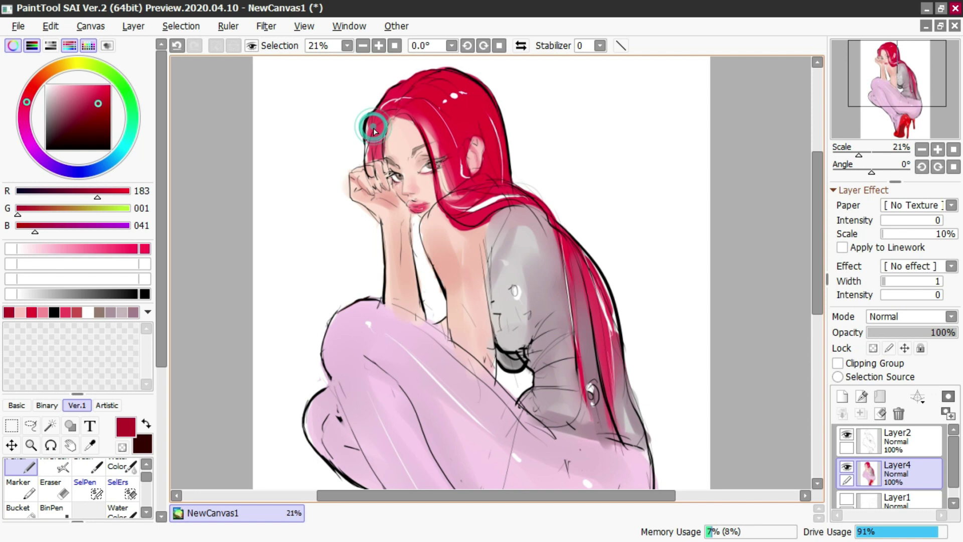
pyautogui.press('c')
pyautogui.keyDown('ctrl'); pyautogui.keyDown('alt'); pyautogui.click(372, 128); pyautogui.keyUp('alt'); pyautogui.keyUp('ctrl')
pyautogui.rightClick(372, 128)
pyautogui.moveTo(373, 114)
pyautogui.mouseDown()
pyautogui.moveTo(374, 151)
pyautogui.moveTo(370, 133)
pyautogui.moveTo(369, 160)
pyautogui.mouseUp()
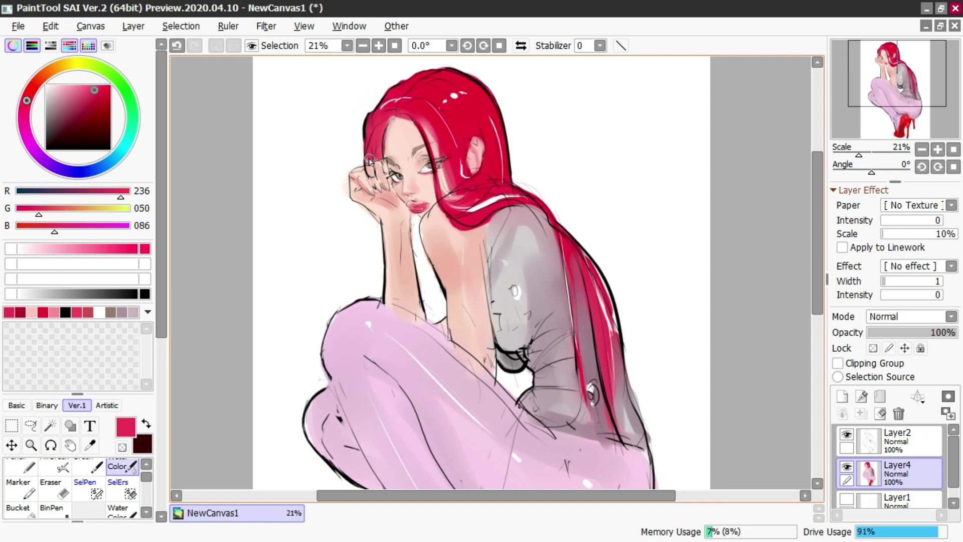
pyautogui.scroll(-3, 417, 113)
pyautogui.scroll(-1, 445, 121)
pyautogui.scroll(1, 444, 143)
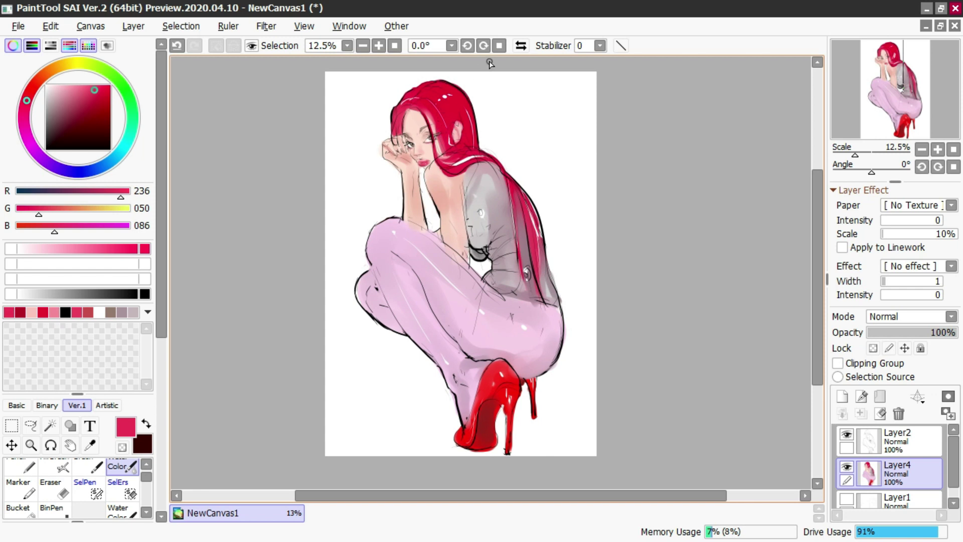
# Add a new layer above Layer4 and set its blending mode to Overlay
pyautogui.click(843, 397)
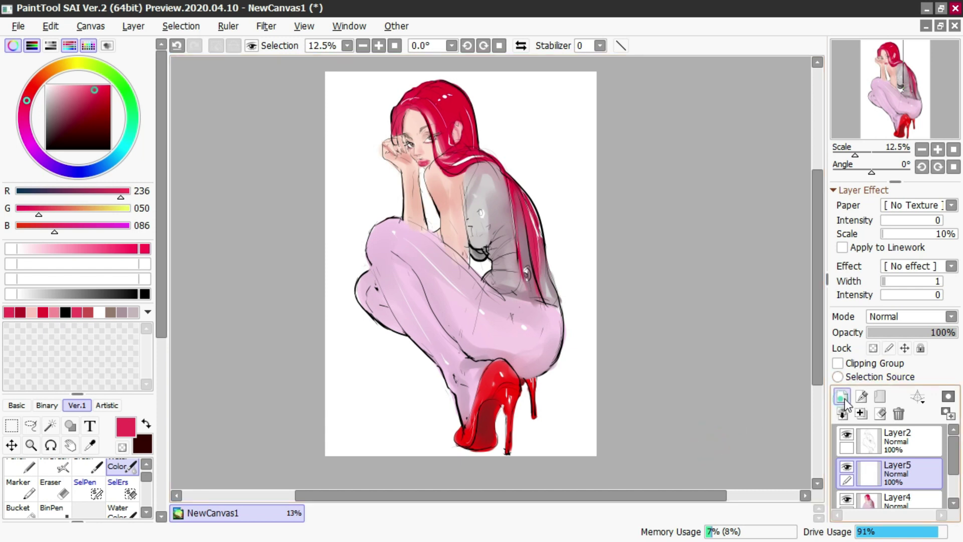
pyautogui.click(883, 316)
pyautogui.click(885, 380)
# Airbrush a red tint (RGB 245, 48, 46) over the thighs of the pink trousers with a large brush, undoing the unwanted strokes
pyautogui.press('v')
pyautogui.moveTo(470, 377); pyautogui.dragTo(425, 376)
pyautogui.rightClick(498, 374)
pyautogui.moveTo(498, 374); pyautogui.dragTo(468, 315)
pyautogui.hotkey('ctrl', 'z')
pyautogui.moveTo(410, 286)
pyautogui.mouseDown()
pyautogui.moveTo(501, 301)
pyautogui.moveTo(413, 254)
pyautogui.moveTo(431, 261)
pyautogui.mouseUp()
pyautogui.hotkey('ctrl', 'z')
pyautogui.hotkey('ctrl', 'z')
pyautogui.moveTo(441, 306)
pyautogui.mouseDown()
pyautogui.moveTo(515, 354)
pyautogui.moveTo(442, 312)
pyautogui.mouseUp()
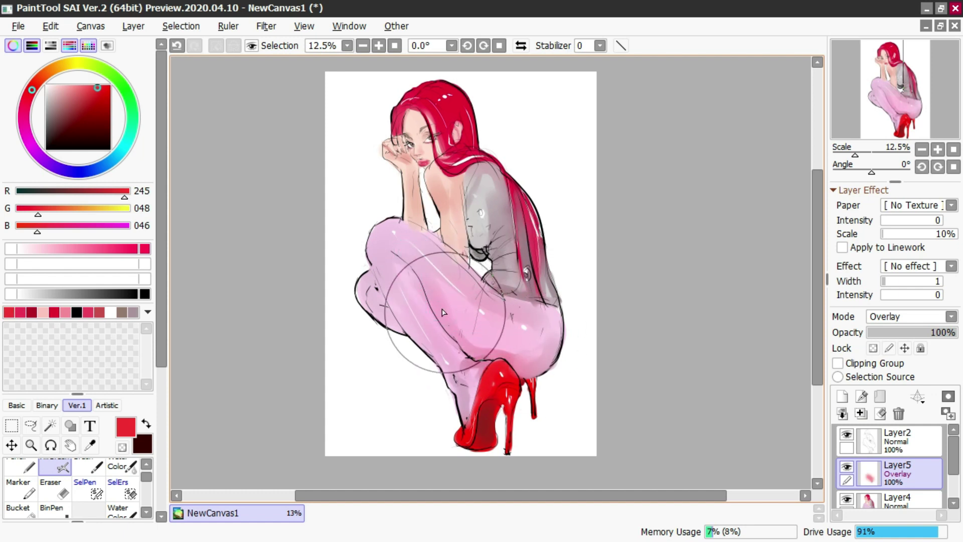
# Sample a rosy red (RGB 216, 72, 97) and airbrush warmth over the arms and hand, undoing the excess strokes
pyautogui.keyDown('alt'); pyautogui.click(448, 142); pyautogui.keyUp('alt')
pyautogui.moveTo(441, 174); pyautogui.dragTo(433, 230)
pyautogui.hotkey('ctrl', 'z')
pyautogui.moveTo(405, 194); pyautogui.dragTo(424, 233)
pyautogui.hotkey('ctrl', 'z')
pyautogui.moveTo(406, 165); pyautogui.dragTo(400, 158)
pyautogui.hotkey('ctrl', 'alt')
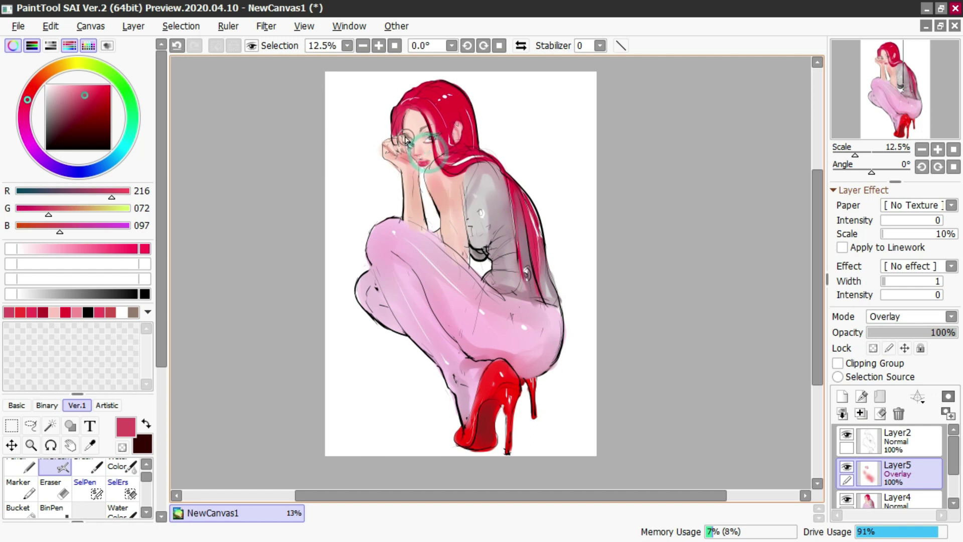
pyautogui.hotkey('ctrl', 'alt')
pyautogui.hotkey('ctrl', 'z')
# Sample the hair red (RGB 232, 13, 60) and airbrush it over the head and long back strands, undoing the excess strokes
pyautogui.rightClick(437, 103)
pyautogui.moveTo(446, 104)
pyautogui.mouseDown()
pyautogui.moveTo(430, 99)
pyautogui.moveTo(459, 125)
pyautogui.mouseUp()
pyautogui.hotkey('ctrl', 'z')
pyautogui.moveTo(454, 92)
pyautogui.mouseDown()
pyautogui.moveTo(494, 166)
pyautogui.moveTo(428, 102)
pyautogui.moveTo(392, 106)
pyautogui.mouseUp()
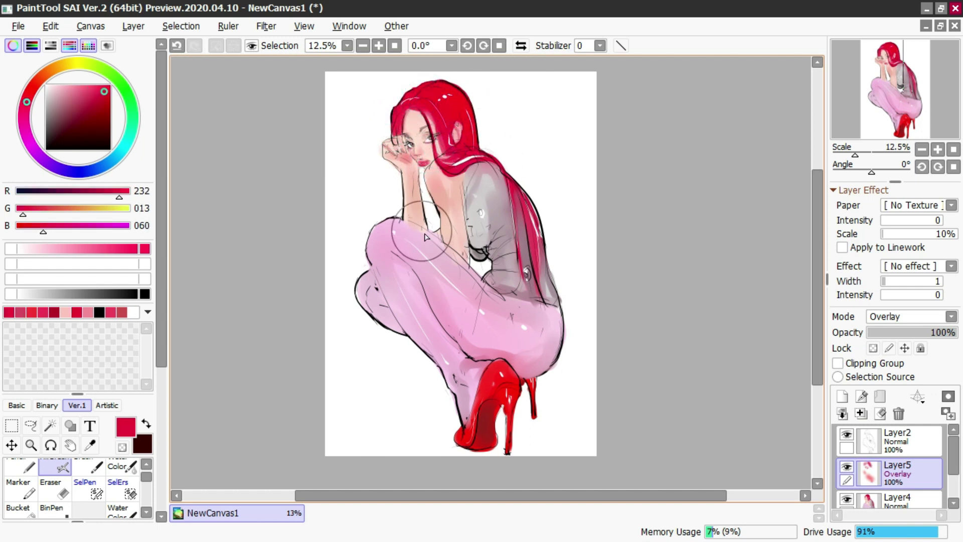
pyautogui.moveTo(476, 142); pyautogui.dragTo(528, 270)
pyautogui.hotkey('ctrl', 'z')
pyautogui.moveTo(533, 214); pyautogui.dragTo(548, 214)
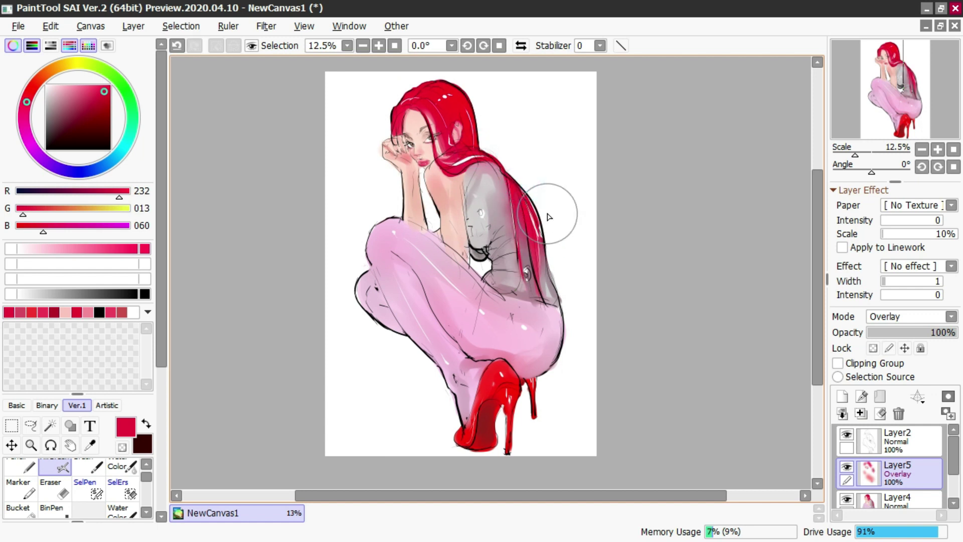
pyautogui.hotkey('ctrl', 'z')
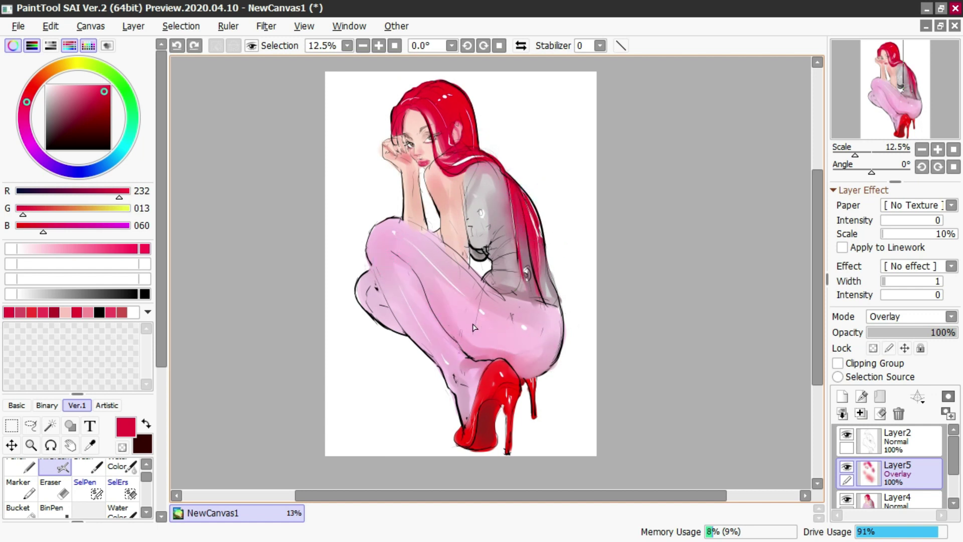
# Airbrush the same crimson over the underside of the thigh and towards the far knee, undoing the last stroke
pyautogui.moveTo(470, 327); pyautogui.dragTo(523, 356)
pyautogui.moveTo(455, 326)
pyautogui.mouseDown()
pyautogui.moveTo(366, 237)
pyautogui.moveTo(367, 289)
pyautogui.mouseUp()
pyautogui.hotkey('ctrl', 'z')
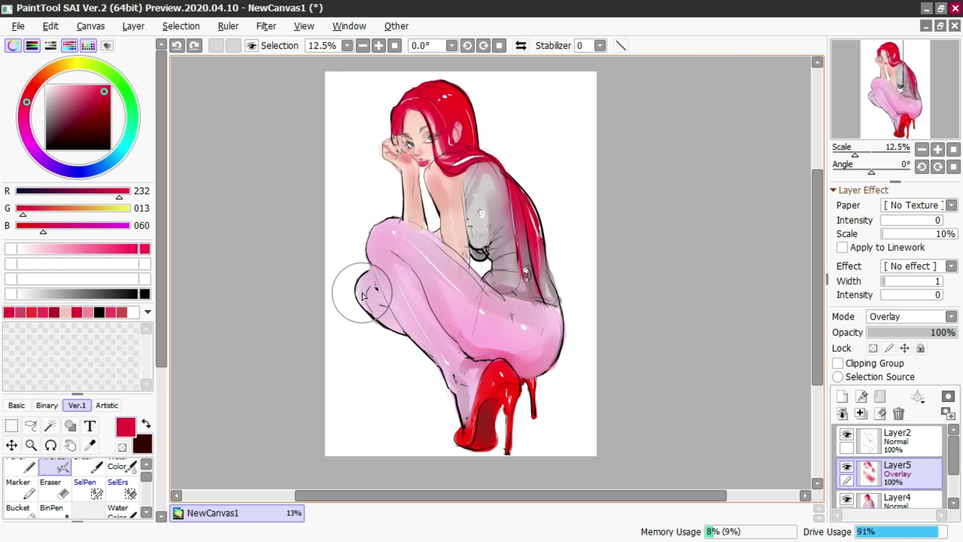
# Sample grey and black from the sleeve area and airbrush shading over the sleeve and elbow, undoing the unwanted strokes
pyautogui.keyDown('alt'); pyautogui.click(480, 224); pyautogui.keyUp('alt')
pyautogui.moveTo(479, 221); pyautogui.dragTo(498, 308)
pyautogui.hotkey('ctrl', 'z')
pyautogui.hotkey('ctrl', 'z')
pyautogui.keyDown('alt'); pyautogui.click(491, 263); pyautogui.keyUp('alt')
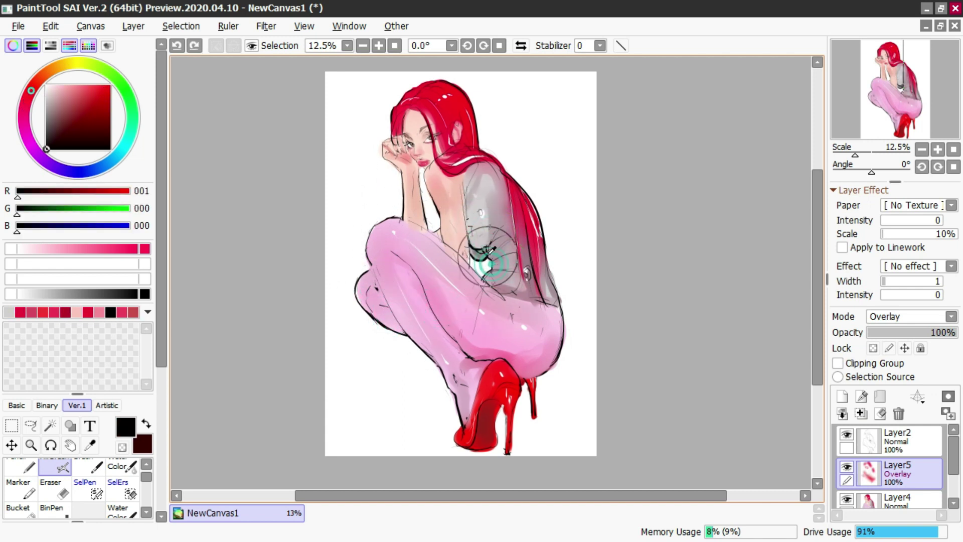
pyautogui.moveTo(484, 254); pyautogui.dragTo(486, 193)
pyautogui.hotkey('ctrl', 'z')
pyautogui.moveTo(492, 249)
pyautogui.mouseDown()
pyautogui.moveTo(495, 314)
pyautogui.moveTo(482, 251)
pyautogui.mouseUp()
pyautogui.hotkey('ctrl', 'z')
# Select Layer2 and pencil black lines around the sleeve's cuff, undoing the last two strokes
pyautogui.click(872, 440)
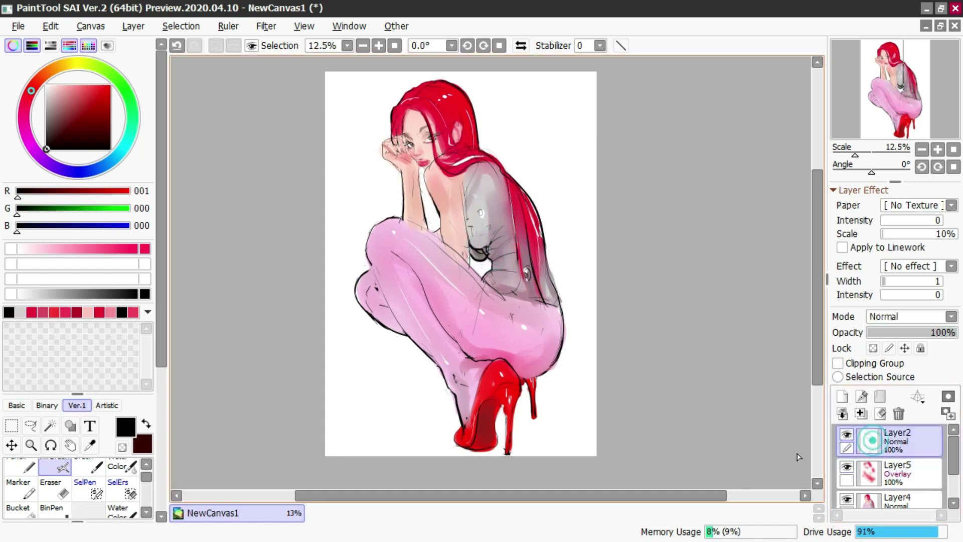
pyautogui.press('e')
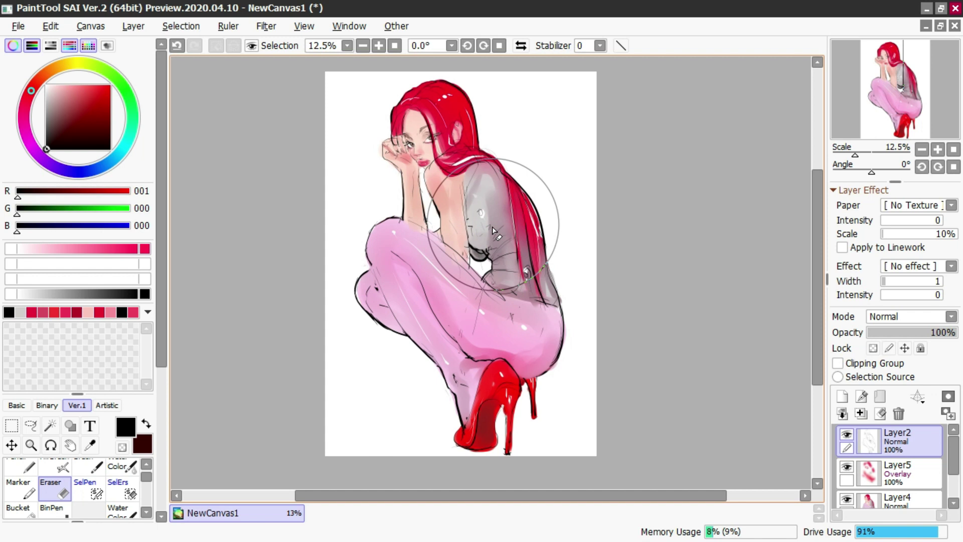
pyautogui.press('n')
pyautogui.moveTo(472, 249)
pyautogui.mouseDown()
pyautogui.moveTo(488, 264)
pyautogui.moveTo(474, 247)
pyautogui.moveTo(490, 250)
pyautogui.moveTo(493, 231)
pyautogui.moveTo(485, 256)
pyautogui.moveTo(494, 231)
pyautogui.moveTo(488, 254)
pyautogui.moveTo(503, 236)
pyautogui.moveTo(489, 255)
pyautogui.moveTo(519, 228)
pyautogui.moveTo(490, 249)
pyautogui.moveTo(505, 226)
pyautogui.moveTo(492, 257)
pyautogui.mouseUp()
pyautogui.hotkey('ctrl', 'z')
pyautogui.hotkey('ctrl', 'z')
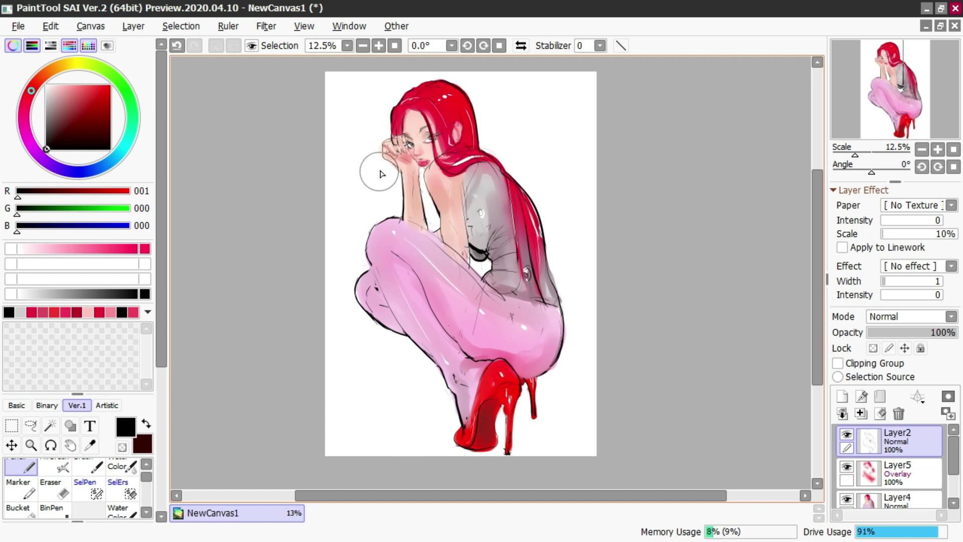
# Mirror the canvas view and redraw the black contour along the hips and buttocks with the pencil, undoing the failed attempts
pyautogui.scroll(-1, 415, 133)
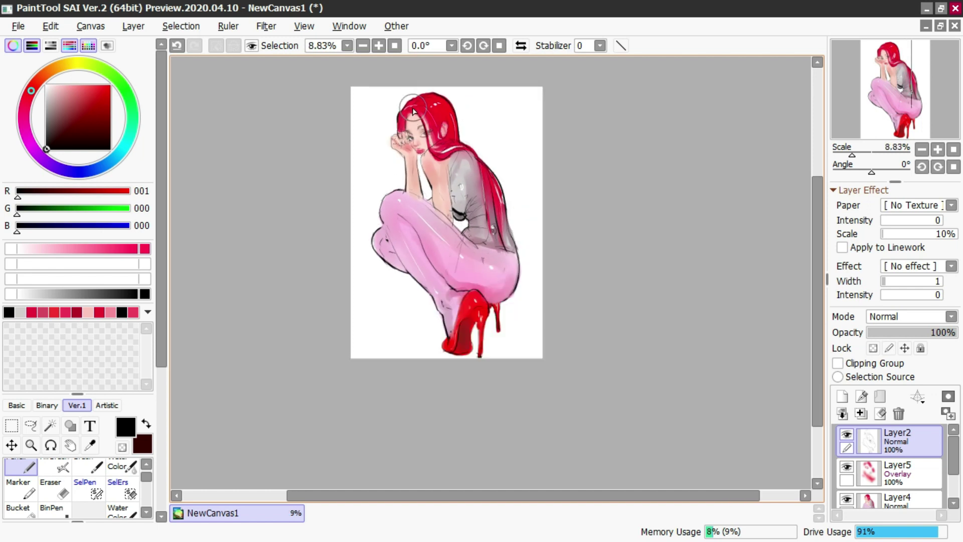
pyautogui.click(521, 45)
pyautogui.scroll(2, 553, 100)
pyautogui.scroll(-1, 574, 106)
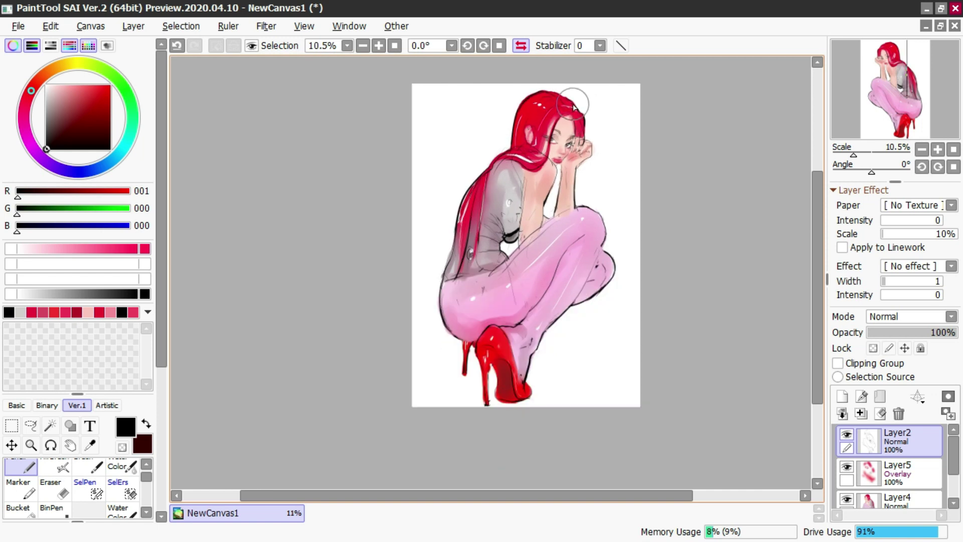
pyautogui.click(393, 318)
pyautogui.hotkey('ctrl', 'z')
pyautogui.moveTo(440, 312); pyautogui.dragTo(477, 345)
pyautogui.hotkey('ctrl', 'z')
pyautogui.hotkey('ctrl', 'z')
pyautogui.hotkey('ctrl', 'z')
pyautogui.hotkey('ctrl', 'z')
pyautogui.moveTo(442, 319); pyautogui.dragTo(467, 344)
pyautogui.click(462, 343)
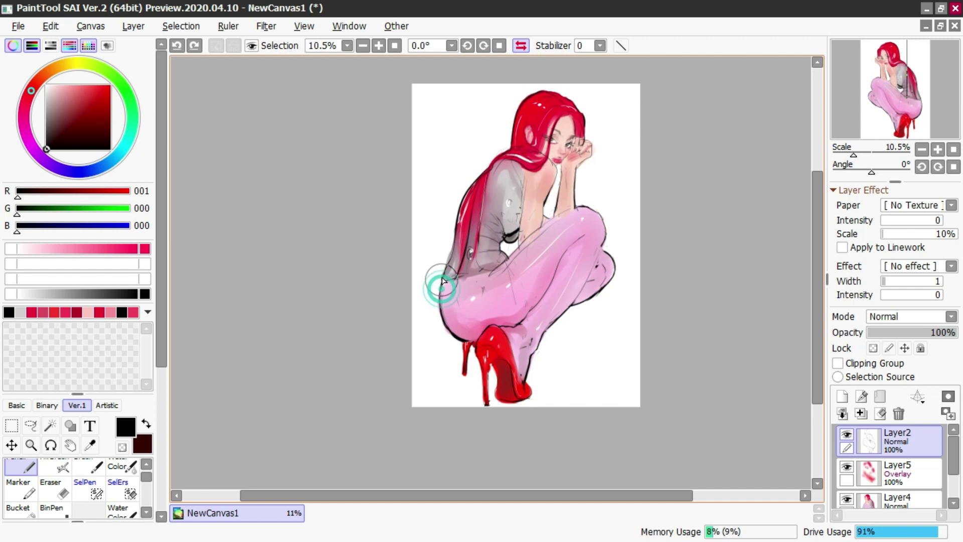
# Use the Eraser at the lower back, checking Layer5 and returning to Layer2, and undo the unwanted stroke
pyautogui.press('e')
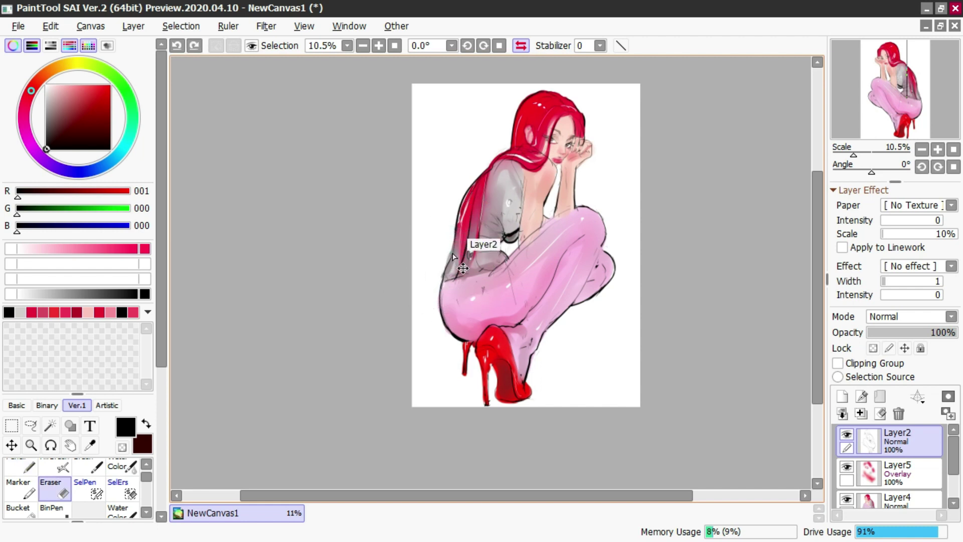
pyautogui.keyDown('ctrl'); pyautogui.keyDown('shift'); pyautogui.click(447, 248); pyautogui.keyUp('shift'); pyautogui.keyUp('ctrl')
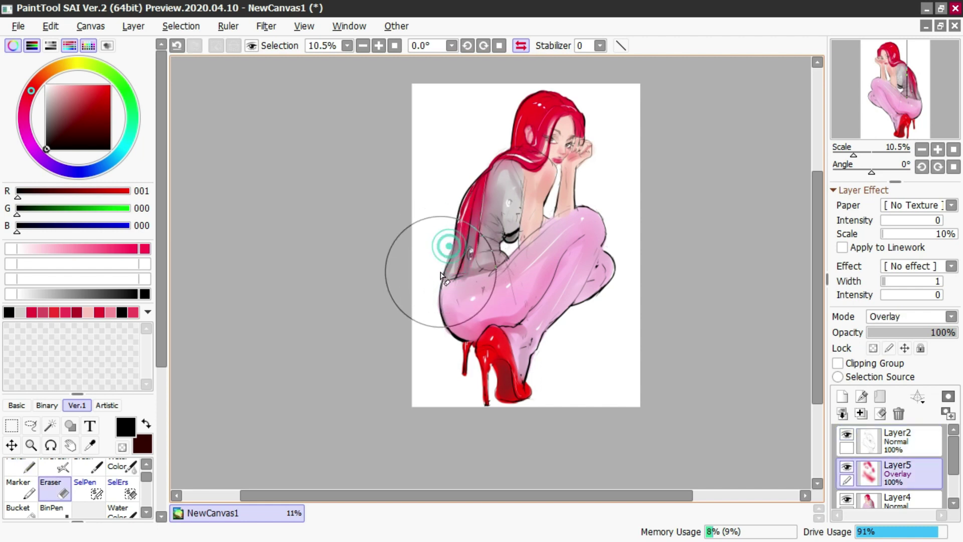
pyautogui.hotkey('ctrl', 'z')
pyautogui.keyDown('ctrl'); pyautogui.keyDown('shift'); pyautogui.click(461, 272); pyautogui.keyUp('shift'); pyautogui.keyUp('ctrl')
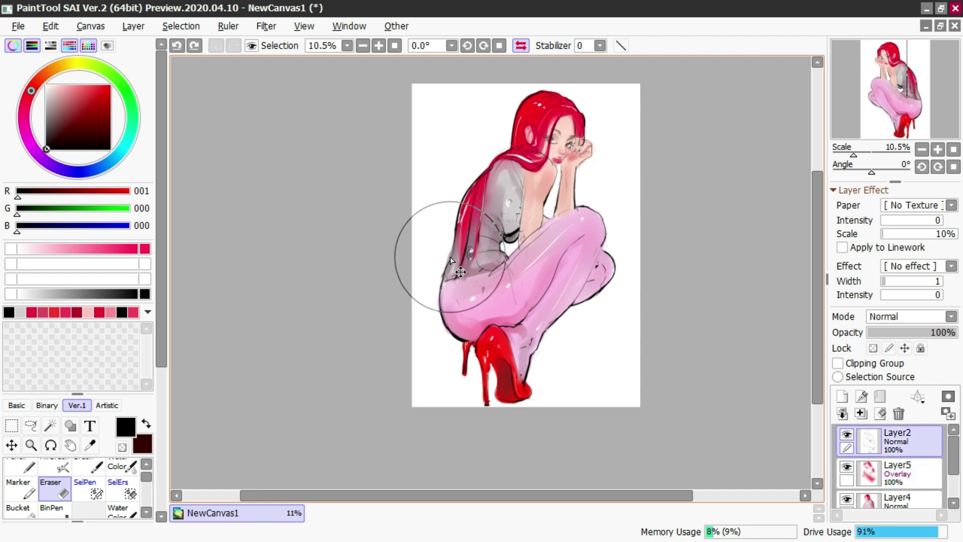